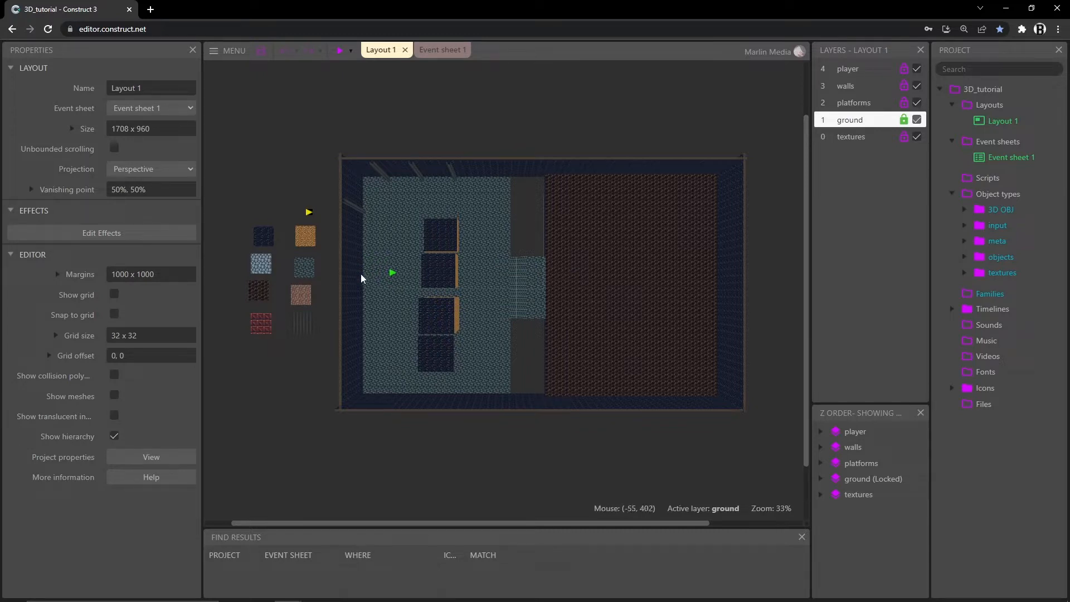
- Select the 3D wall along the room's left edge and examine its size, scale and Z height properties
ctrl+scroll(370, 274, up, 5)
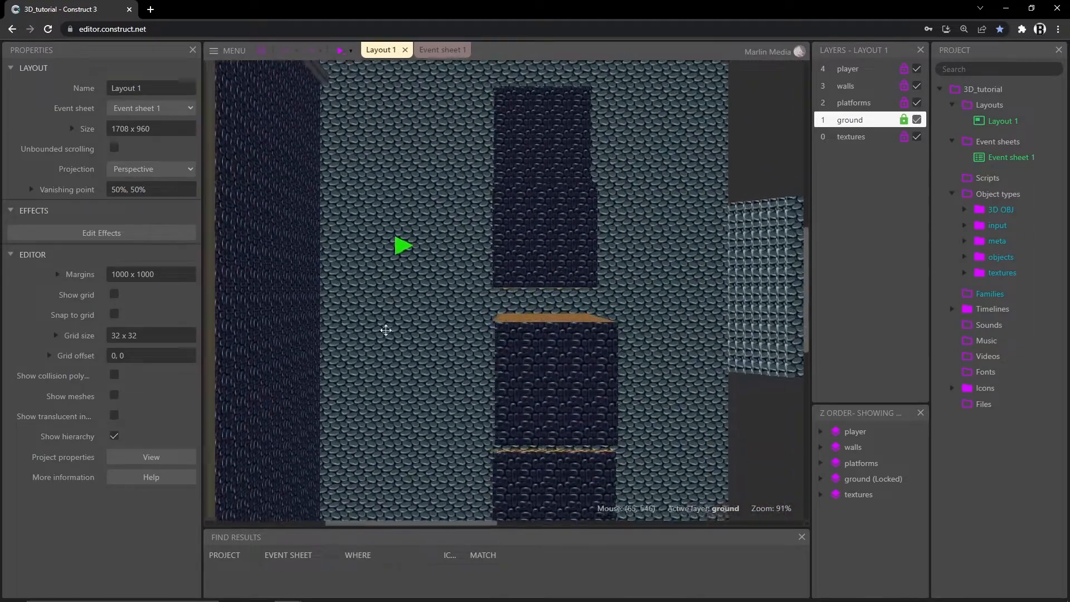
middle_drag(386, 329, 520, 270)
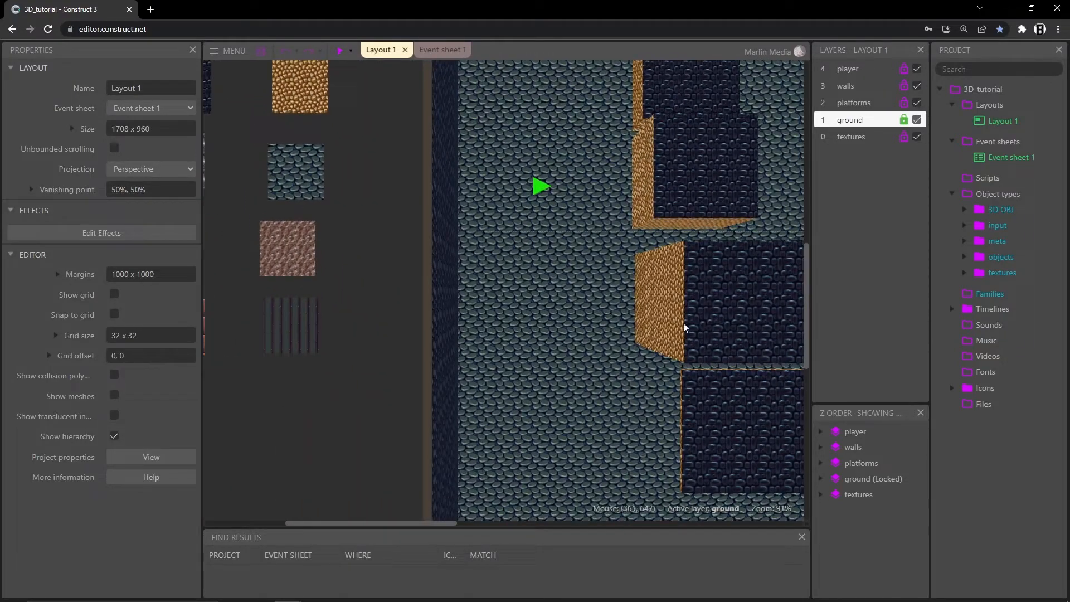
click(653, 315)
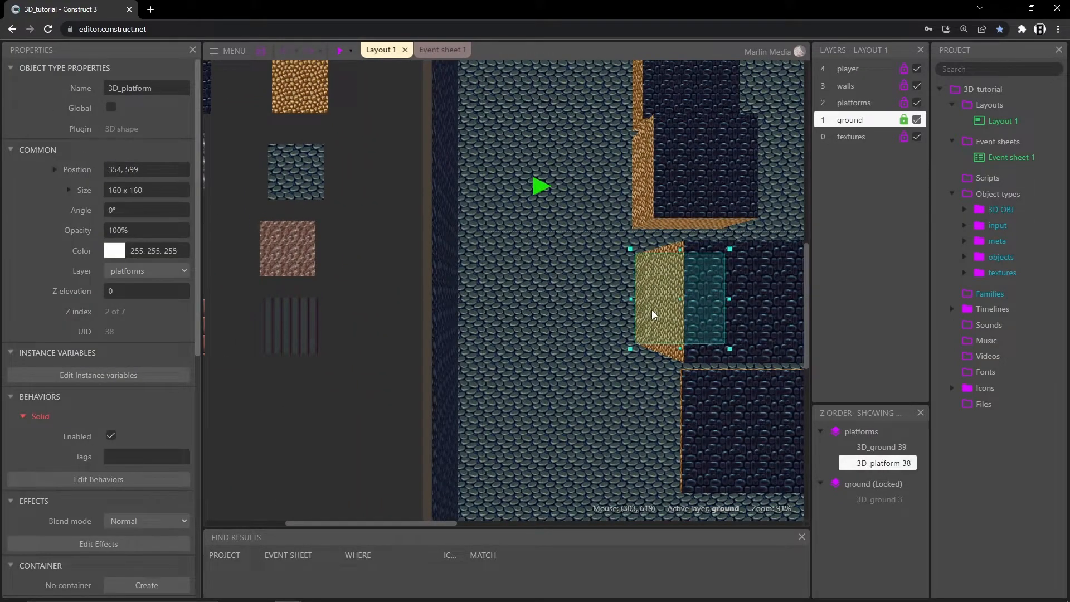
click(457, 285)
middle_drag(535, 353, 451, 311)
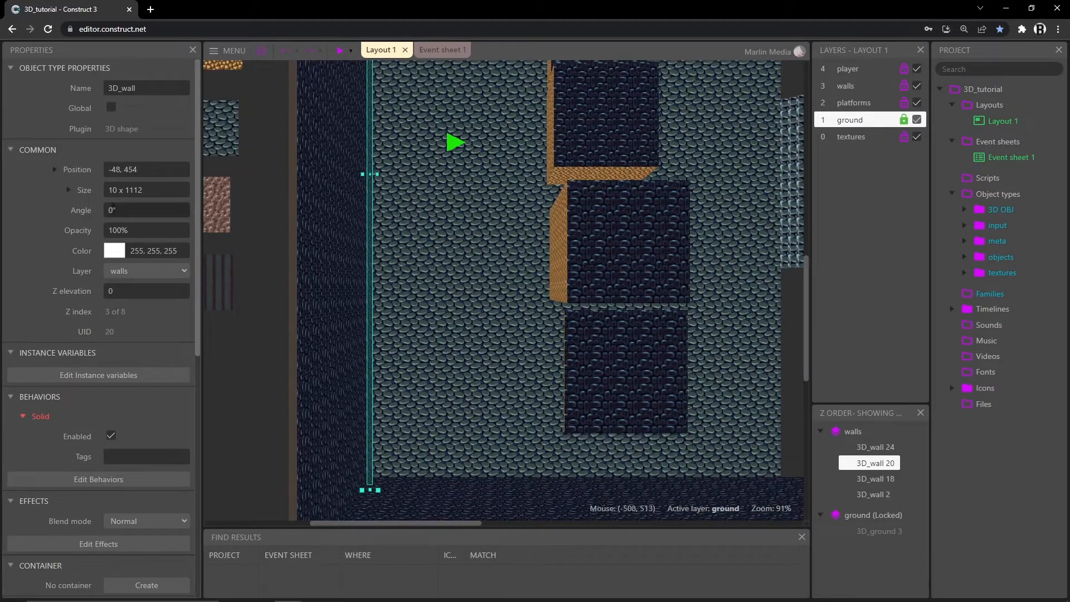
click(69, 190)
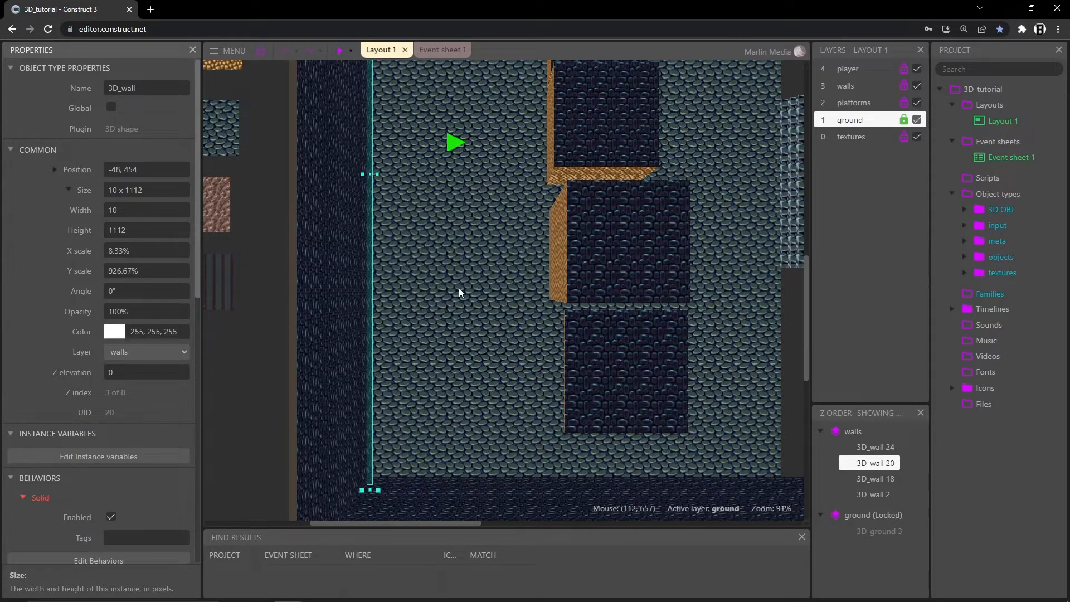
scroll(418, 291, down, 6)
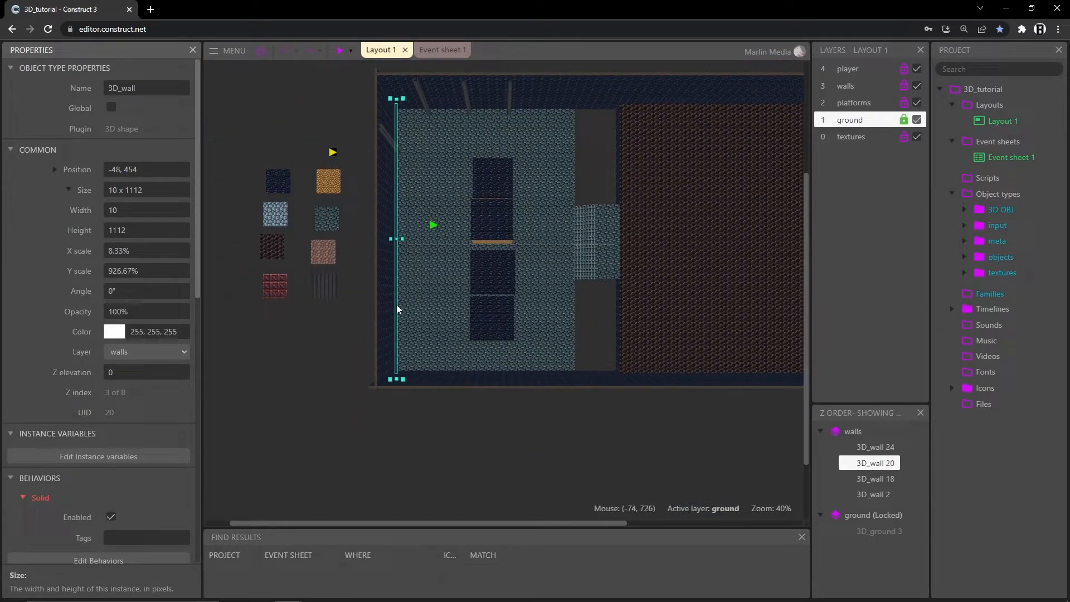
scroll(119, 274, down, 9)
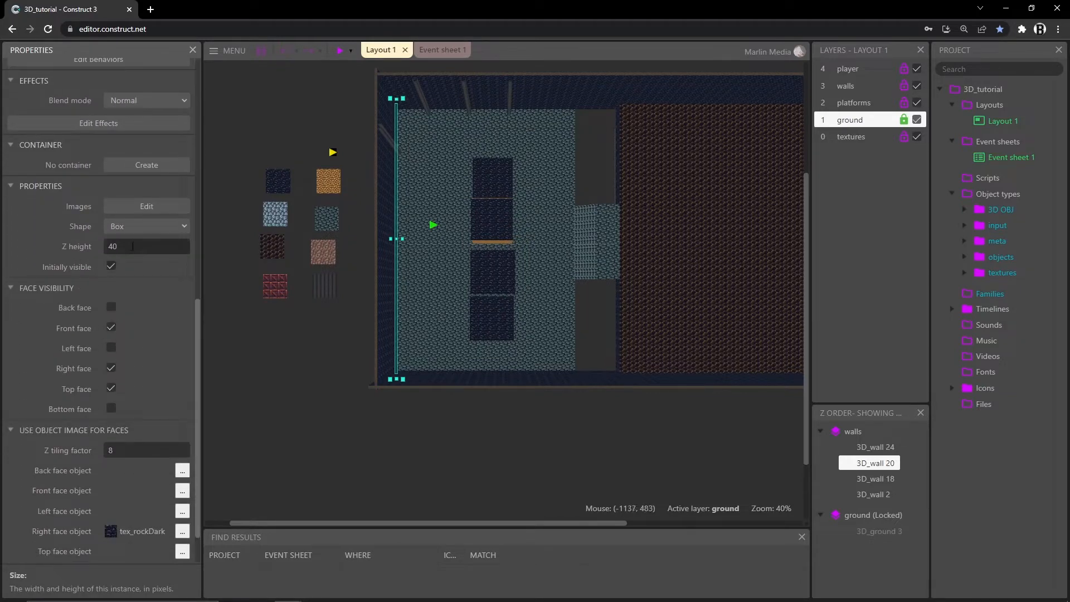
- Compare the selected wall's Z height with its width and height in the layout
ctrl+scroll(424, 304, up, 5)
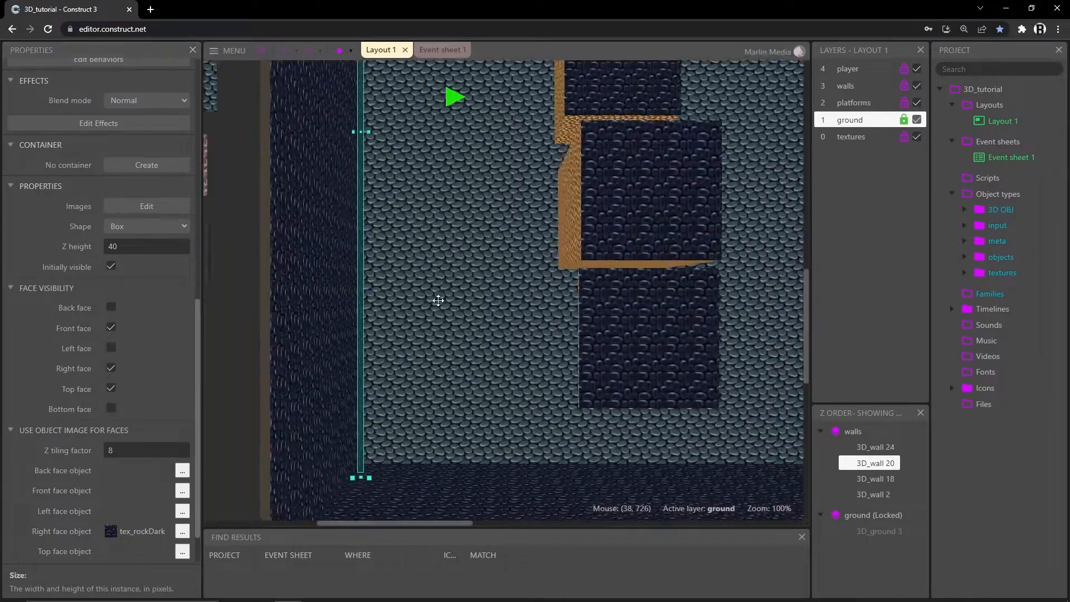
middle_drag(438, 300, 413, 316)
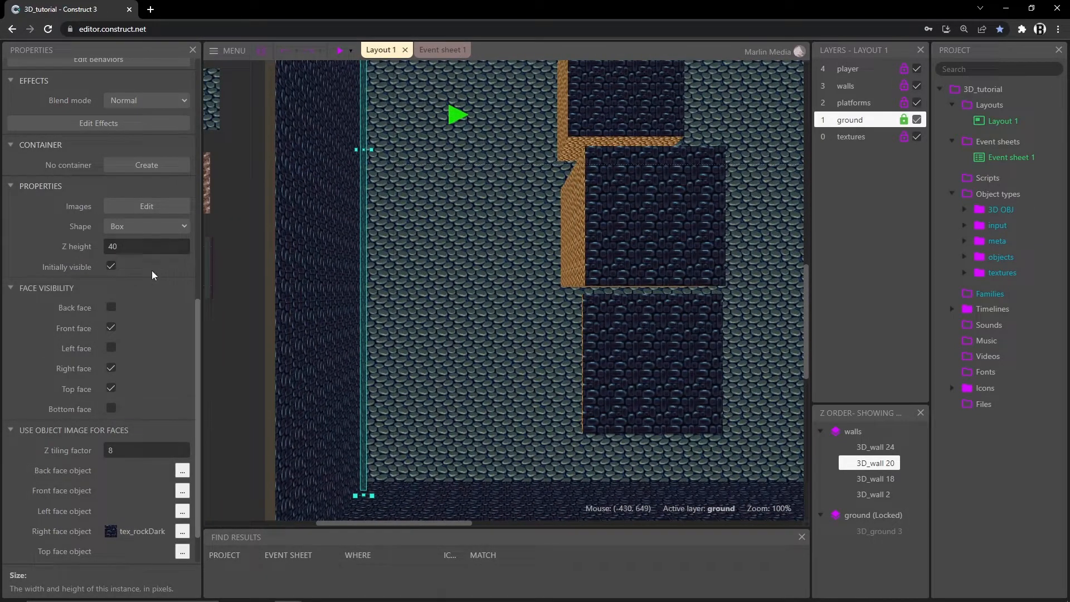
scroll(132, 277, up, 7)
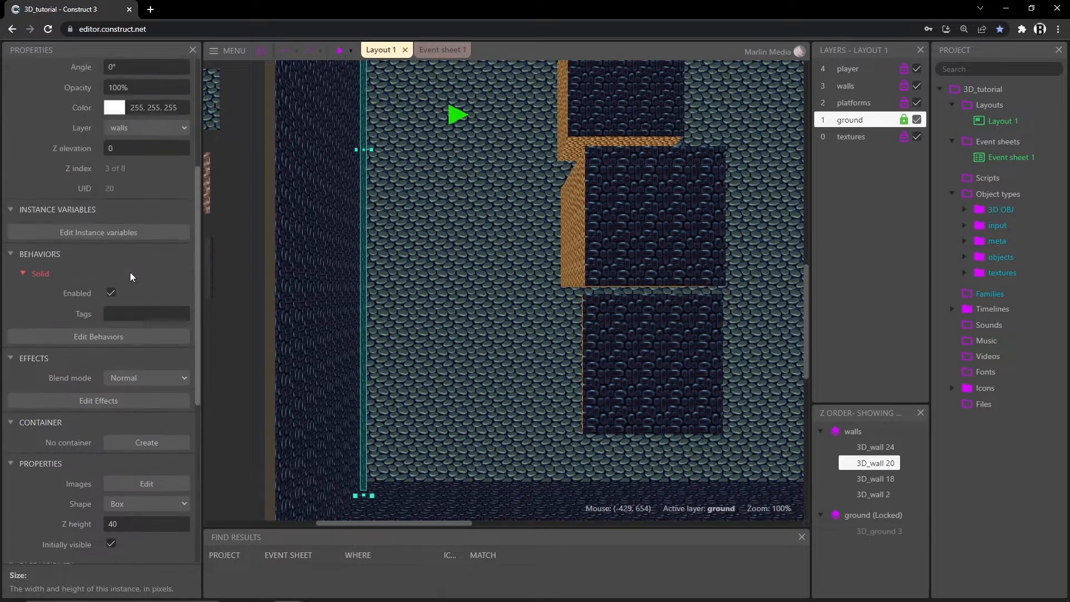
scroll(124, 290, up, 2)
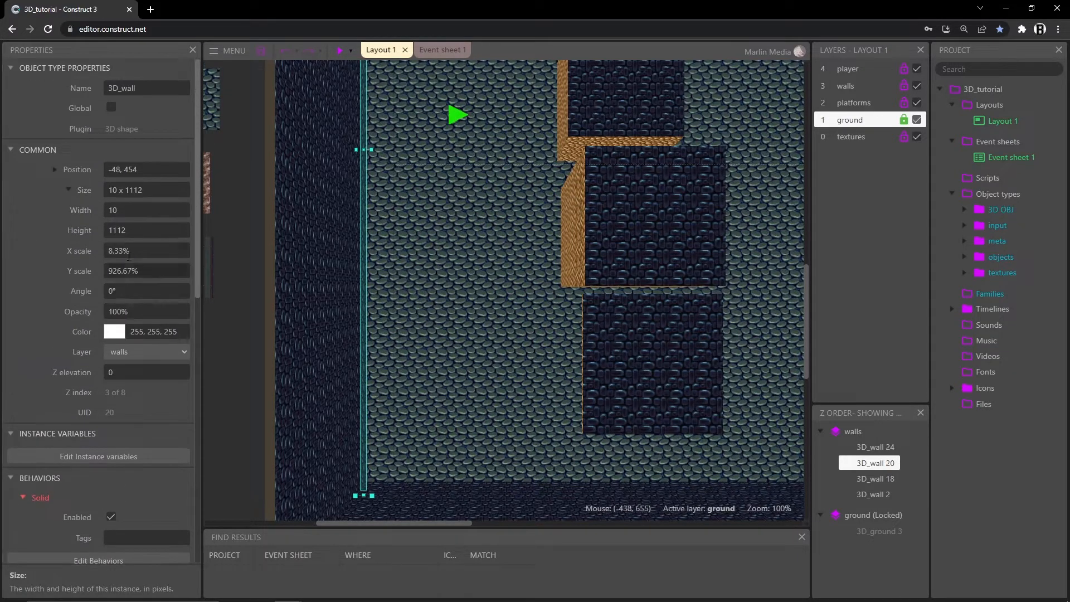
scroll(61, 294, down, 3)
scroll(61, 295, down, 5)
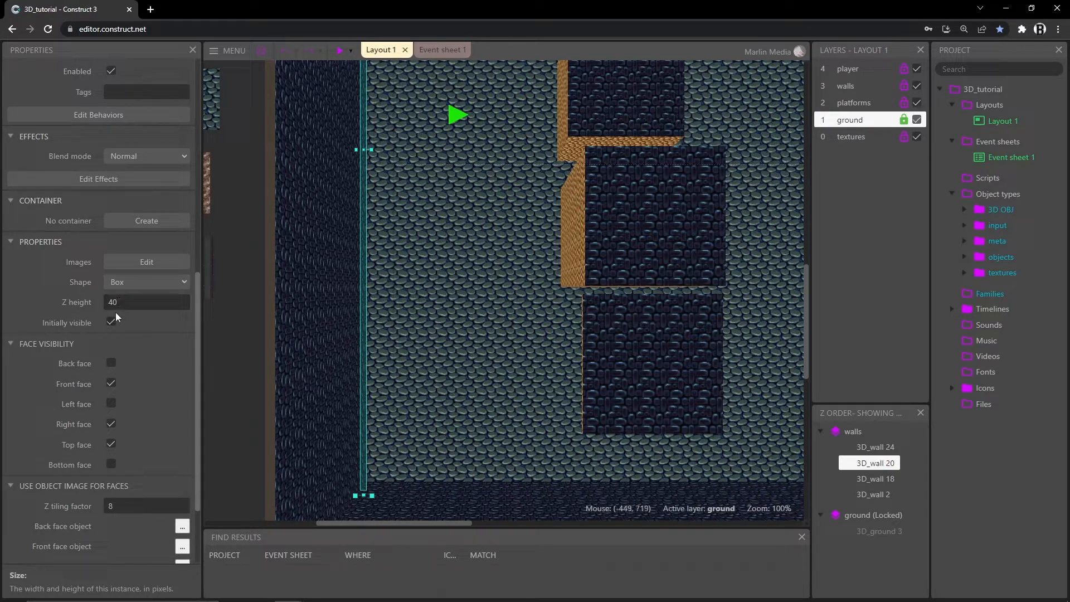
scroll(144, 307, up, 8)
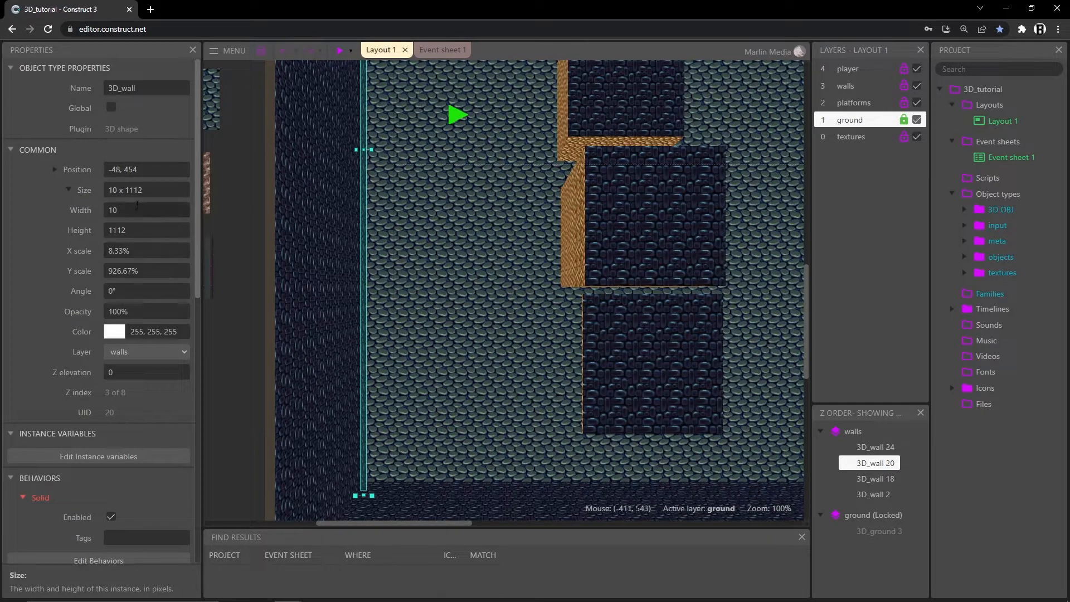
double_click(136, 230)
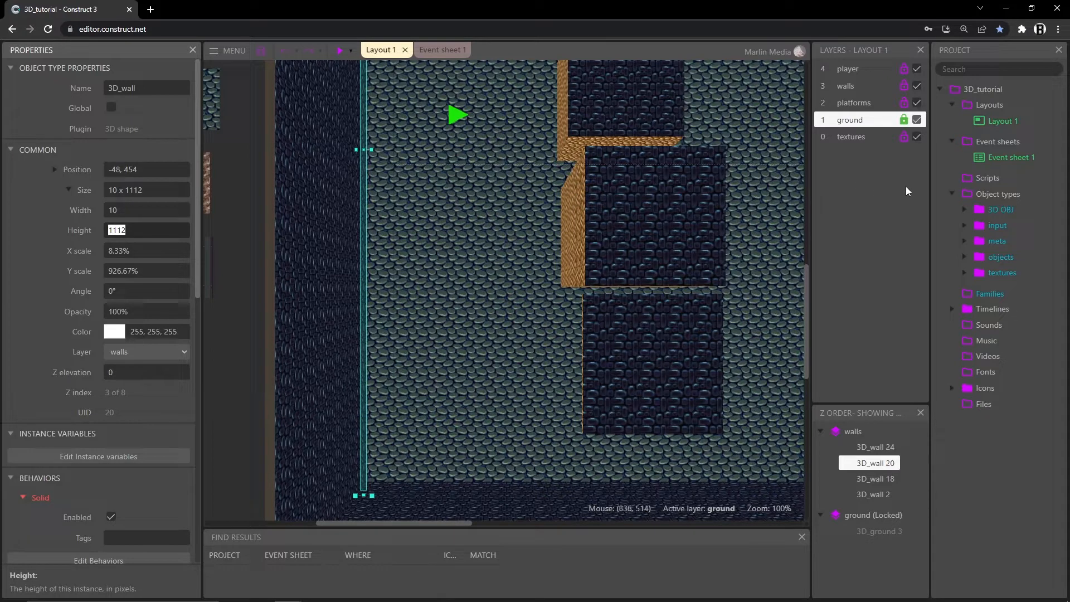
- Examine the Z scale and default camera Z of the 3DCamera object among the input objects
click(966, 229)
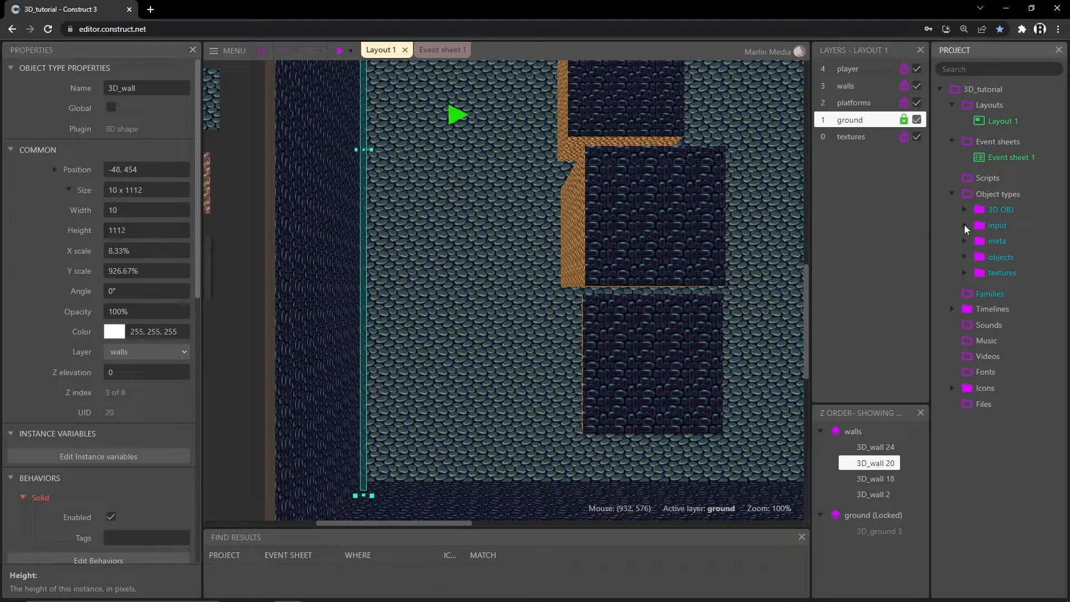
click(966, 227)
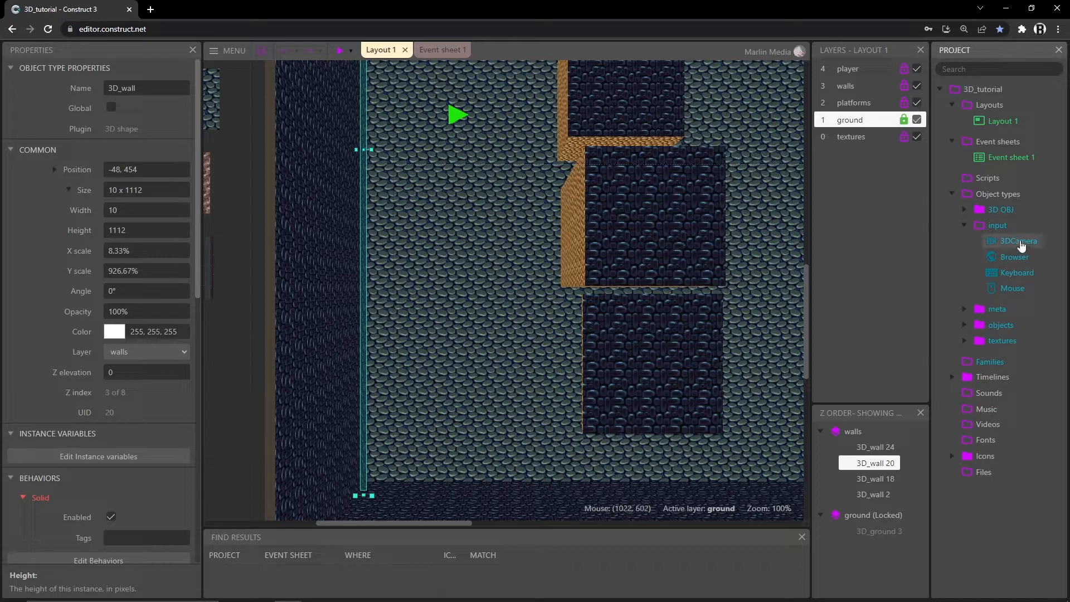
click(1019, 242)
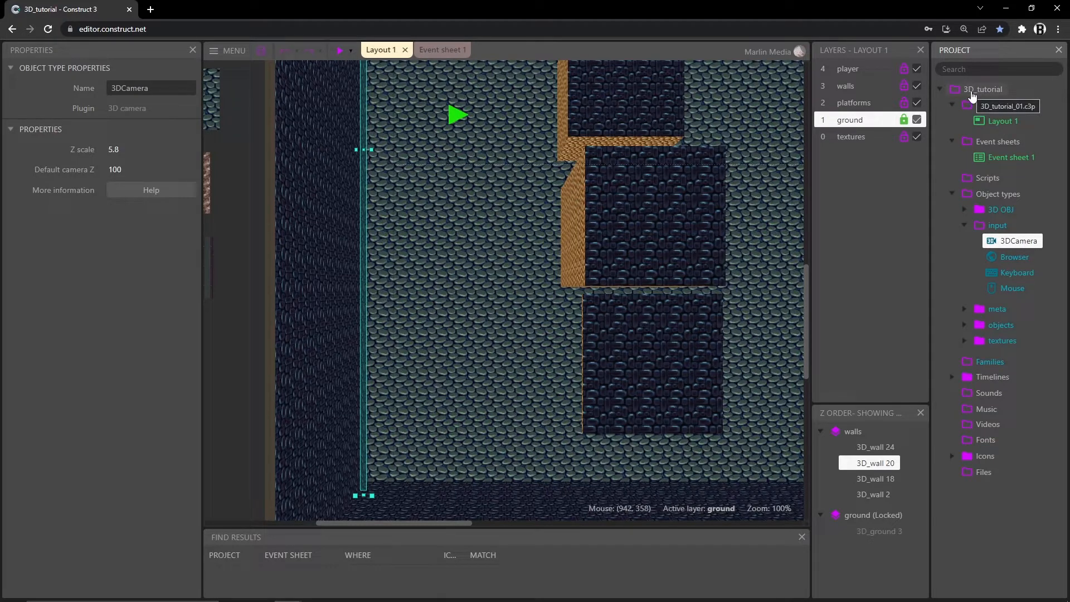
- Set the 3D_tutorial project's Z axis scale to Regular
click(973, 95)
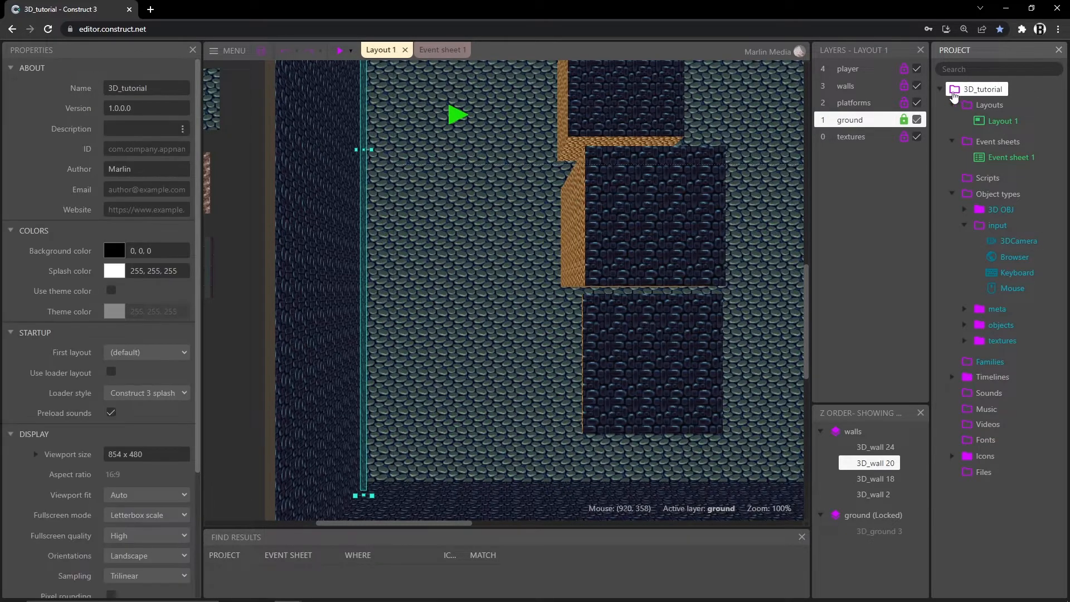
click(940, 89)
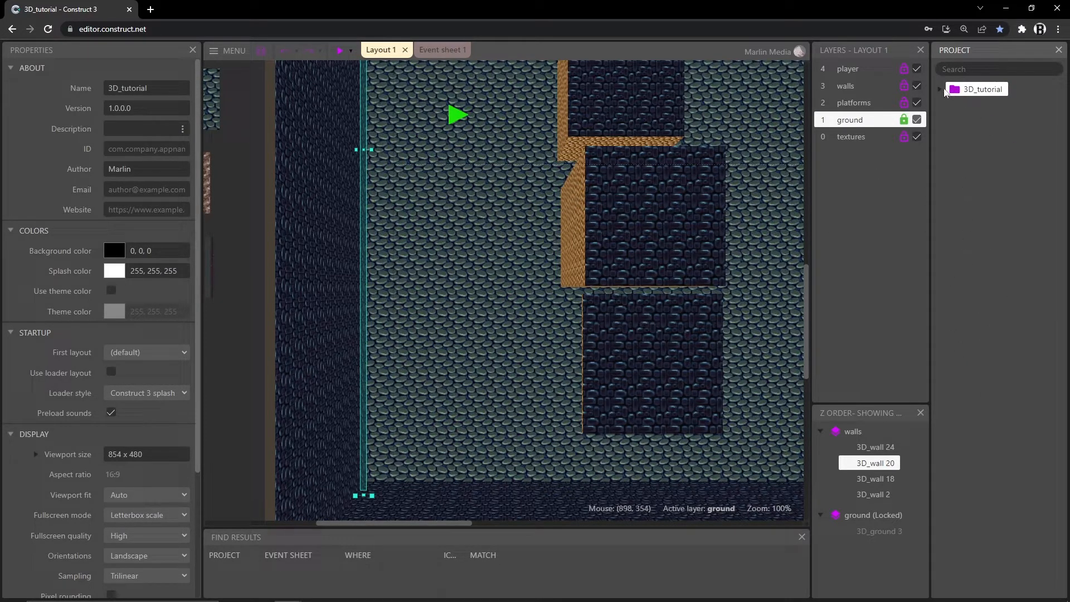
click(941, 89)
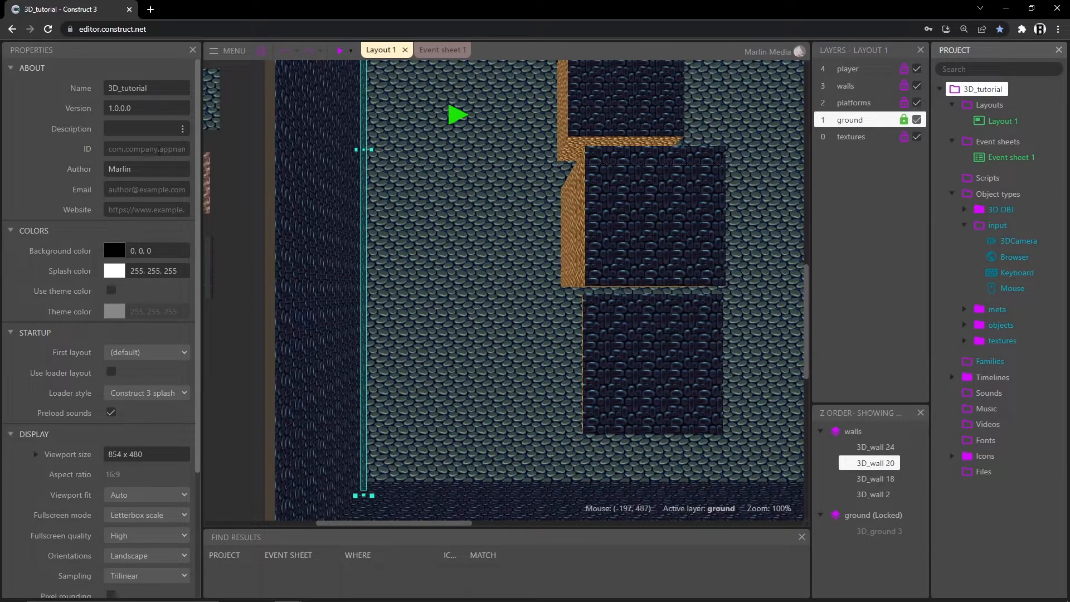
scroll(77, 140, down, 3)
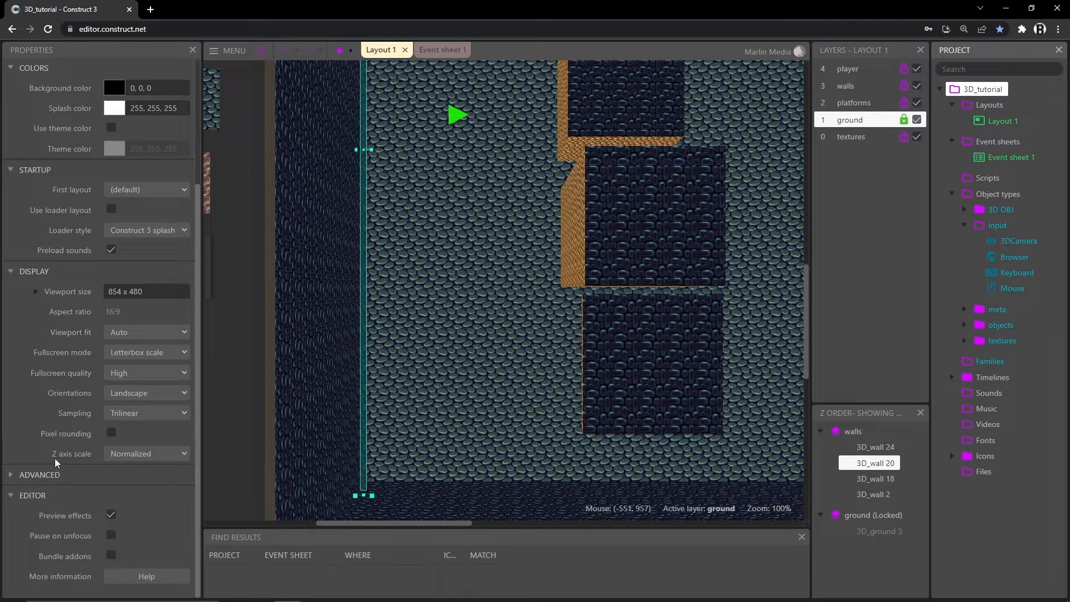
click(179, 461)
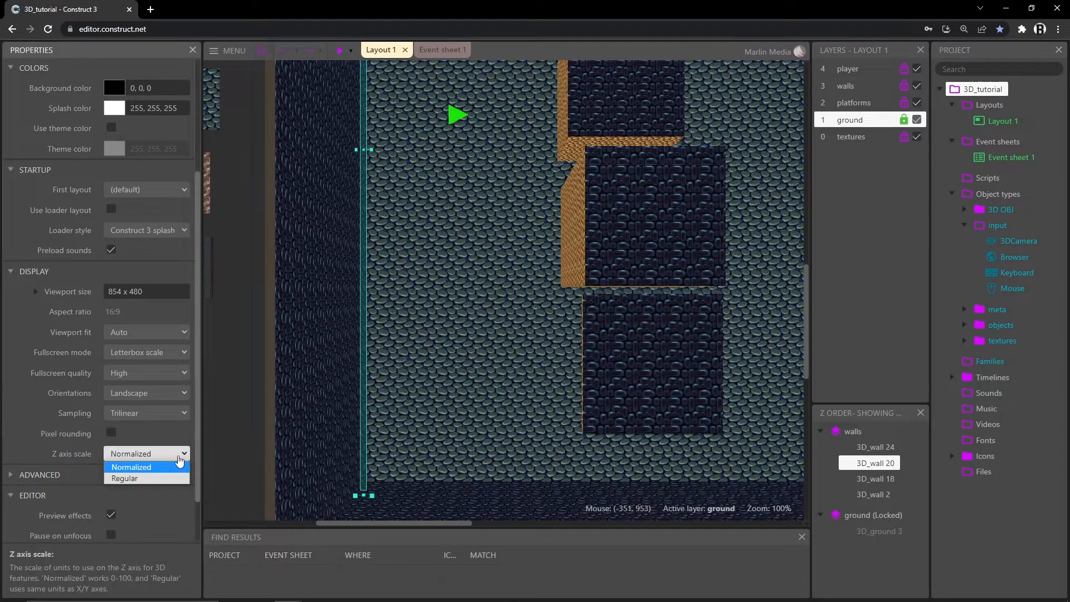
click(134, 481)
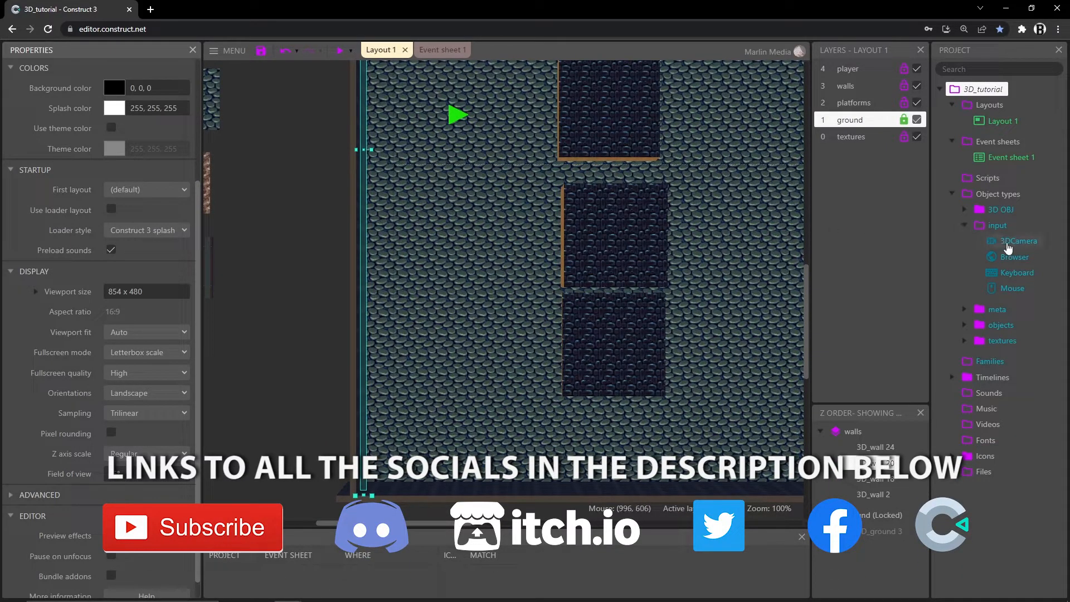
- Recheck the 3DCamera object's Z scale and default camera Z, and inspect the walls and platforms in the layout
click(1008, 245)
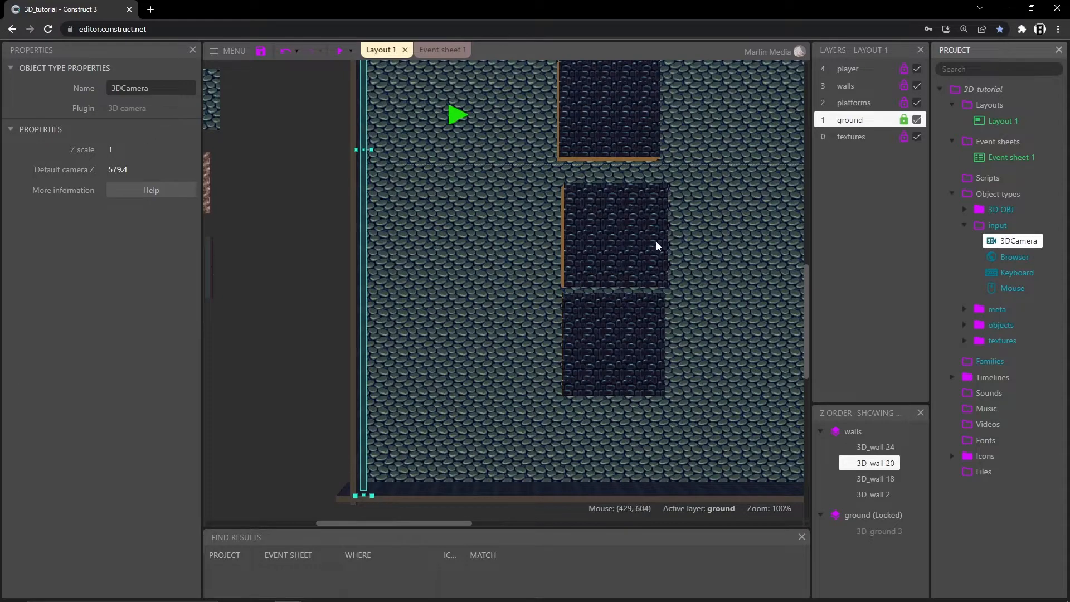
middle_drag(659, 244, 507, 261)
ctrl+scroll(510, 260, down, 2)
middle_drag(371, 303, 547, 322)
ctrl+scroll(365, 313, up, 8)
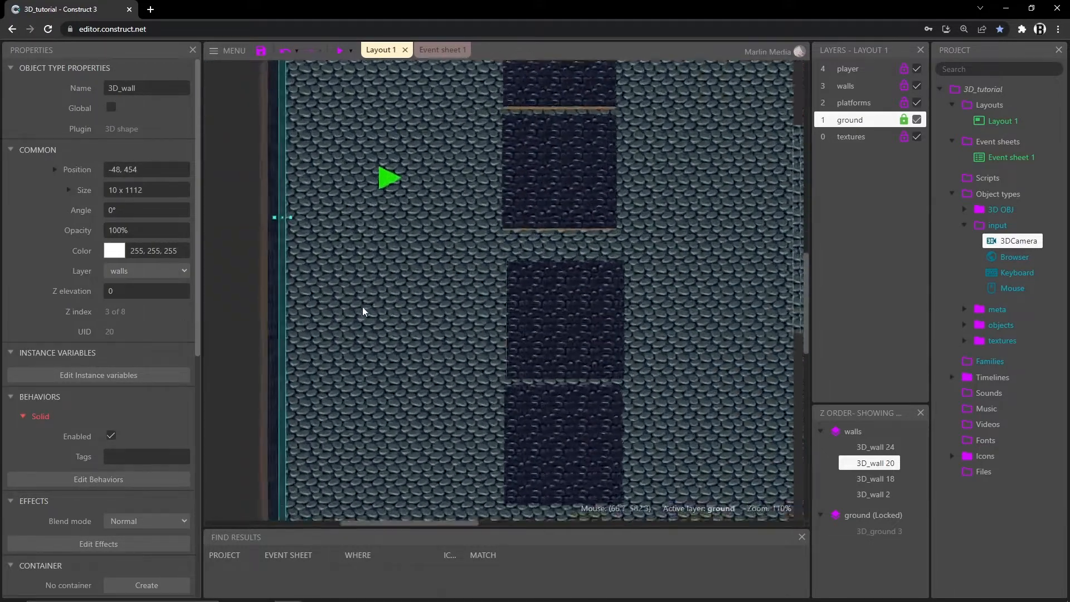
ctrl+scroll(521, 325, down, 4)
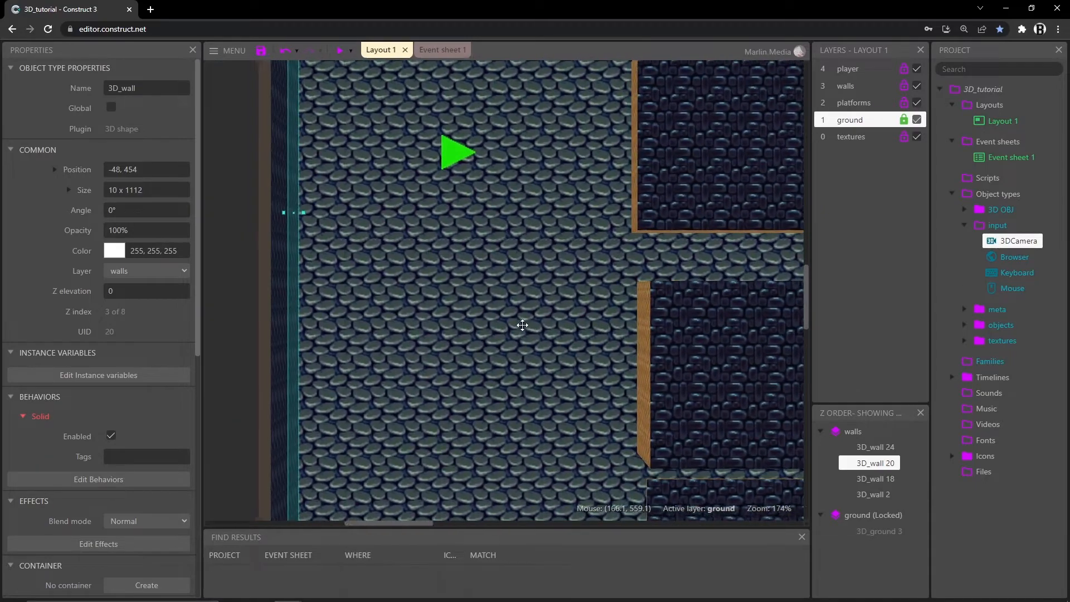
- Preview the layout and walk around the stone floor in first person, inspecting the boundary wall and orange-sided platforms up close
click(340, 50)
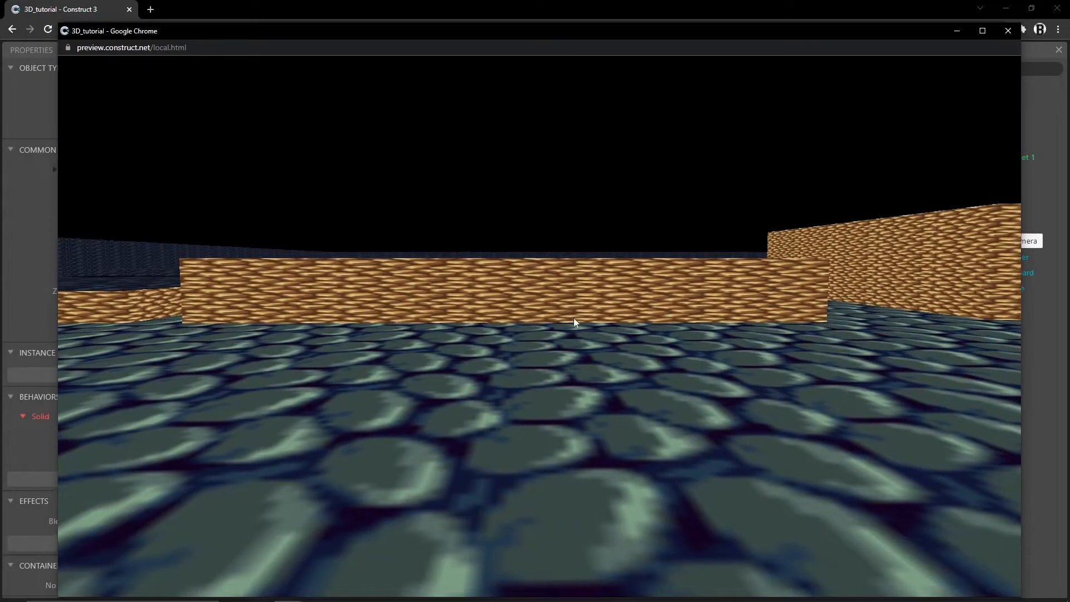
click(574, 318)
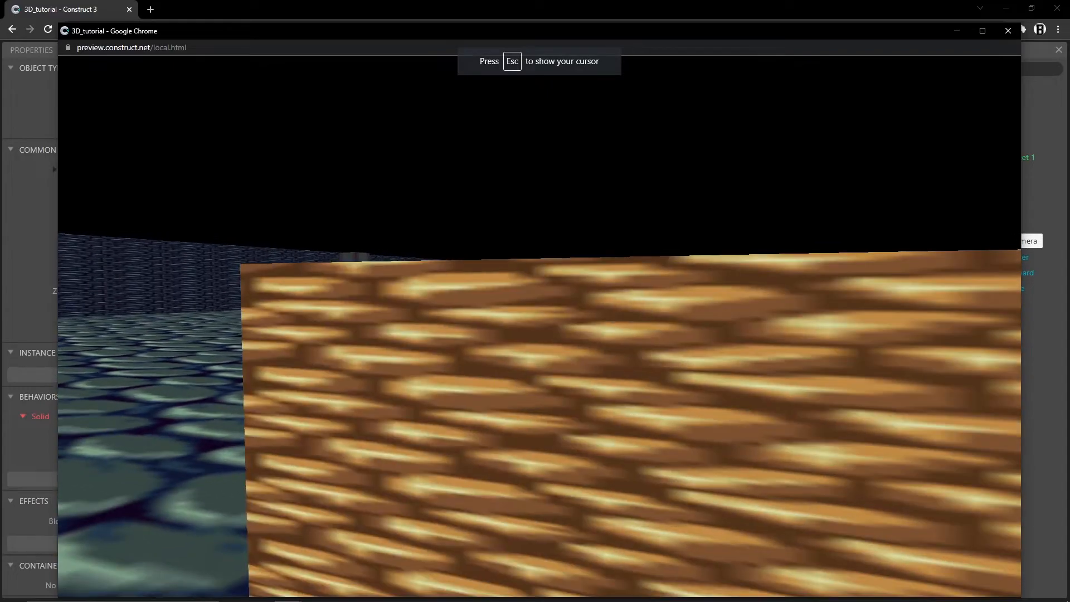
key(w)
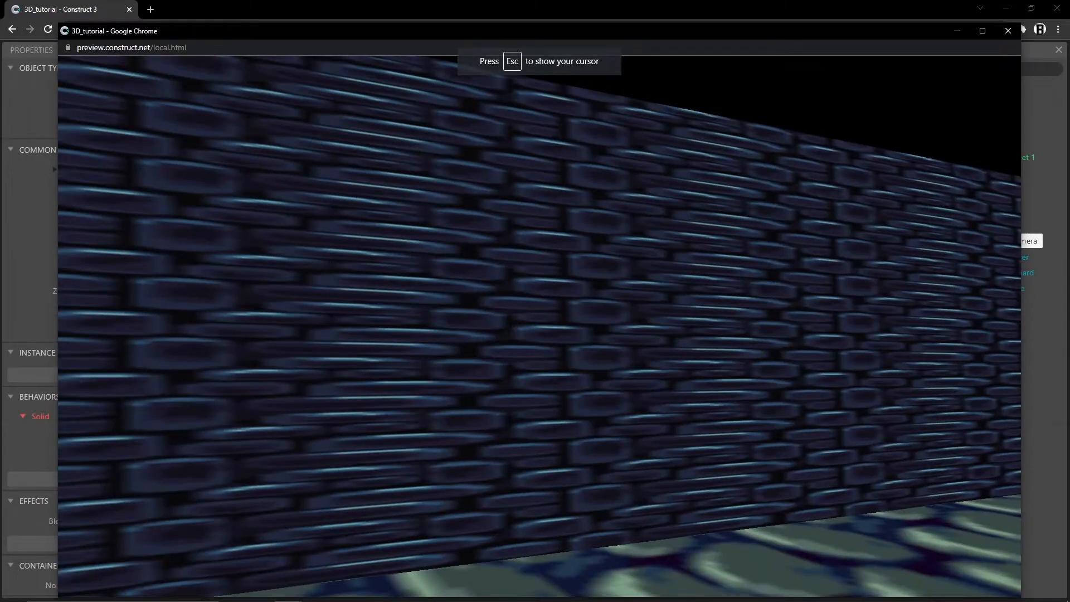
key(s)
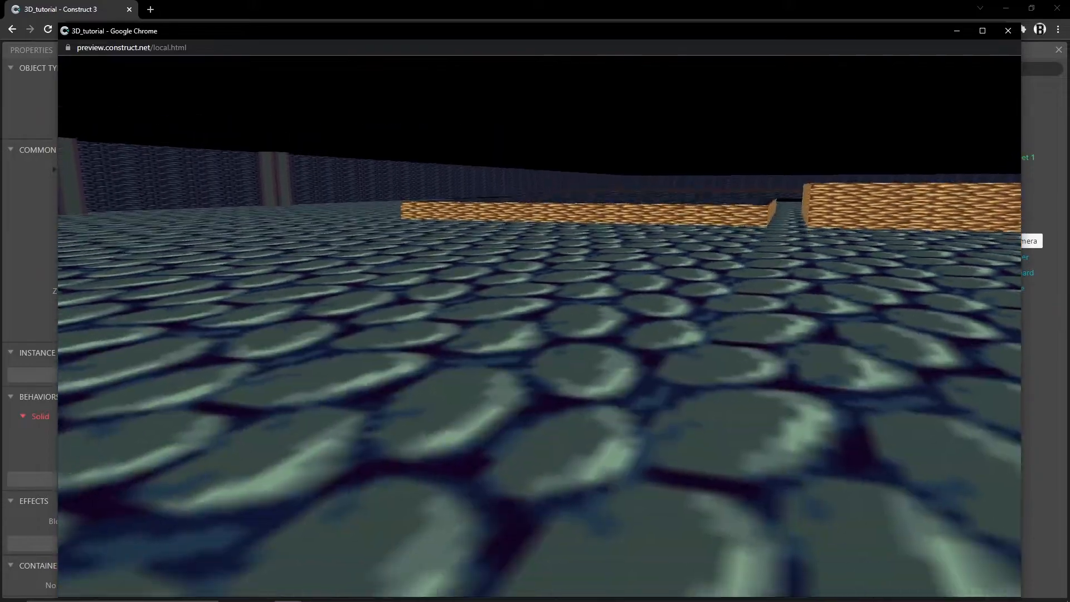
key(space)
key(w)
key(w)
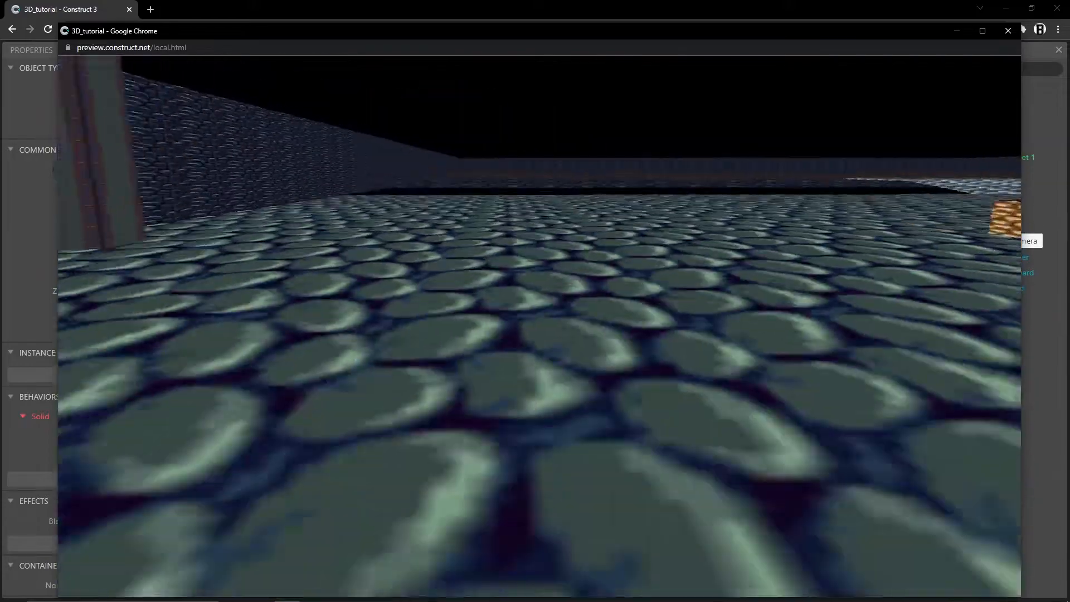
- Cross to the brown hexagon floor, come back and jump onto the platforms to check their heights in the preview
key(w)
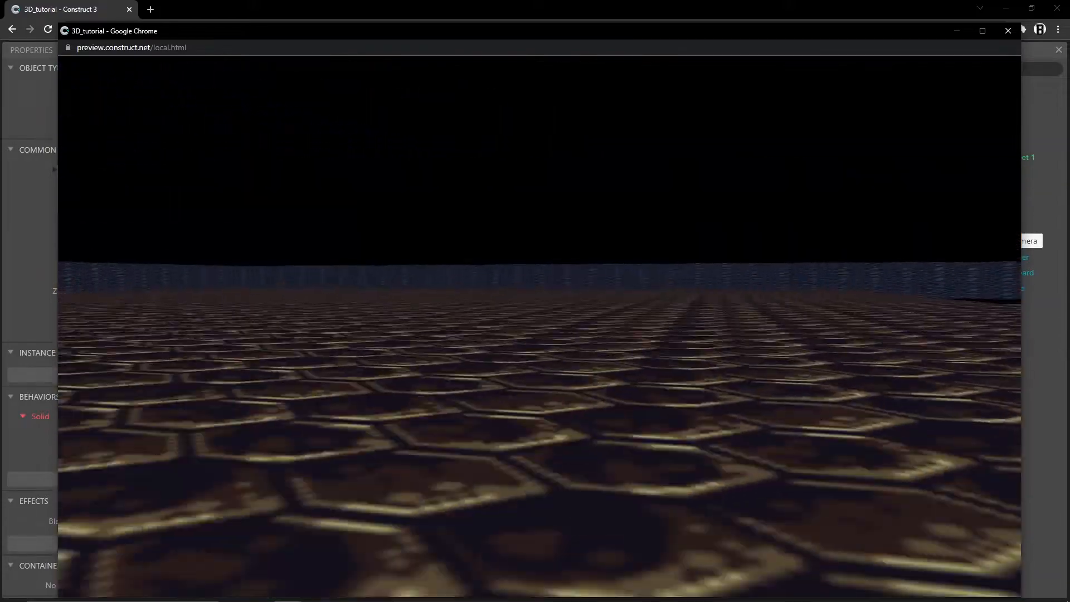
key(w)
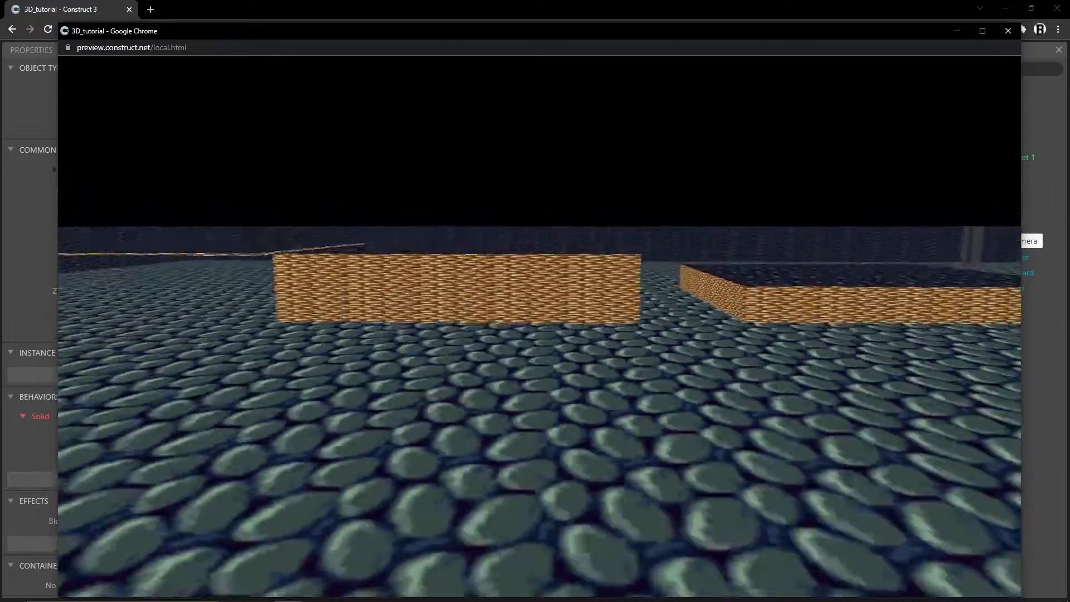
key(w)
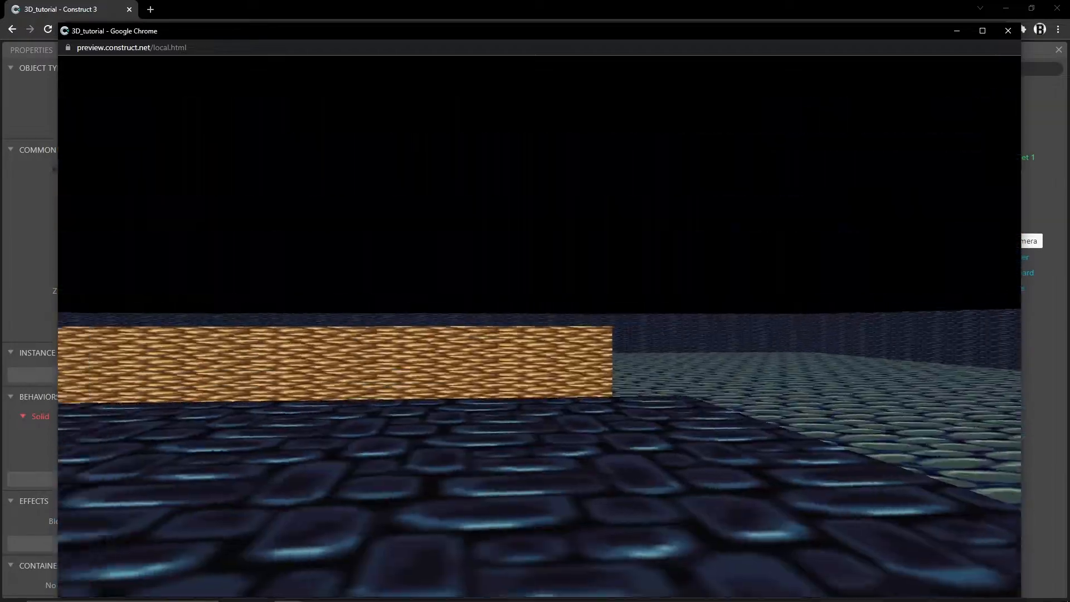
key(space)
key(w)
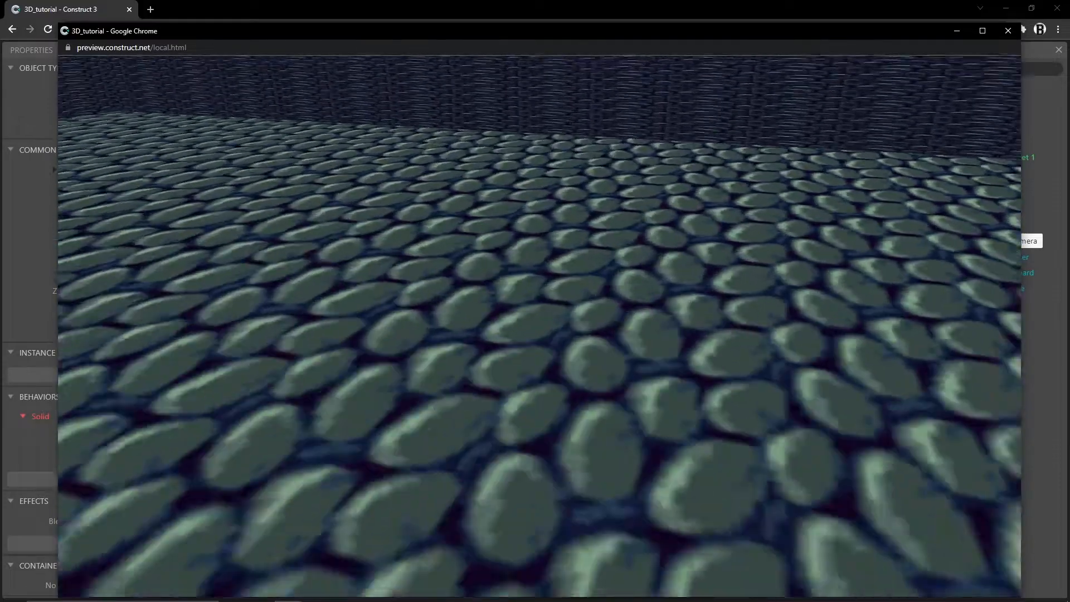
key(w)
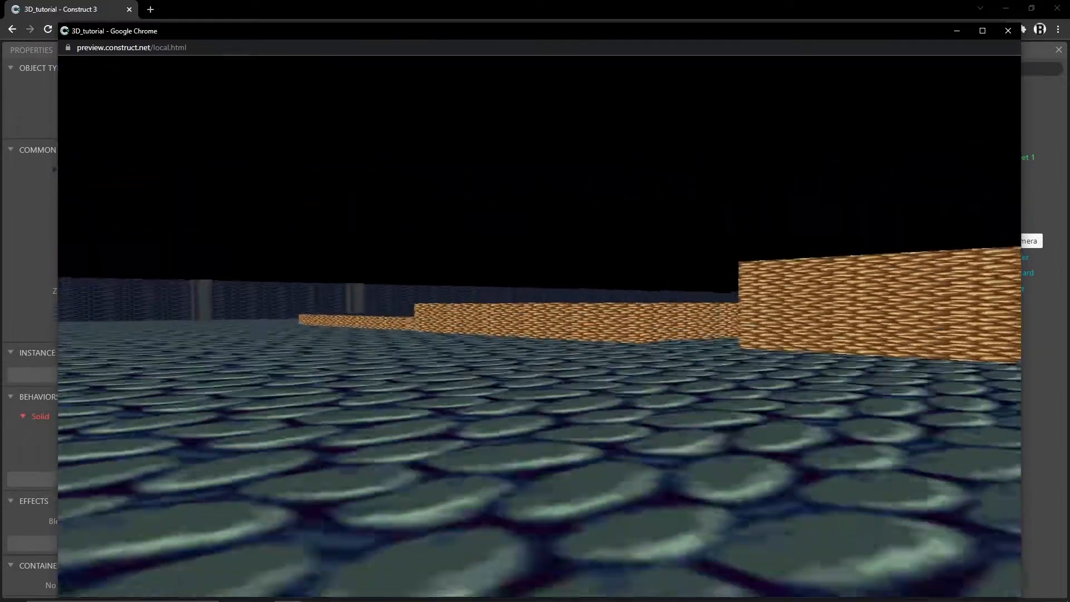
key(w)
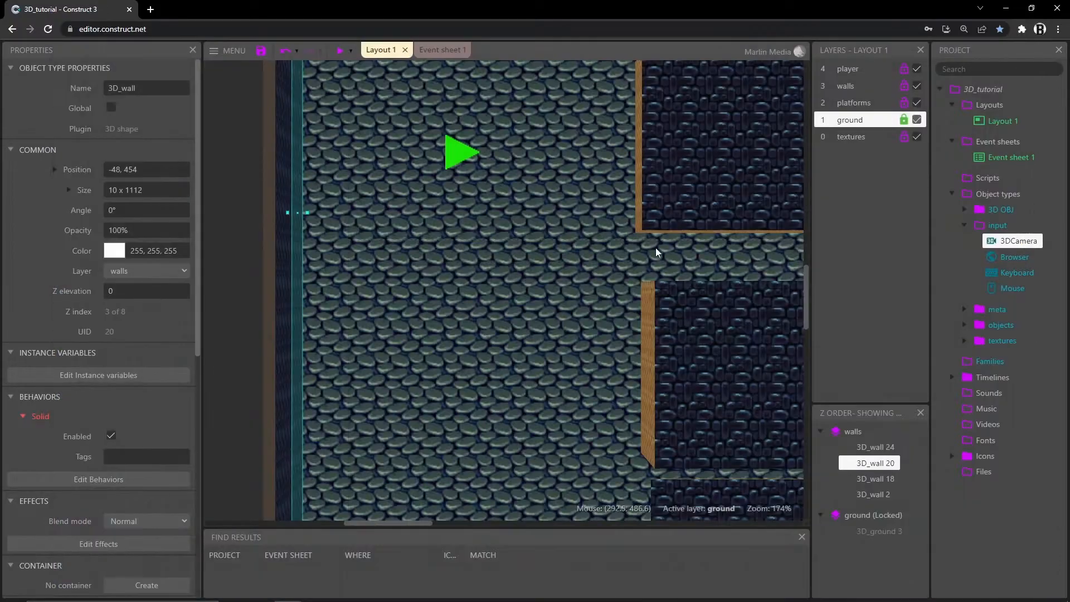
- Look over the whole layout and review the 3D_tutorial project's Z axis scale options, keeping Regular
ctrl+scroll(636, 262, down, 5)
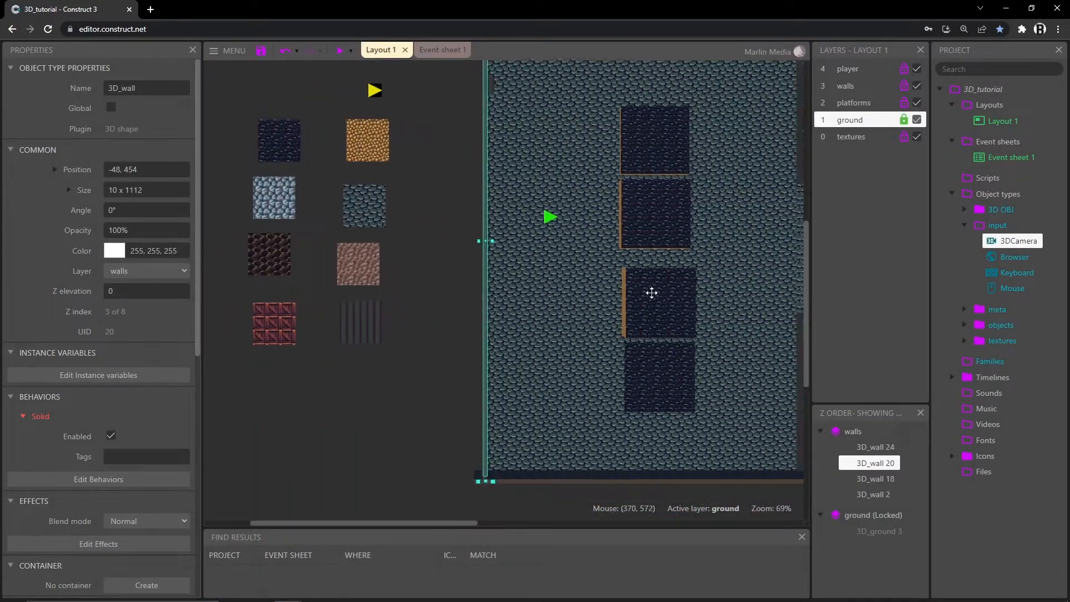
ctrl+scroll(424, 343, up, 2)
ctrl+scroll(574, 303, down, 2)
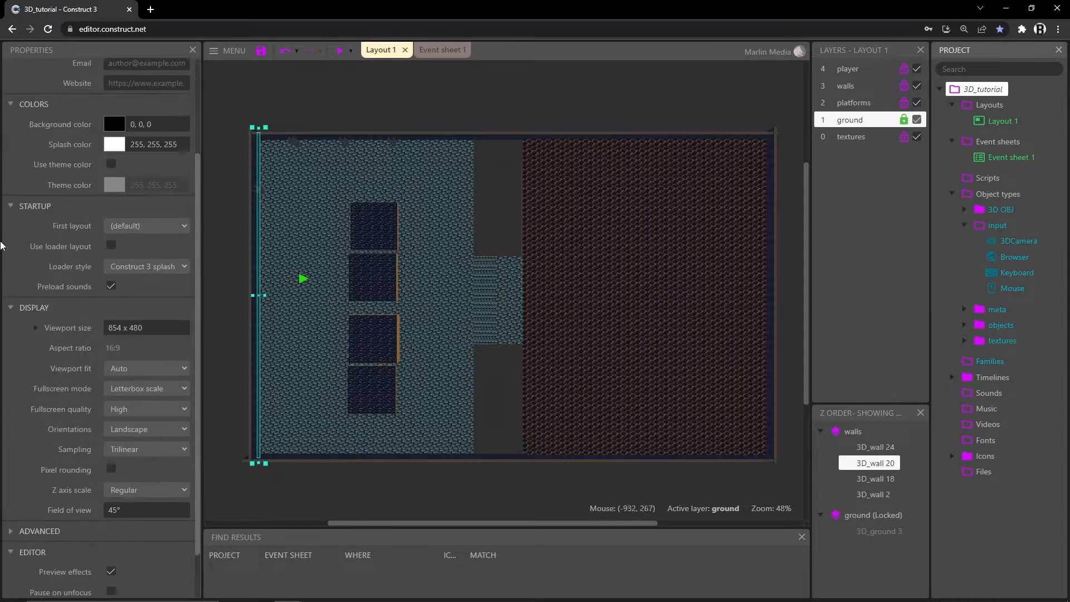
scroll(74, 297, down, 3)
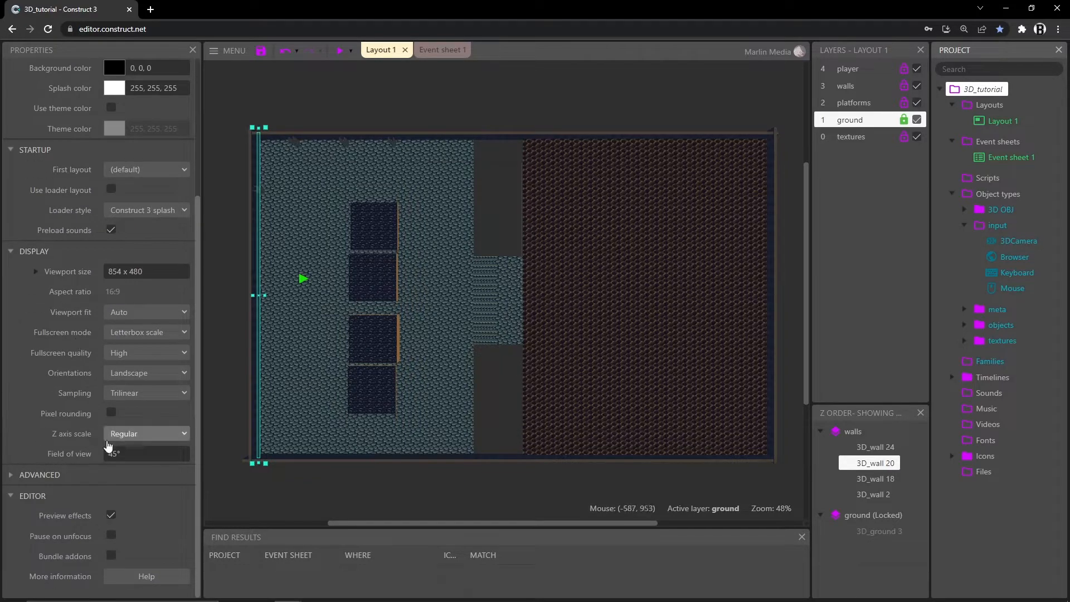
click(184, 434)
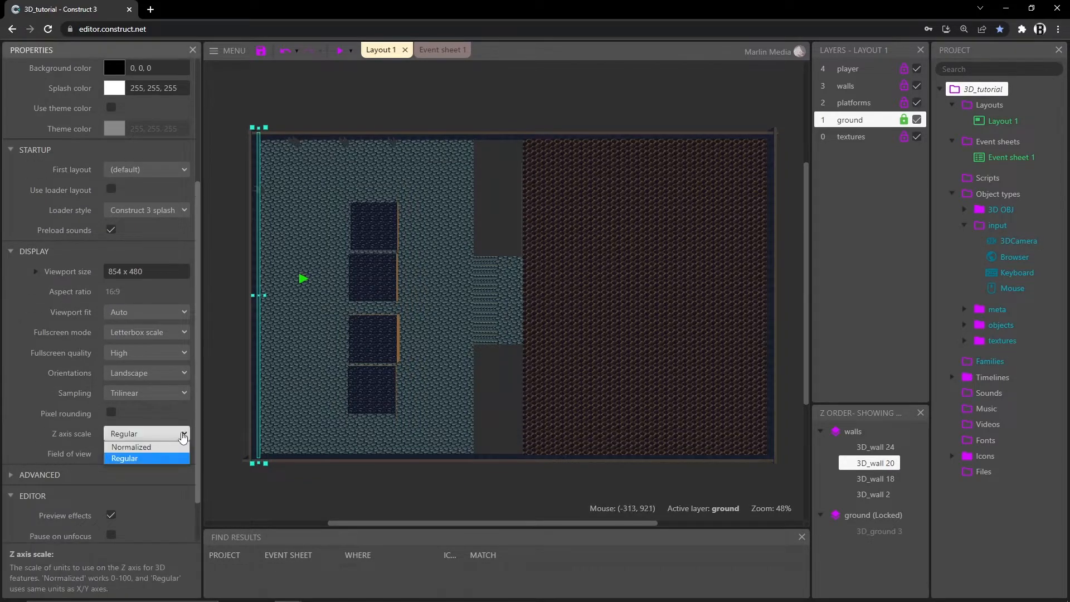
click(150, 458)
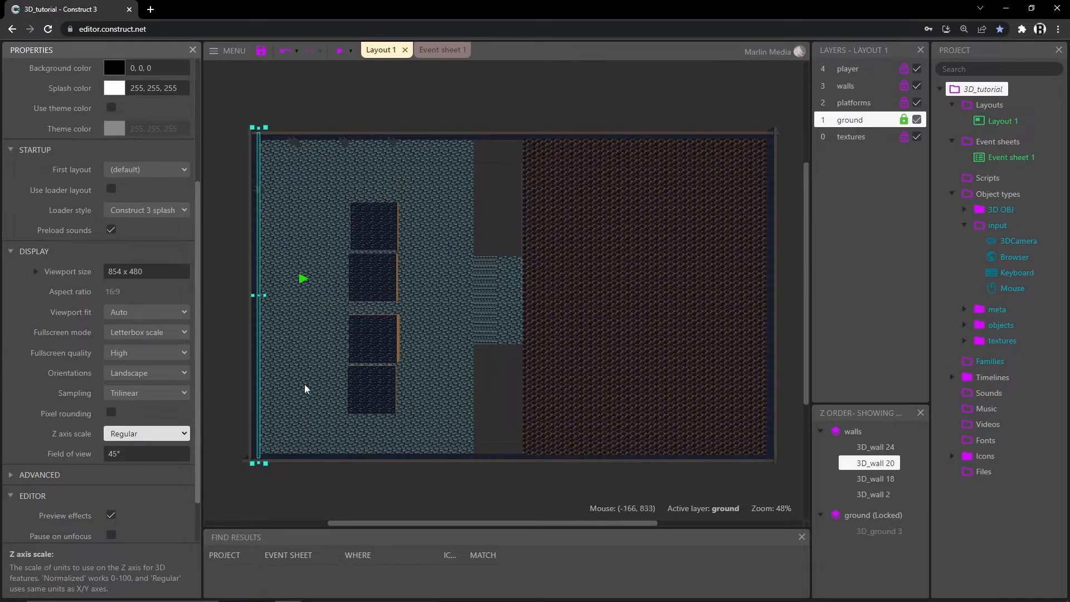
- Inspect the platforms, boundary walls and pillars close up in the layout
ctrl+scroll(418, 313, up, 4)
click(632, 361)
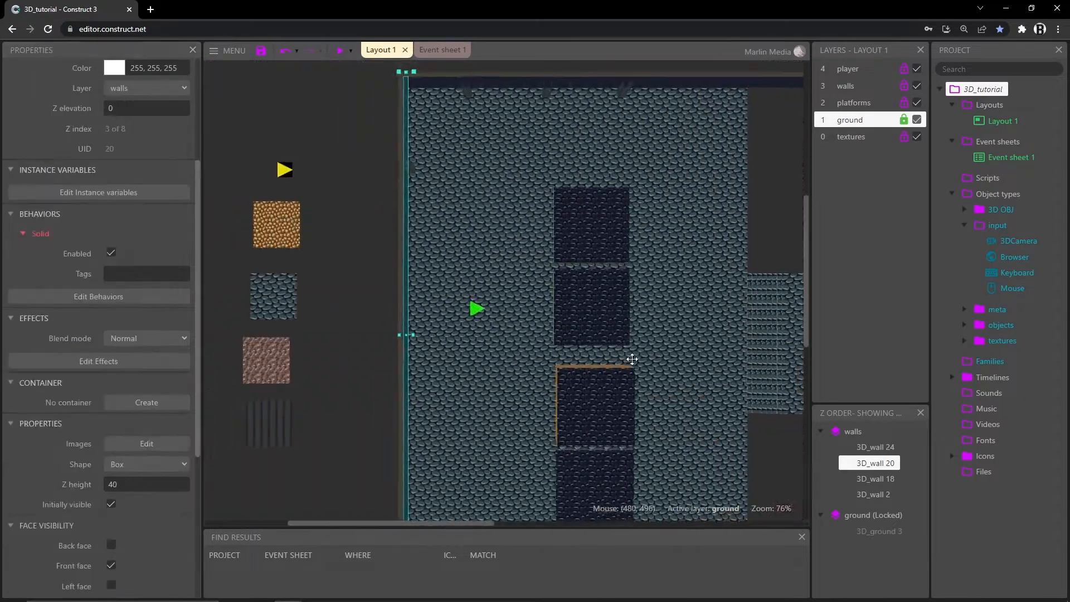
middle_drag(632, 359, 342, 399)
middle_drag(590, 352, 669, 304)
middle_drag(335, 335, 447, 317)
middle_drag(393, 184, 389, 255)
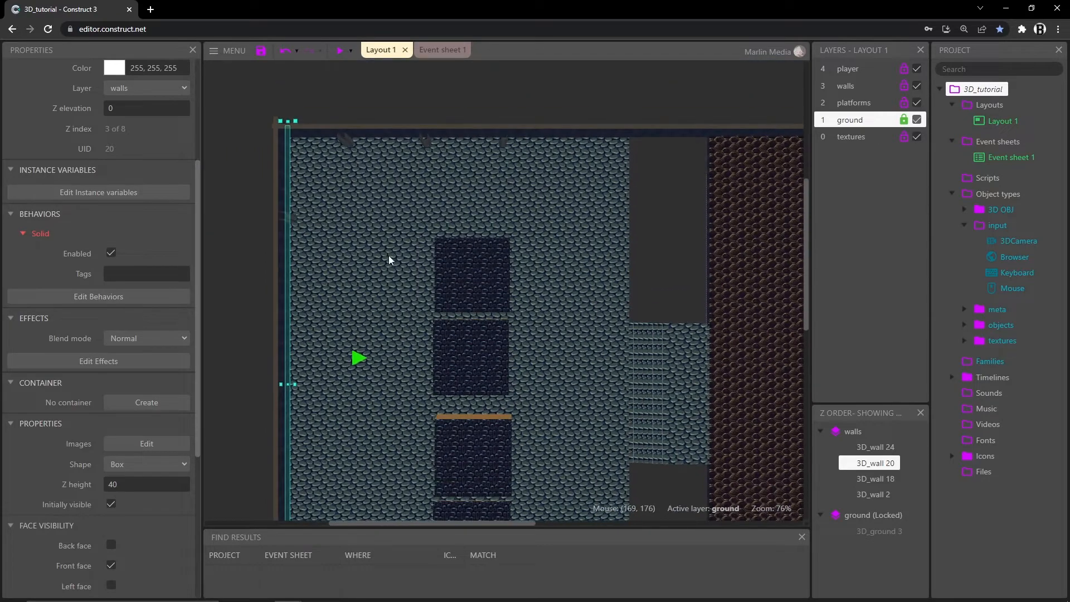
ctrl+scroll(382, 220, up, 5)
middle_drag(396, 217, 522, 196)
ctrl+scroll(560, 173, up, 5)
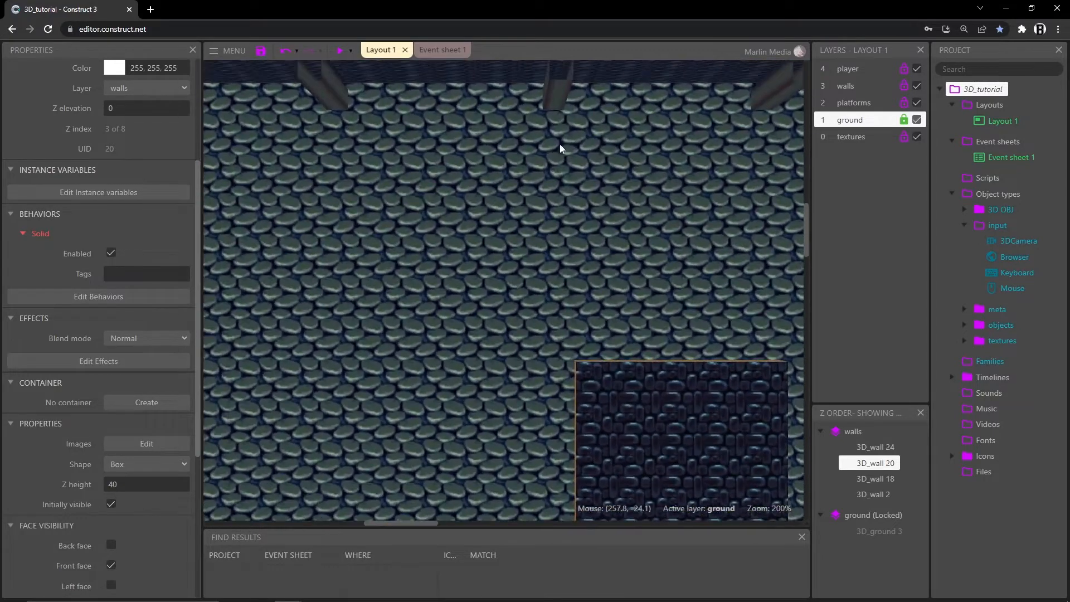
ctrl+scroll(526, 140, up, 3)
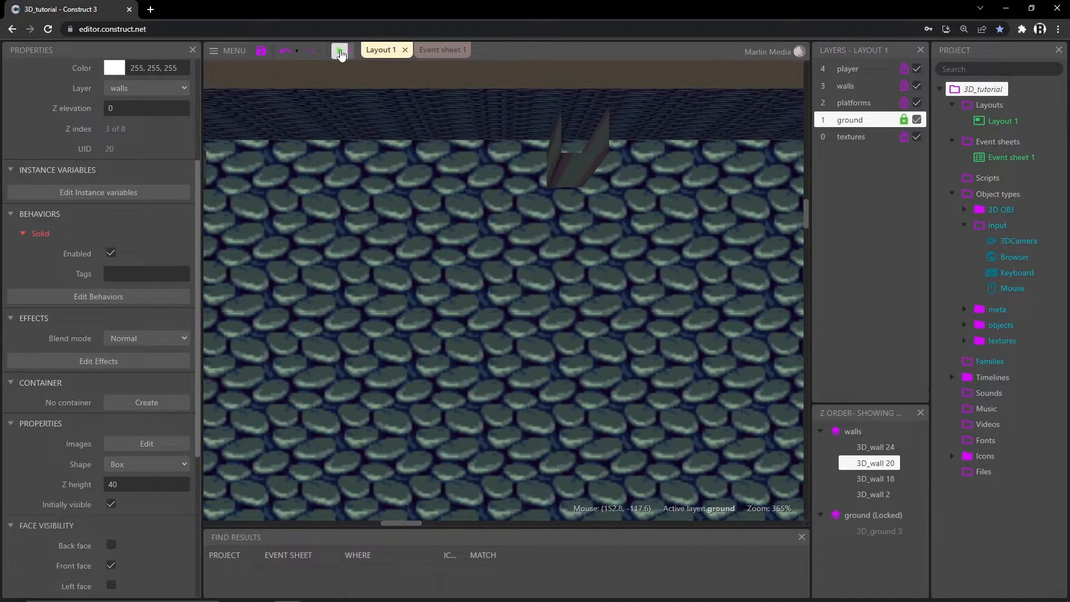
- Preview the layout and examine the texture on the boundary wall behind the pillars
click(339, 51)
key(w)
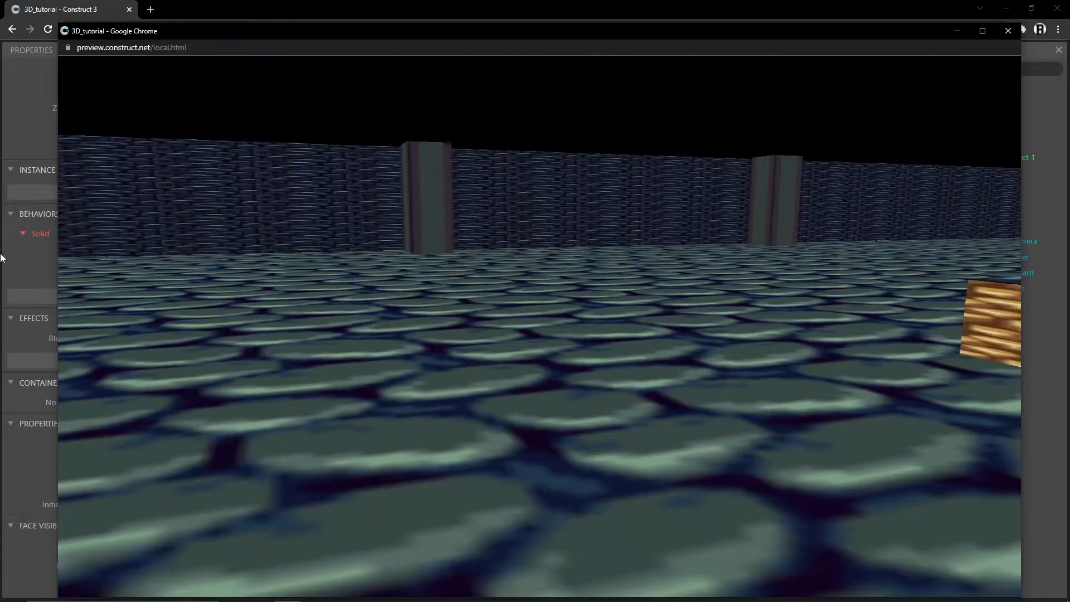
key(w)
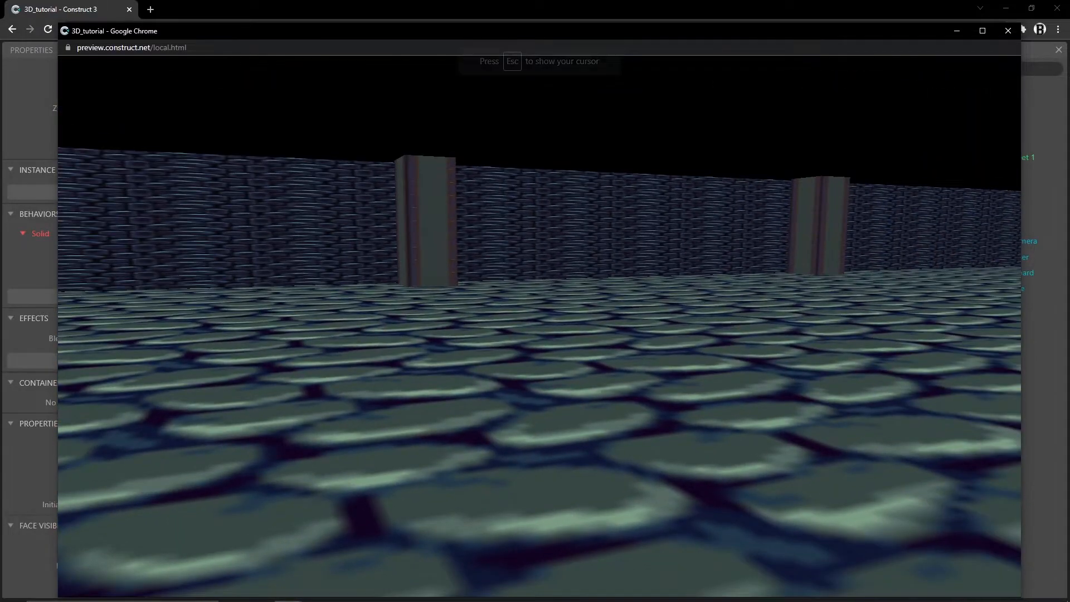
key(Escape)
- Change the Z tiling factor of the 1755 x 10 3D_wall behind the pillars
click(375, 138)
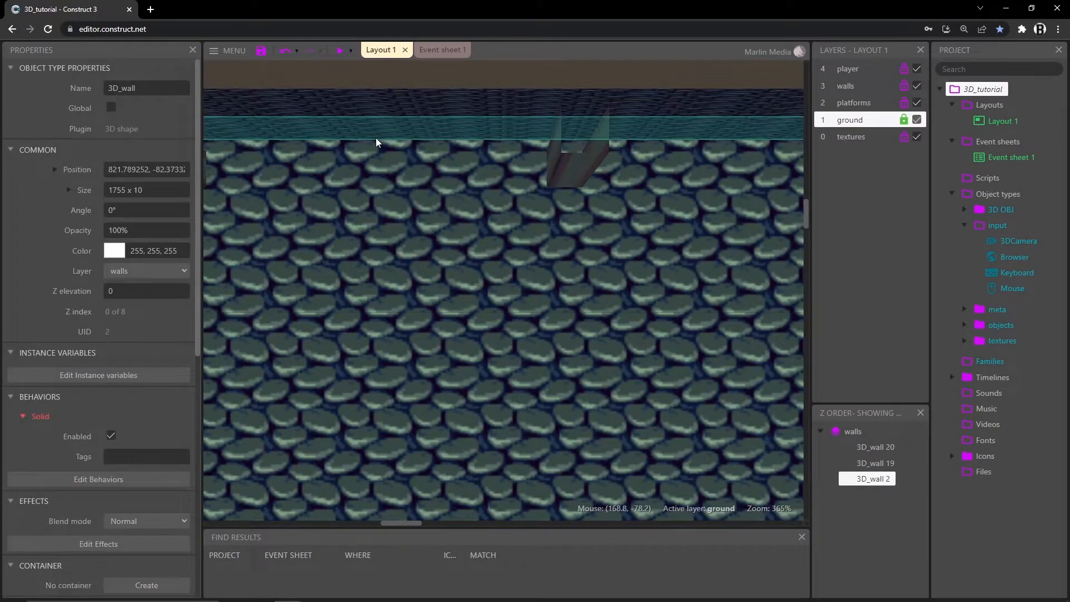
scroll(366, 192, up, 3)
middle_drag(542, 261, 487, 184)
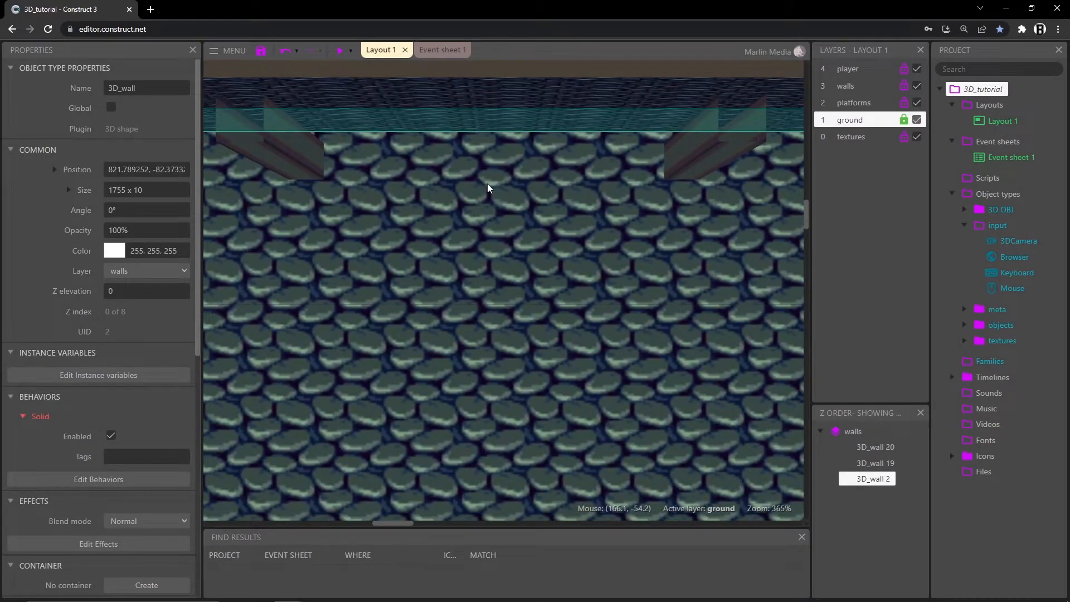
scroll(87, 290, down, 8)
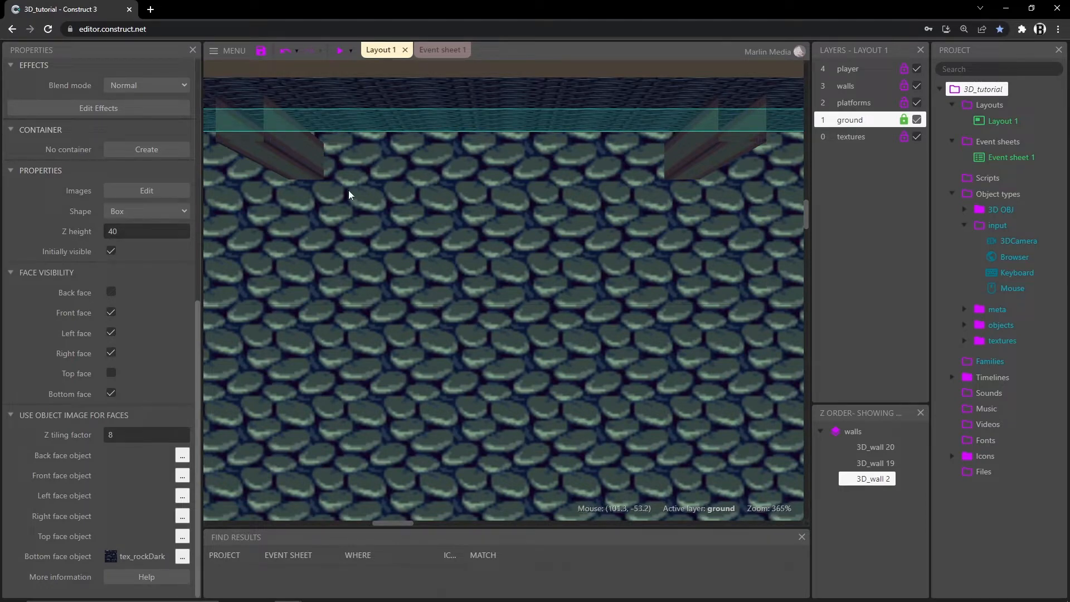
middle_drag(383, 231, 416, 212)
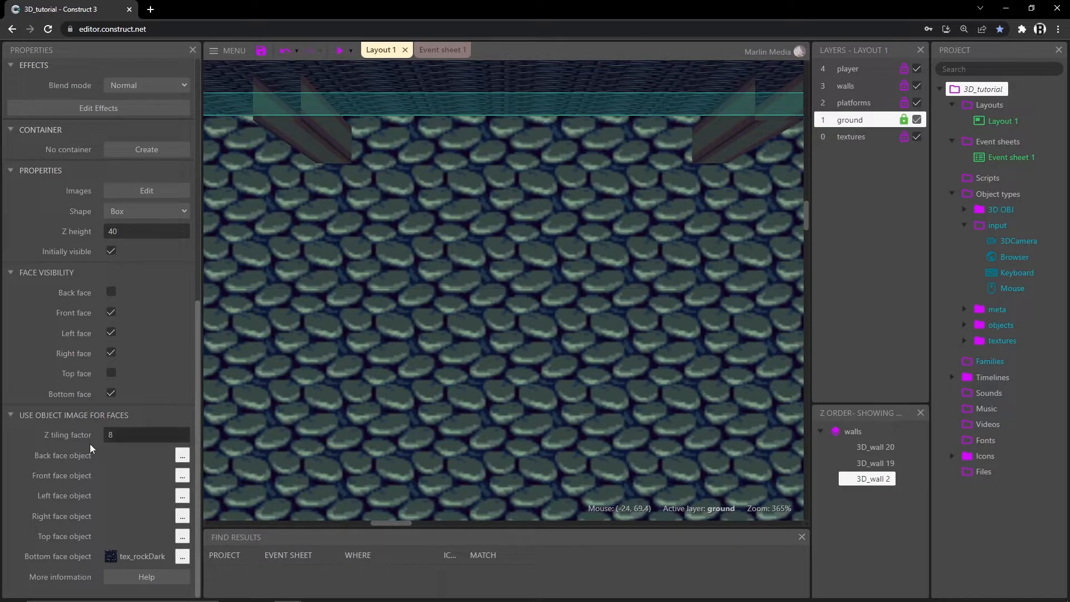
click(126, 437)
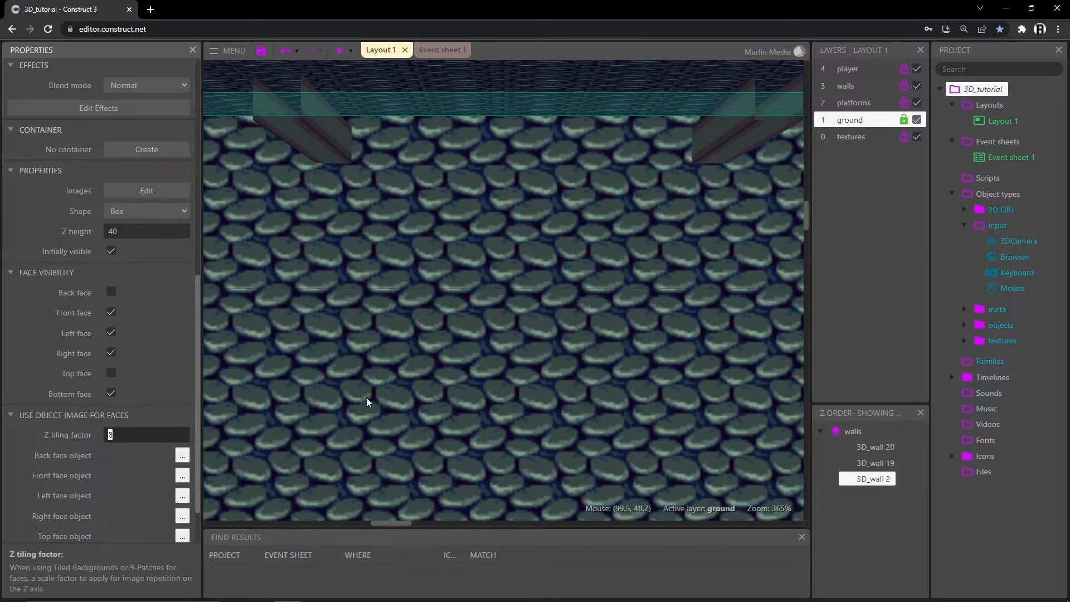
key(Return)
- Preview the layout again and walk up to a pillar to check the retiled wall texture
middle_drag(501, 257, 482, 319)
click(339, 50)
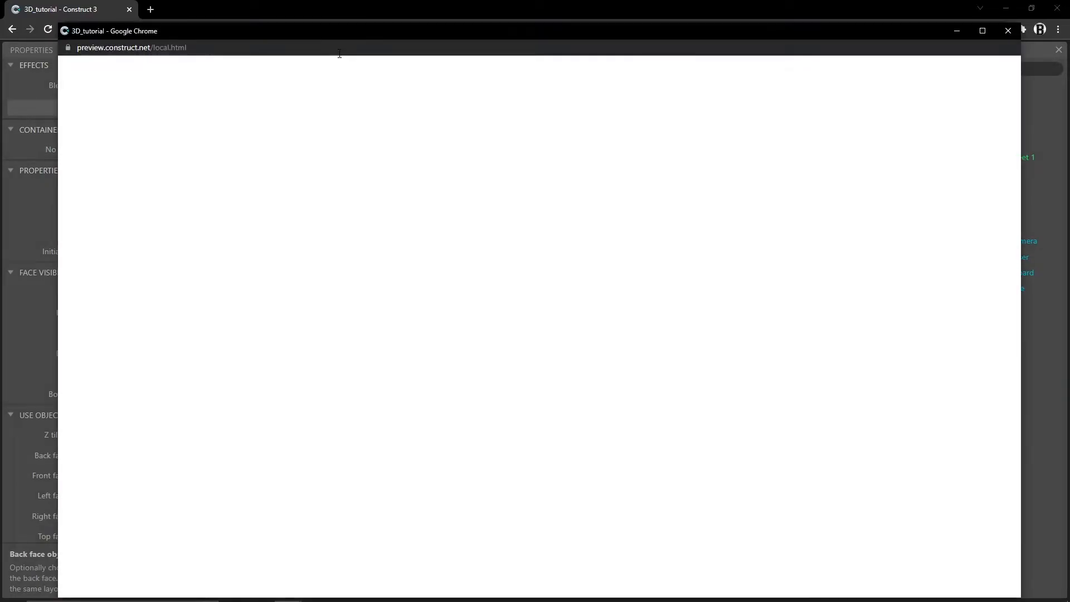
key(w)
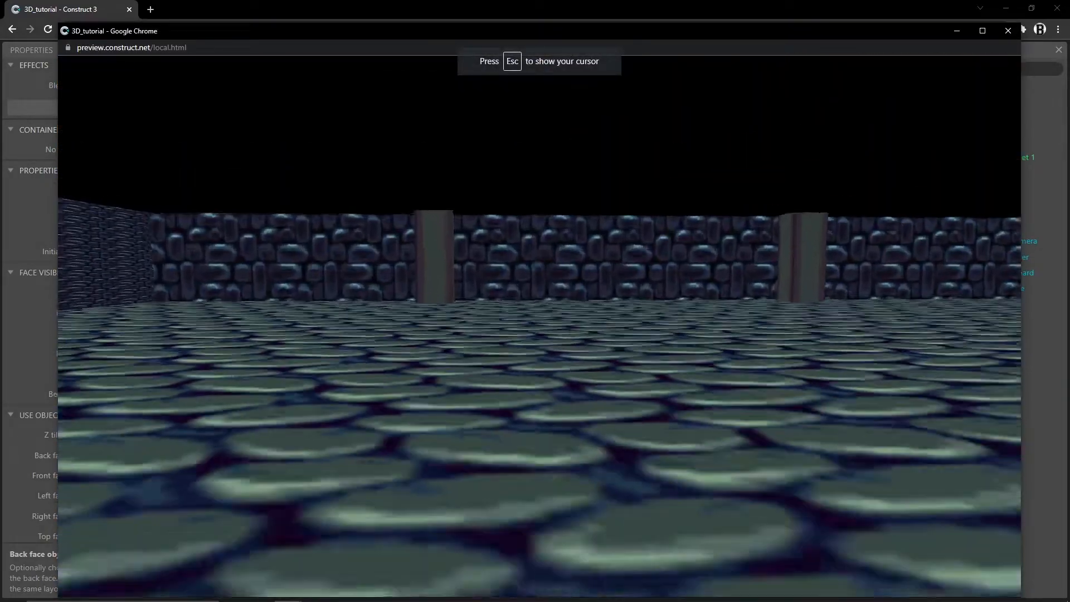
key(d)
key(w)
key(a)
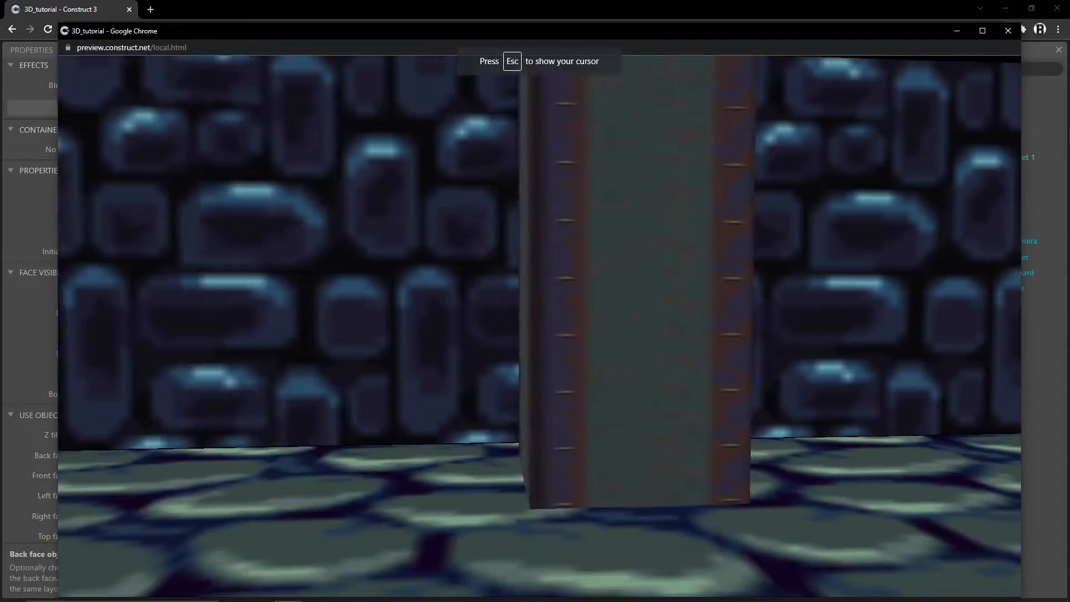
- Walk along the retiled wall and its pillars in the preview, comparing its brick texture with the adjoining wall
key(s)
key(d)
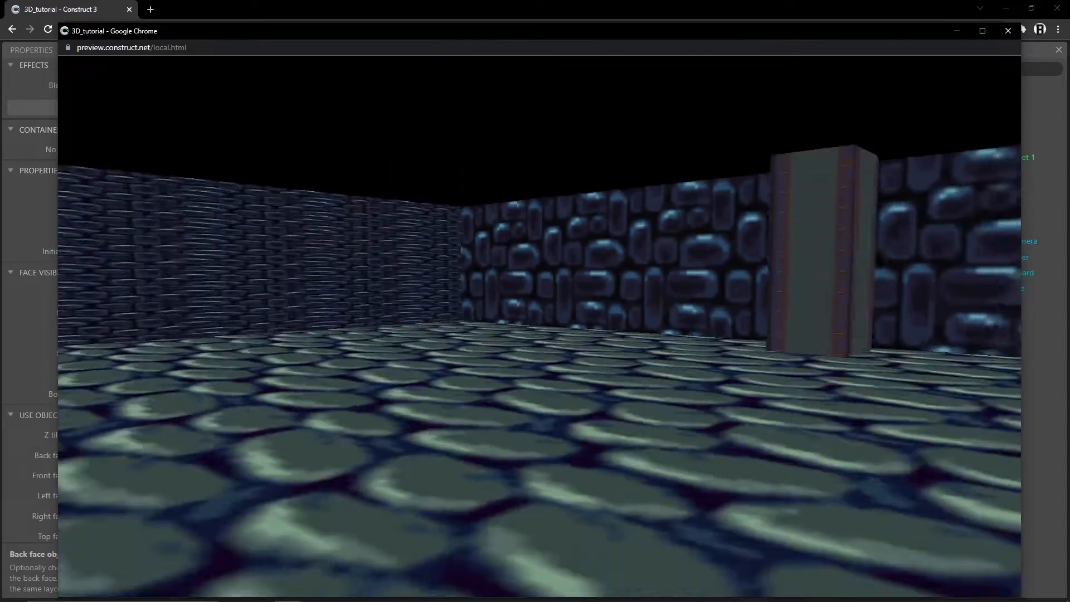
key(w)
key(s)
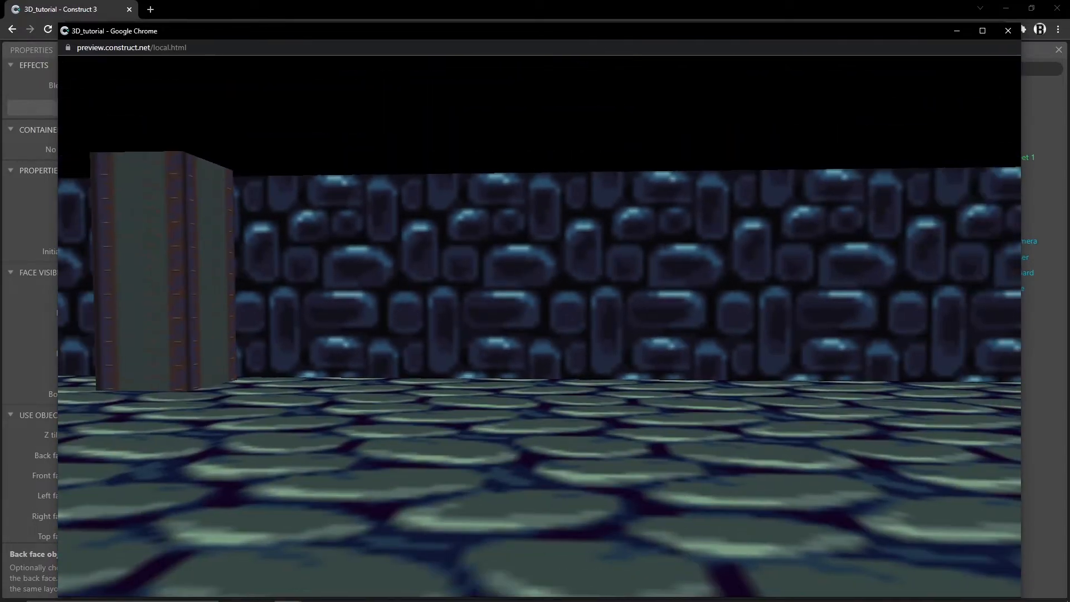
key(s)
key(w)
key(s)
key(a)
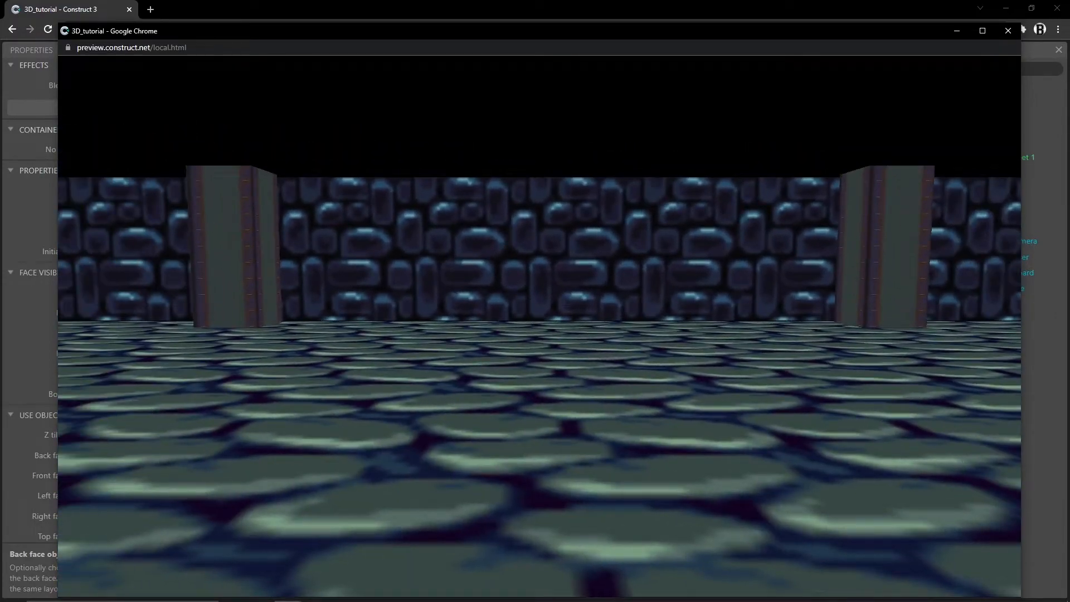
key(a)
key(a)
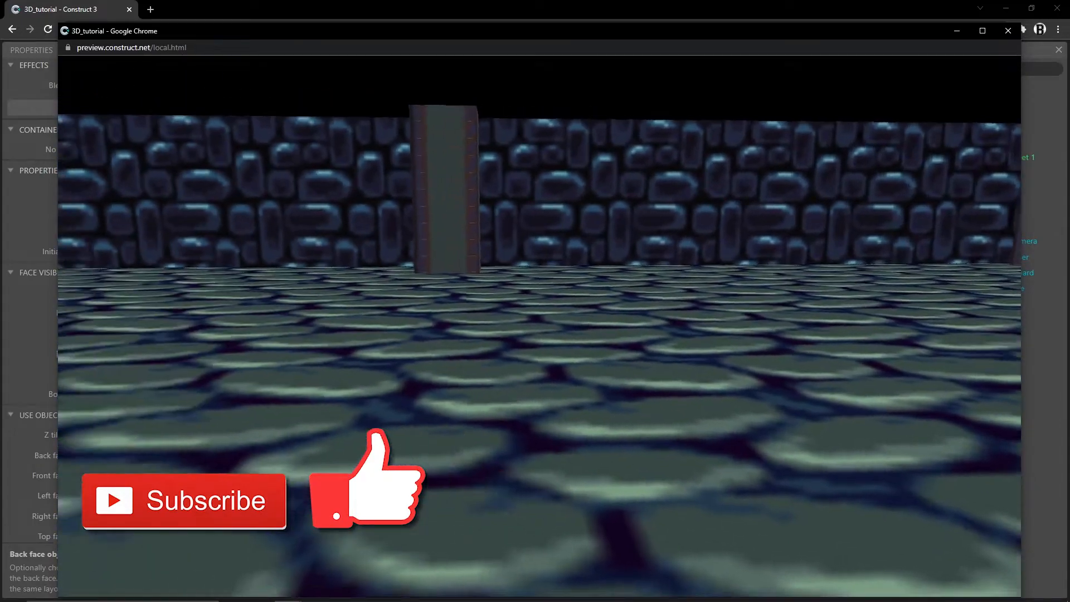
key(w)
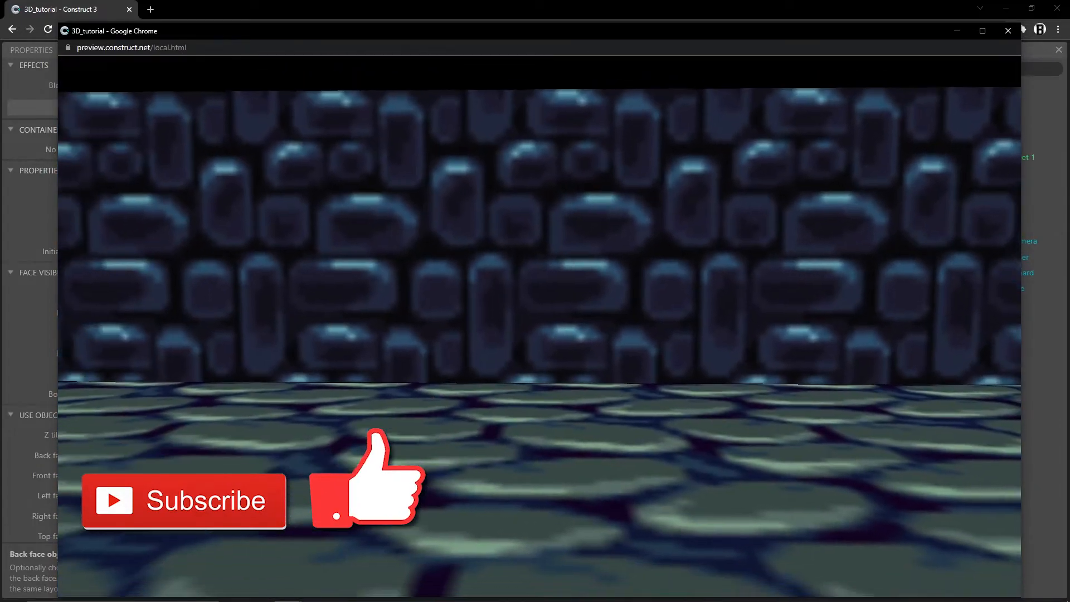
- Back away from the retiled wall in the preview to view it between the pillars, and close the preview
key(s)
key(s)
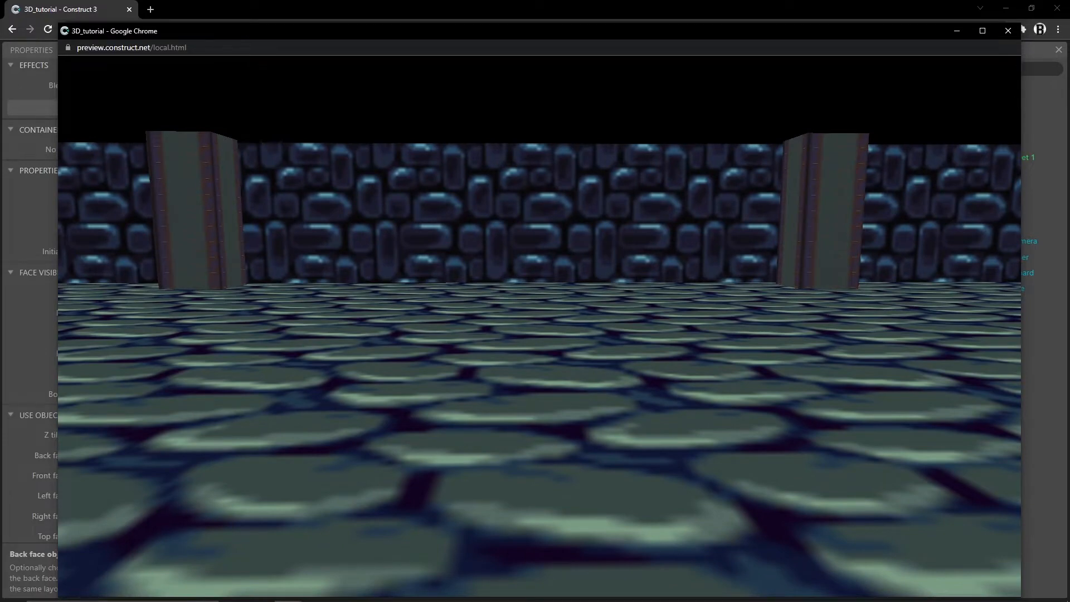
key(Escape)
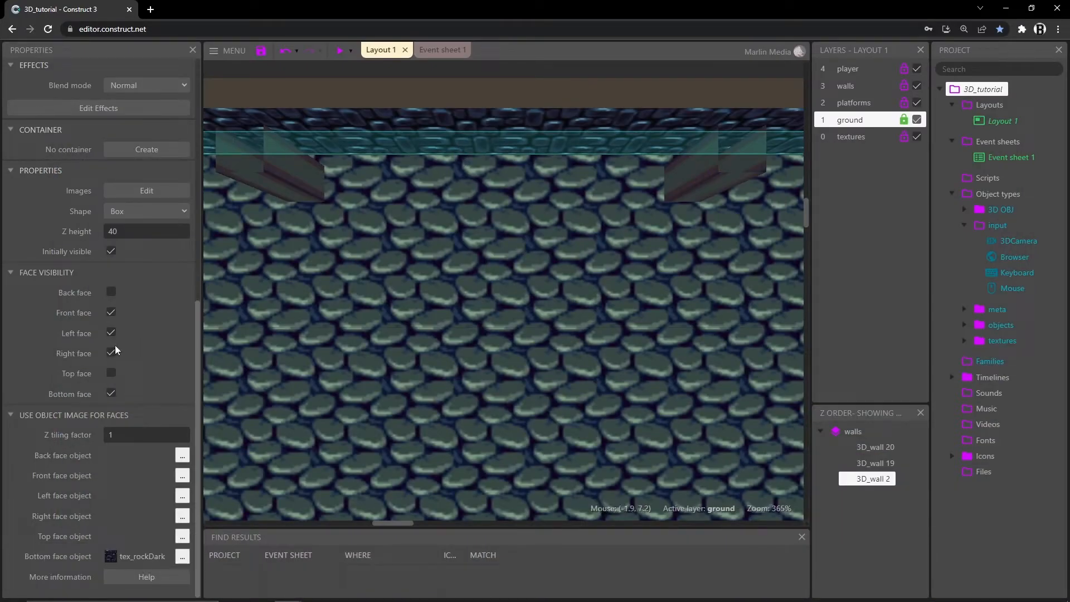
- Set the Z height of the selected 3D_wall behind the pillars to 230
click(129, 232)
text(23)
ctrl+scroll(544, 317, down, 8)
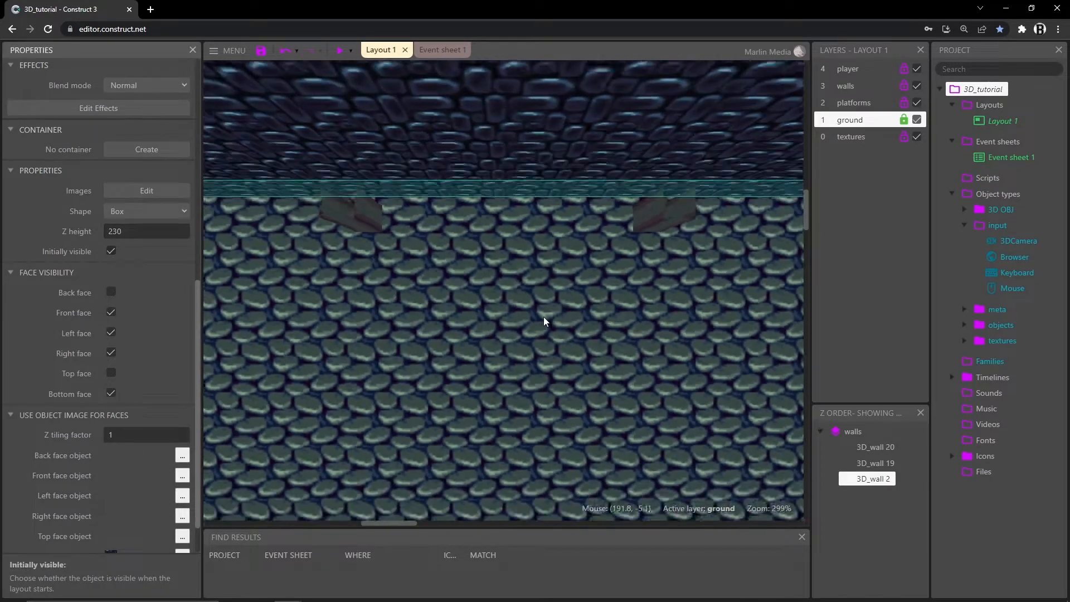
ctrl+scroll(506, 316, down, 5)
middle_drag(569, 376, 489, 290)
ctrl+scroll(422, 322, down, 2)
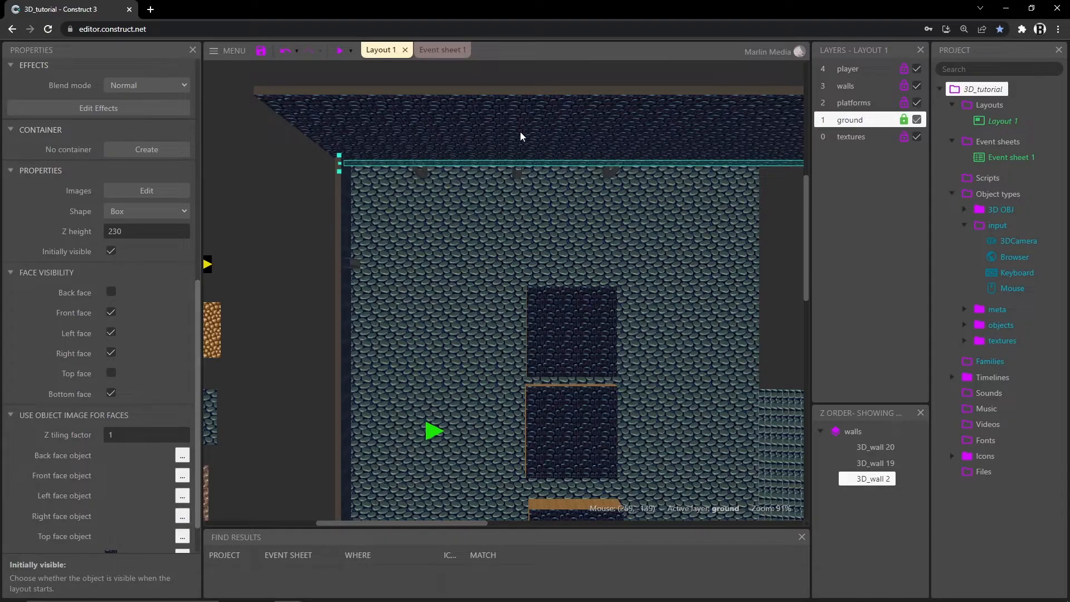
- Preview the layout and check the raised wall's brick texture from close up and from a distance, closing the preview when finished
key(F5)
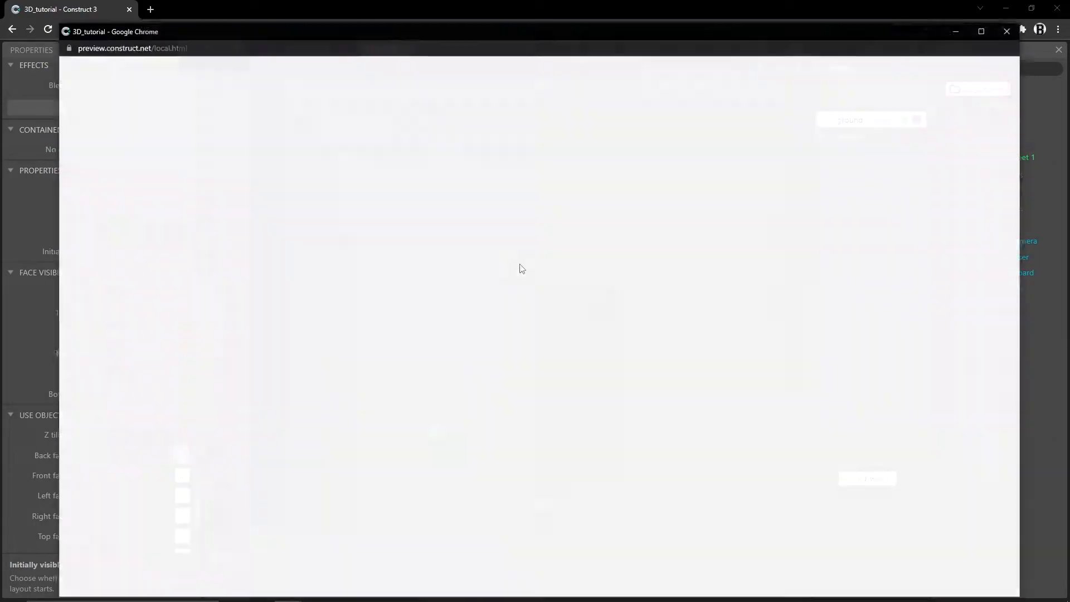
key(w)
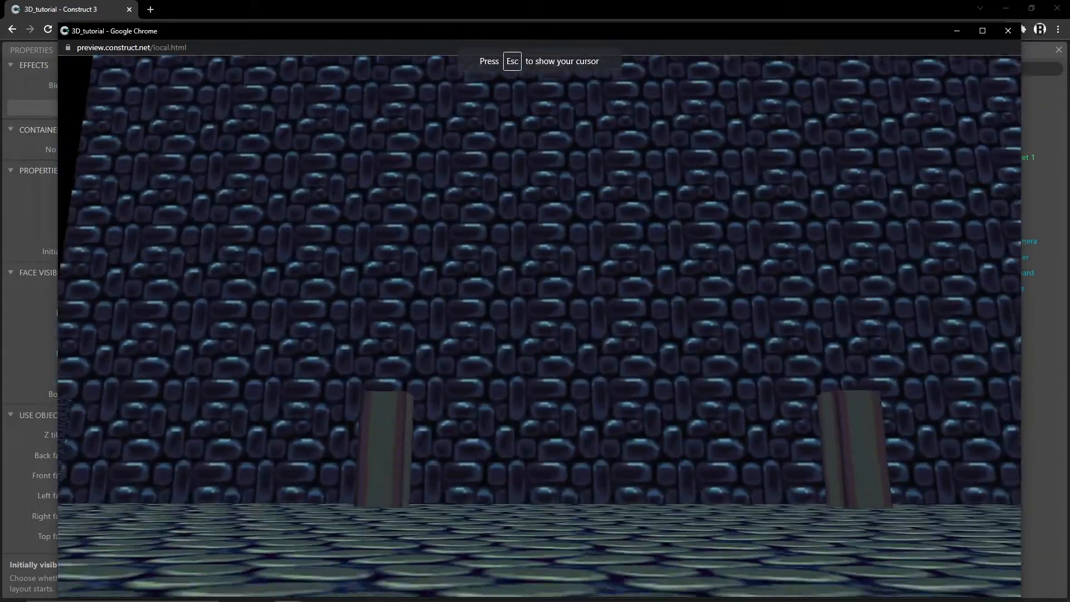
key(w)
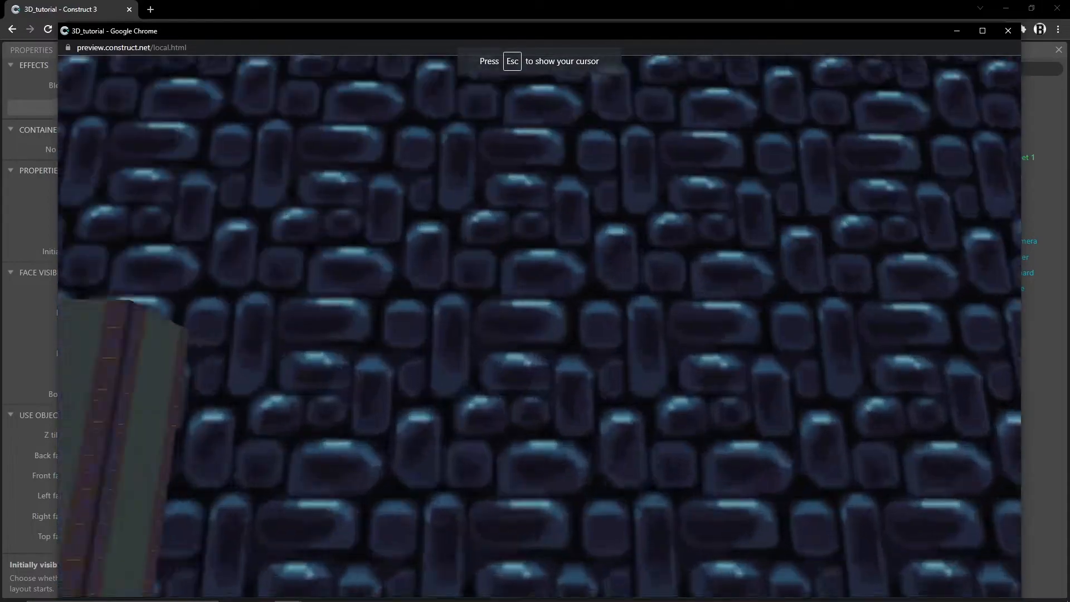
key(s)
key(s)
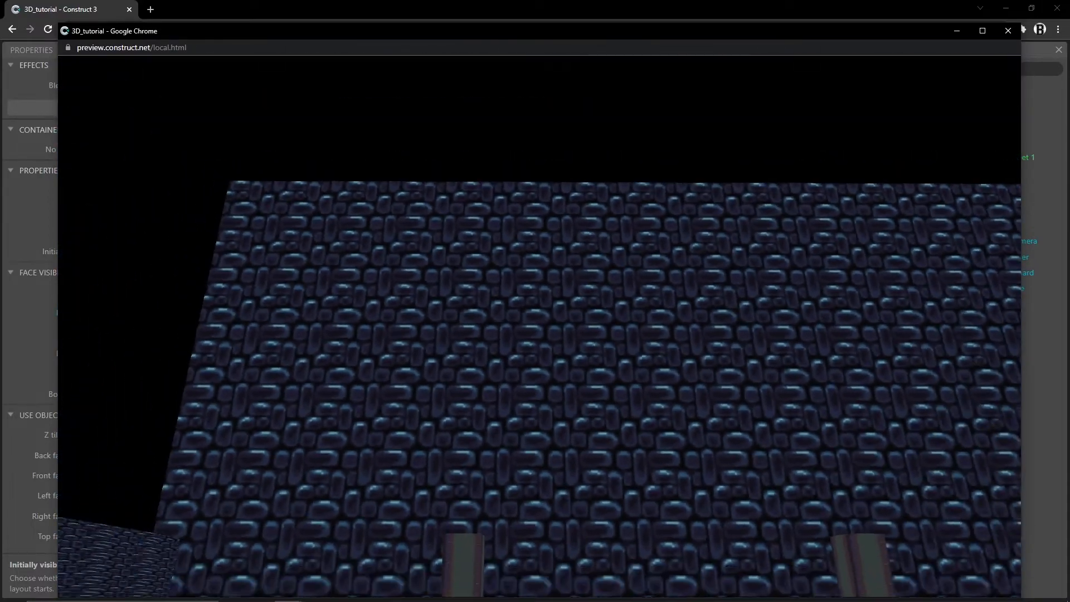
key(d)
key(w)
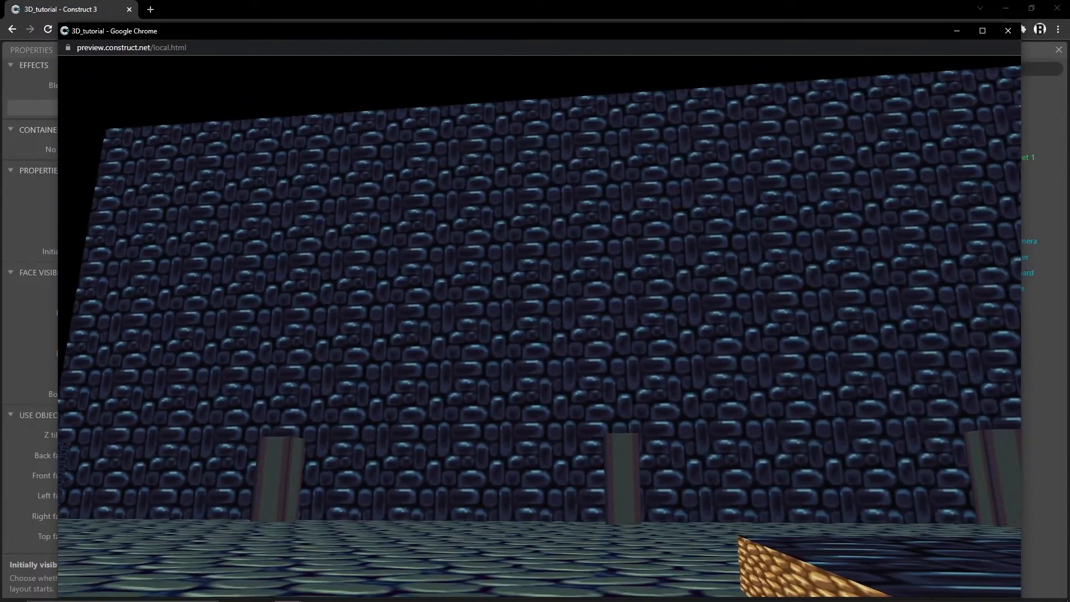
key(a)
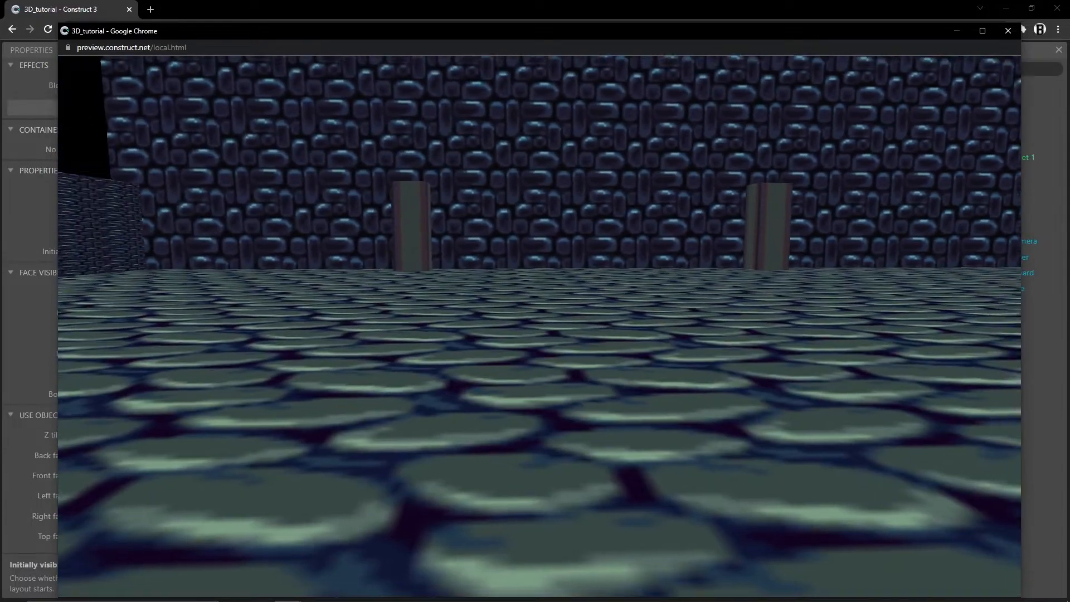
key(w)
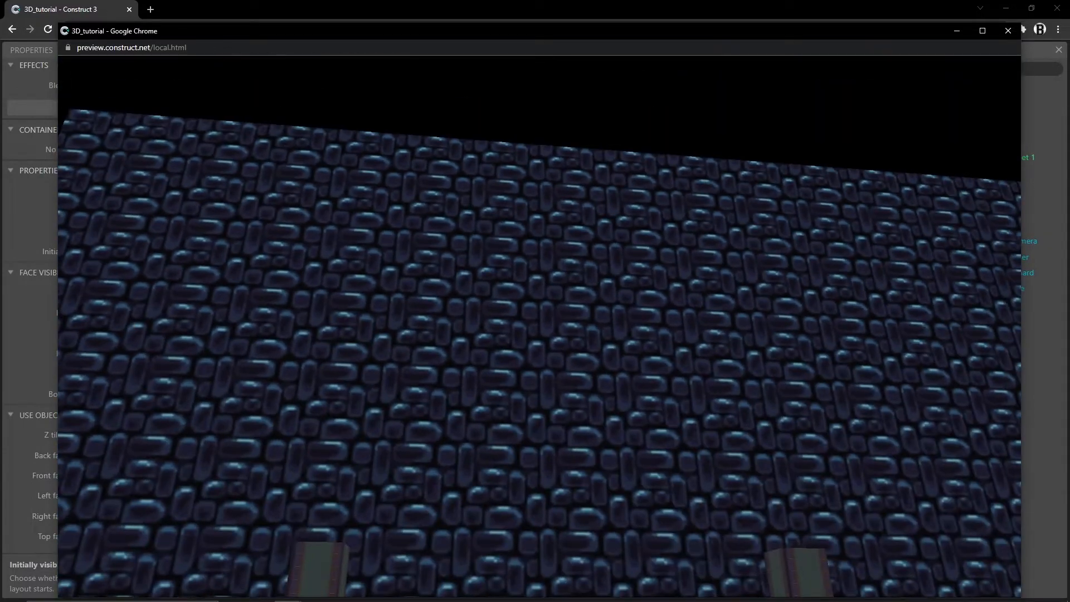
key(s)
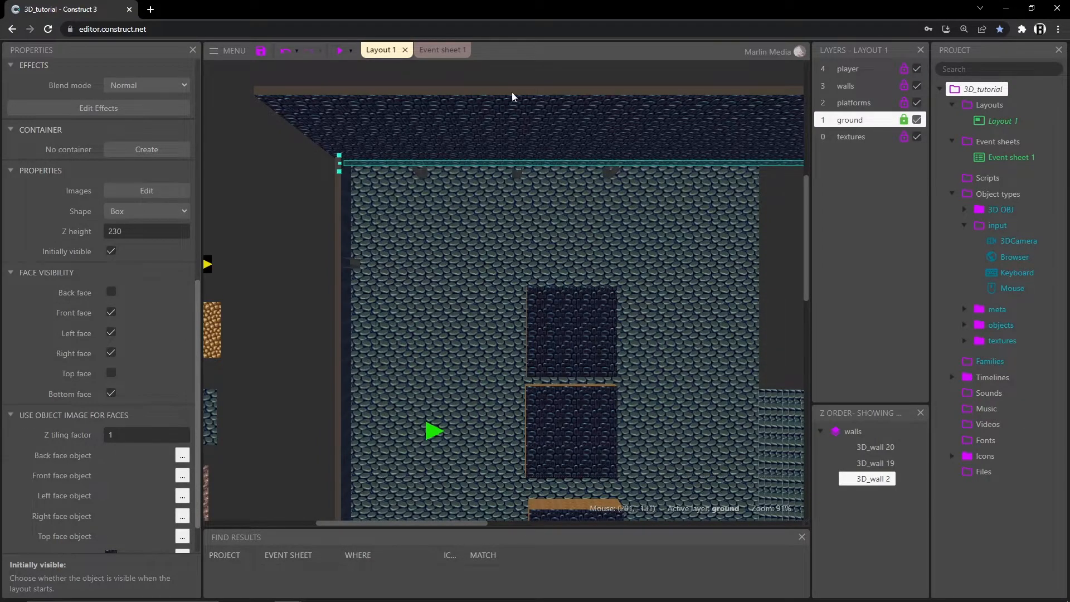
- Open Event sheet 1, expand the camera group and inspect the parameters of the action setting the camera parallel to the layout
click(440, 50)
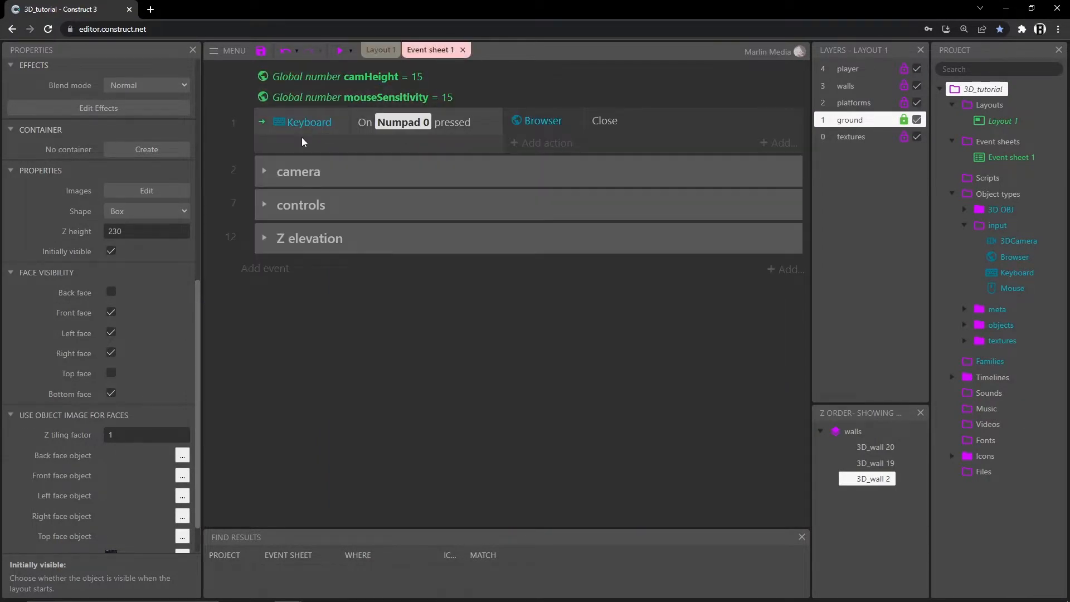
click(264, 172)
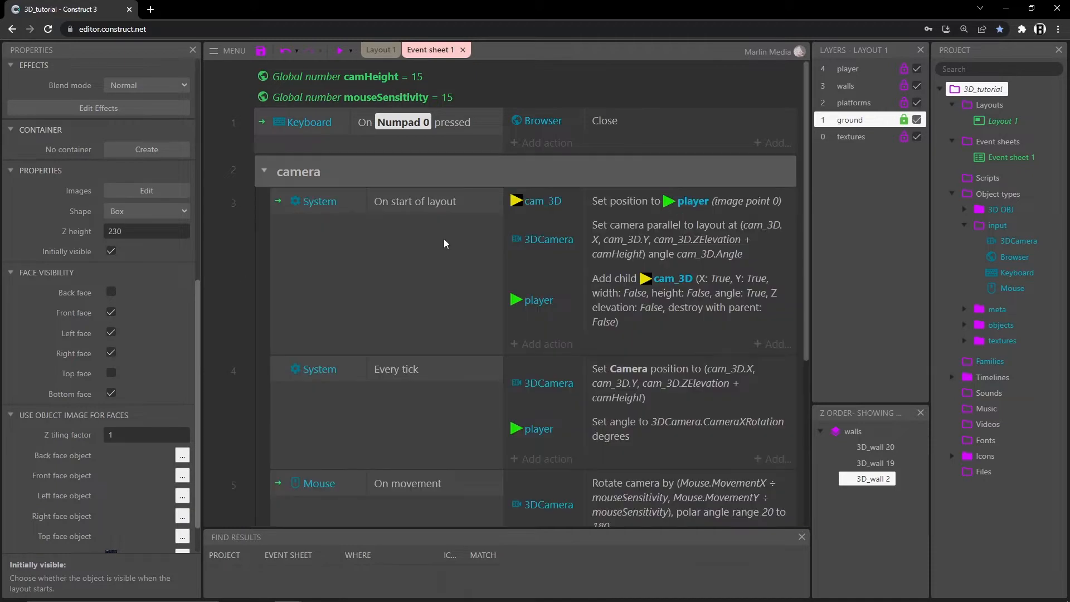
scroll(428, 214, down, 1)
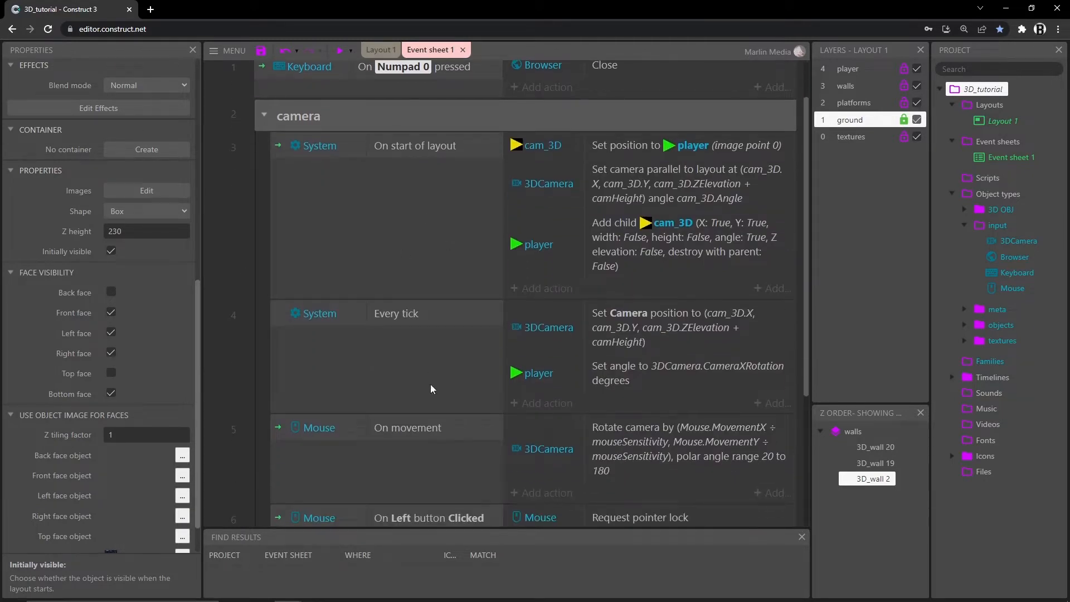
scroll(412, 335, down, 1)
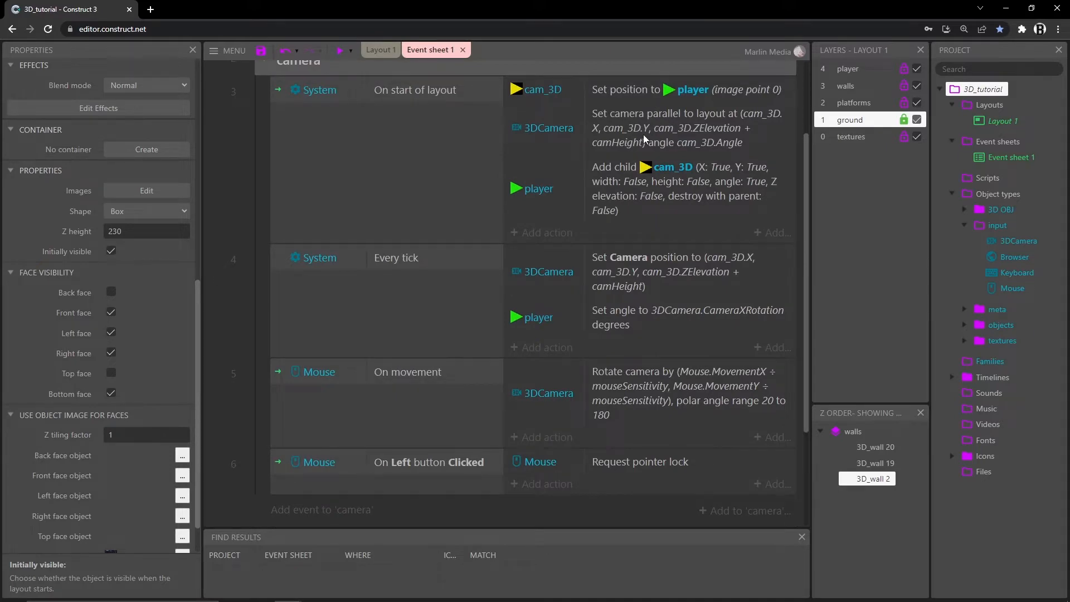
double_click(631, 119)
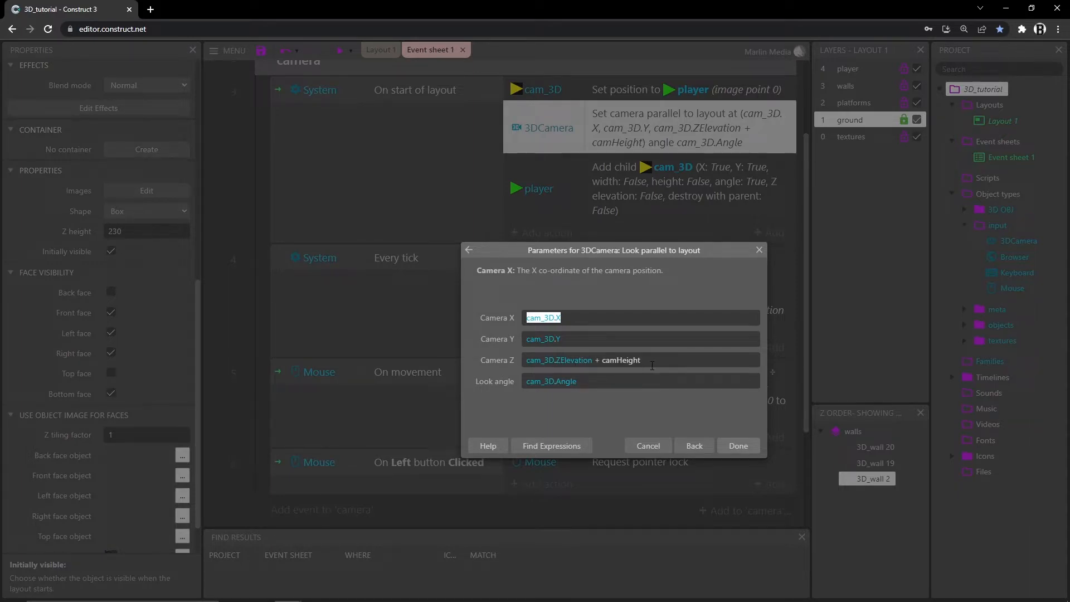
click(648, 446)
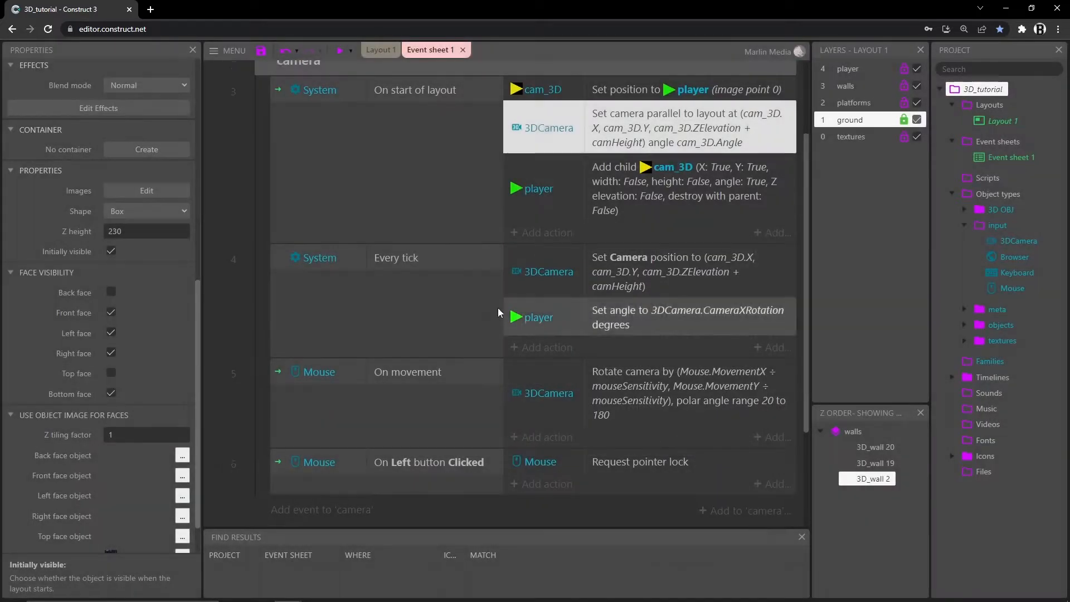
- Review the camHeight global variable and the two 3DCamera actions that use it in the start-of-layout and every-tick events
scroll(485, 319, up, 2)
click(518, 78)
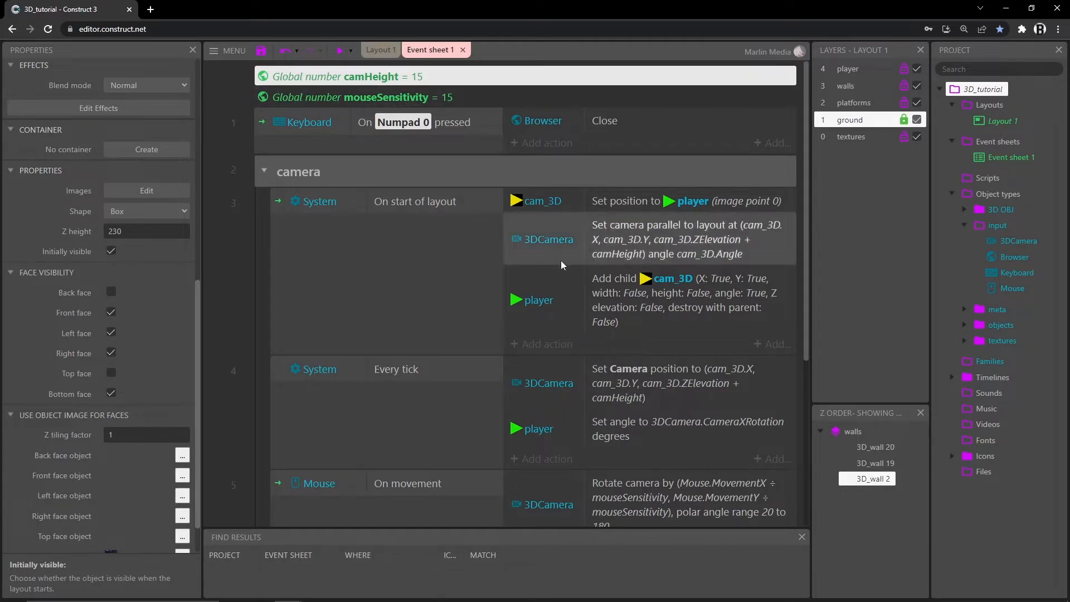
click(630, 247)
scroll(660, 346, down, 2)
click(631, 265)
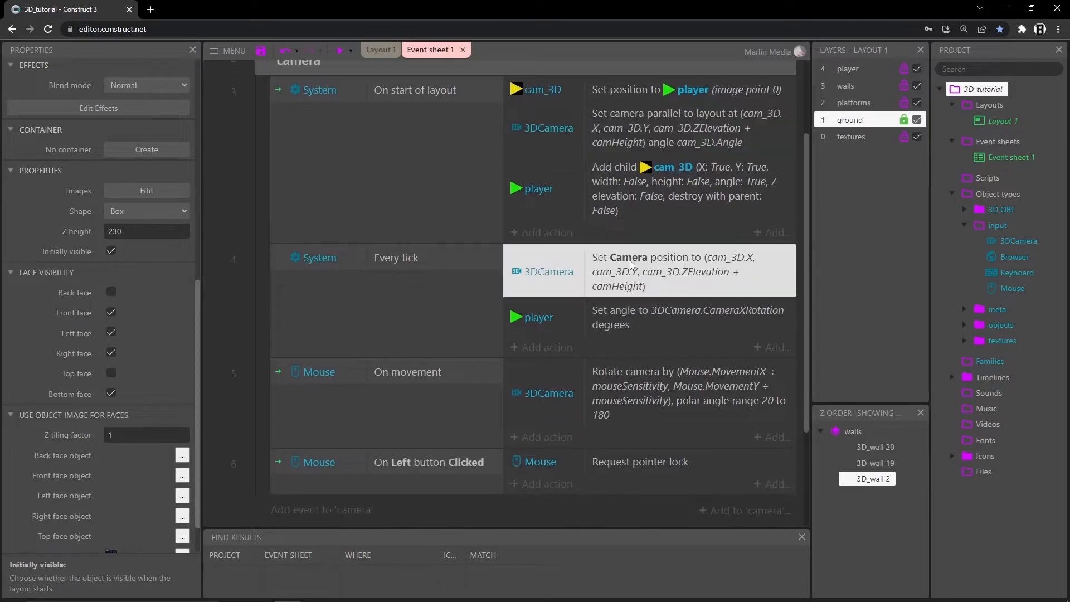
scroll(667, 466, up, 2)
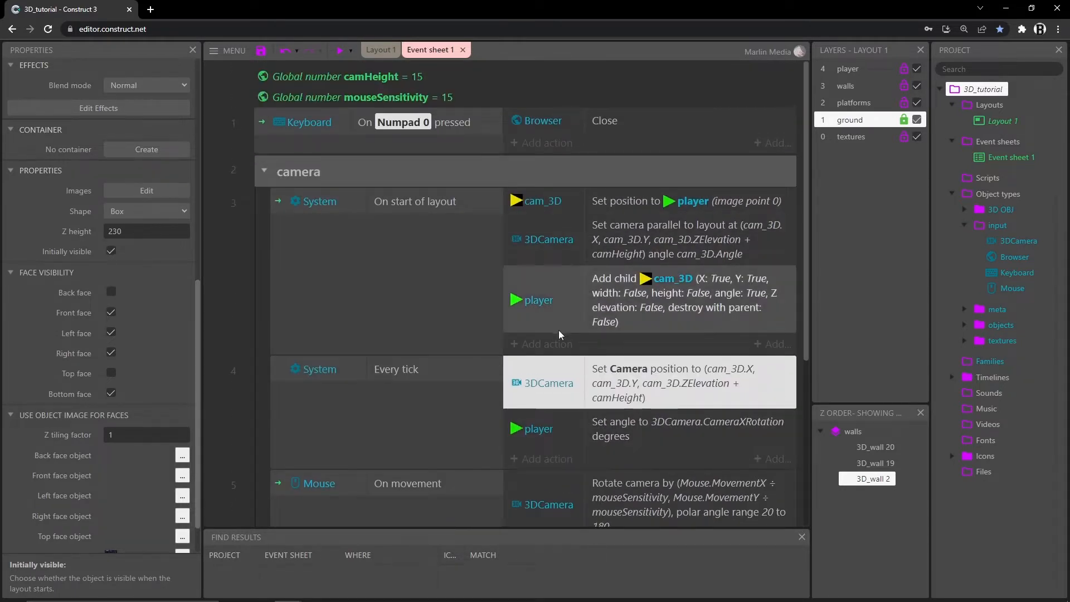
- Set the initial value of the camHeight global variable to 85
click(359, 77)
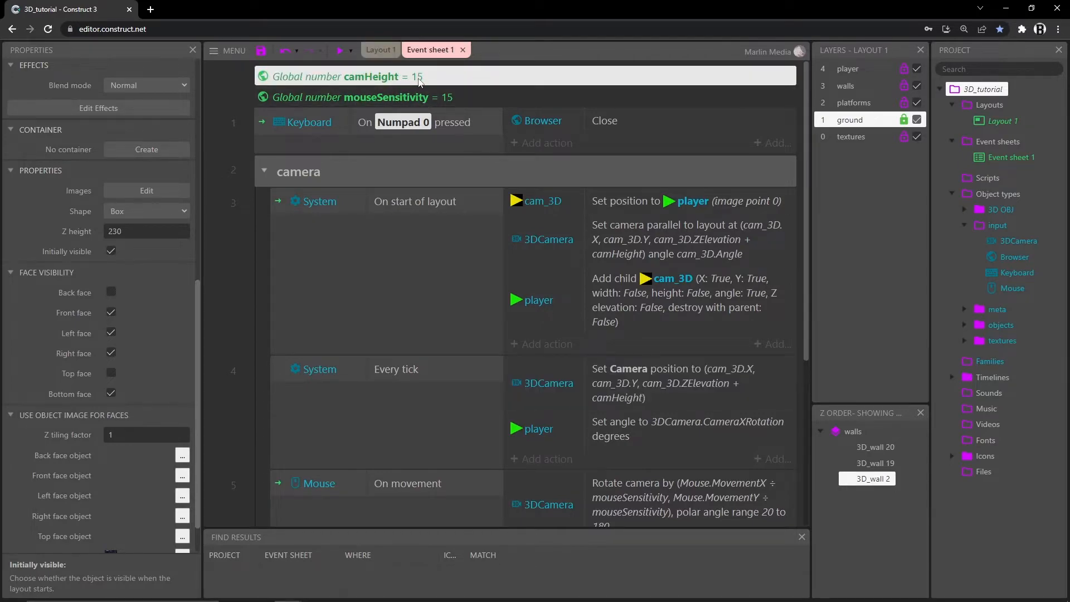
double_click(417, 81)
key(Tab)
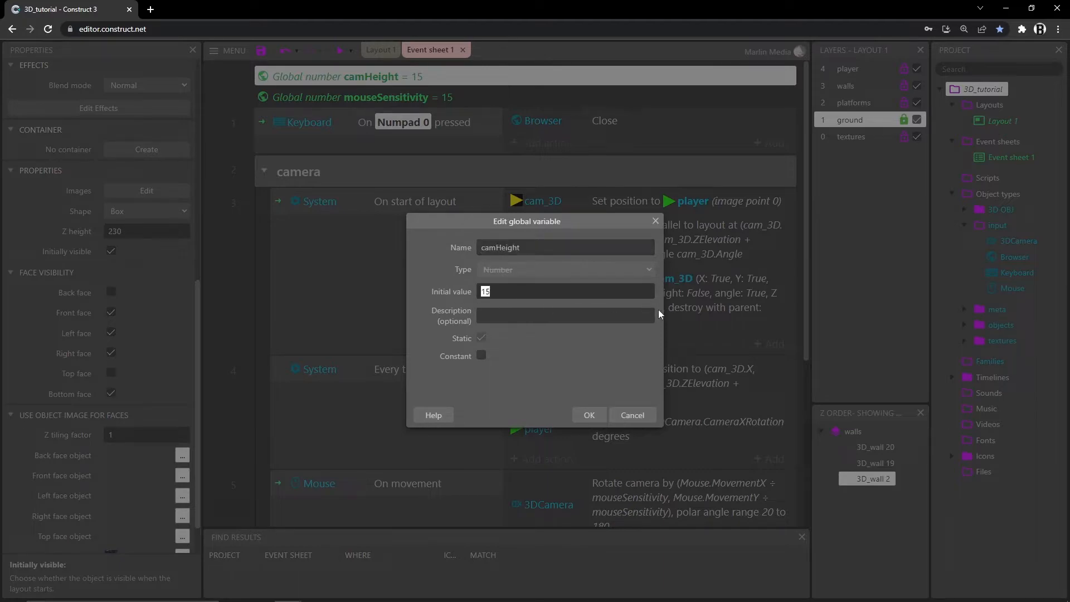
text(85)
key(Return)
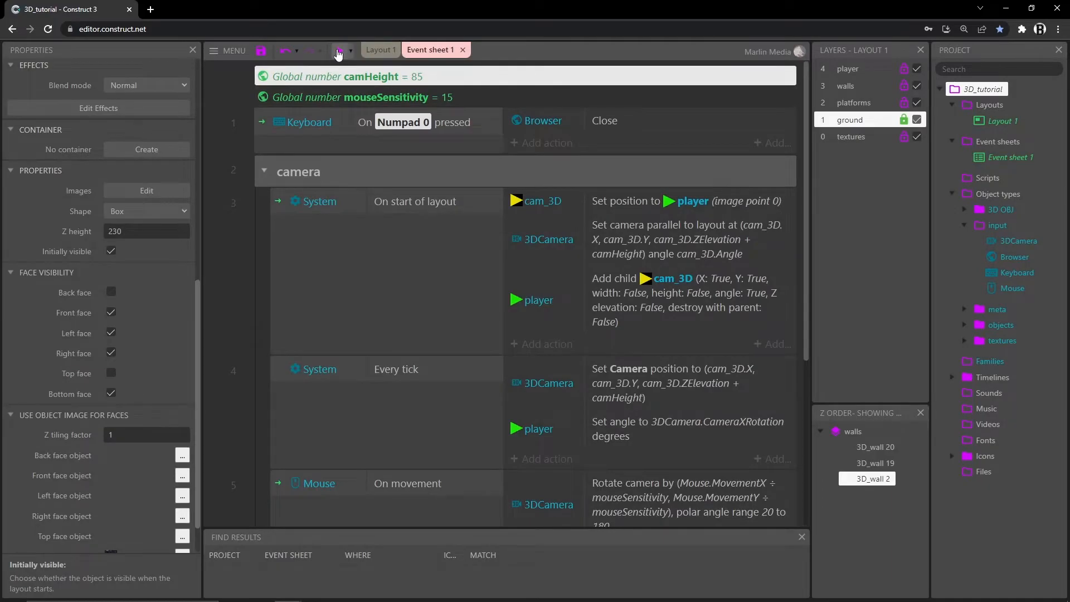
- Preview the layout and look over the platforms, pillars and tall wall from the new camera height
click(339, 52)
click(561, 317)
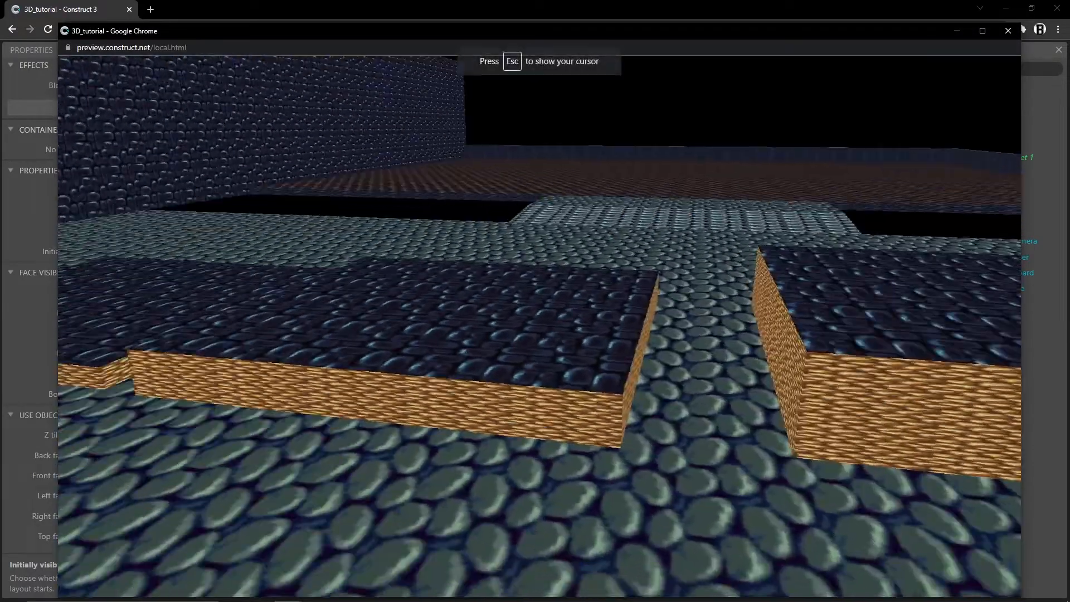
key(s)
key(d)
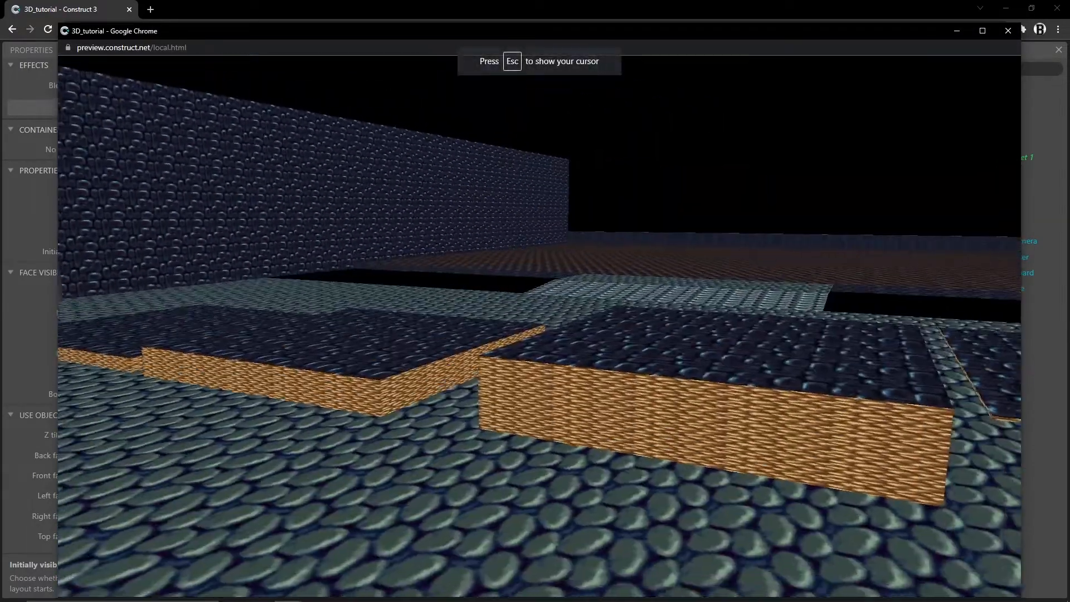
key(w)
key(s)
key(w)
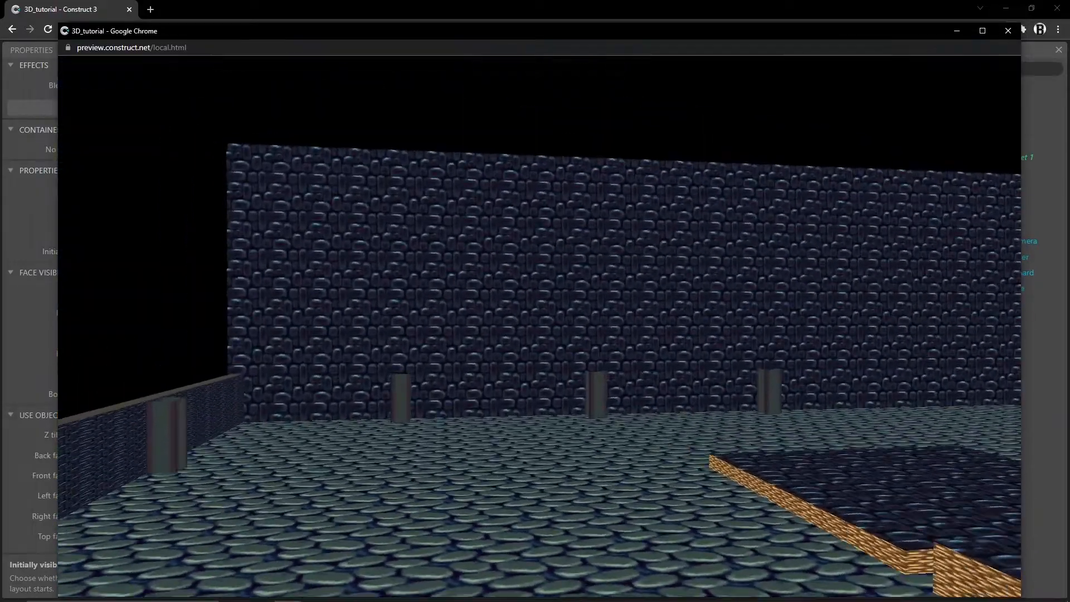
- Walk up to the tall wall in the preview and examine its texture along its length and upper edge
key(w)
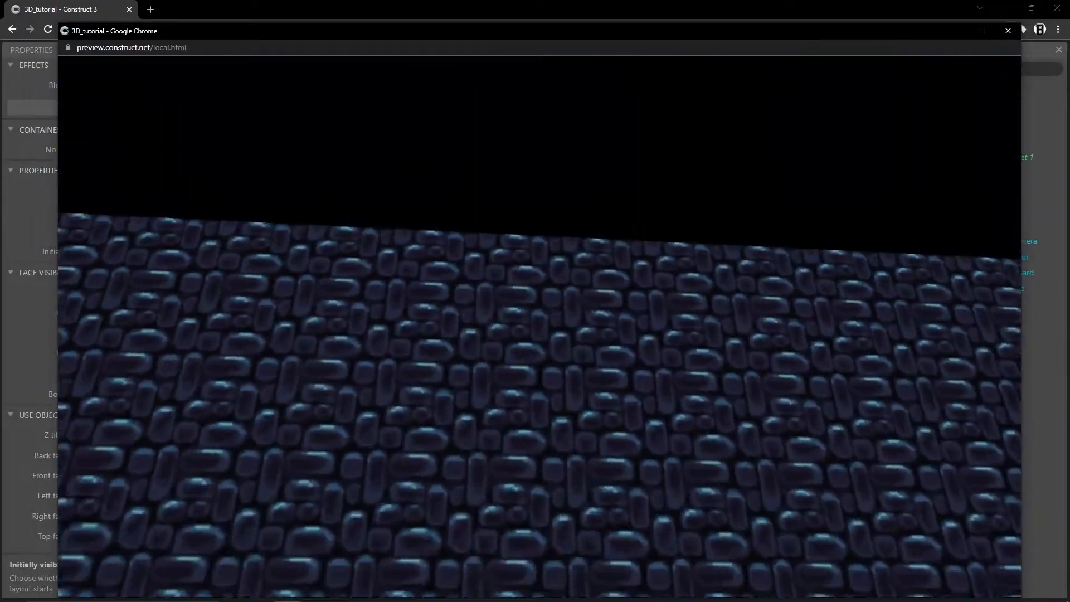
key(w)
key(s)
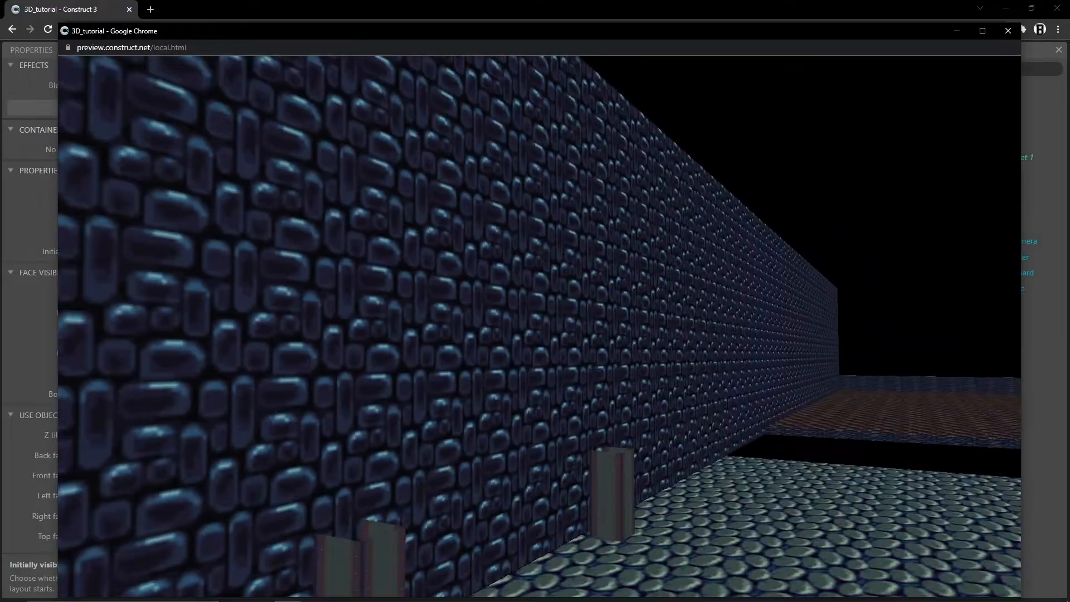
key(s)
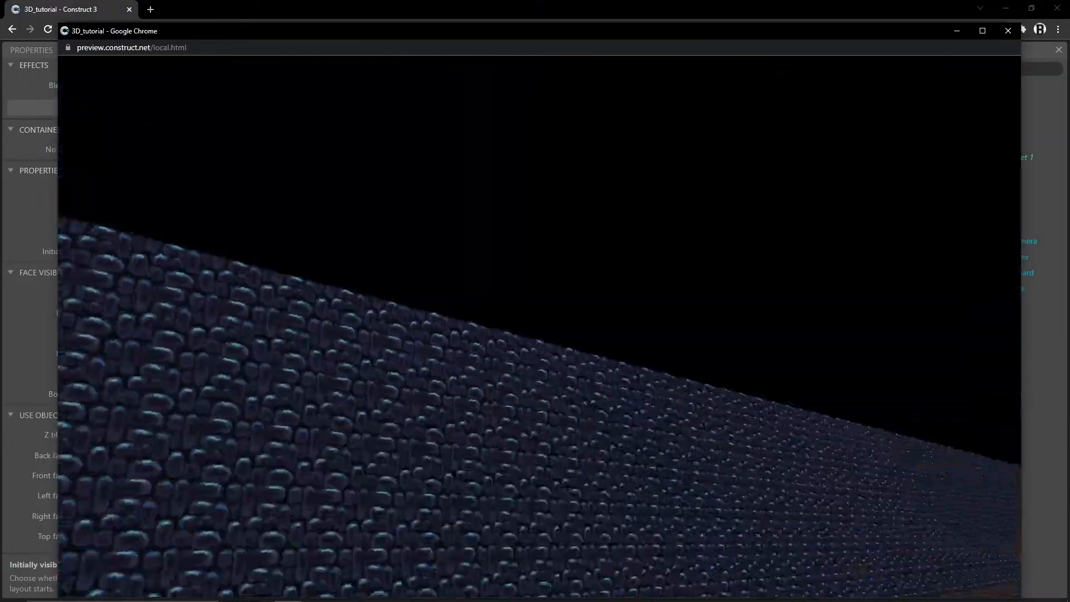
key(w)
key(w)
key(w)
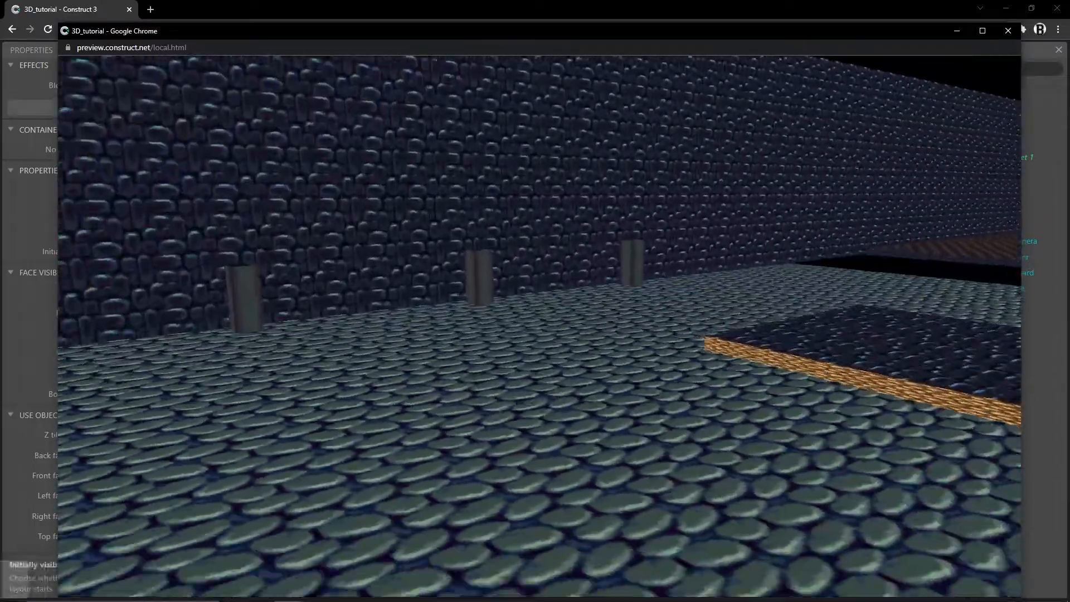
- Cross the walkway to the hexagon-tiled floor in the preview, return towards the tall wall, and close the preview
key(w)
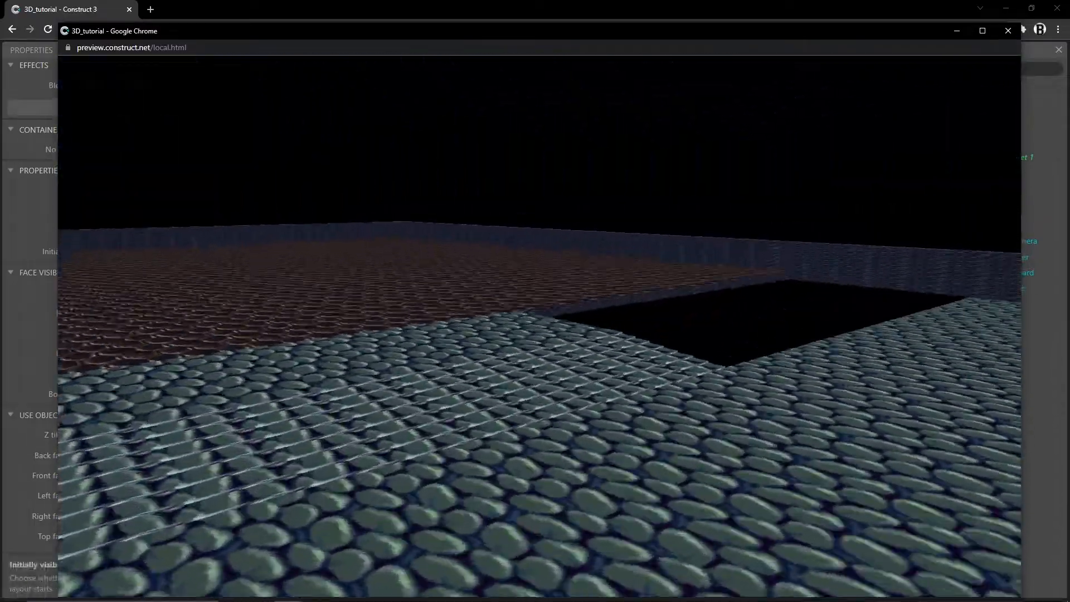
key(w)
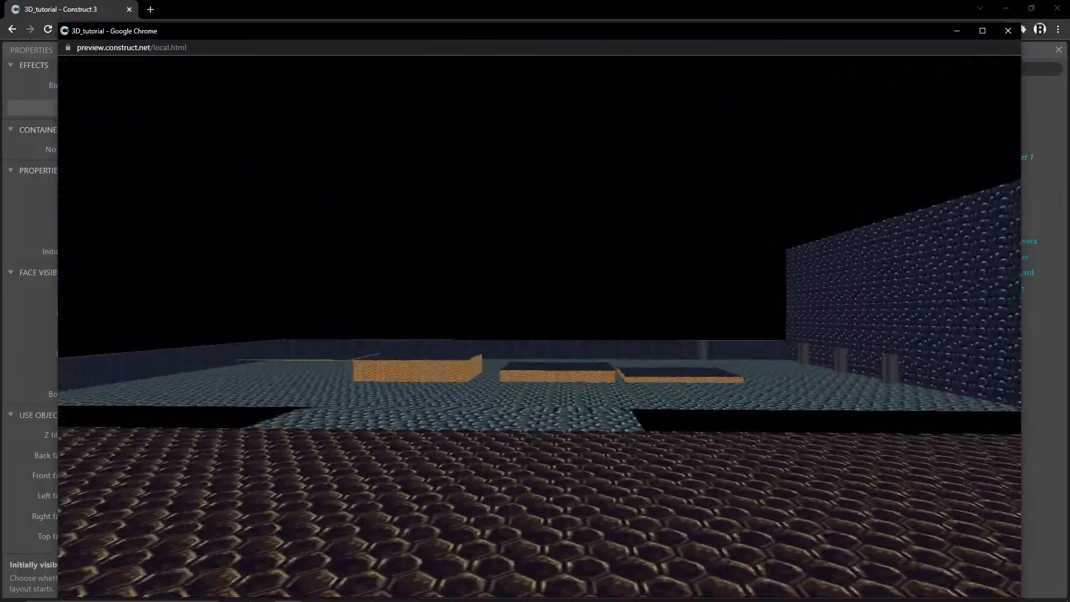
key(w)
key(w)
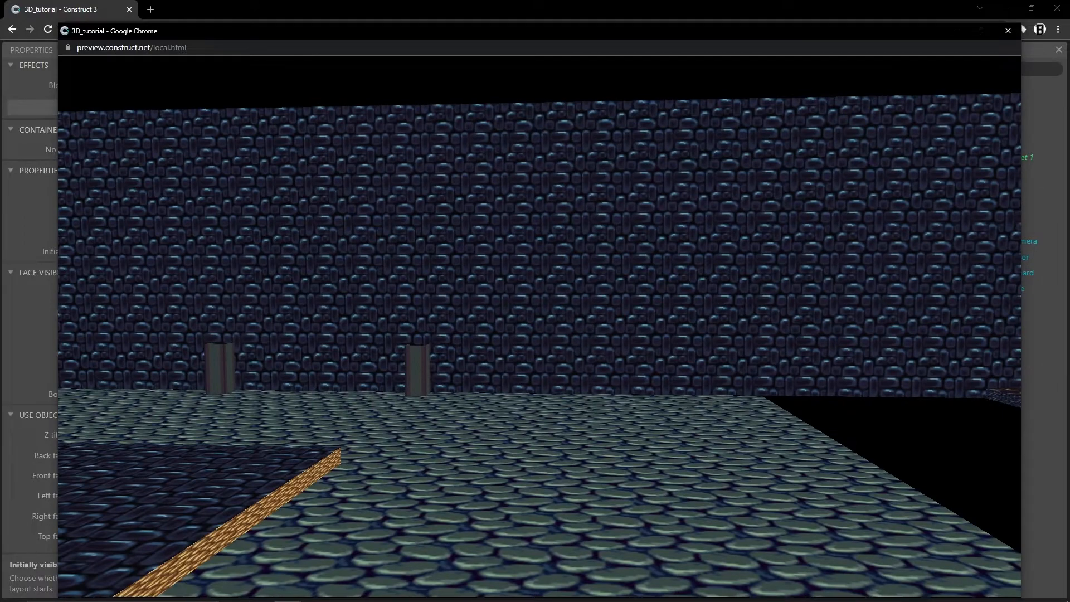
key(KP_0)
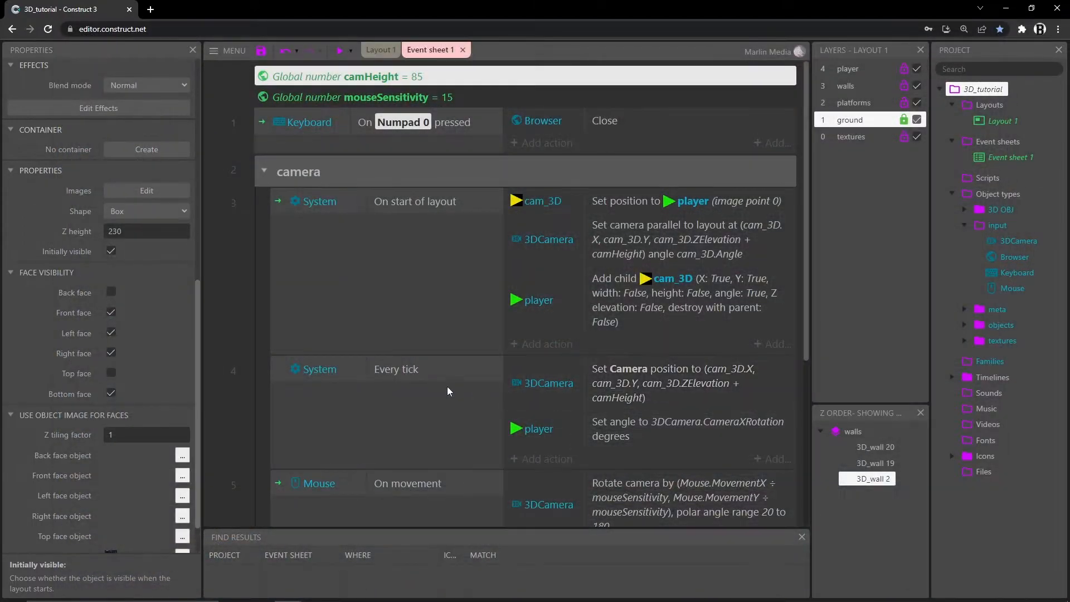
- Collapse the camera event group and return to Layout 1 with the whole room in view
click(265, 172)
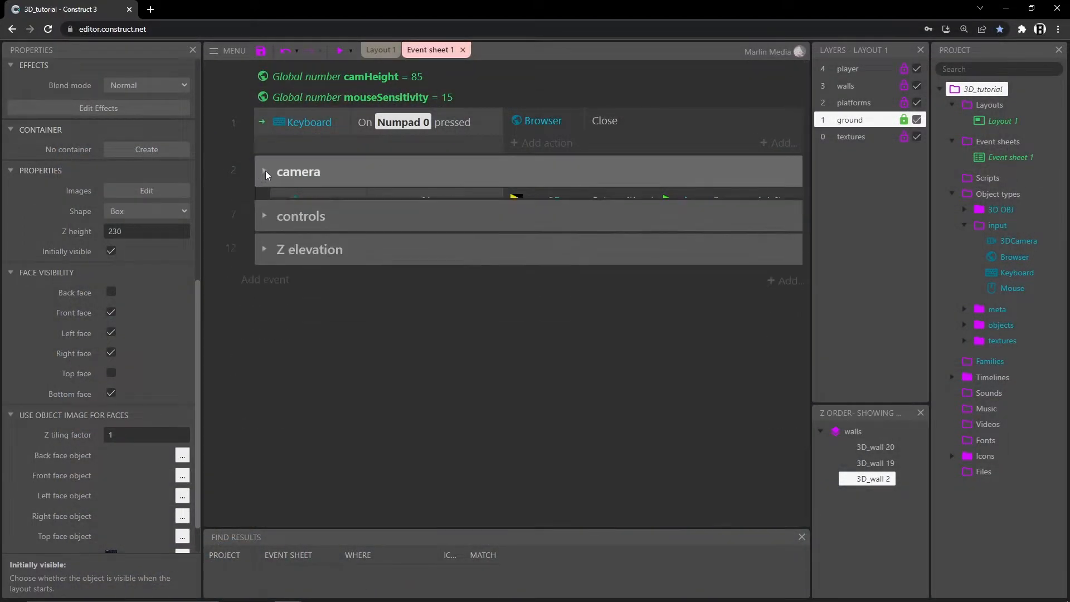
click(378, 51)
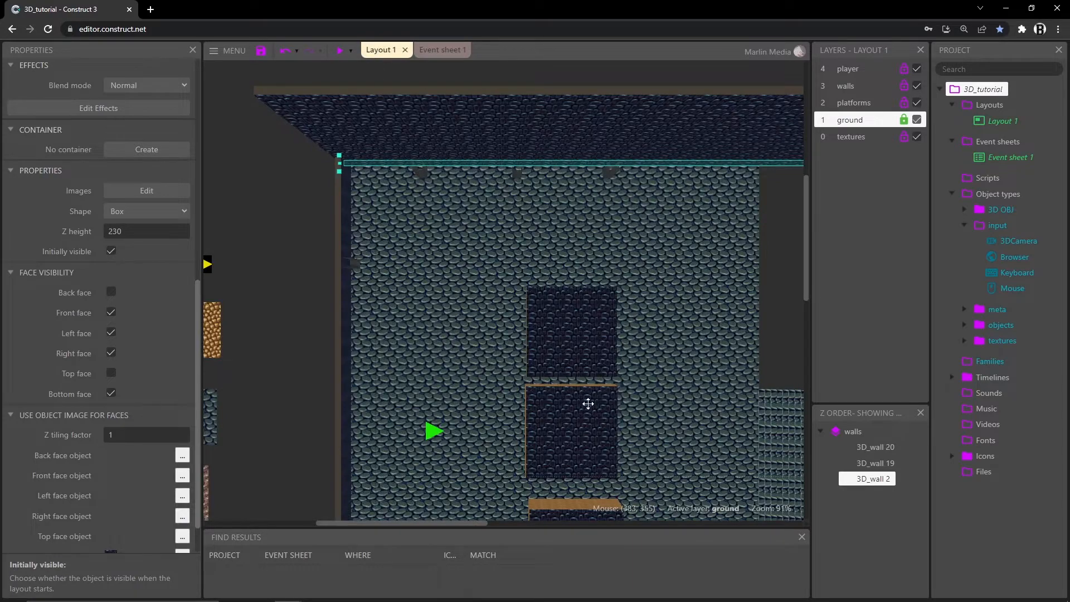
ctrl+scroll(588, 404, down, 6)
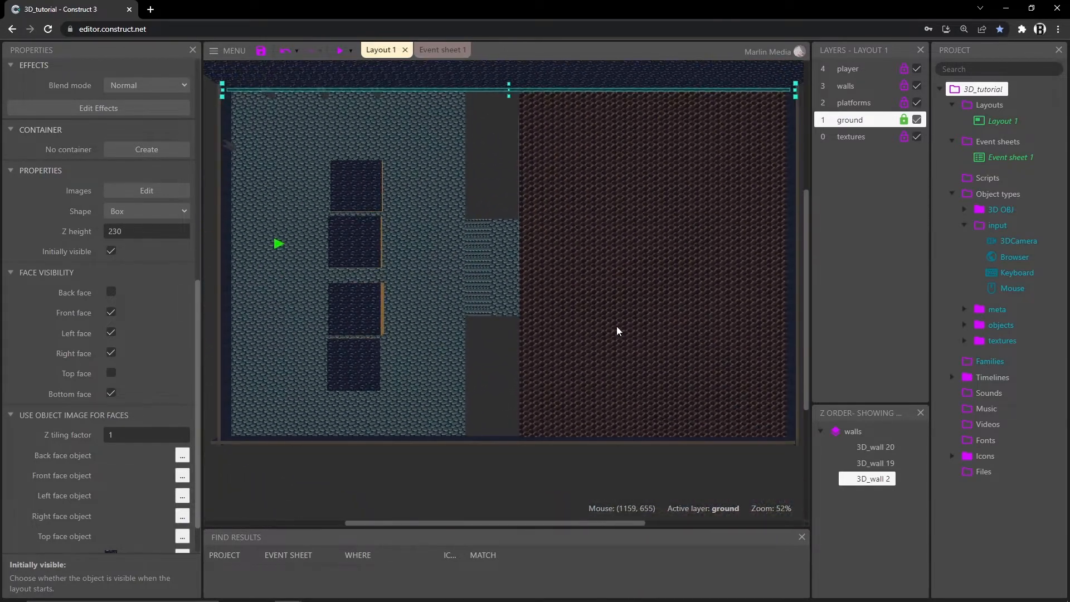
ctrl+scroll(617, 331, down, 4)
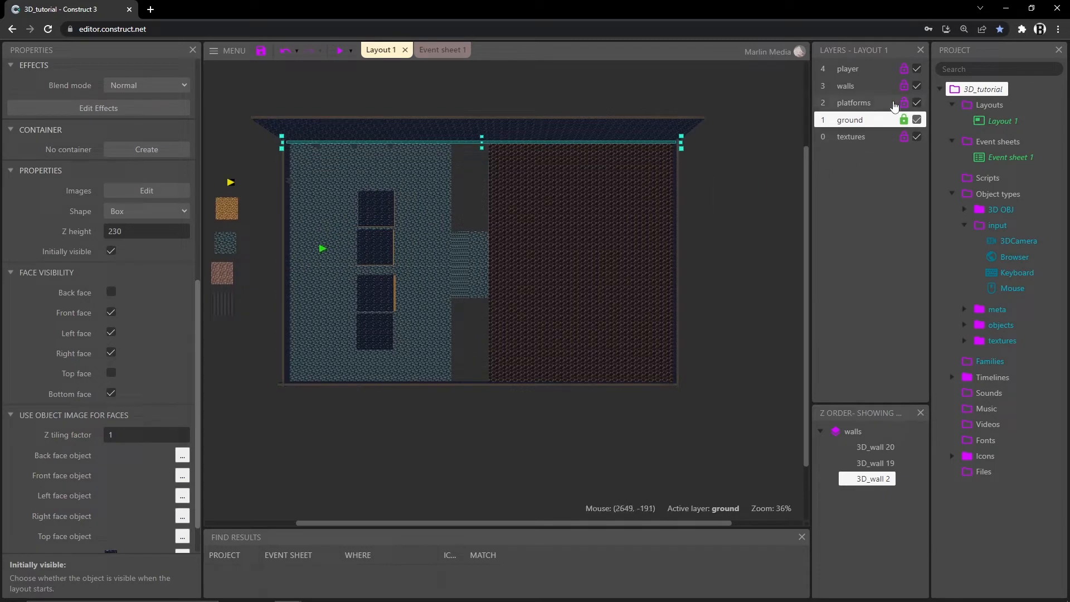
- Lock every layer except walls and make walls the active layer
click(904, 102)
click(903, 137)
click(904, 86)
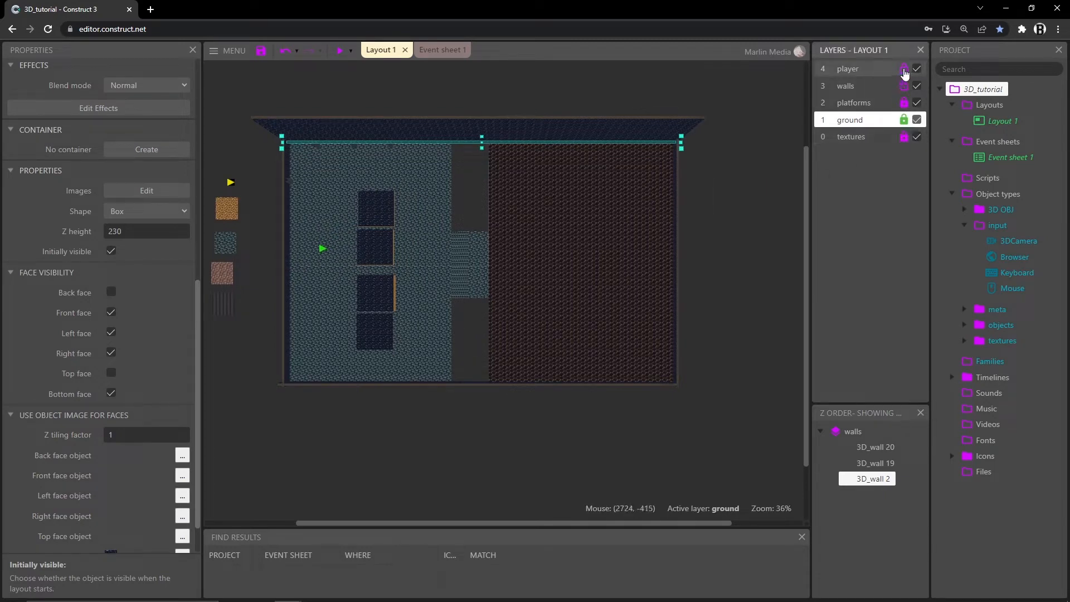
click(903, 69)
click(883, 86)
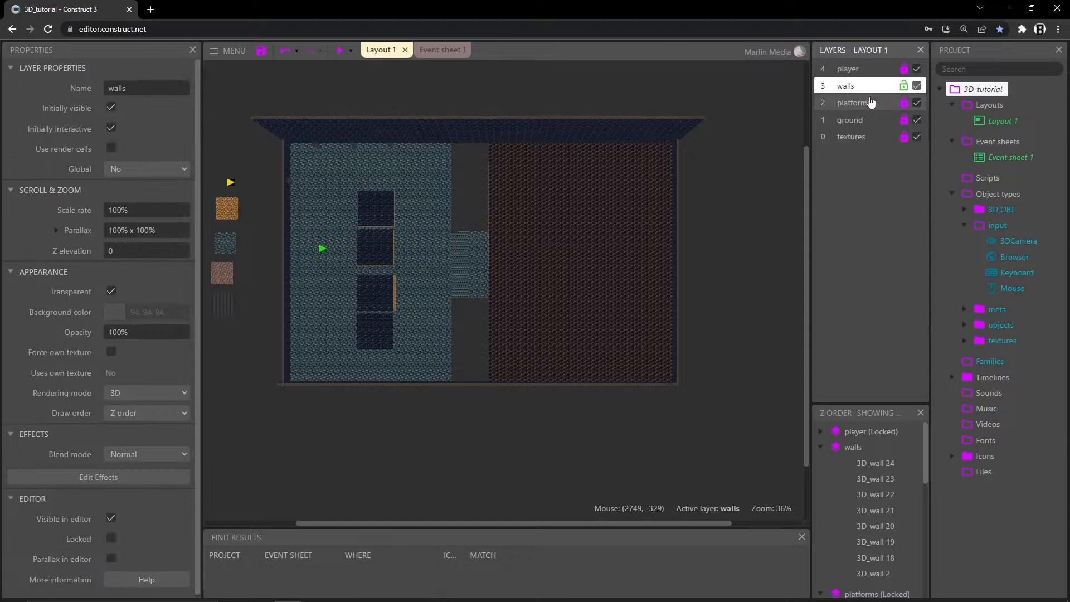
- Select all wall and pillar objects around the room and set their Z height to 230
middle_drag(560, 438, 630, 431)
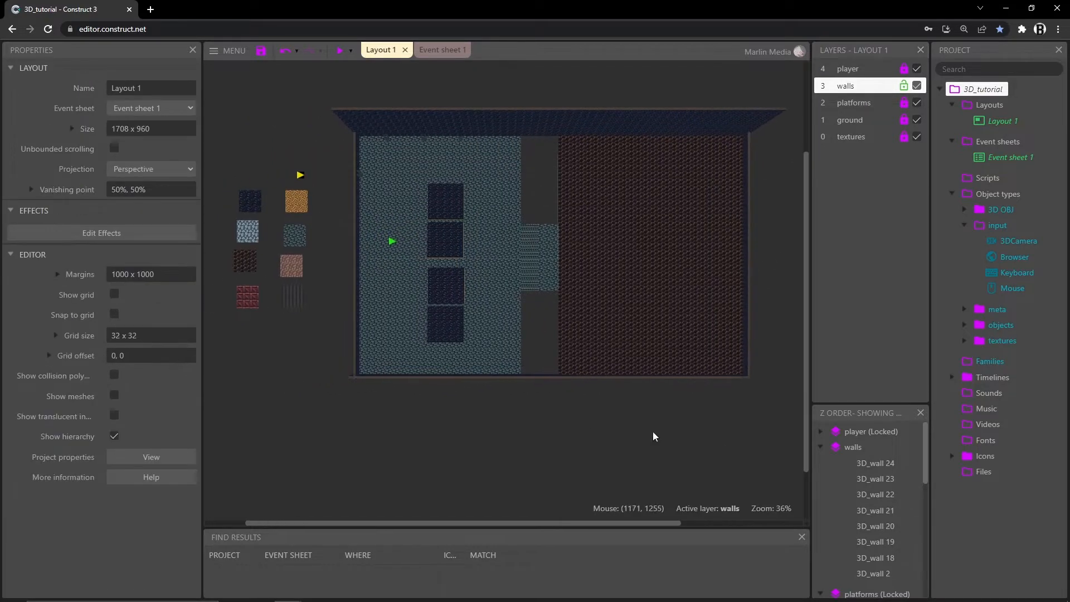
drag(775, 428, 335, 84)
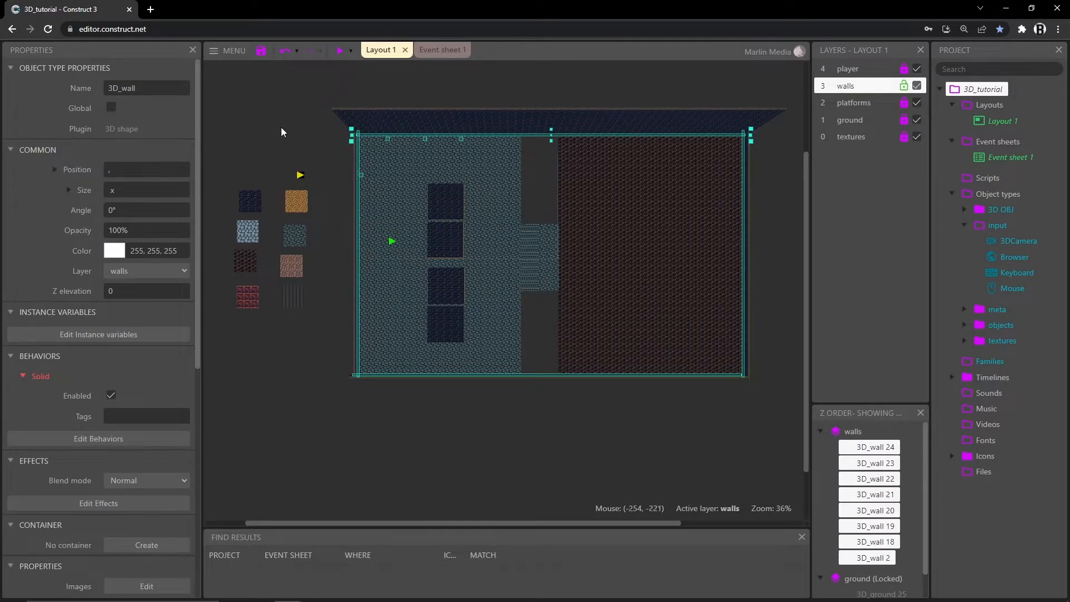
scroll(92, 255, down, 7)
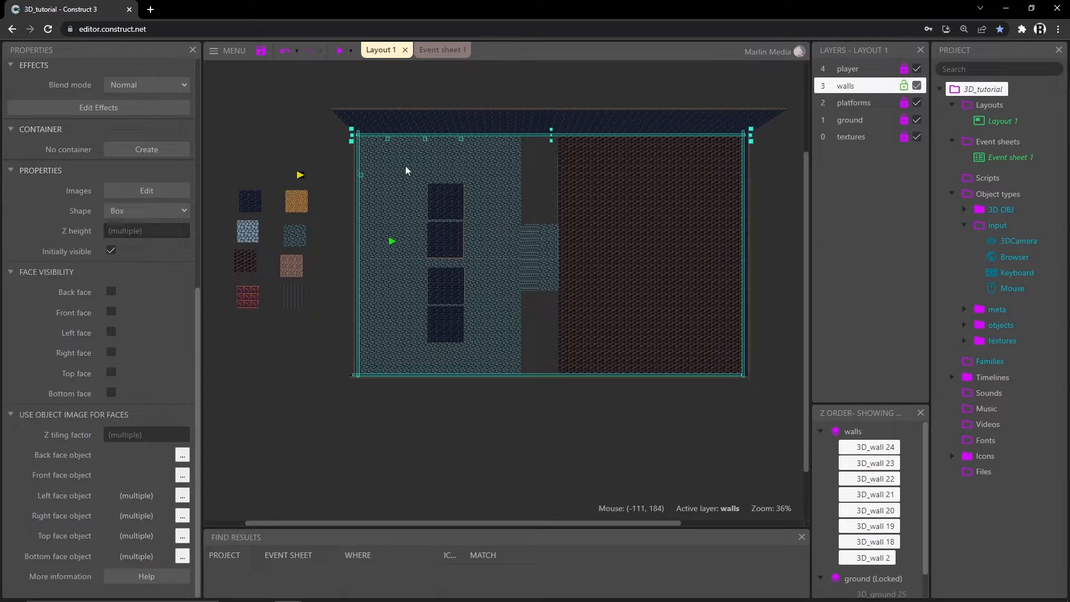
click(139, 232)
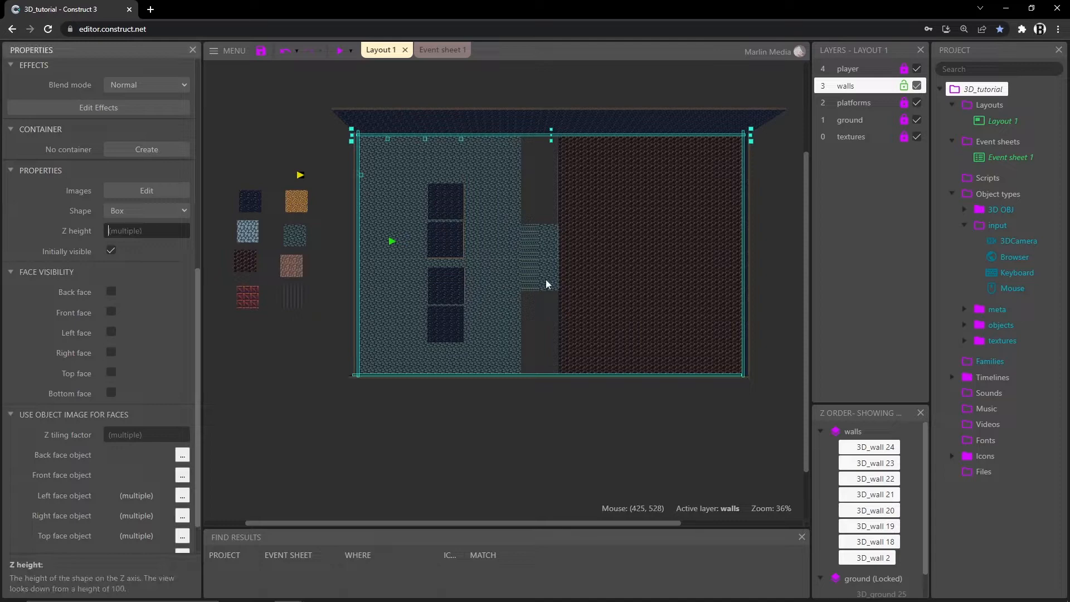
text(230)
key(Tab)
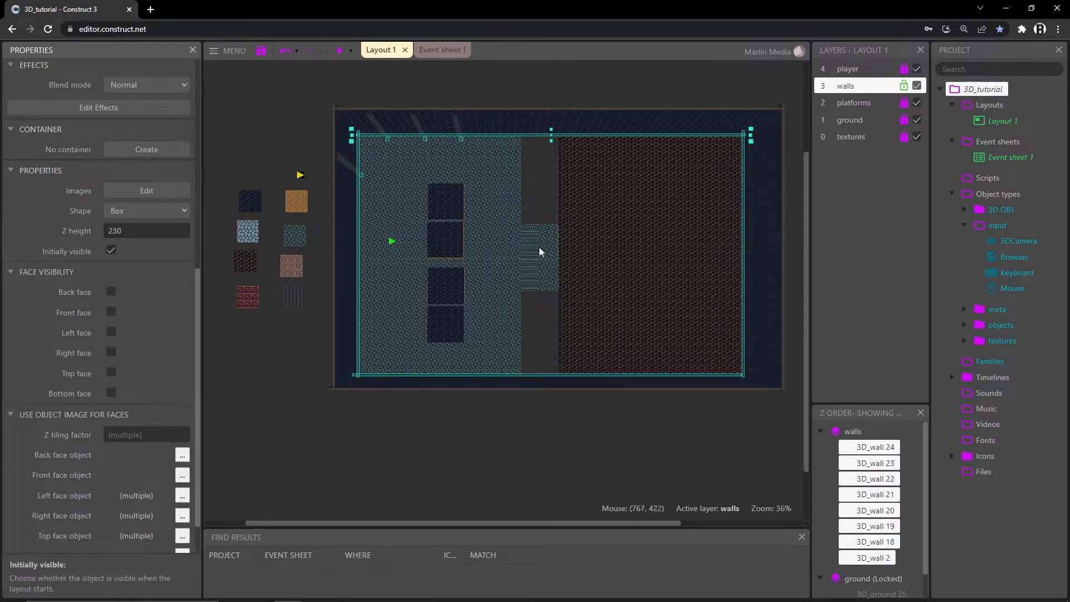
- Examine the raised walls and pillars around the room's corner near the player, clearing the selection for an unobstructed look
middle_drag(470, 204, 424, 262)
ctrl+scroll(336, 185, up, 8)
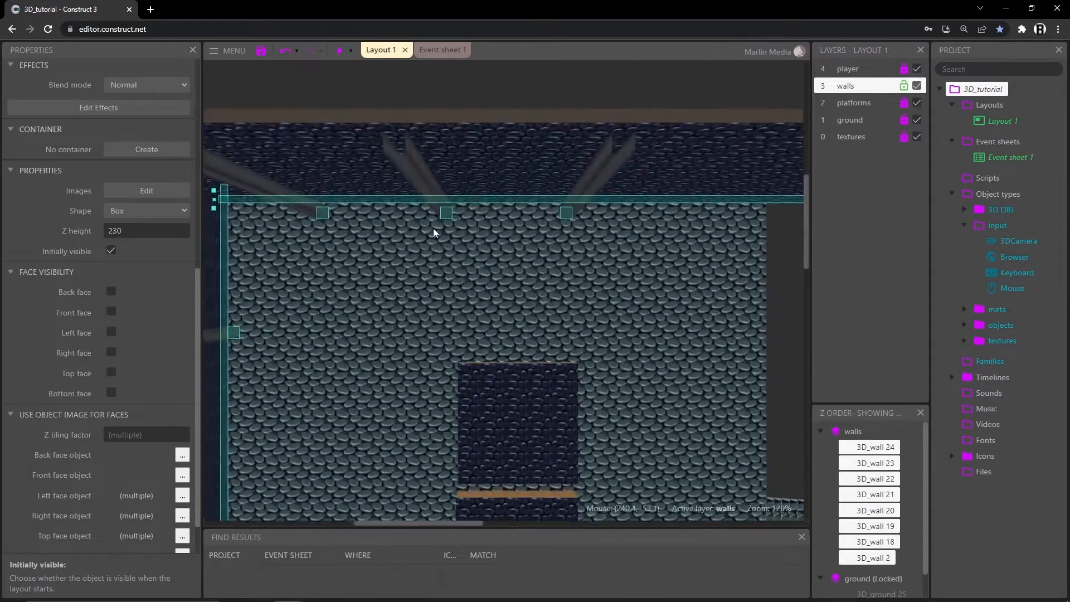
middle_drag(413, 255, 548, 173)
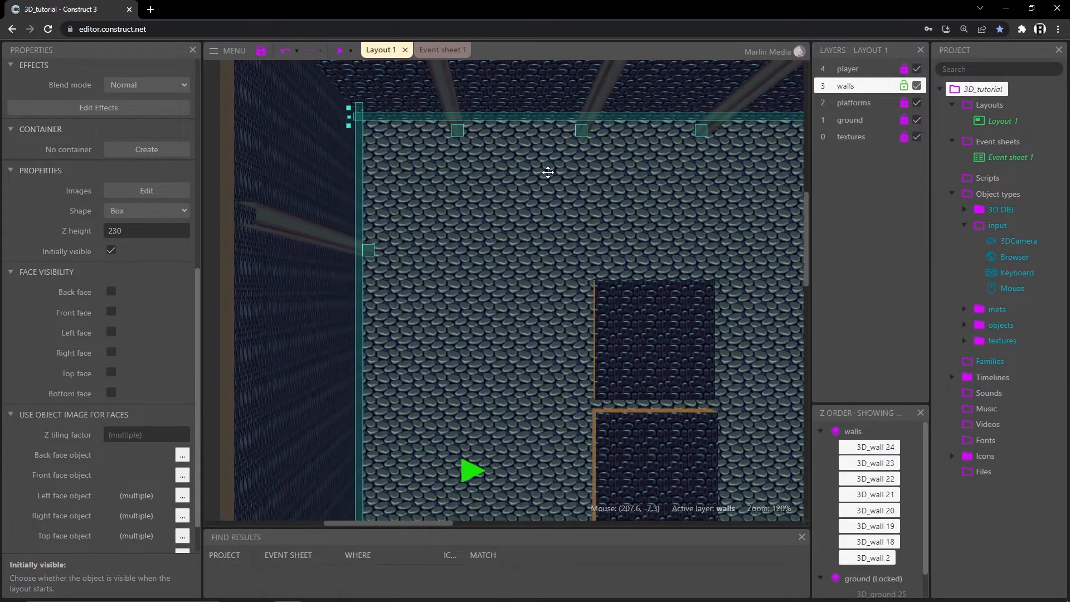
middle_drag(556, 228, 565, 294)
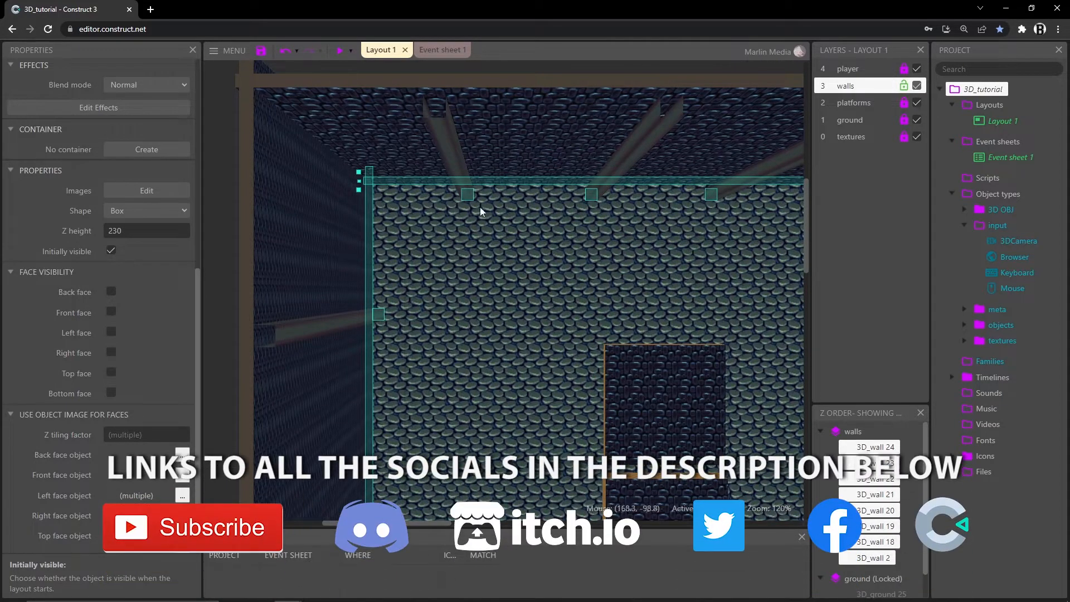
right_click(379, 282)
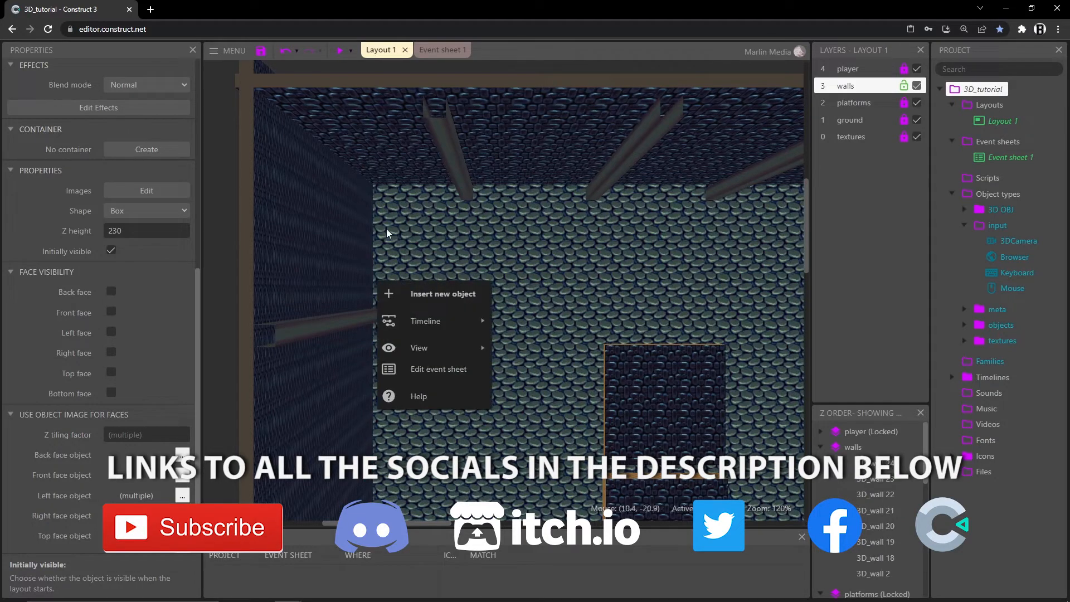
click(219, 226)
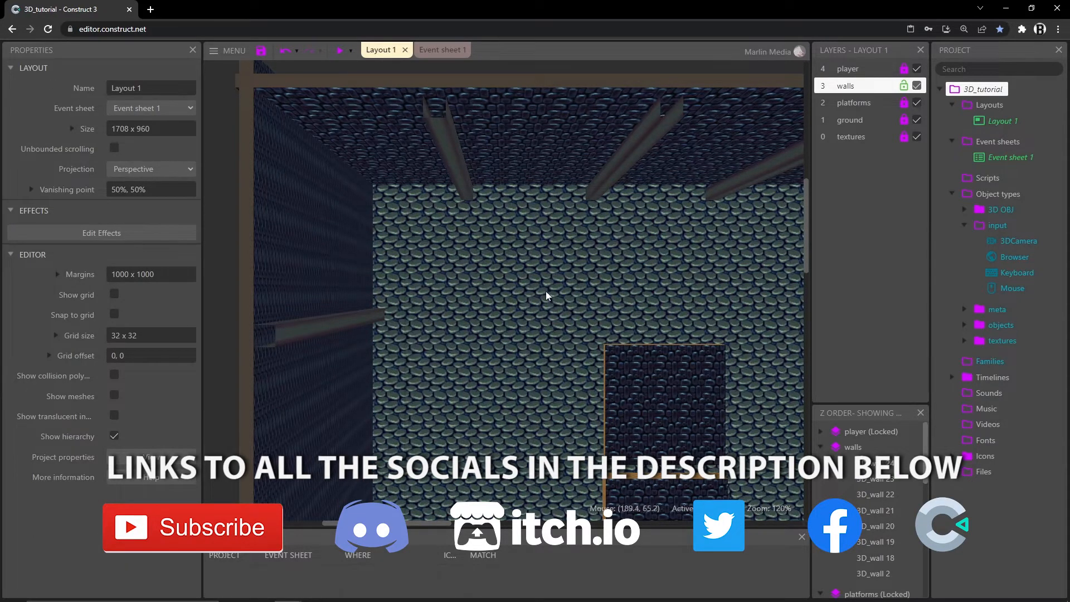
- Reselect all objects on the walls layer and set their Z tiling factor to 1
ctrl+scroll(545, 295, down, 5)
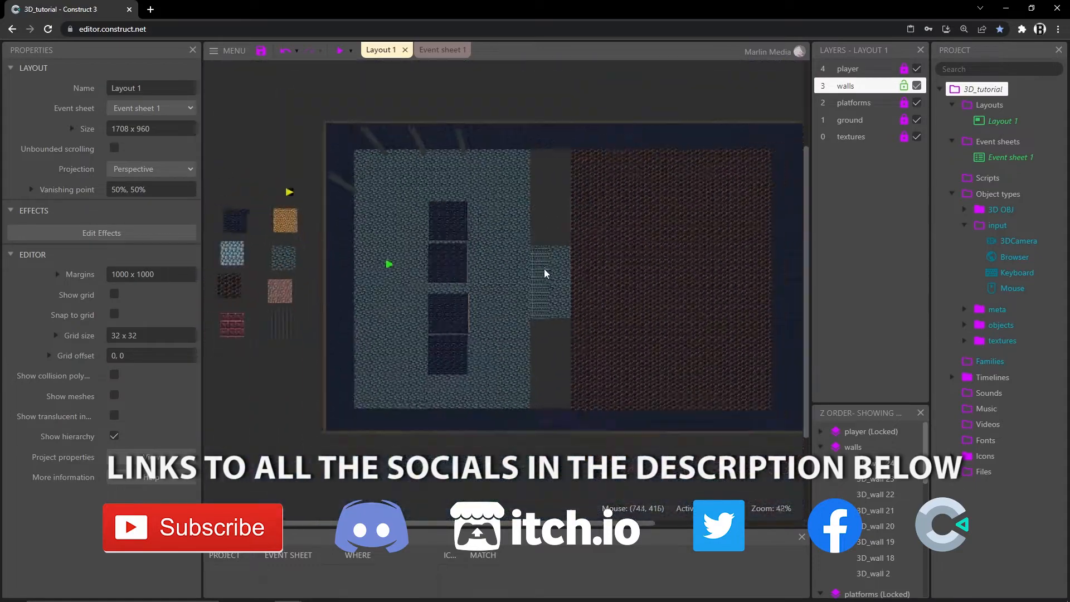
ctrl+scroll(545, 273, down, 2)
drag(744, 441, 308, 115)
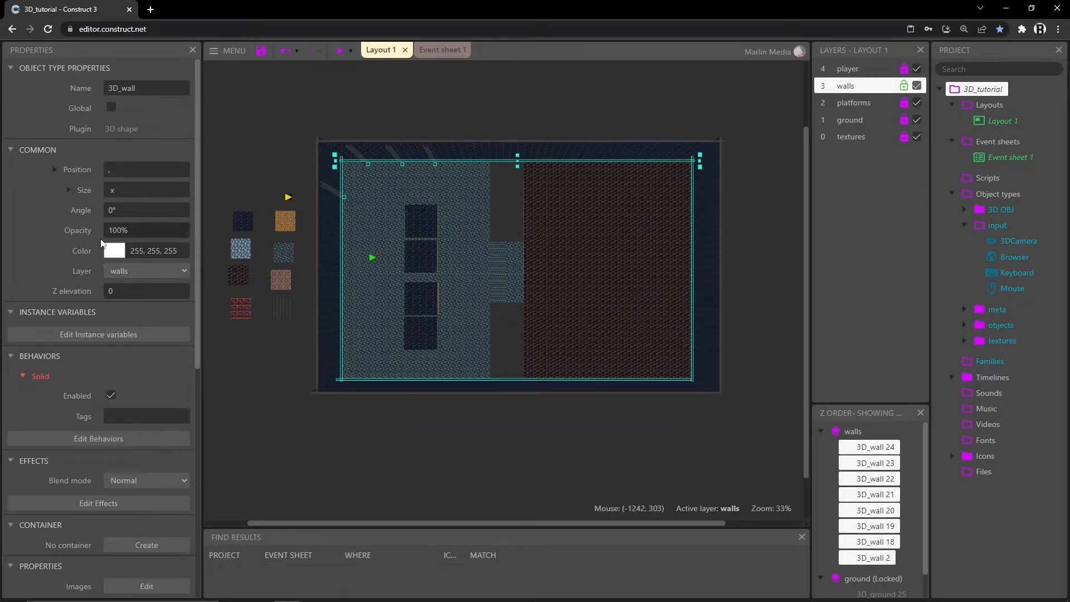
scroll(102, 244, down, 7)
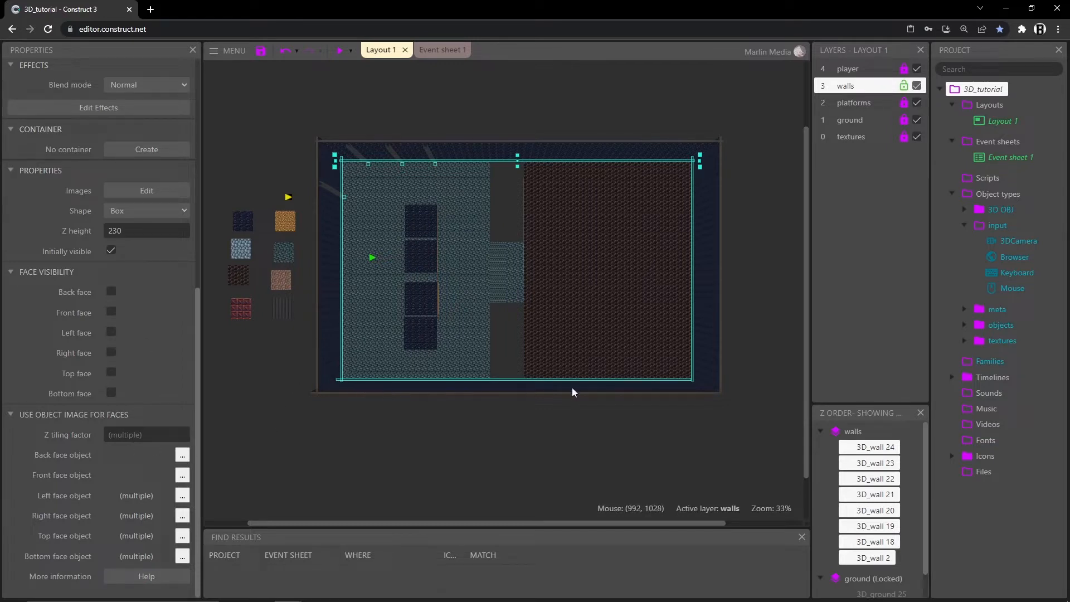
click(161, 434)
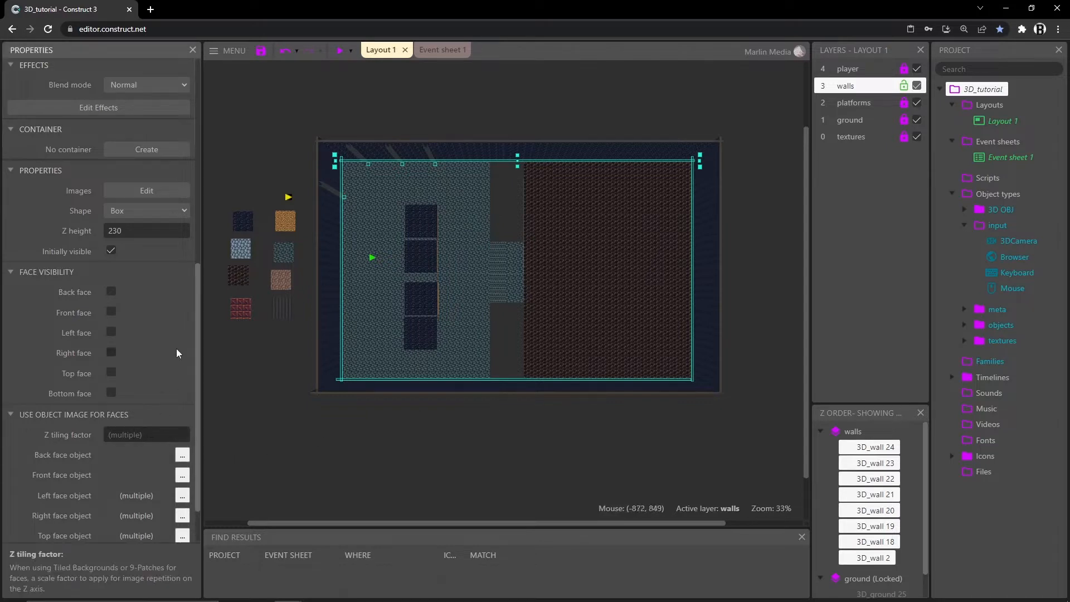
text(1)
key(Tab)
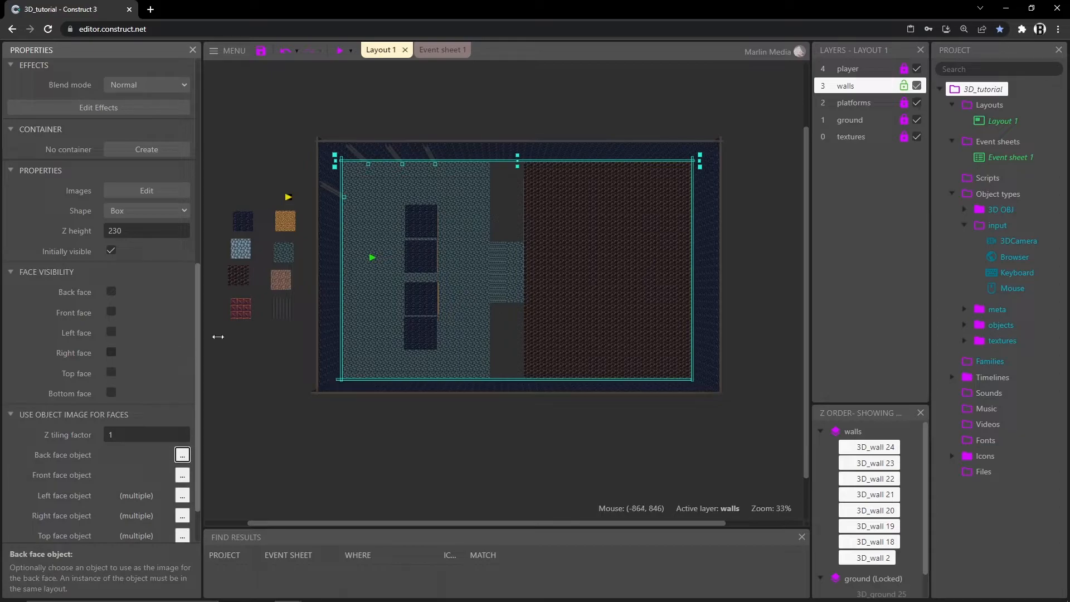
- Preview the layout and walk along the walls to check their height and stone texture
click(339, 52)
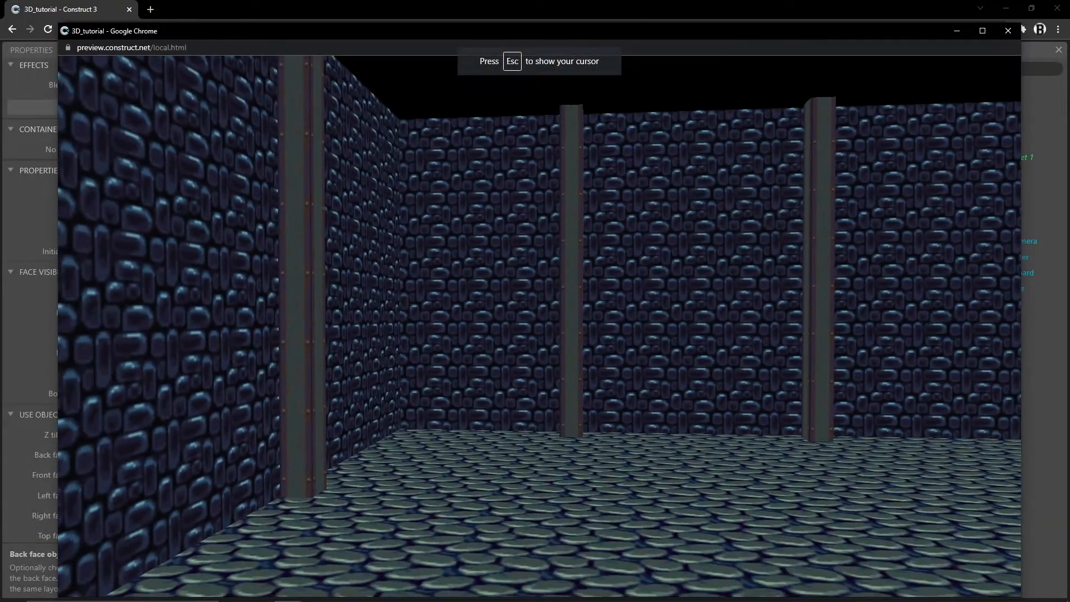
key(w)
key(d)
key(w)
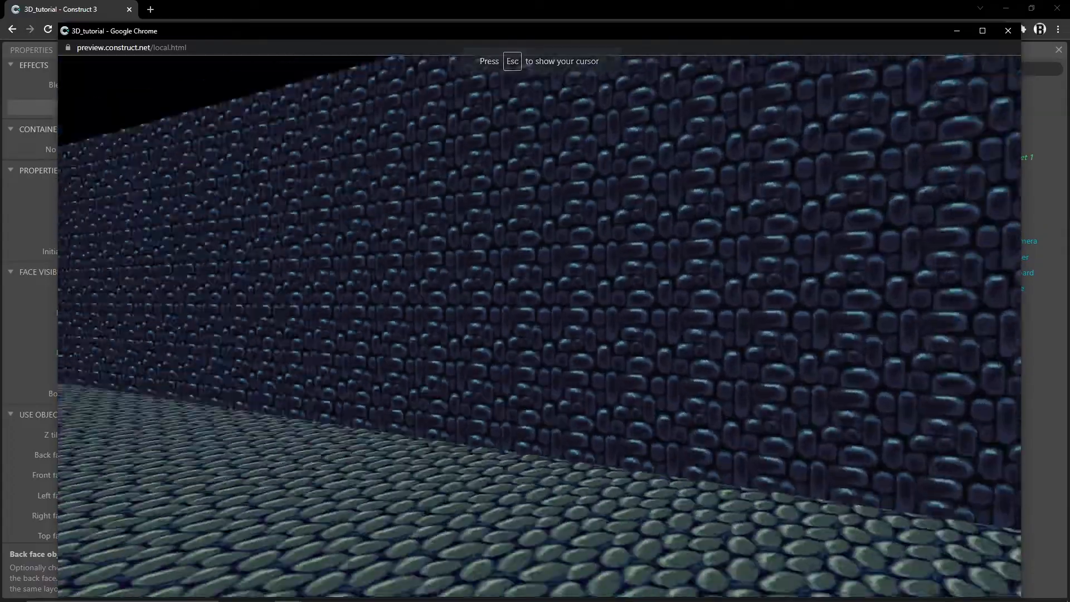
- Walk around and across the platforms in the preview to examine their tops and side textures
key(d)
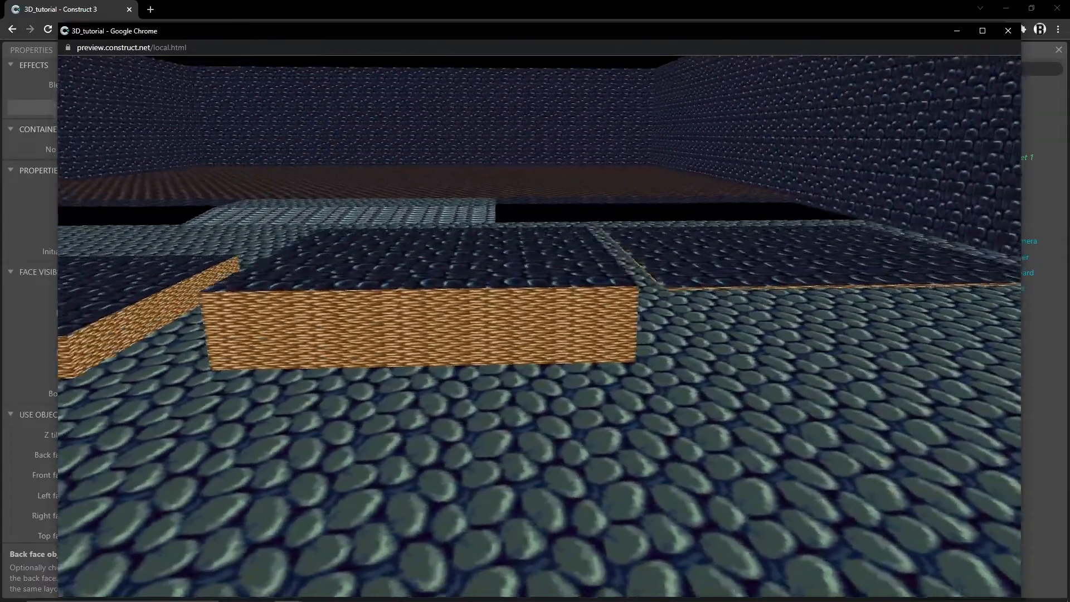
key(d)
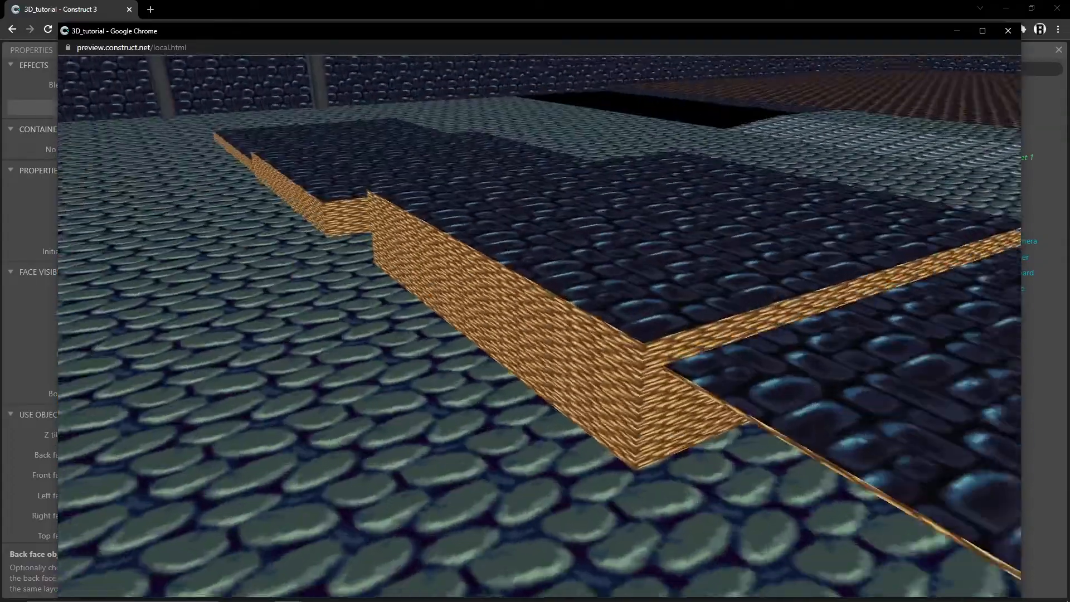
key(d)
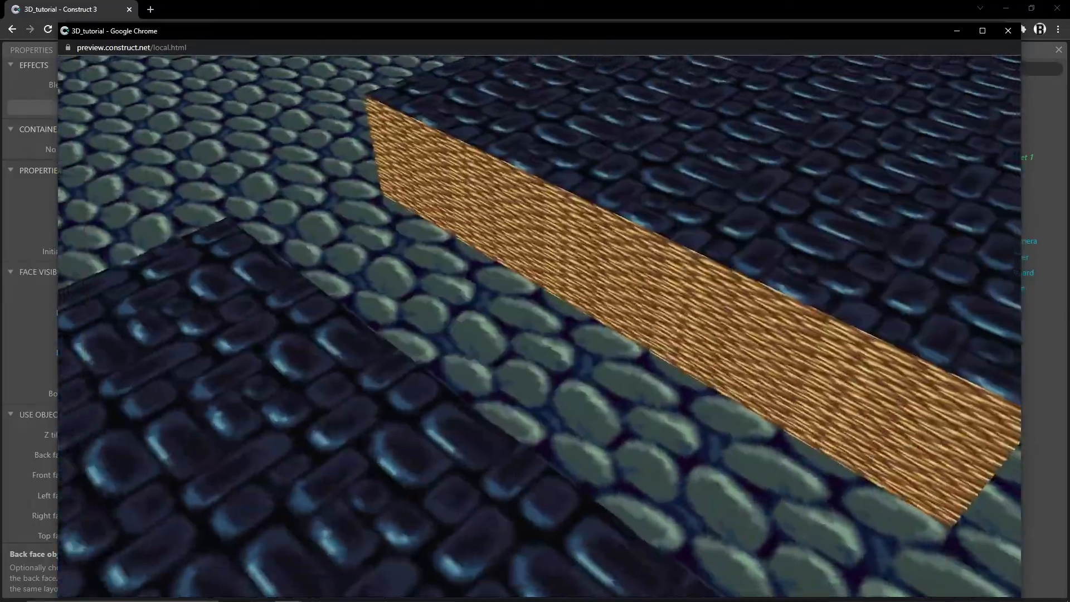
key(a)
key(w)
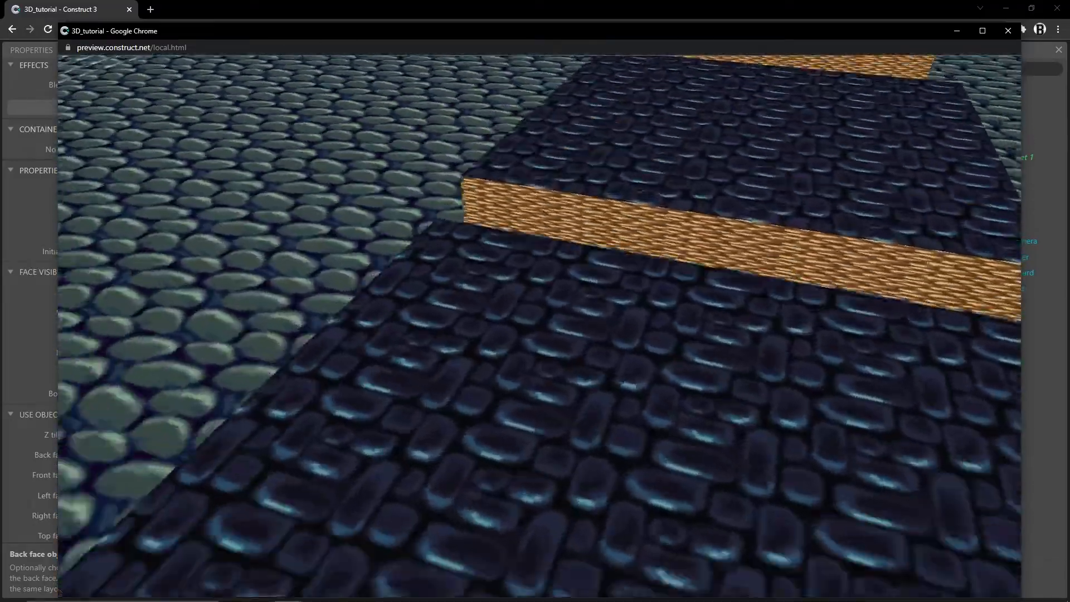
- Move back and forth in front of the platforms to examine their brown side faces, and close the preview
key(d)
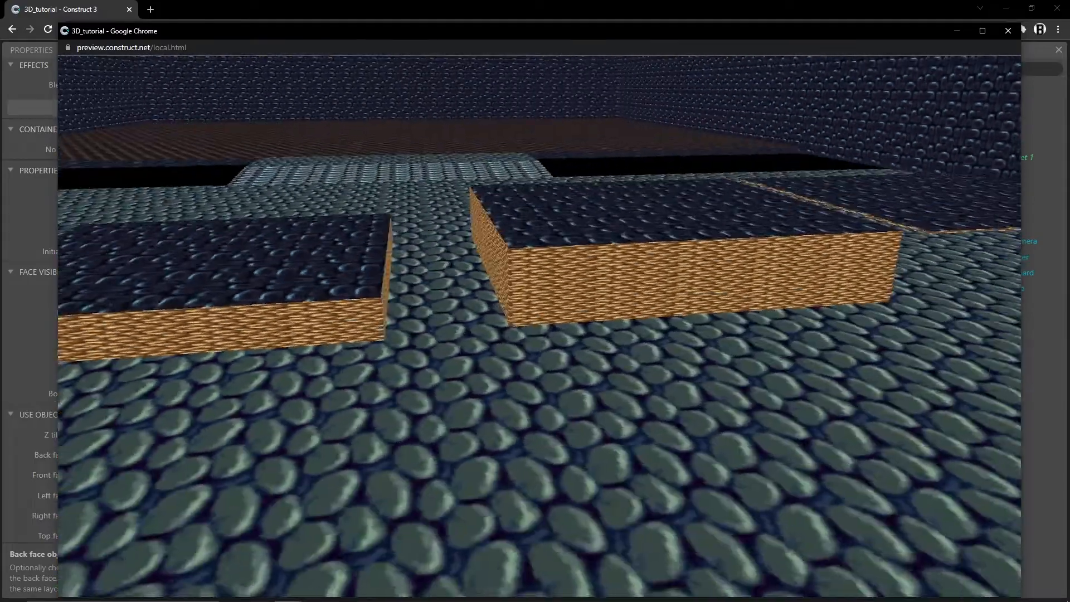
key(w)
key(w)
key(s)
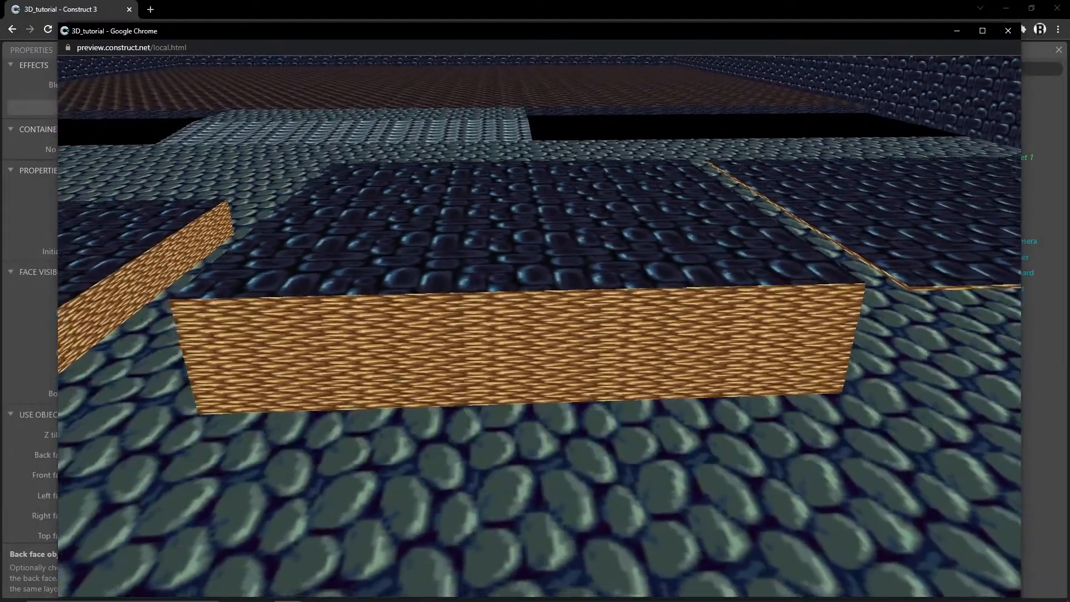
key(a)
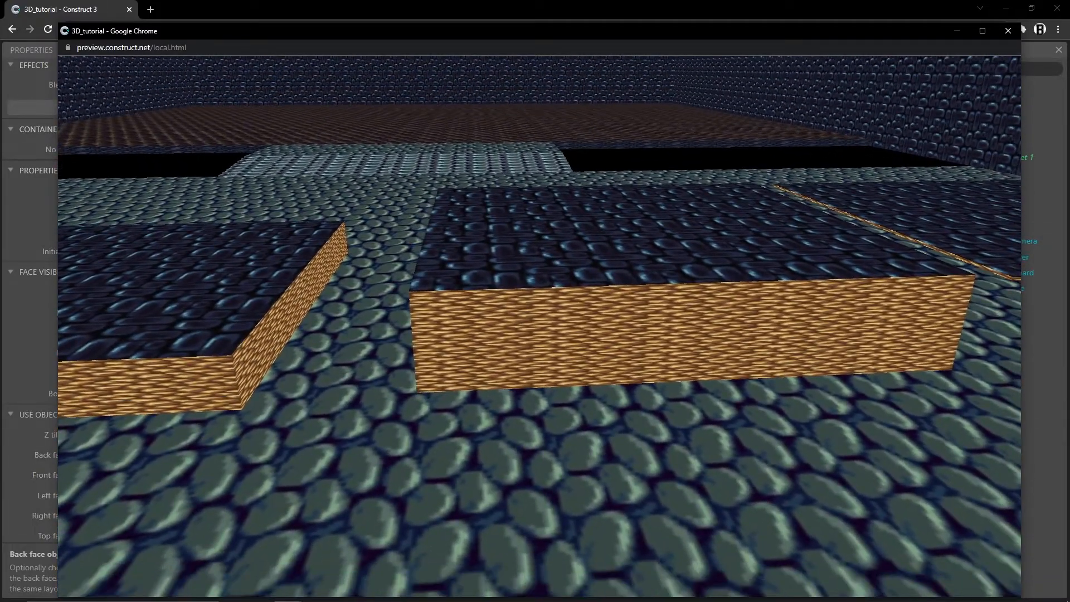
key(a)
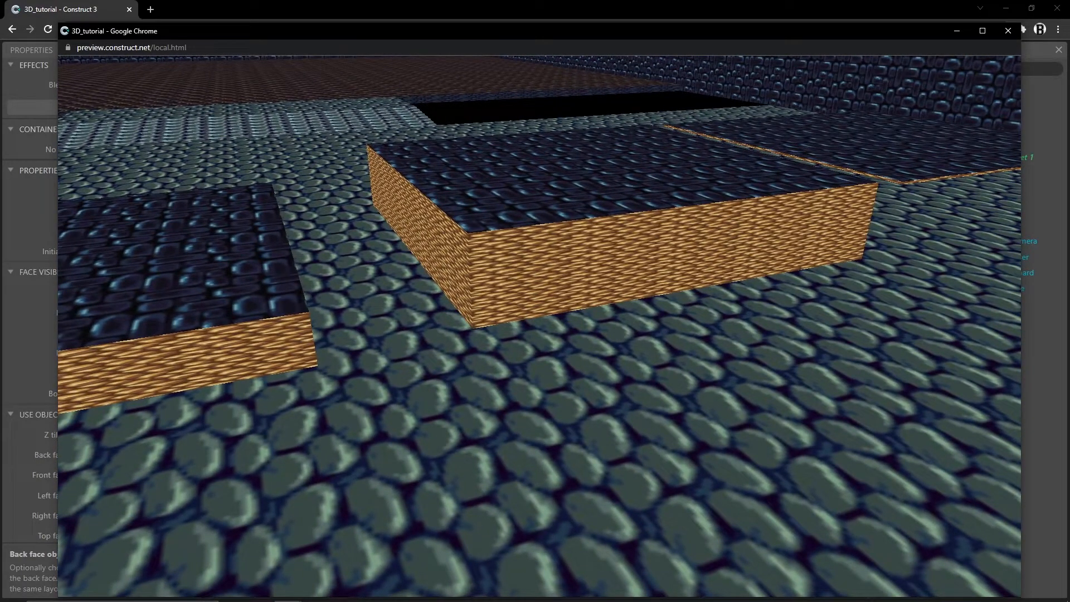
key(w)
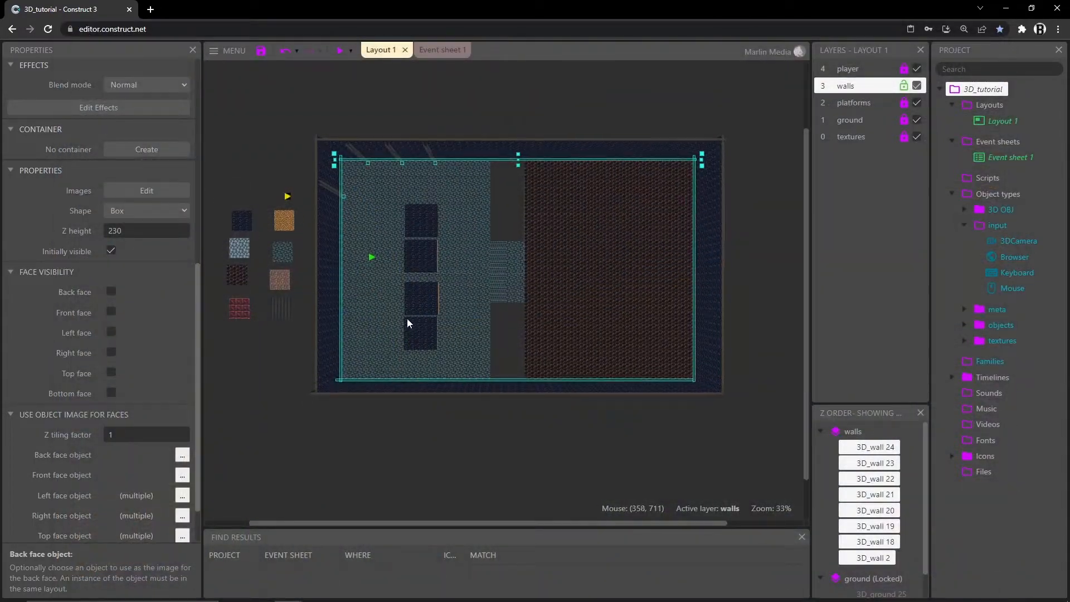
- Unlock the platforms layer and make it active, with the dark stone platforms in close view
ctrl+scroll(401, 311, up, 4)
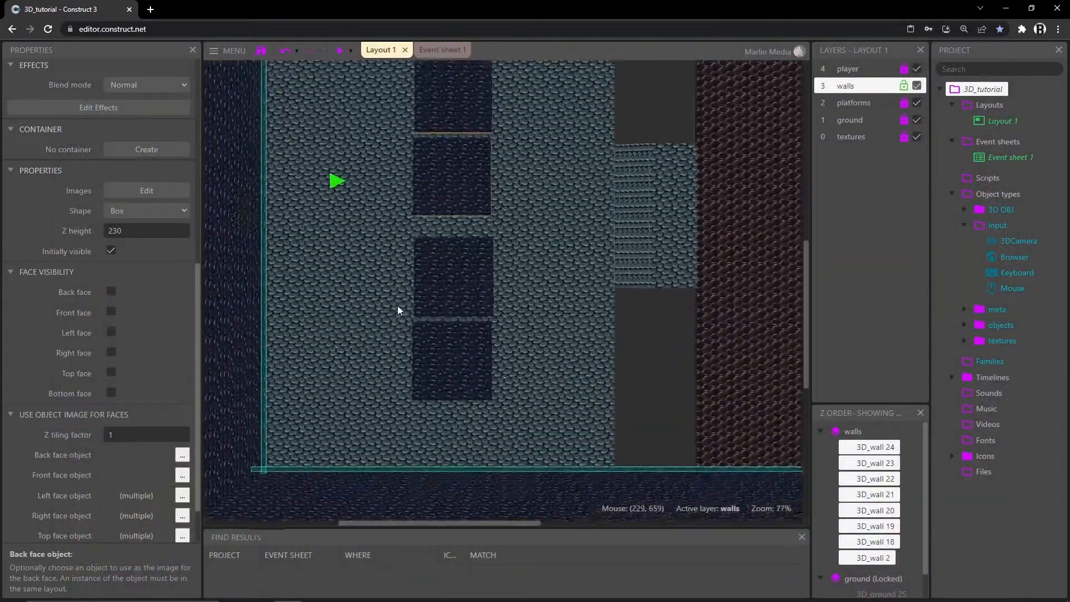
ctrl+scroll(398, 310, up, 4)
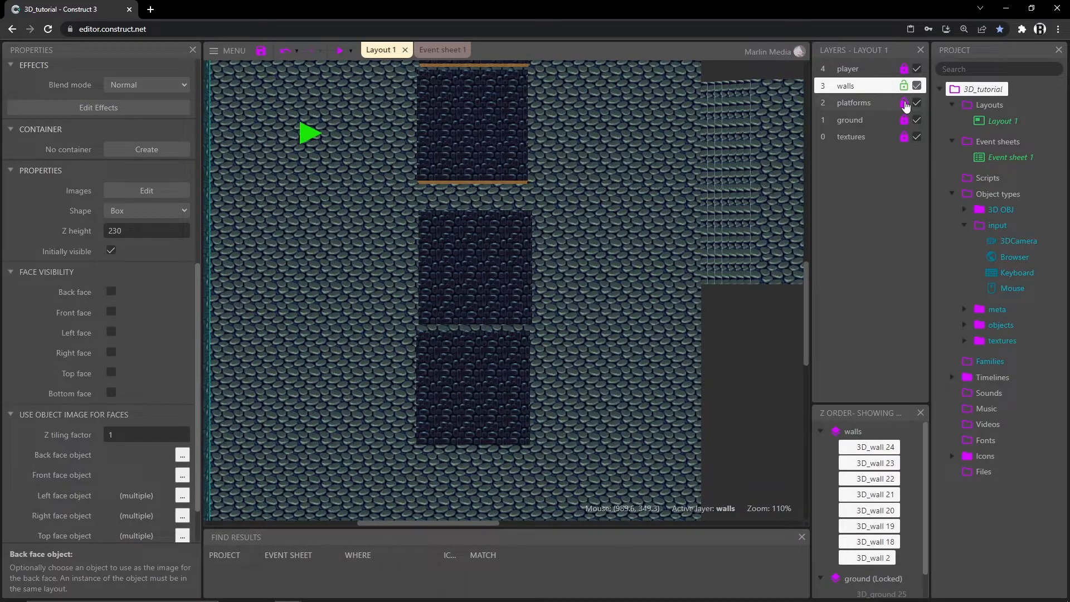
click(904, 103)
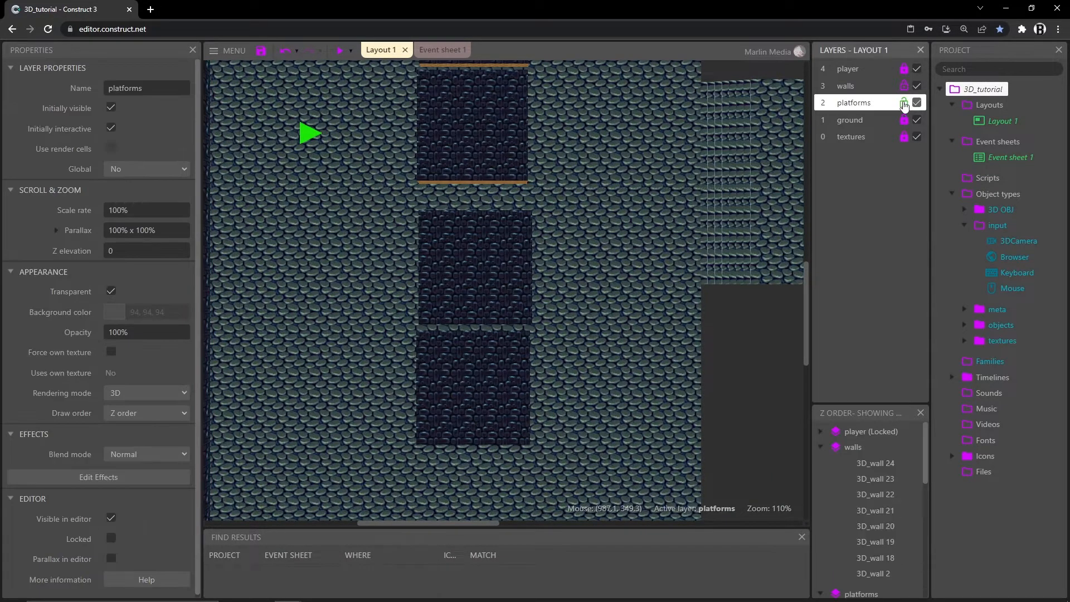
- Select the 3D_ground top of the northernmost platform and expand its size properties
middle_drag(350, 202, 400, 384)
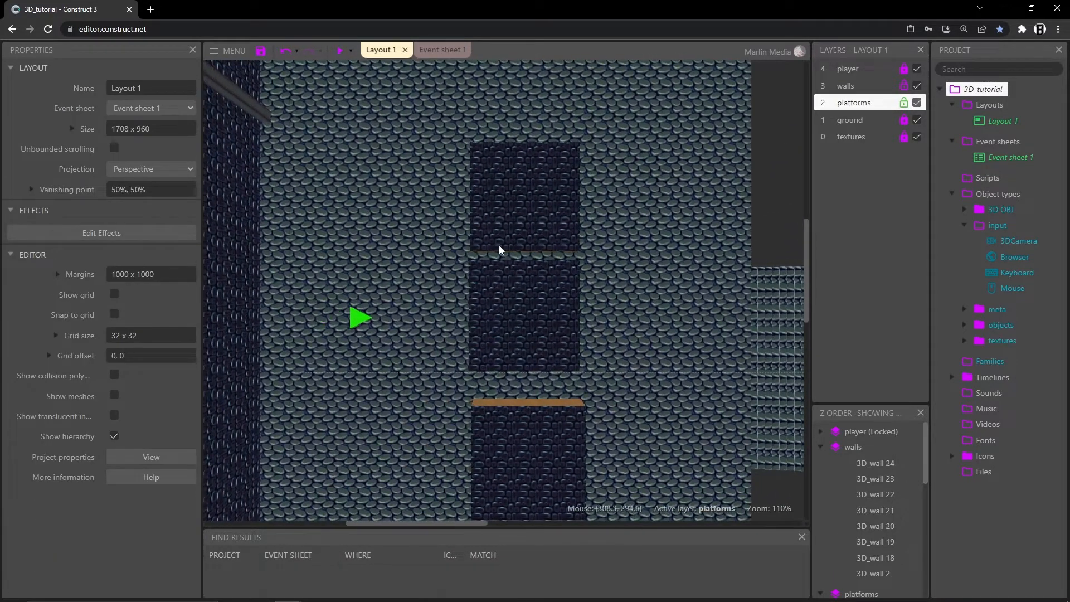
ctrl+scroll(432, 155, up, 2)
ctrl+scroll(508, 225, up, 4)
middle_drag(509, 225, 526, 202)
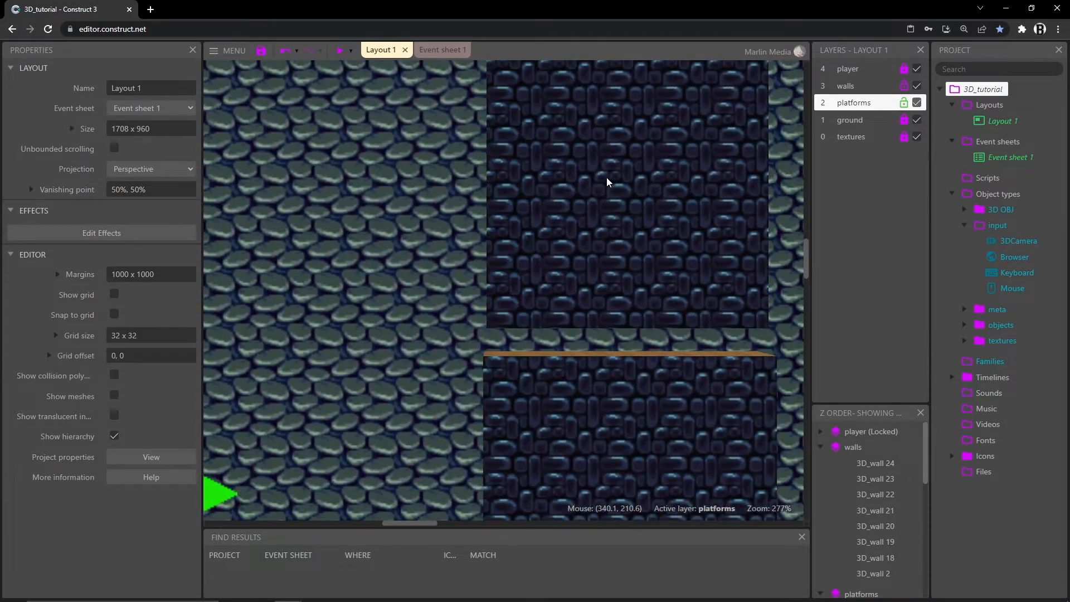
click(606, 182)
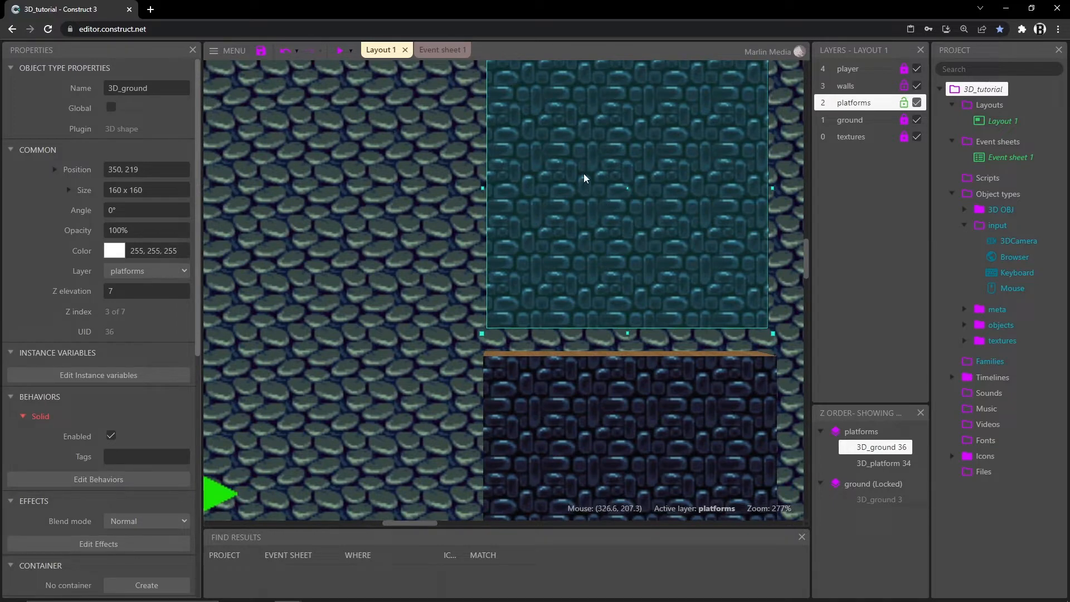
click(68, 190)
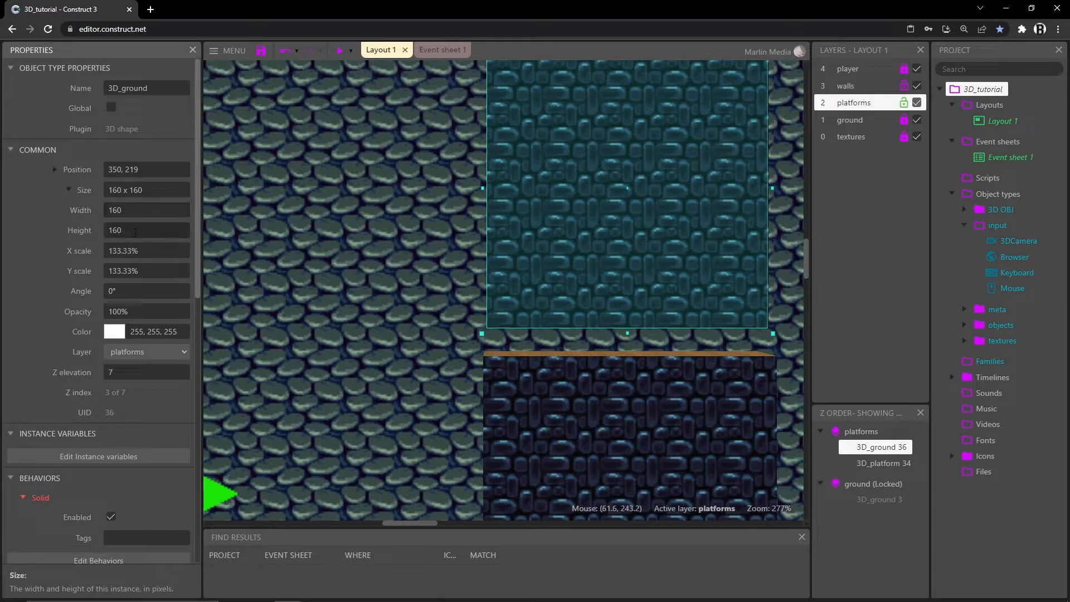
- Set the Z tiling factor of the northernmost platform's 3D_ground top to 1
scroll(551, 355, down, 1)
middle_drag(551, 356, 529, 245)
scroll(106, 359, down, 4)
scroll(103, 348, down, 6)
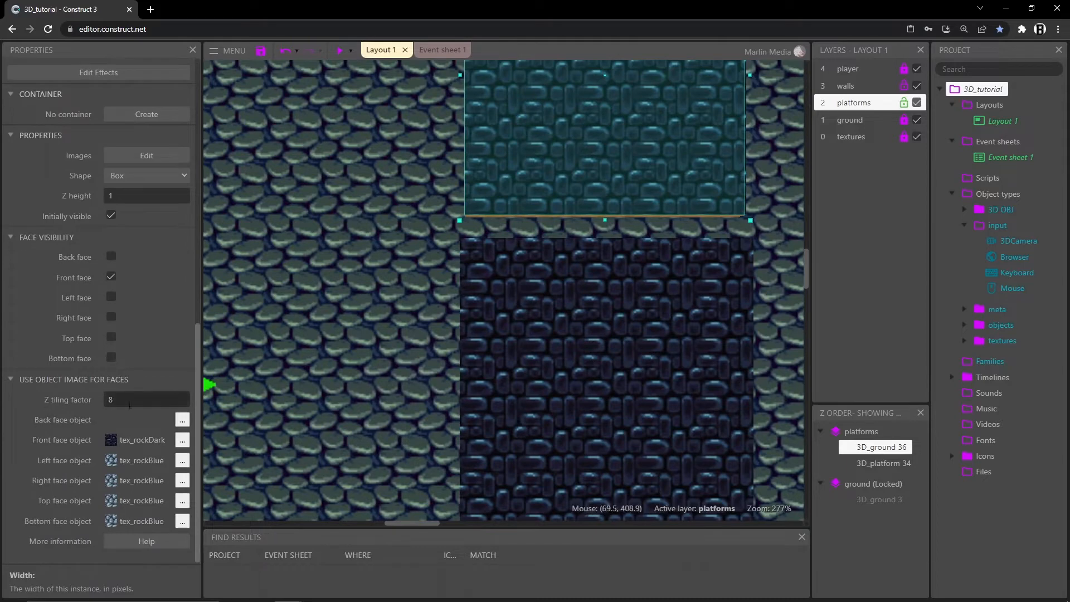
middle_drag(333, 165, 335, 344)
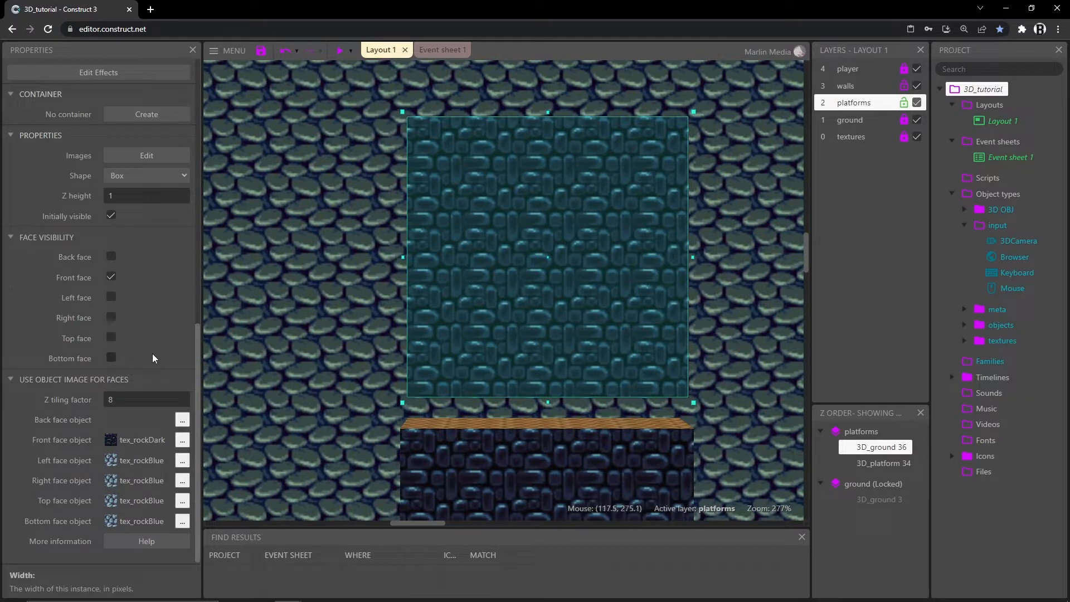
click(167, 399)
text(1)
key(Tab)
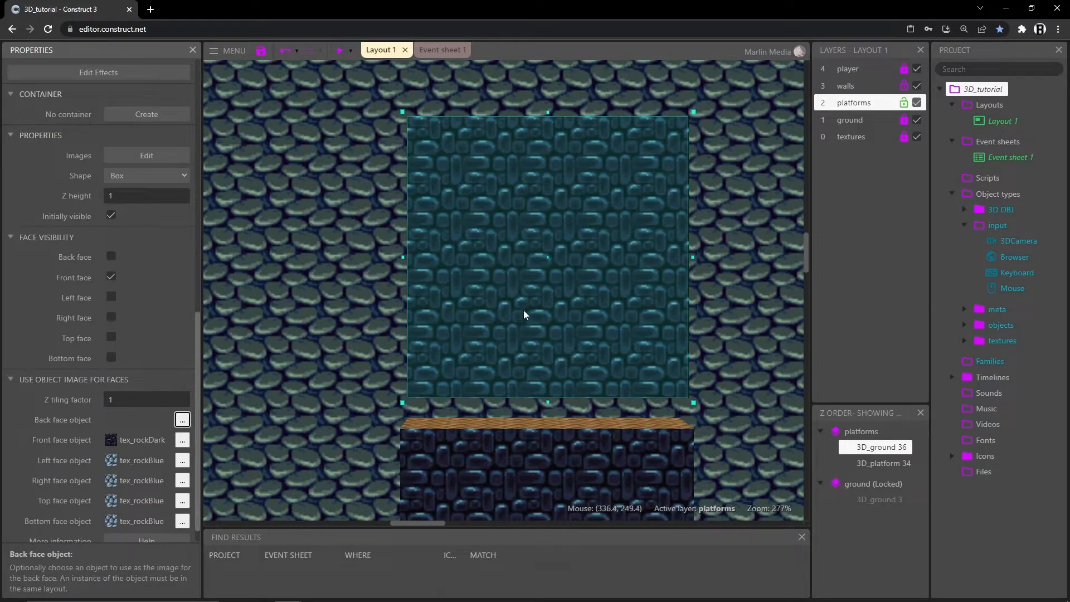
- Select the 3D_platform base beneath that top and set its Z tiling factor to 1
scroll(175, 275, up, 10)
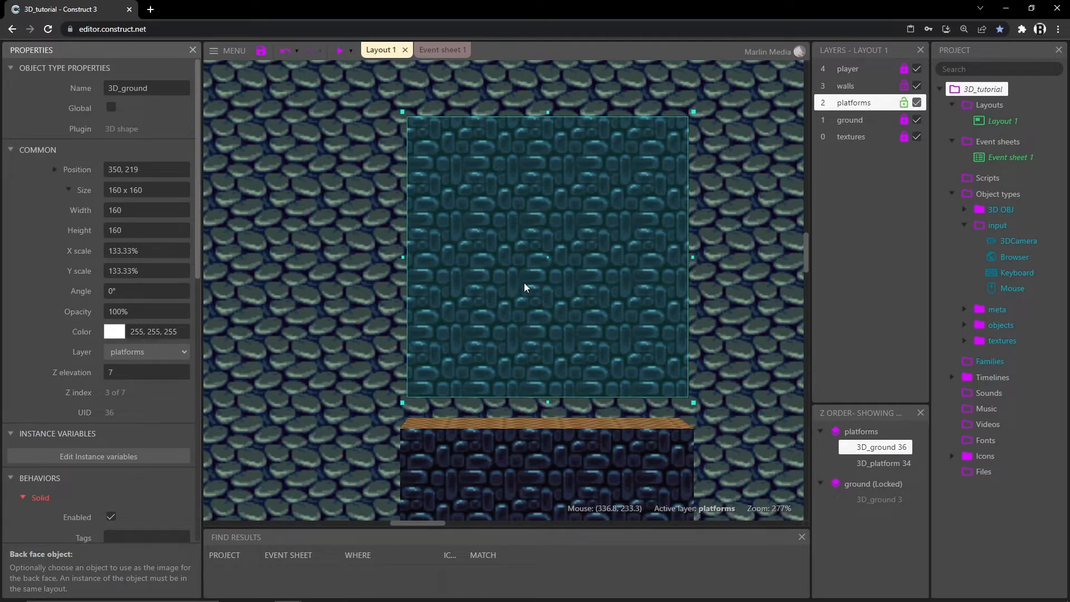
click(512, 252)
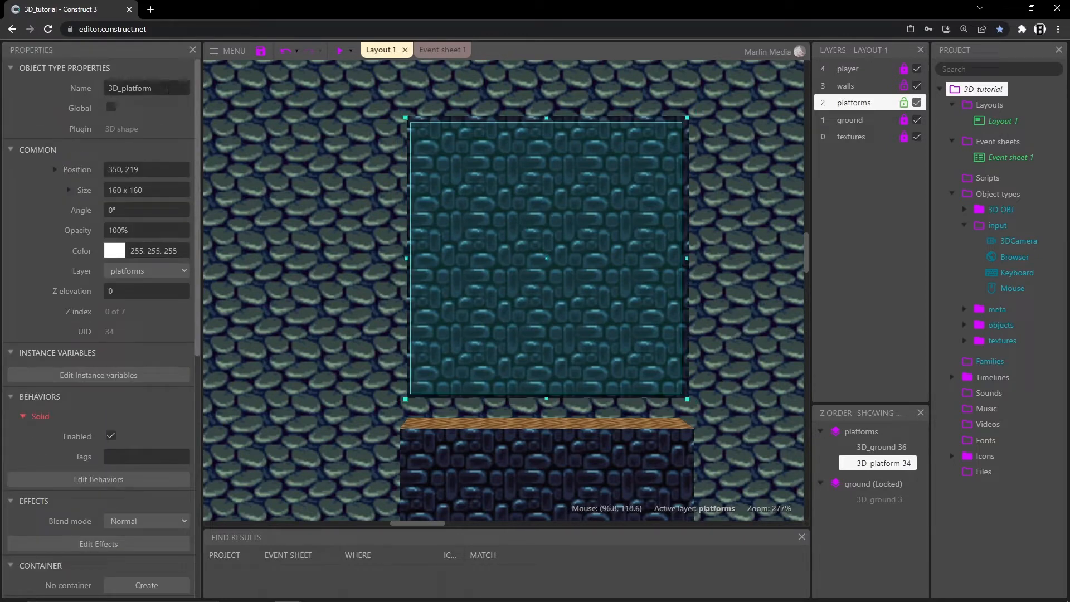
middle_drag(312, 344, 418, 192)
middle_drag(721, 248, 217, 301)
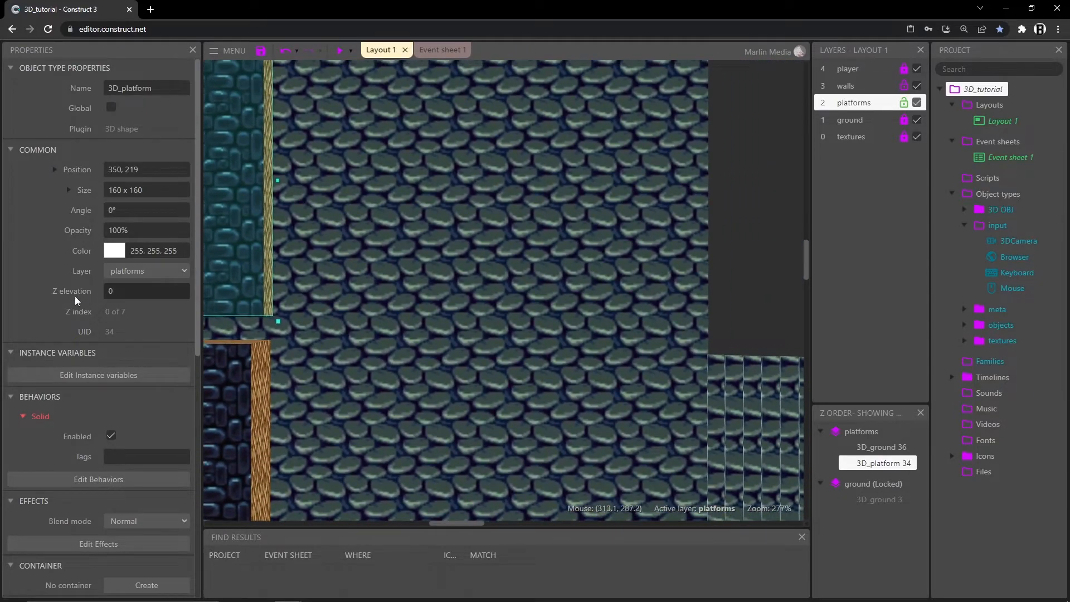
scroll(87, 225, down, 8)
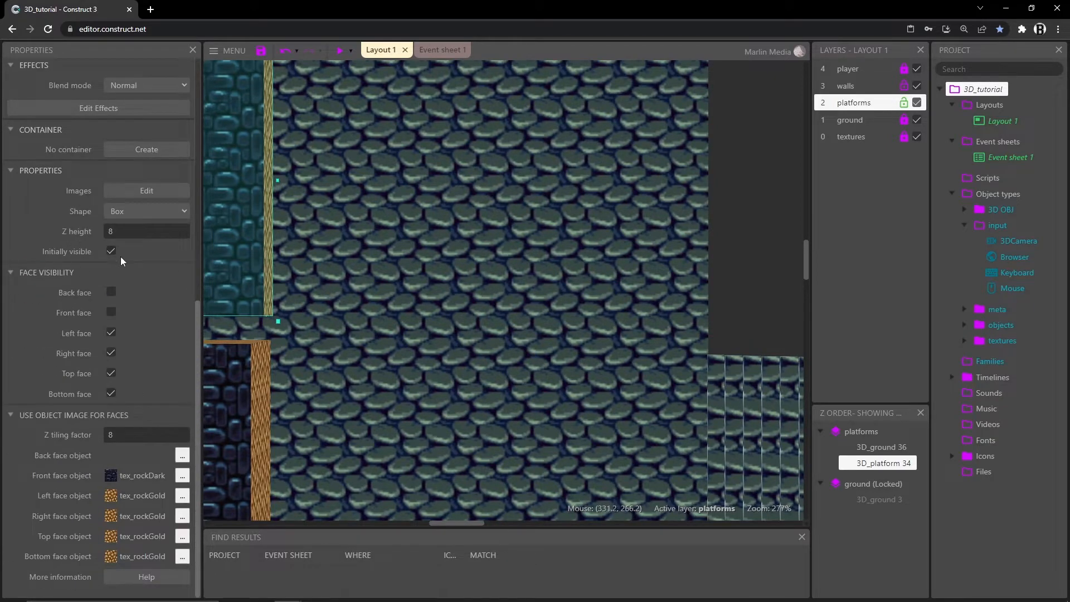
click(123, 435)
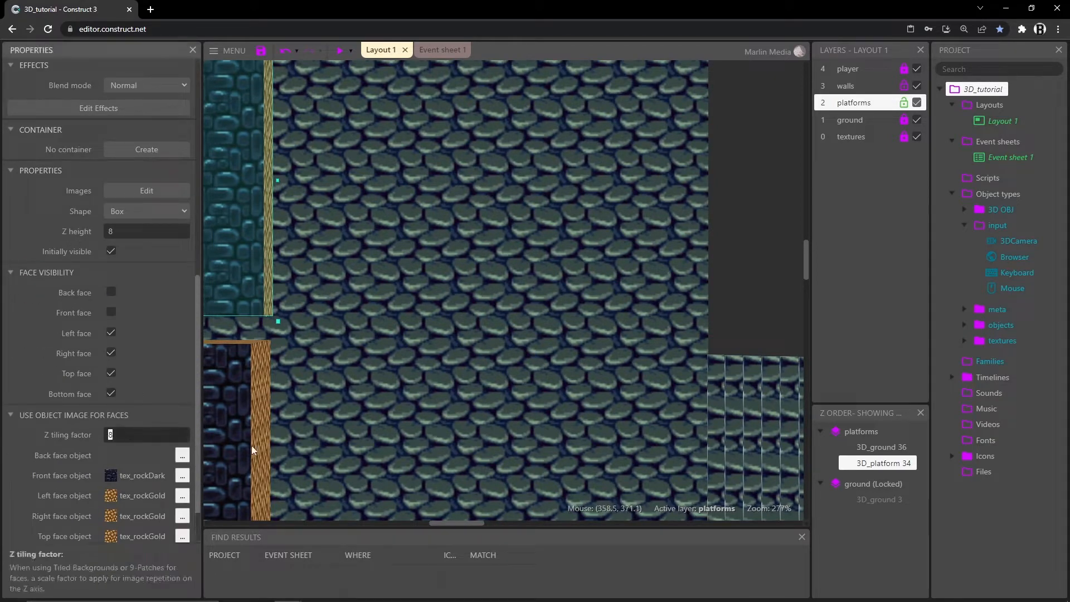
key(Tab)
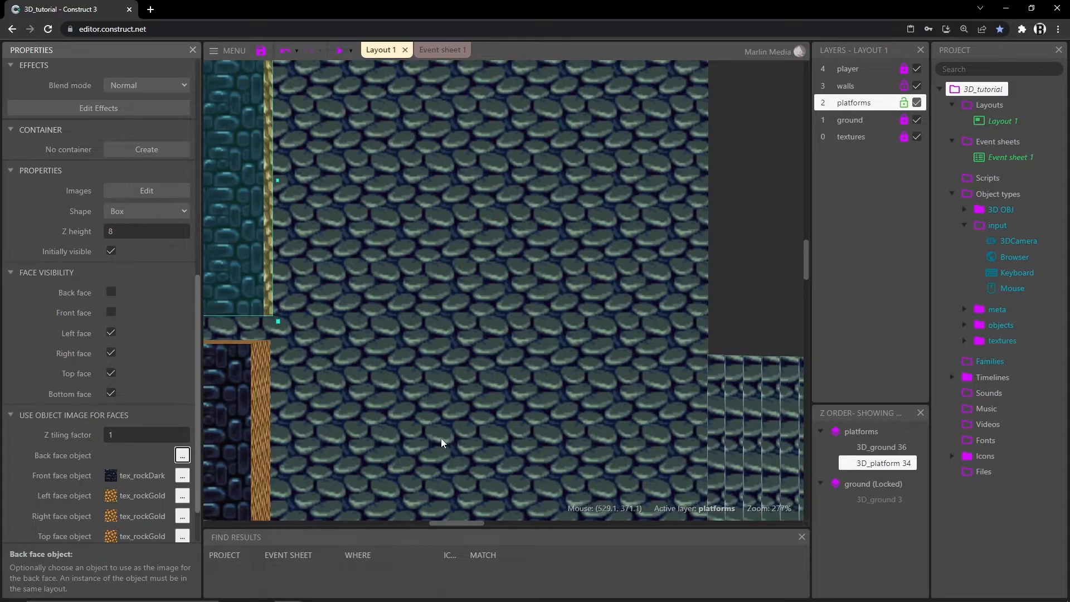
- Preview the layout to compare the gold rock texture on the platform sides, and close the preview
click(339, 50)
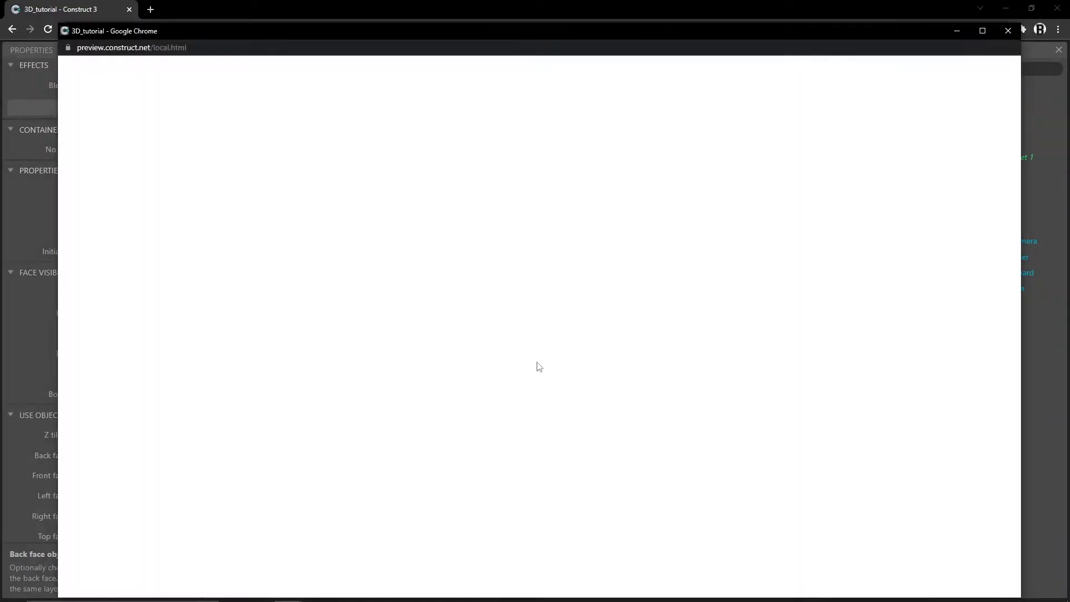
click(551, 417)
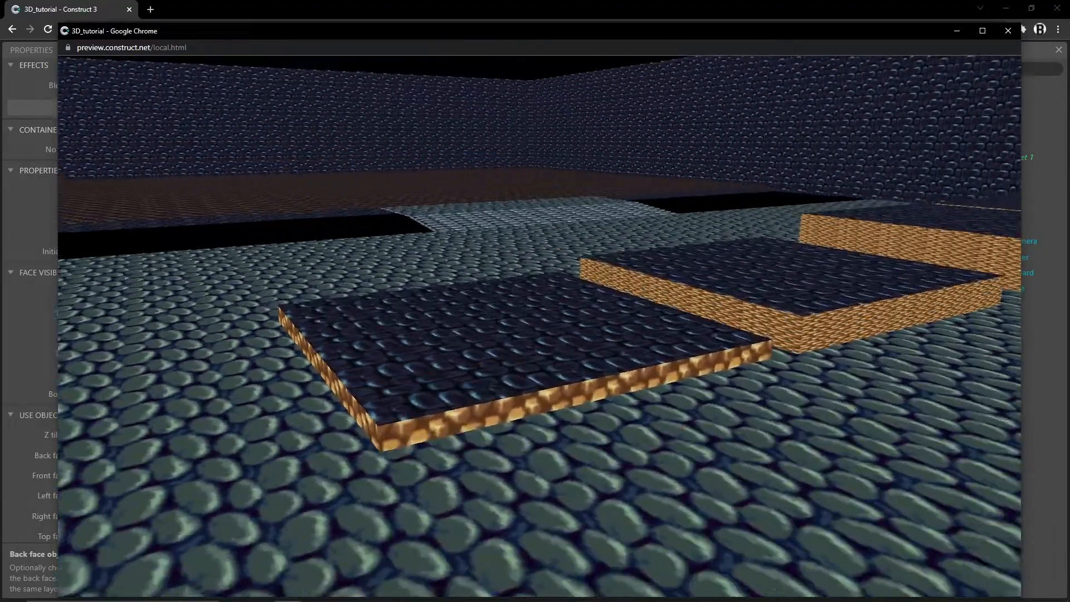
key(alt+F4)
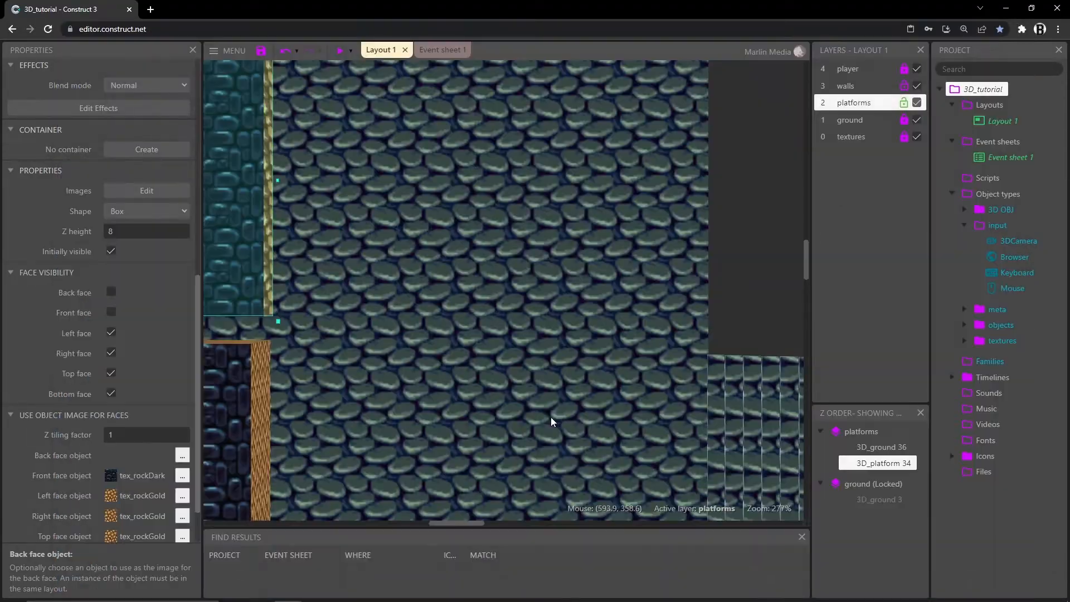
- Set the Z height of the northernmost platform's 3D_platform base to 45
mouse_move(442, 361)
middle_down()
mouse_move(688, 353)
mouse_move(754, 337)
middle_up()
mouse_move(417, 305)
middle_down()
mouse_move(797, 375)
mouse_move(370, 440)
mouse_move(307, 400)
middle_up()
scroll(139, 180, up, 6)
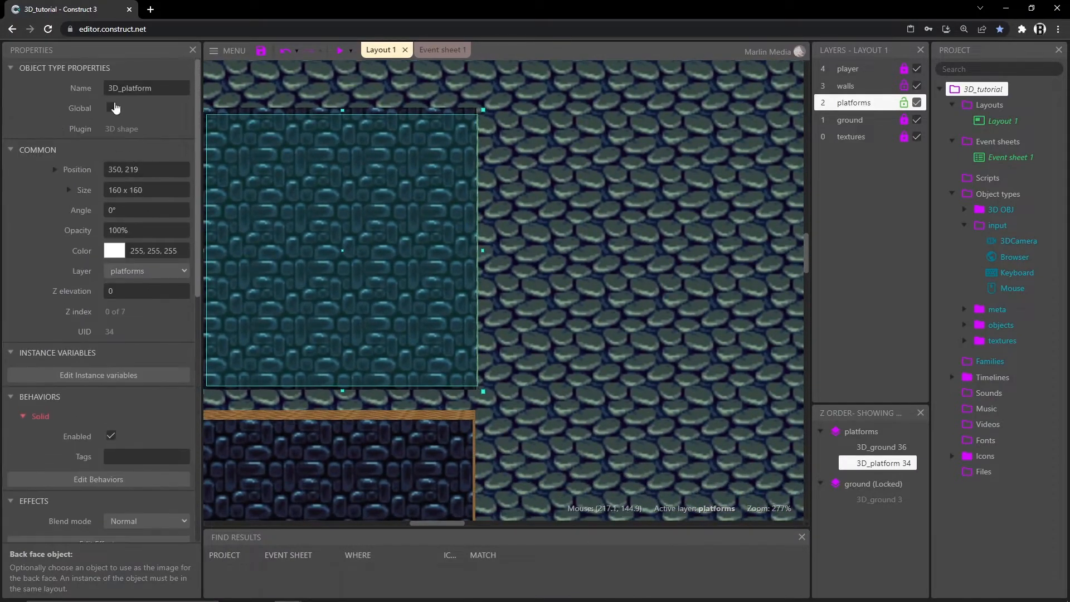
scroll(71, 242, down, 10)
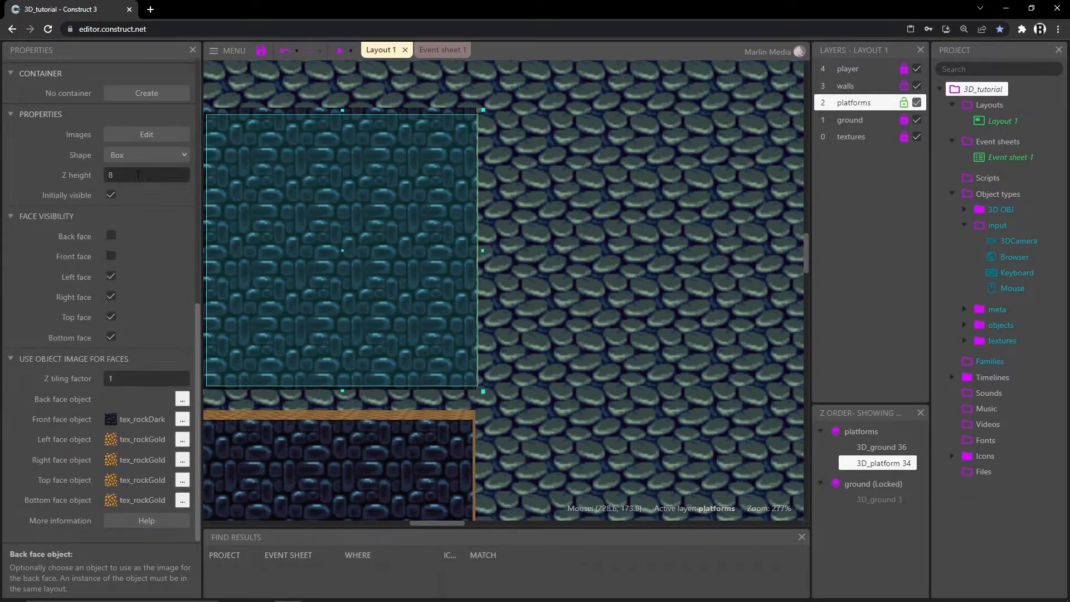
click(138, 175)
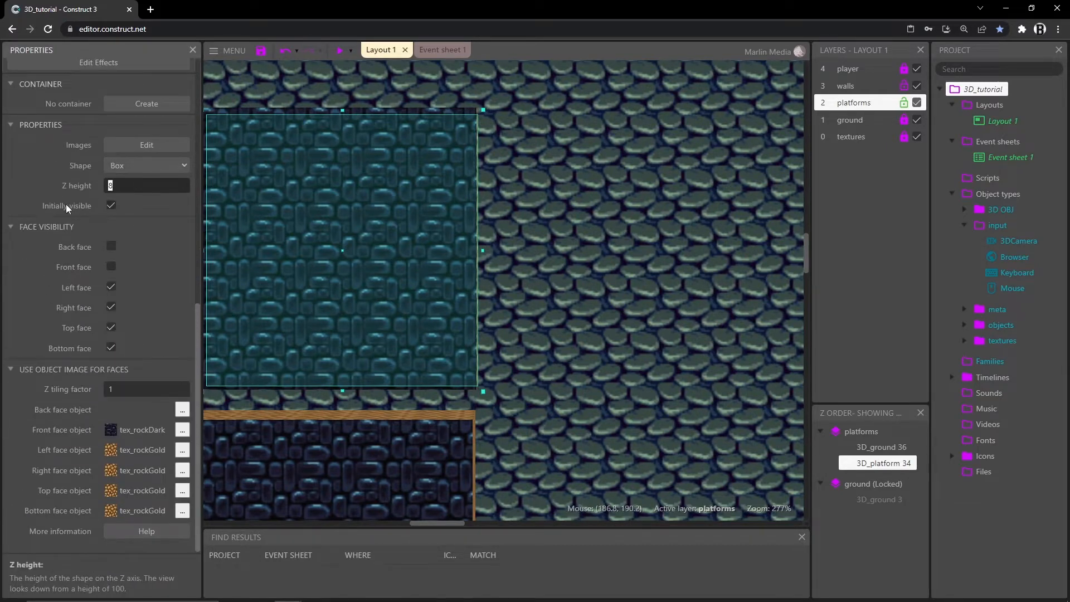
text(45)
key(Tab)
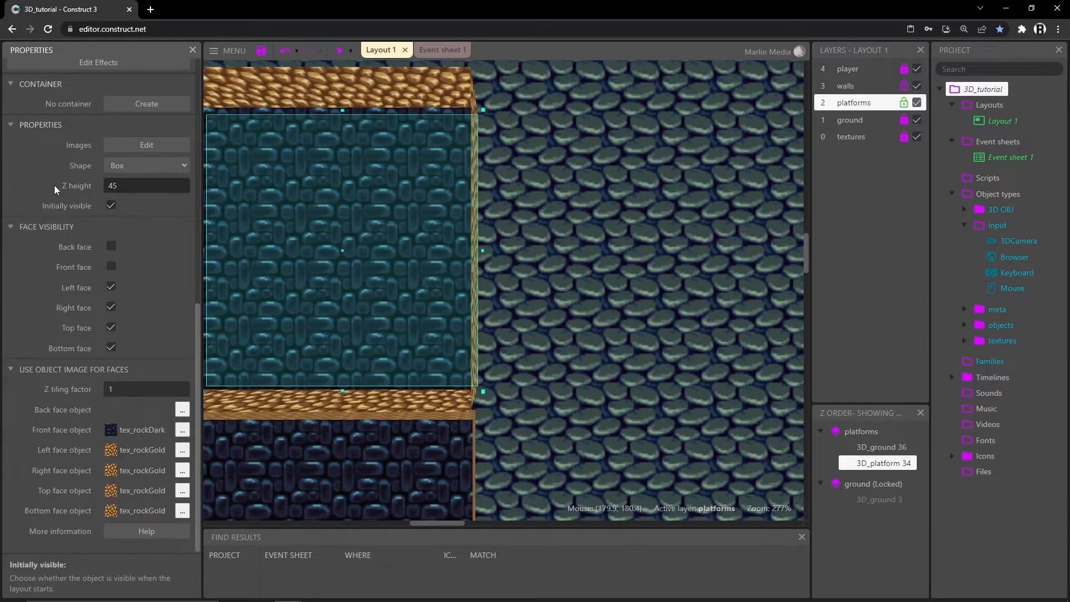
- Select the 3D_ground top of the same platform and set its Z elevation to 45
middle_drag(360, 229, 604, 241)
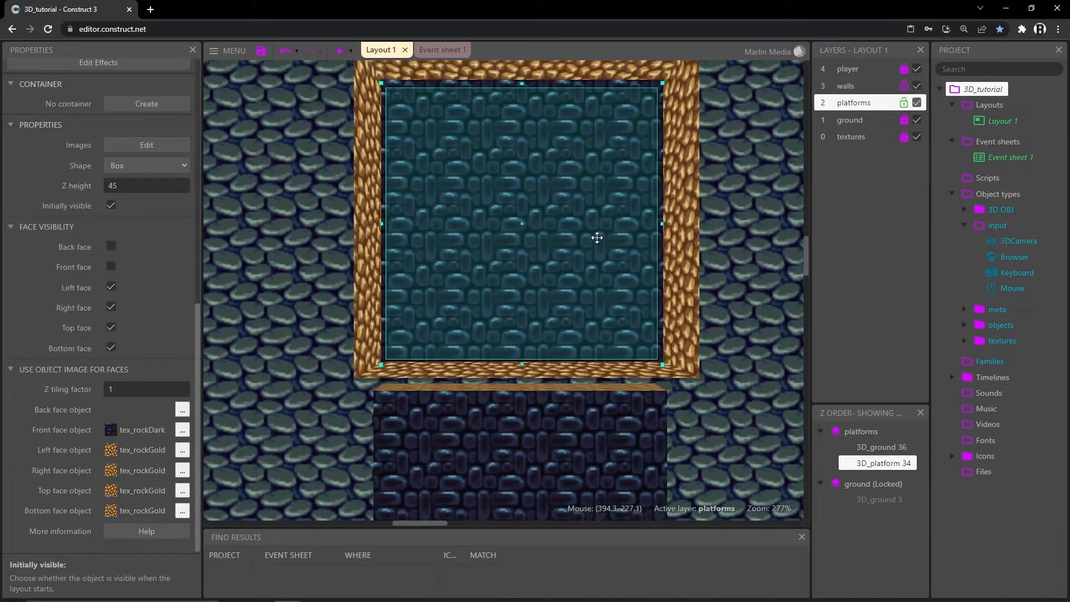
click(489, 192)
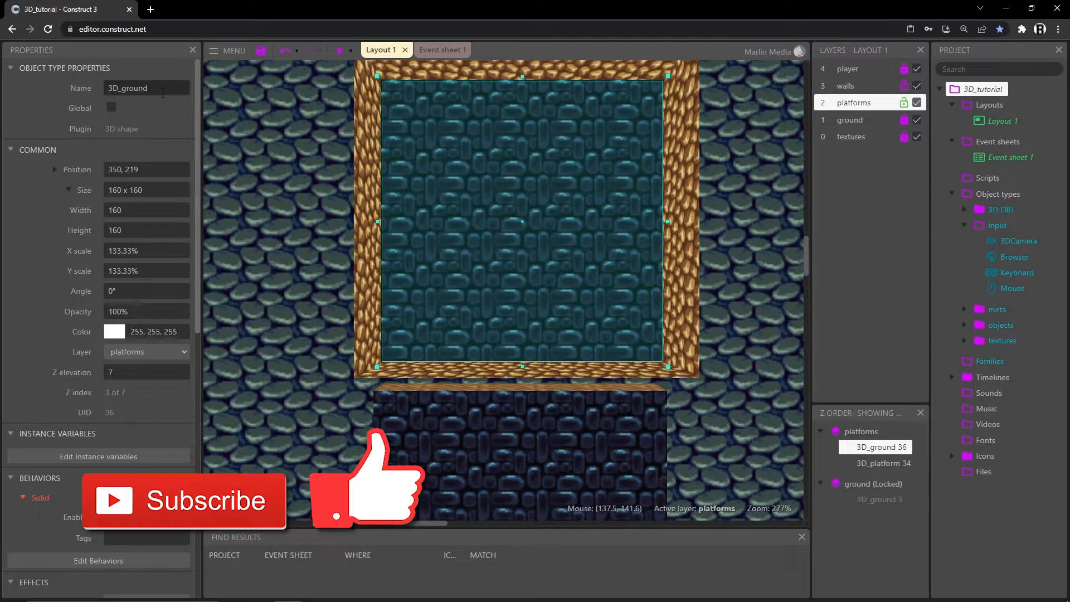
scroll(54, 296, down, 4)
scroll(52, 288, up, 3)
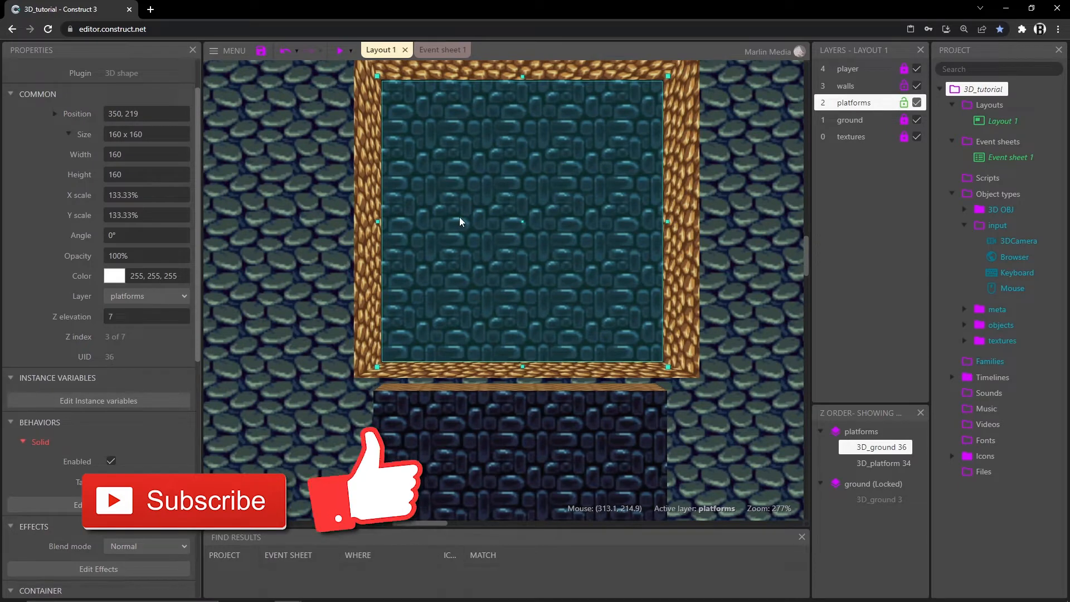
click(134, 320)
text(45)
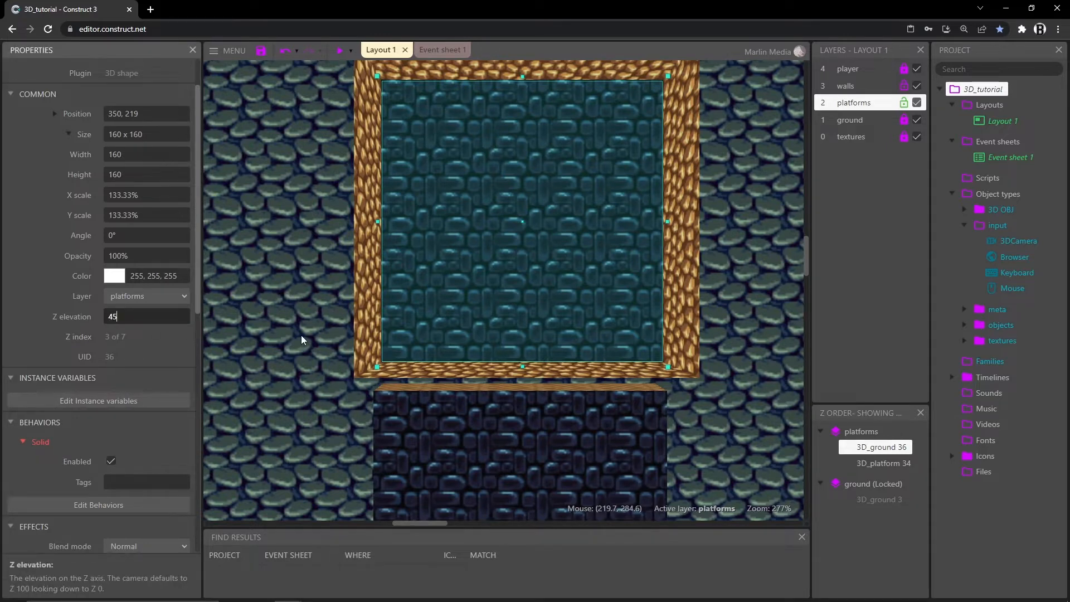
key(Tab)
- Preview the layout, walk around the raised platform to examine its side texture and top edge, and close the preview
scroll(369, 273, down, 5)
middle_drag(369, 273, 580, 438)
click(337, 51)
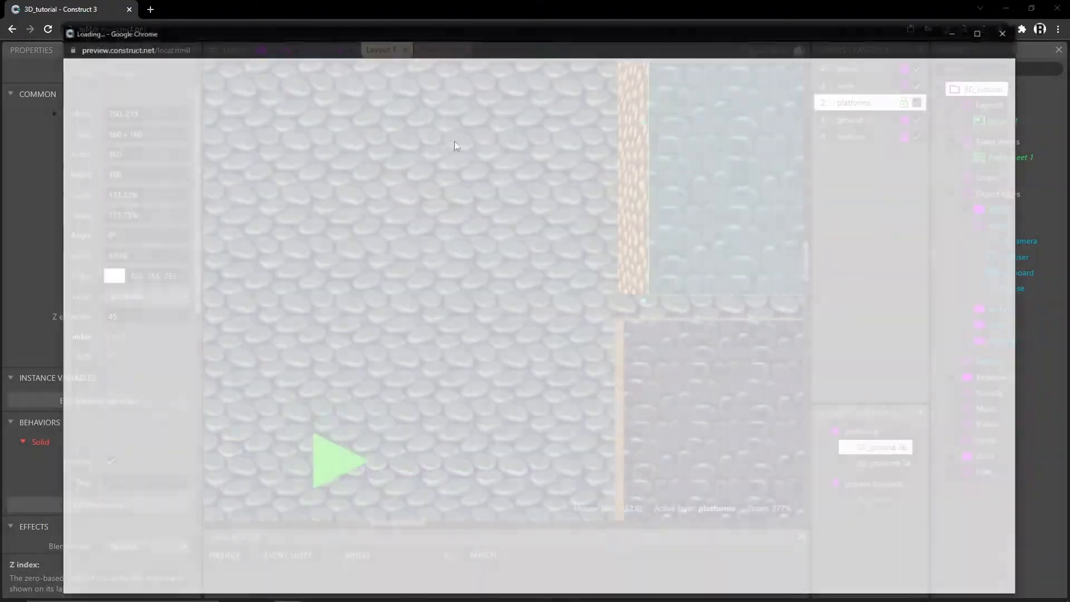
click(600, 341)
key(d)
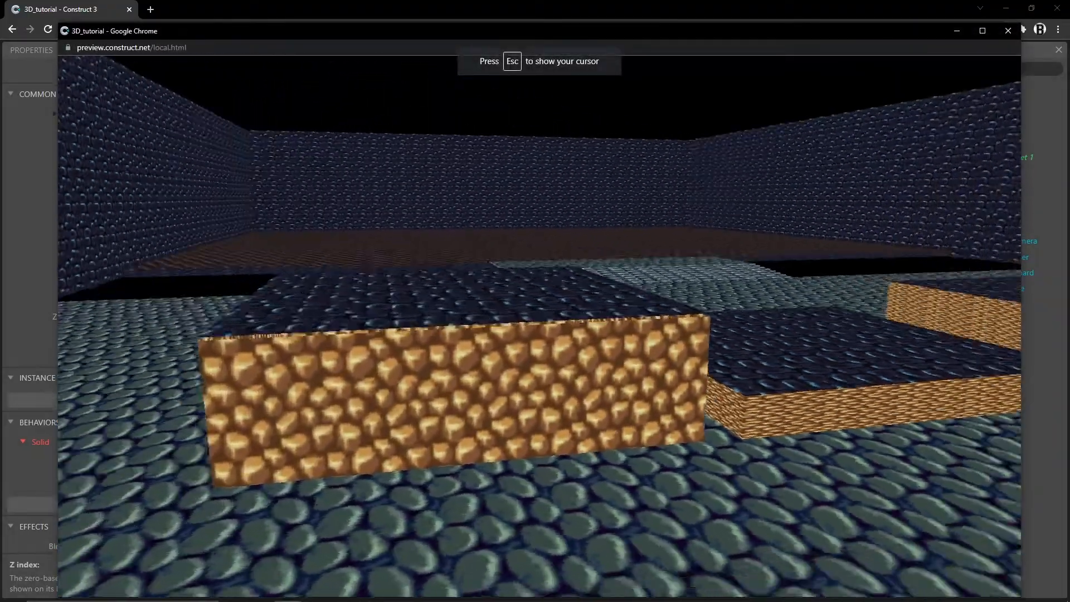
key(a)
key(d)
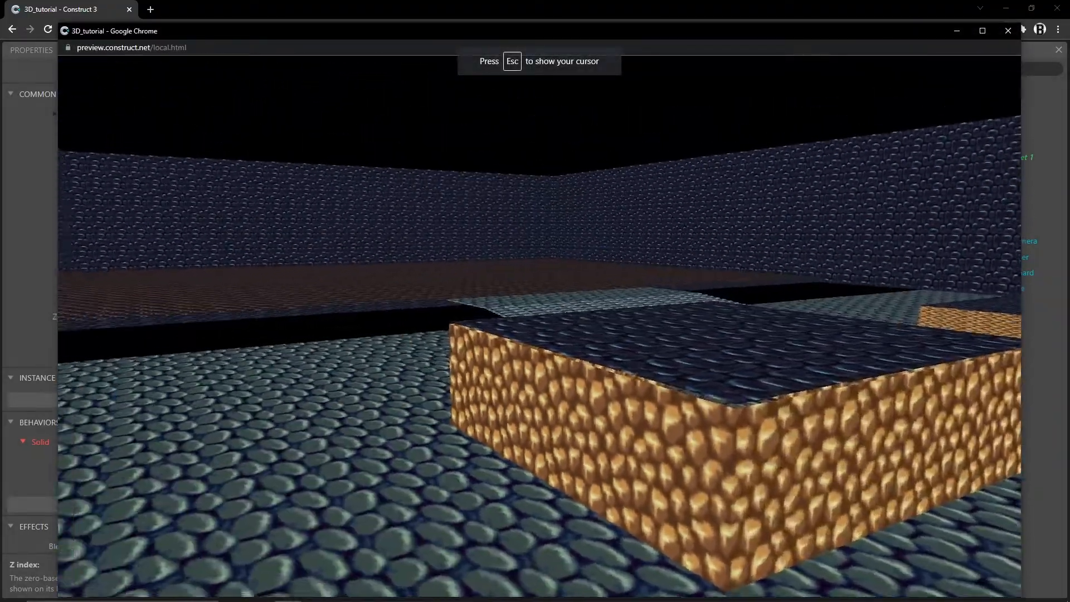
key(a)
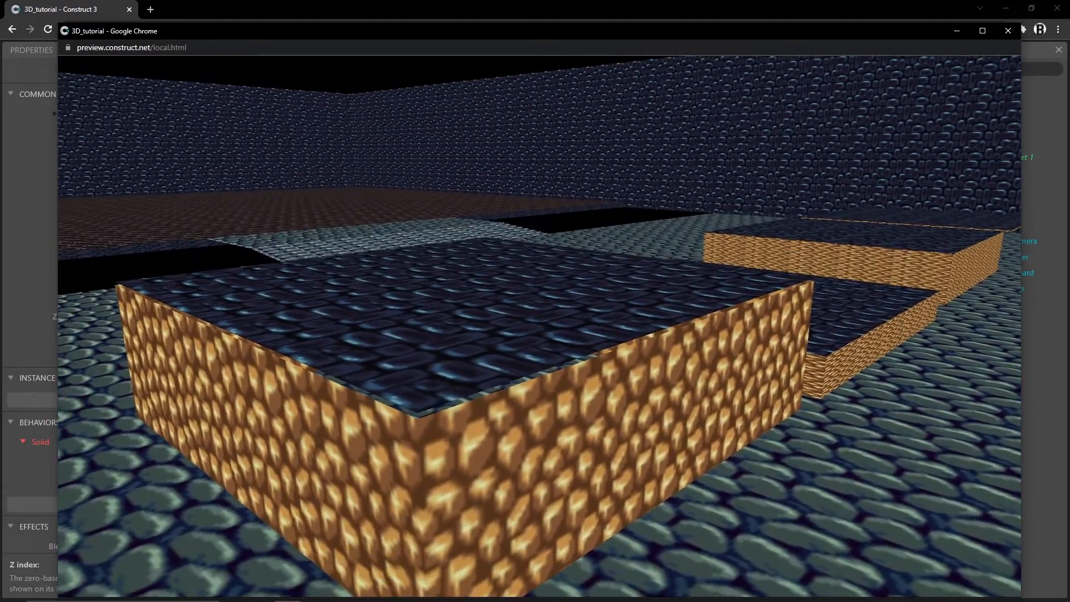
key(Escape)
- Set the Z height of the raised platform's 3D_ground top to 0
scroll(98, 282, down, 1)
scroll(75, 301, down, 8)
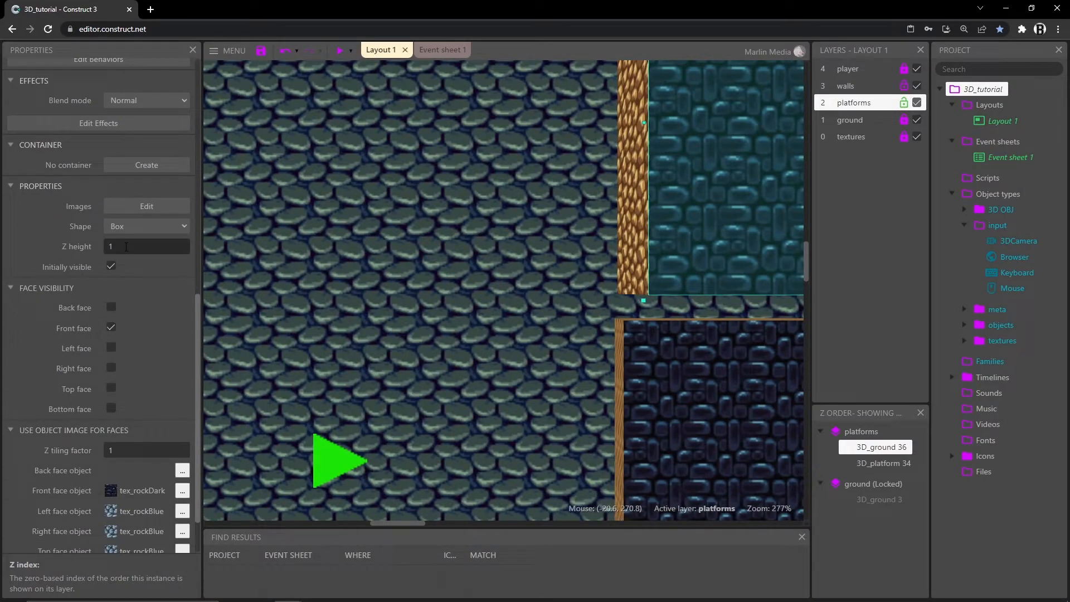
middle_drag(580, 312, 580, 233)
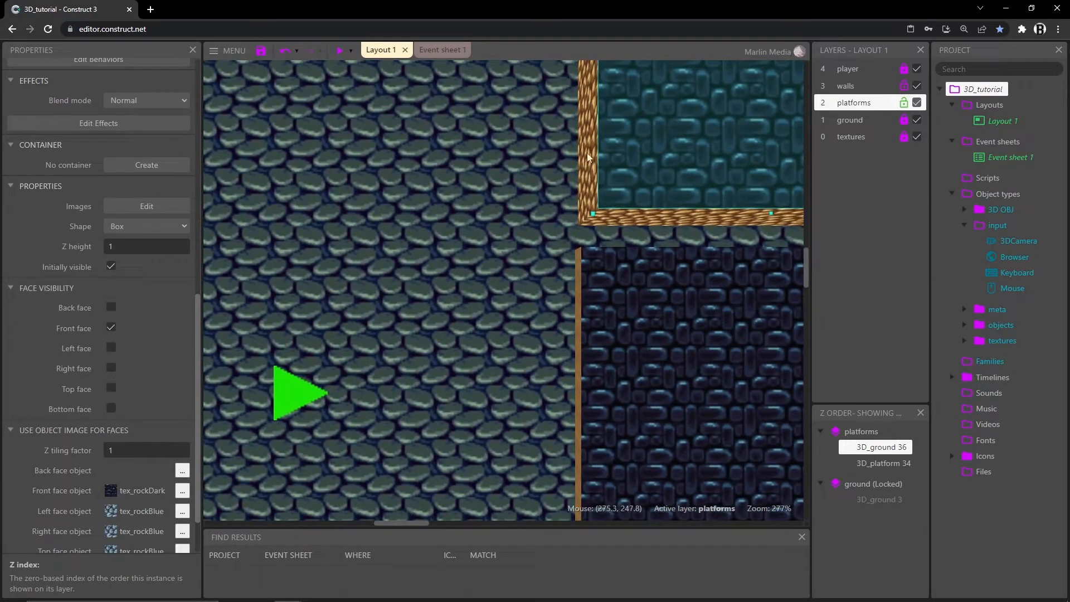
click(146, 246)
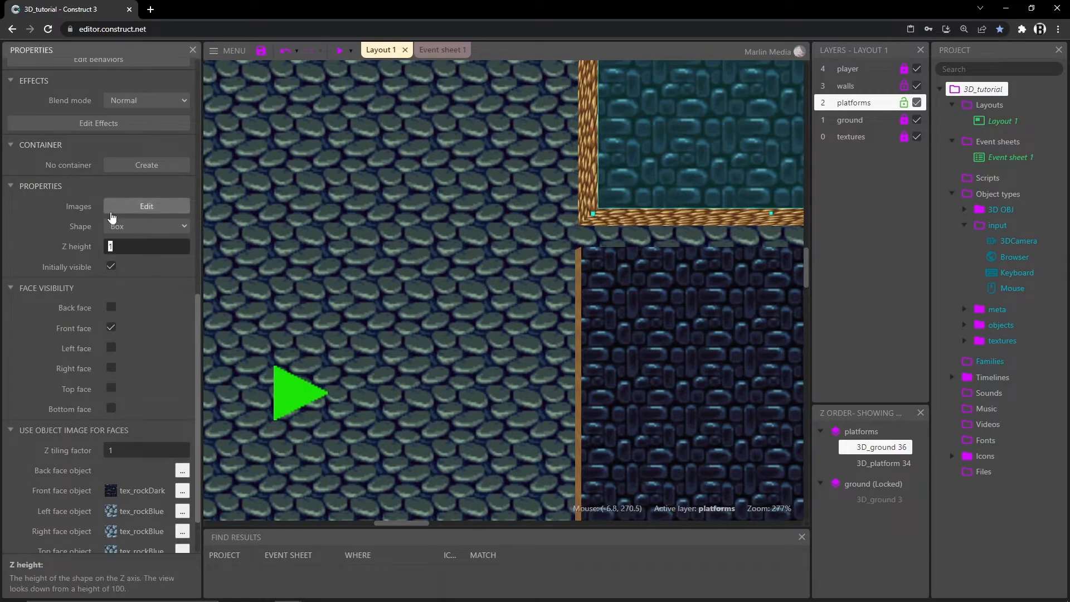
text(0)
key(Tab)
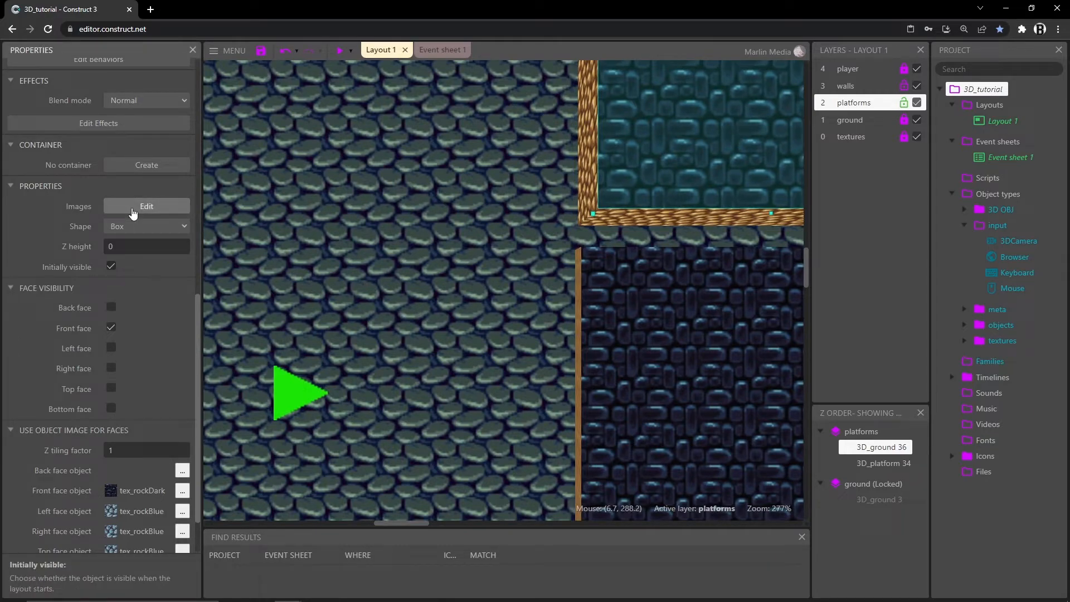
- Preview the layout, walk around the raised platform to examine its sides and top edge, and close the preview
click(340, 51)
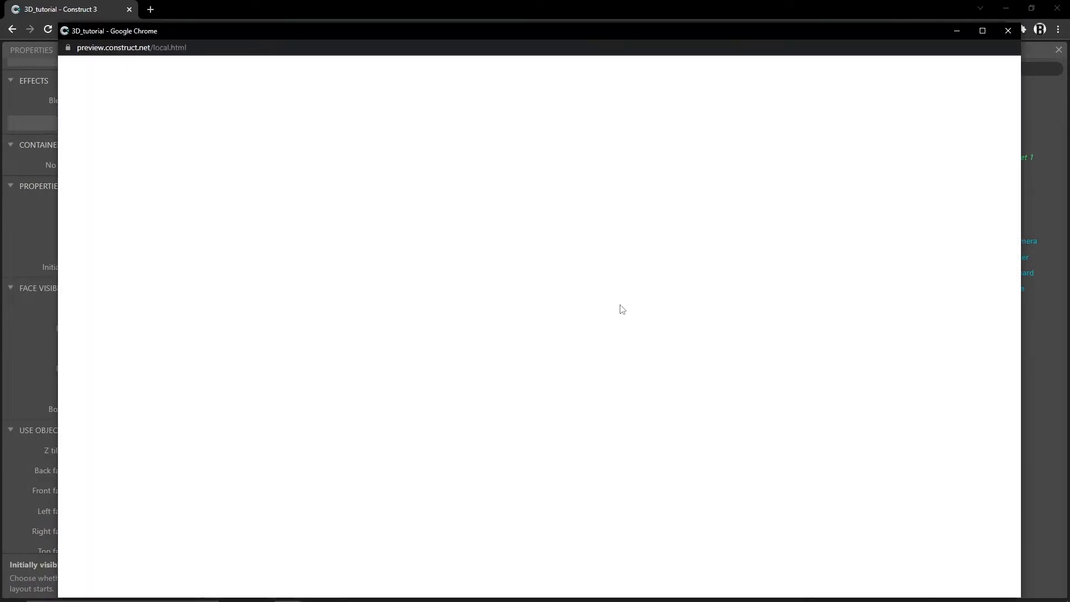
key(w)
key(a)
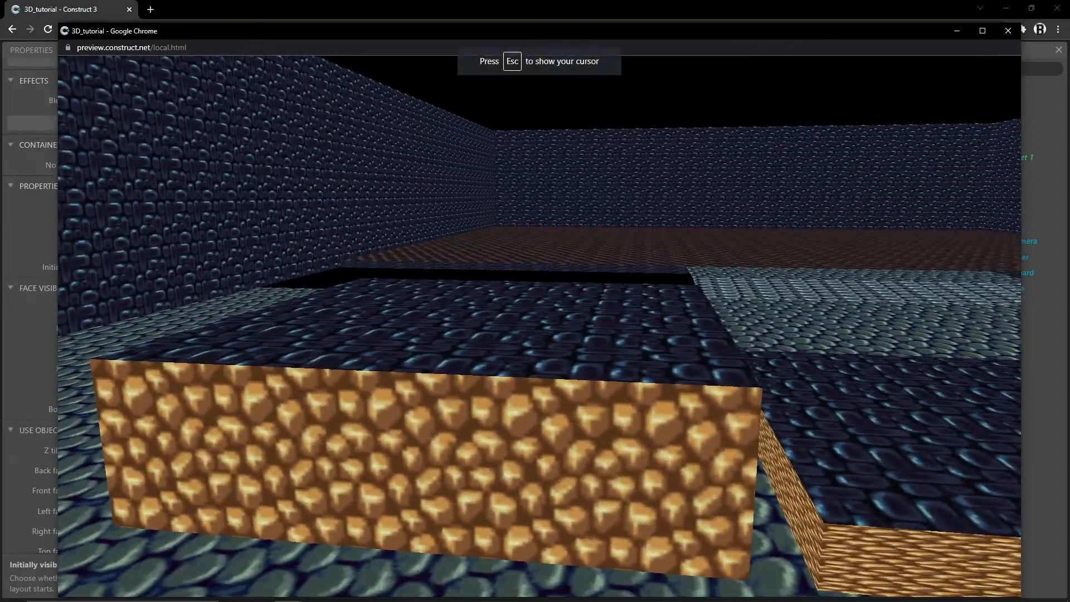
key(a)
key(w)
key(a)
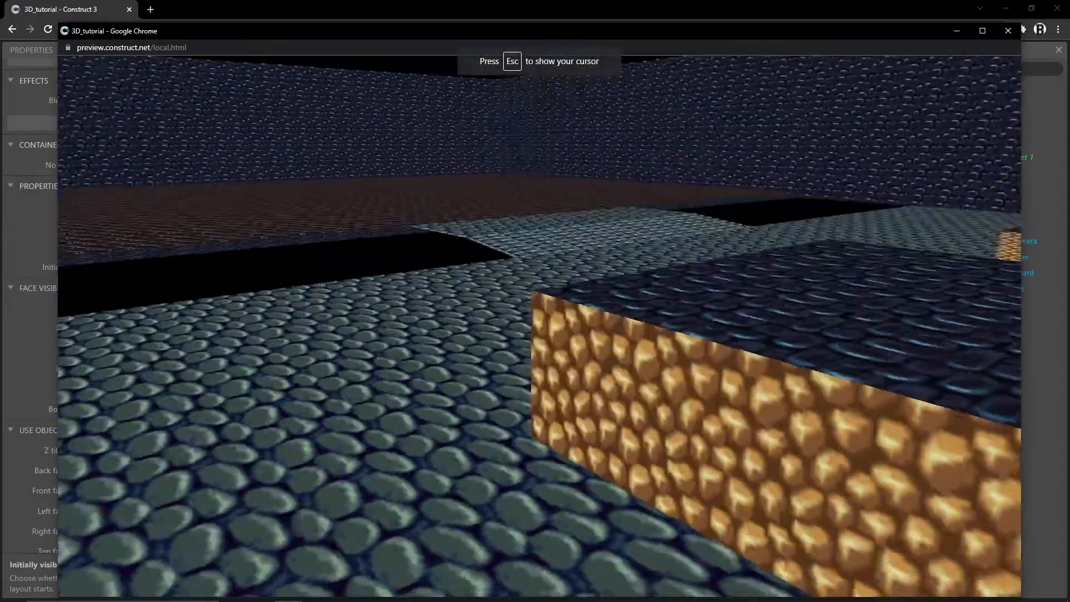
key(w)
key(s)
key(w)
key(s)
key(d)
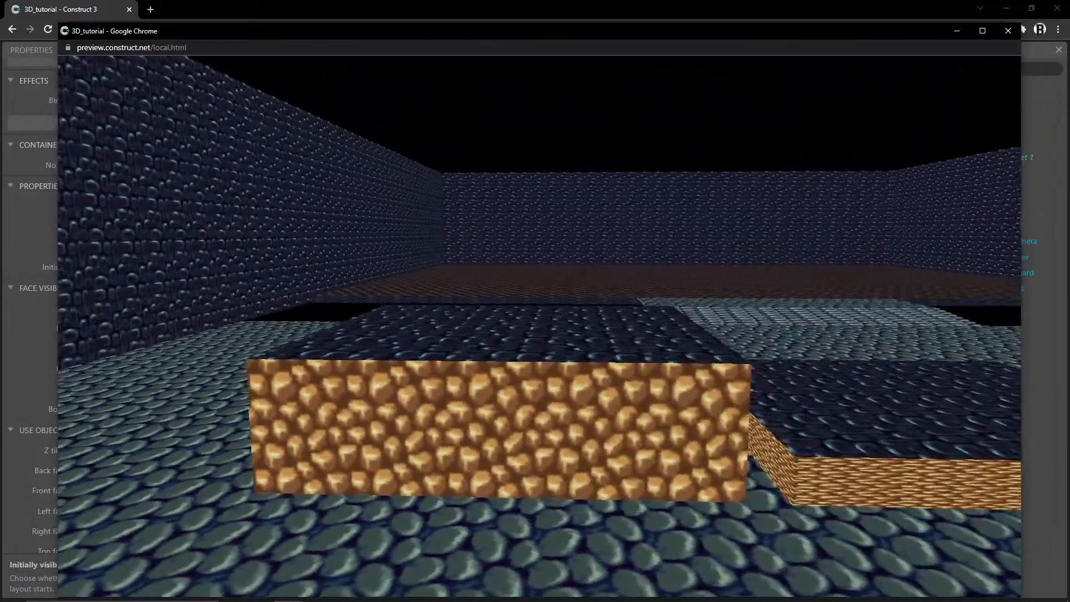
key(w)
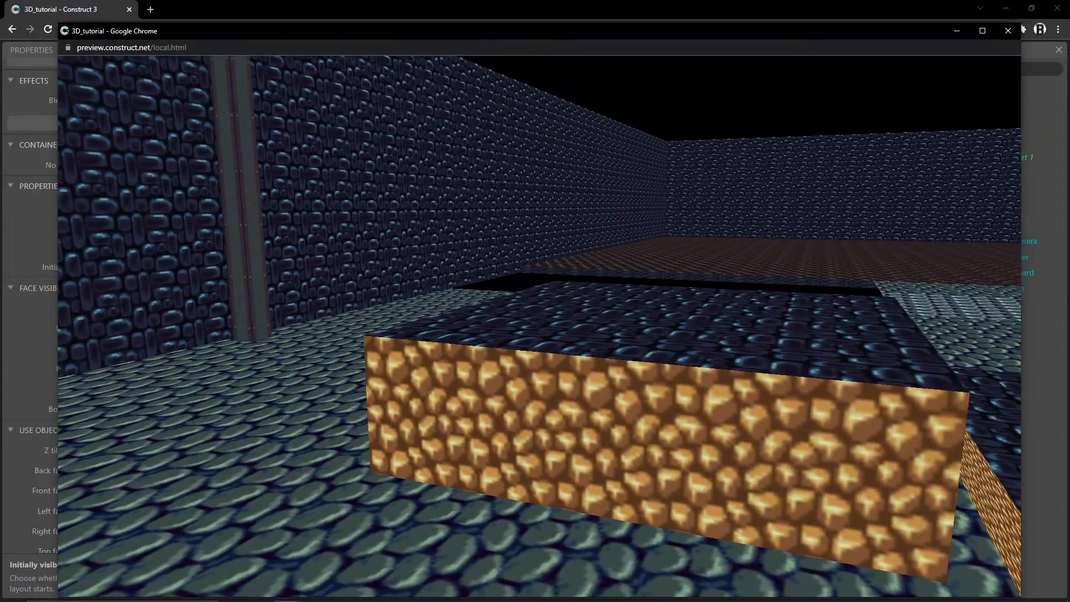
key(Escape)
- Delete all platforms south of the raised one, including their 3D_ground tops and 3D_platform bases
ctrl+scroll(562, 252, down, 6)
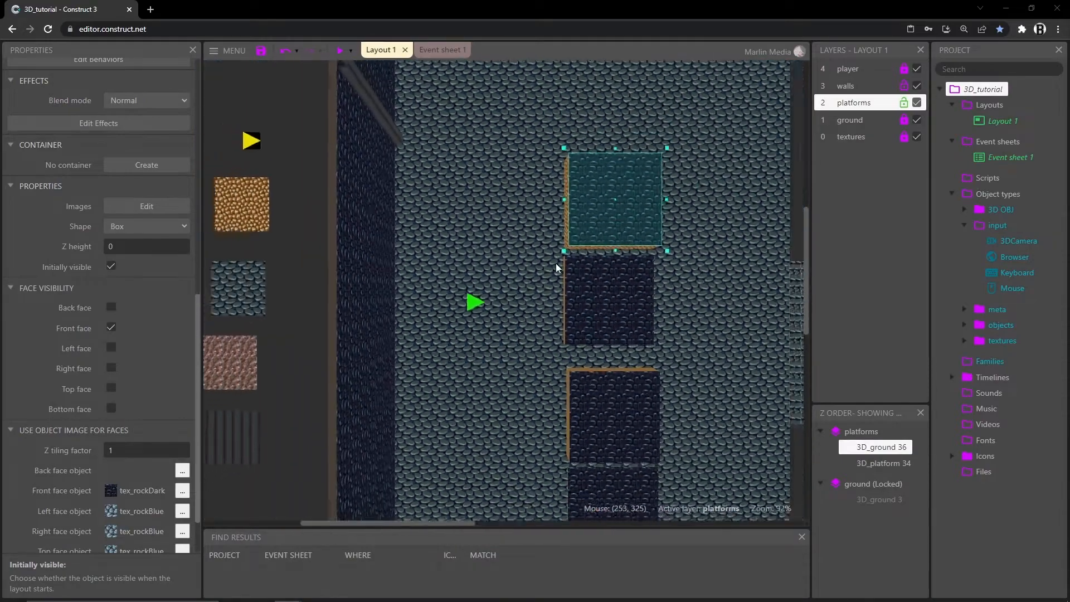
ctrl+scroll(556, 263, down, 3)
drag(575, 394, 453, 132)
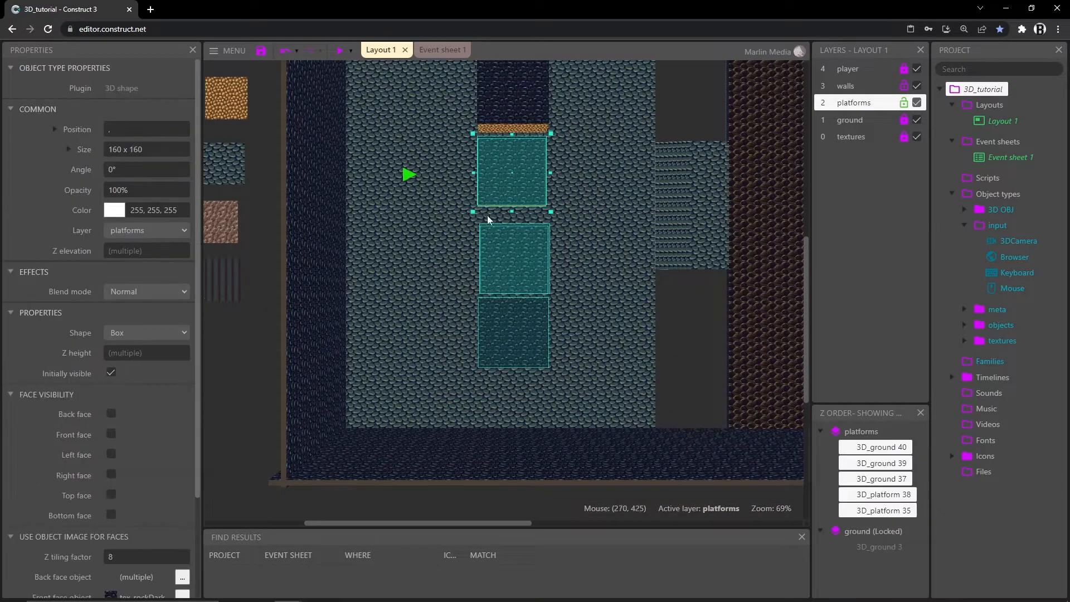
key(Delete)
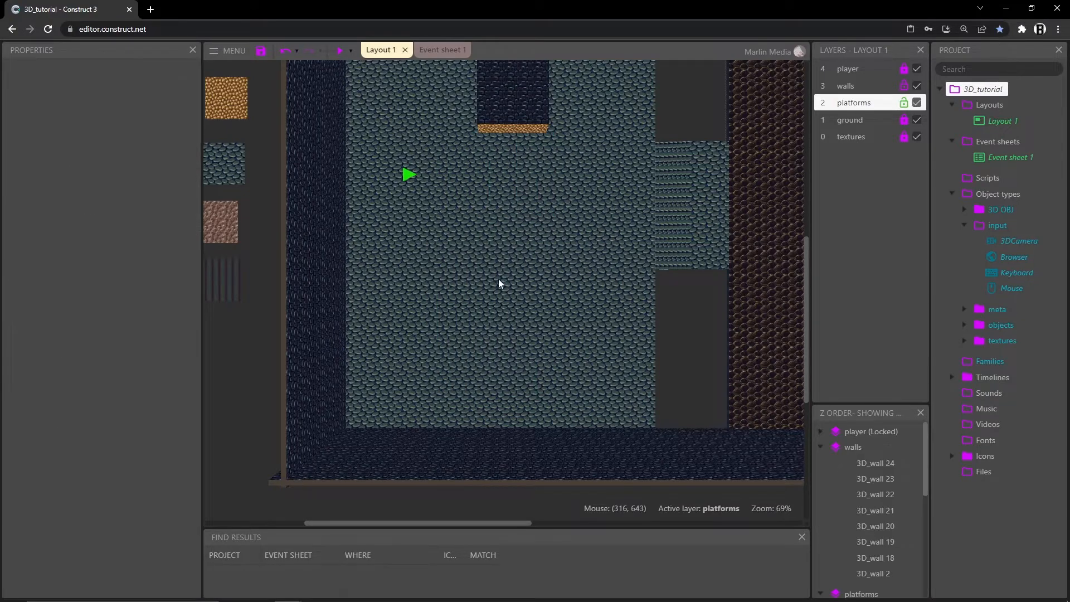
- Select the remaining raised platform's 3D_ground top and 3D_platform base to check their properties, then deselect them
middle_drag(482, 278, 448, 324)
ctrl+scroll(494, 389, up, 4)
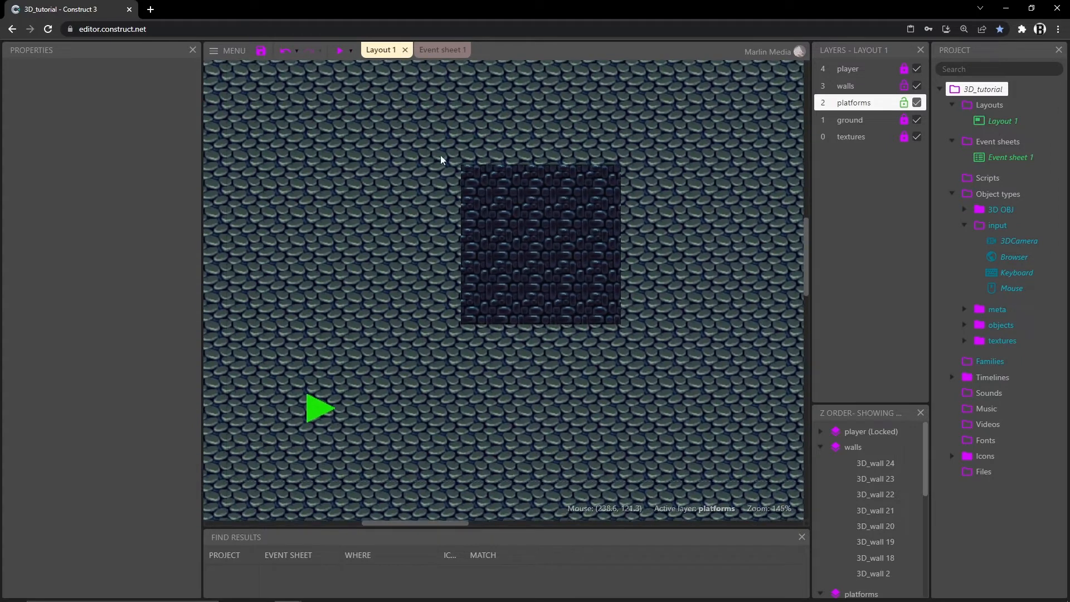
drag(440, 134, 654, 343)
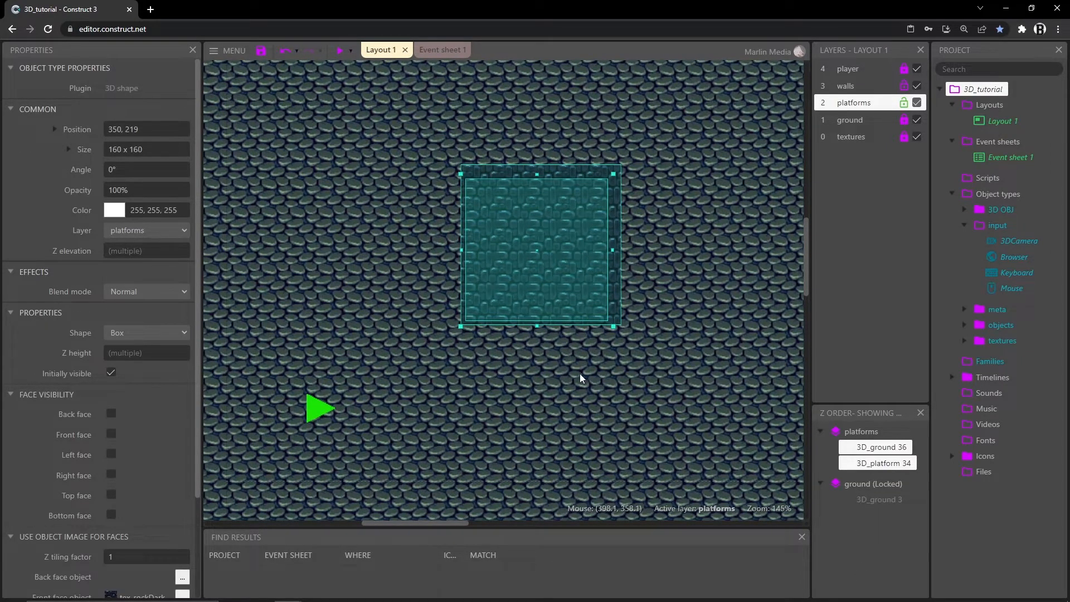
scroll(579, 373, down, 4)
click(520, 241)
middle_drag(521, 241, 530, 360)
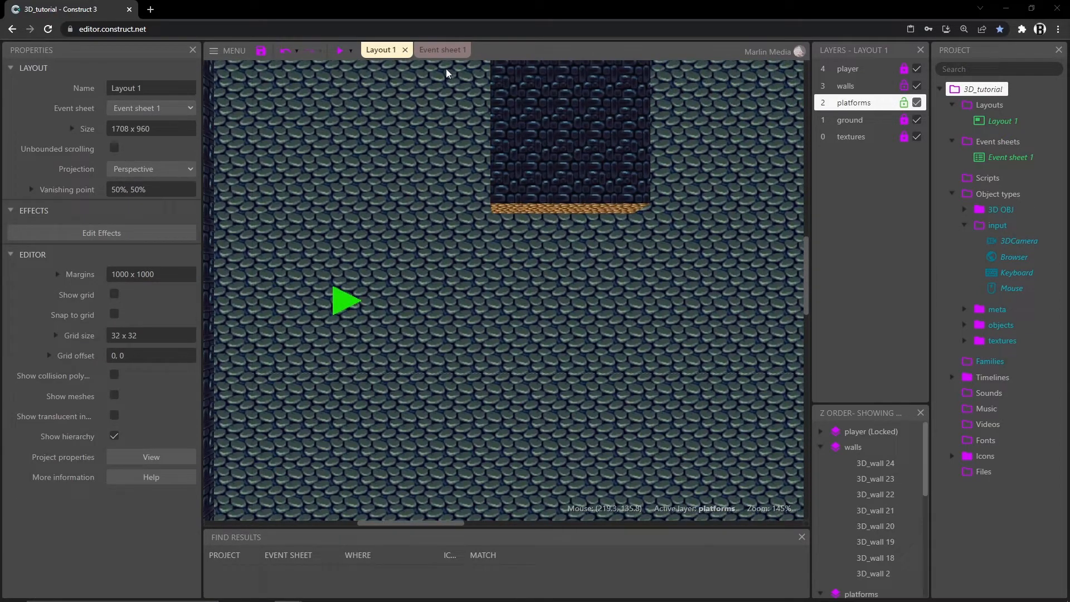
- In Event sheet 1, expand the Z elevation group and set the initial value of its jumpStrength variable to 2
click(435, 53)
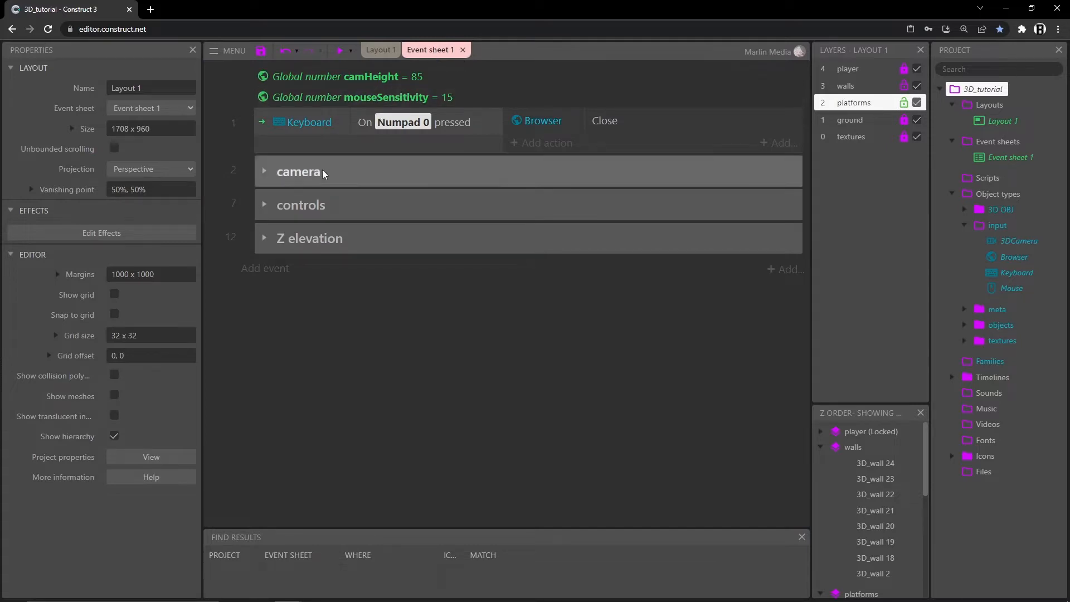
click(262, 239)
scroll(413, 248, down, 3)
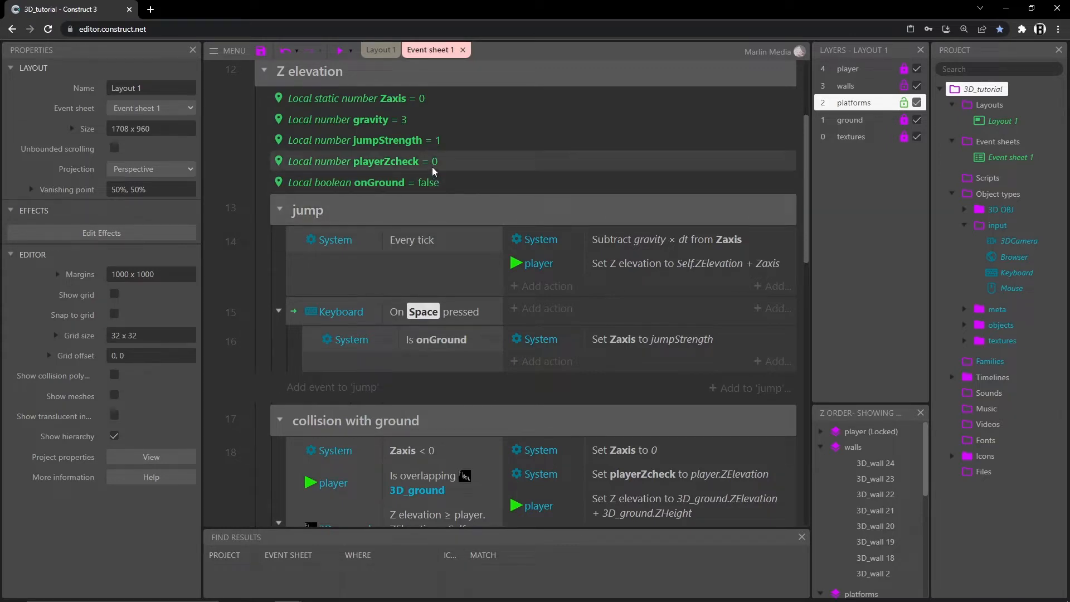
click(403, 143)
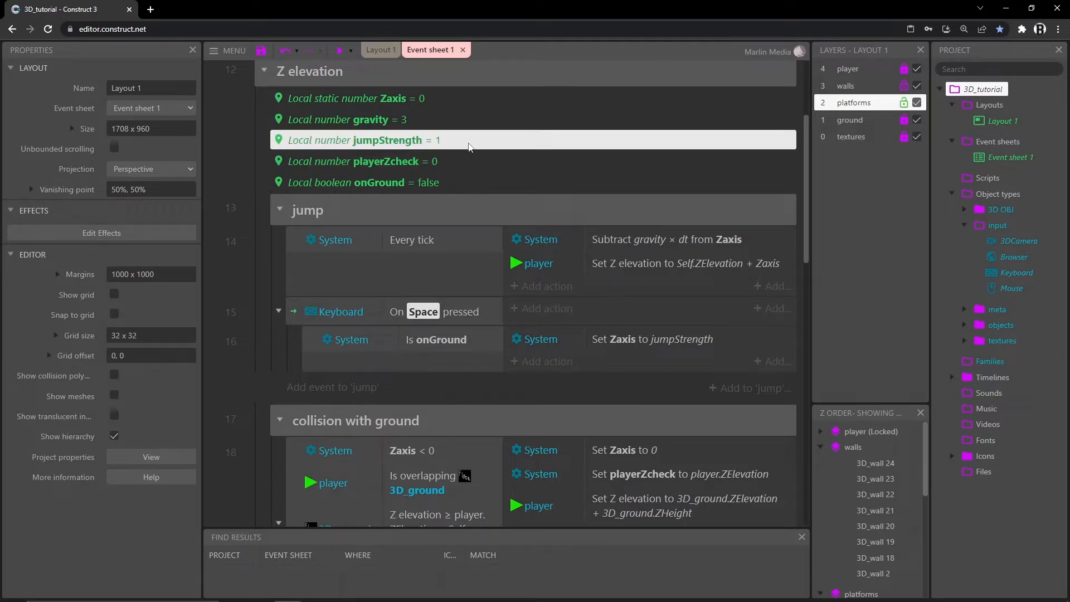
double_click(439, 142)
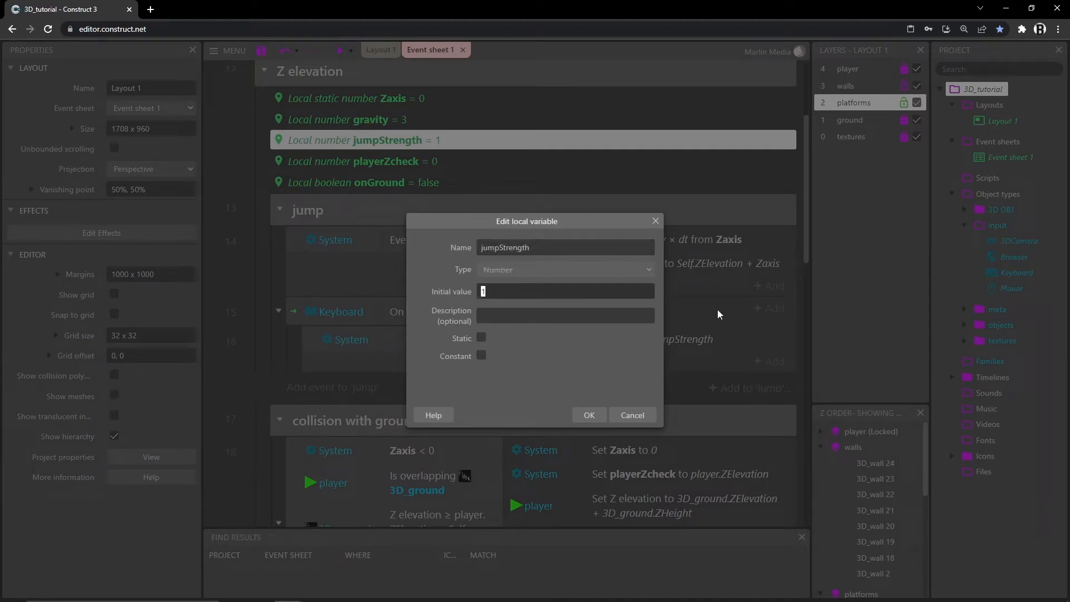
key(Return)
- Preview the layout, test jumping on and off the raised platform, and close the preview
click(339, 51)
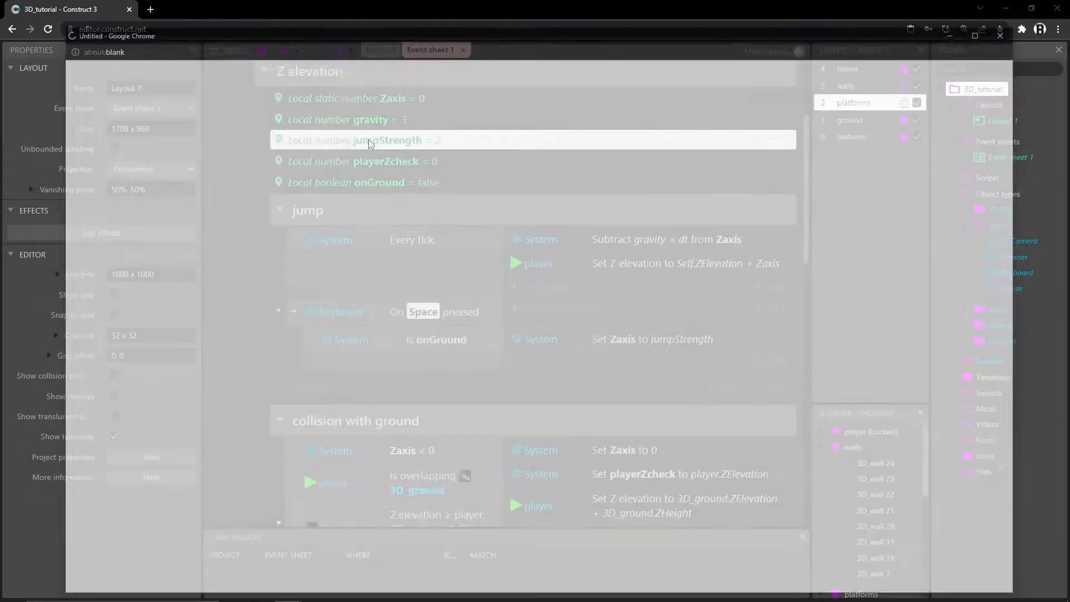
click(456, 302)
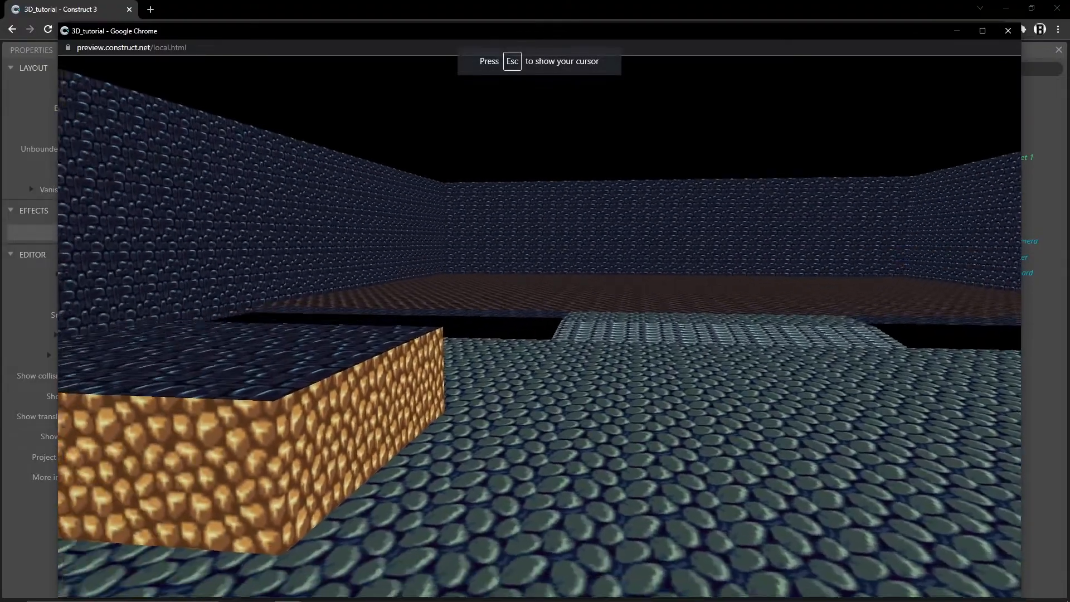
key(space)
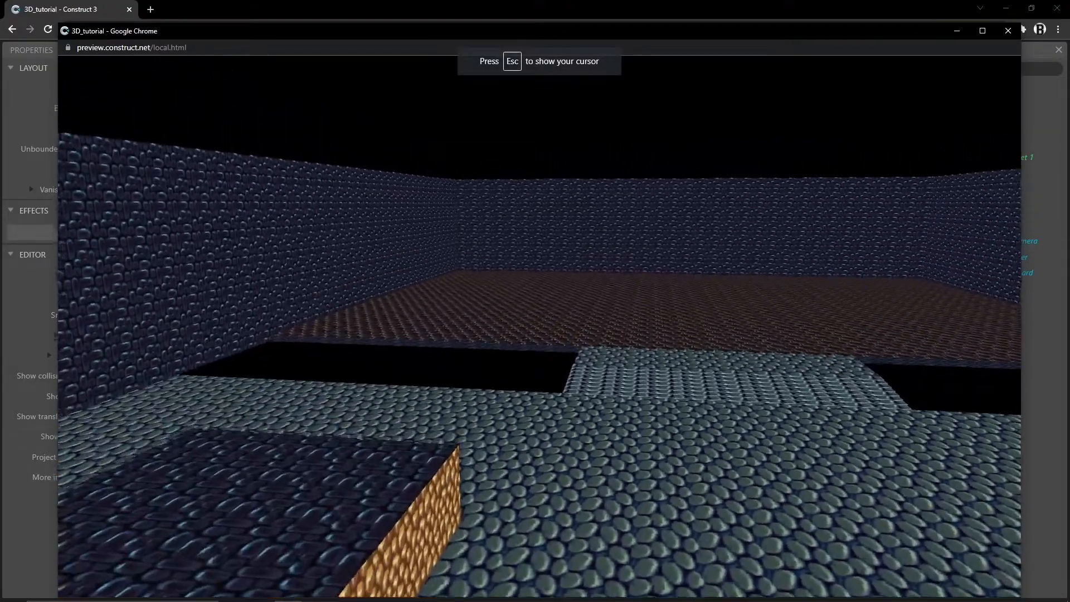
key(s)
key(w)
key(space)
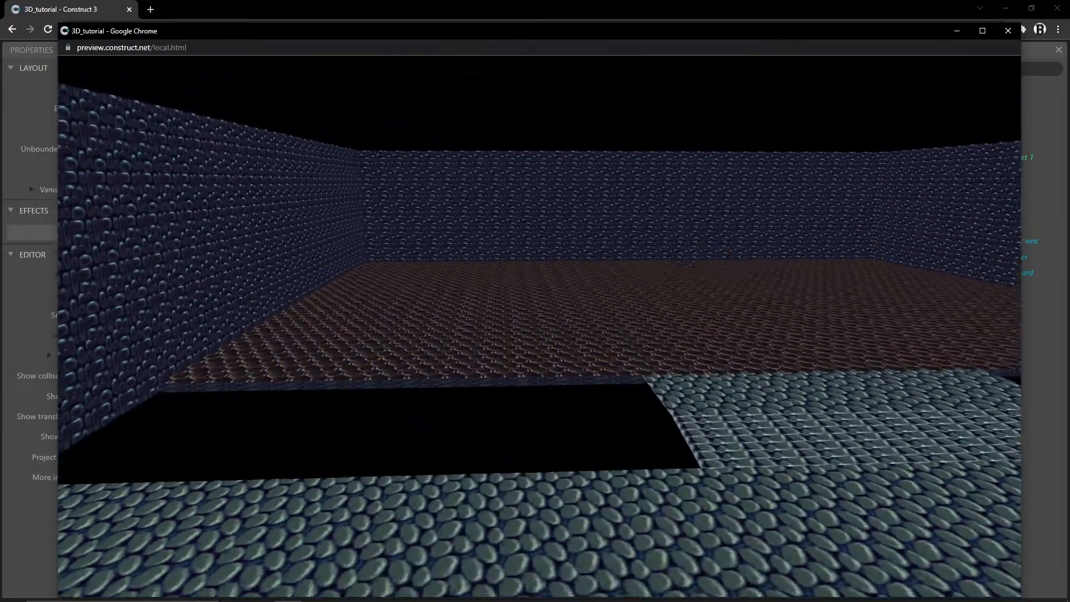
key(s)
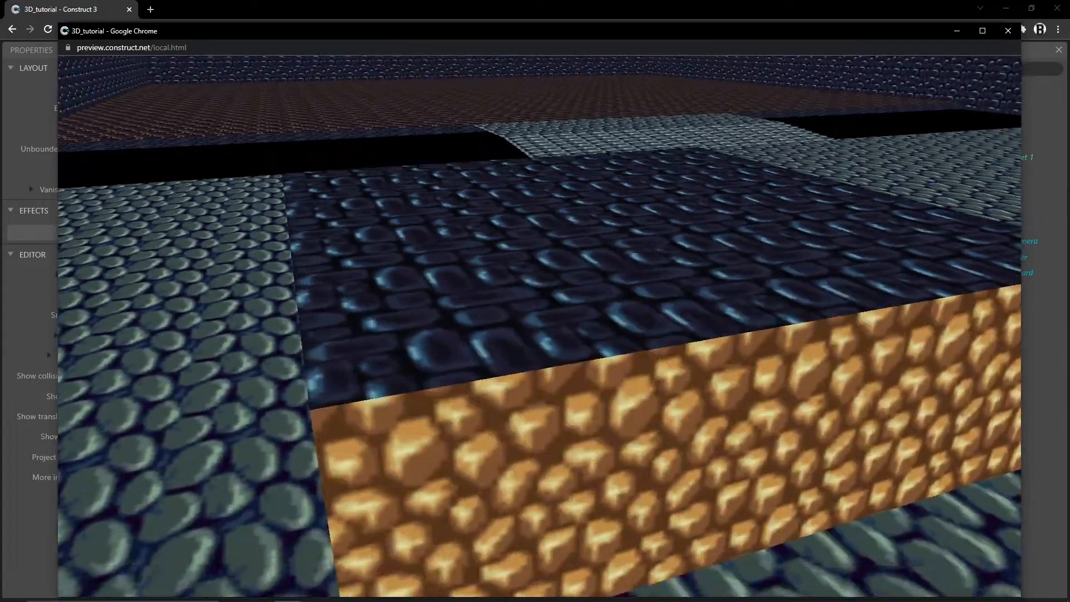
key(space)
key(space)
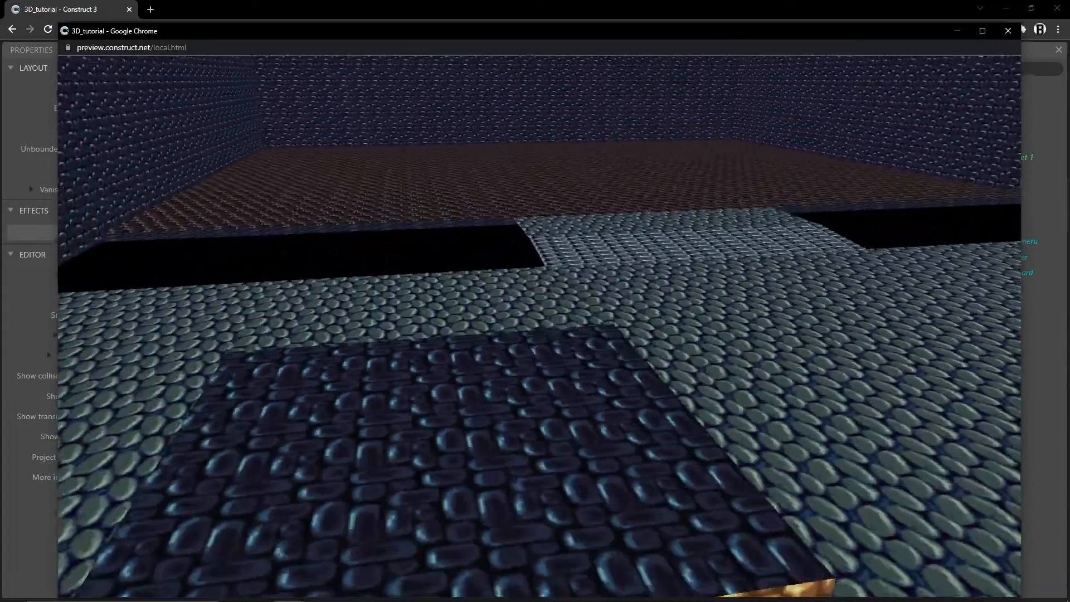
key(s)
key(space)
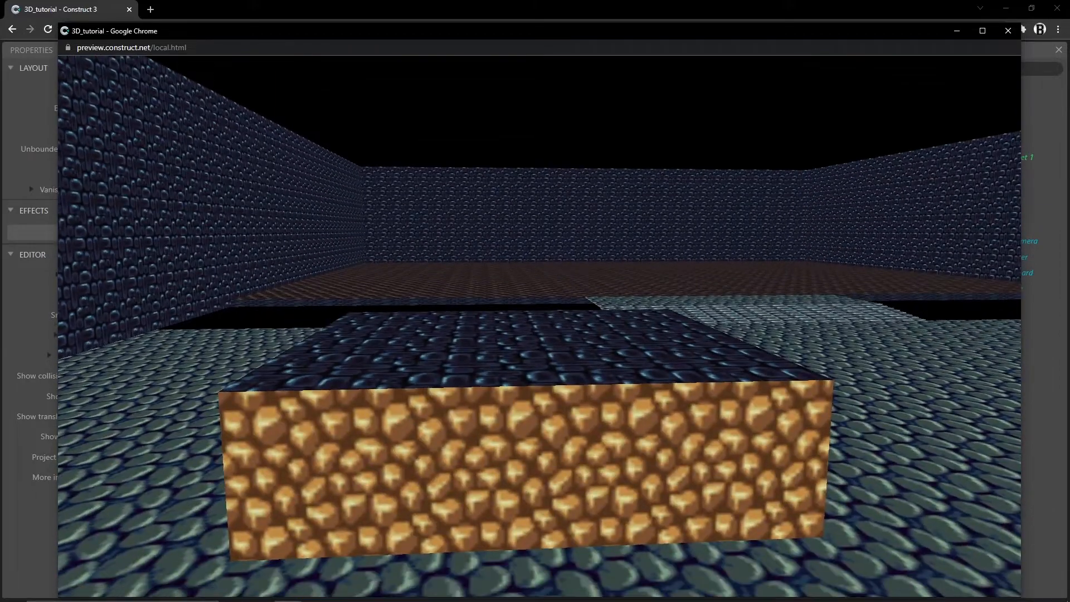
key(space)
key(space)
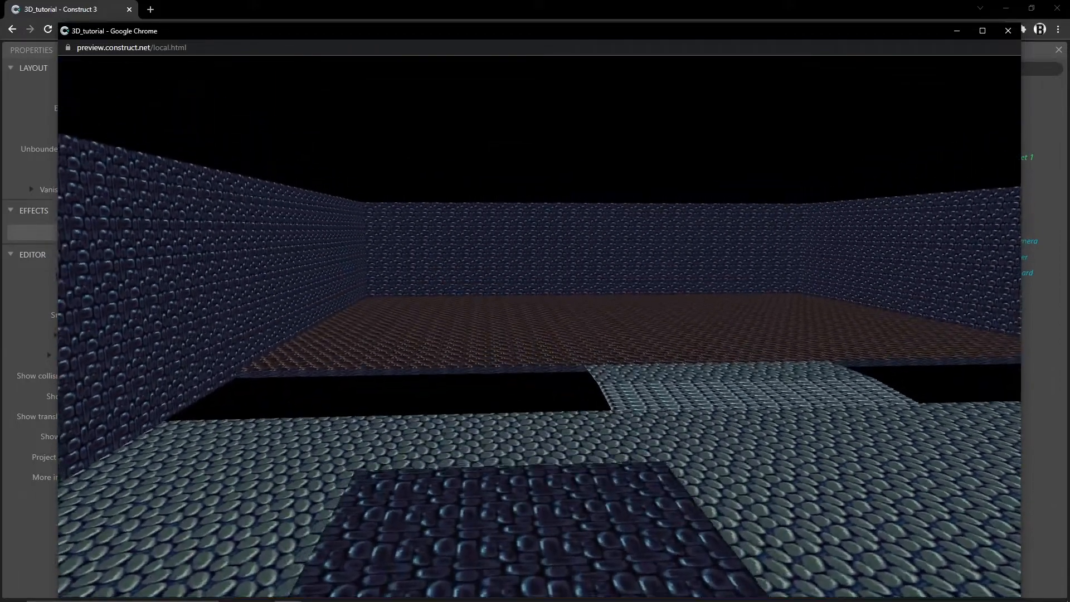
key(Escape)
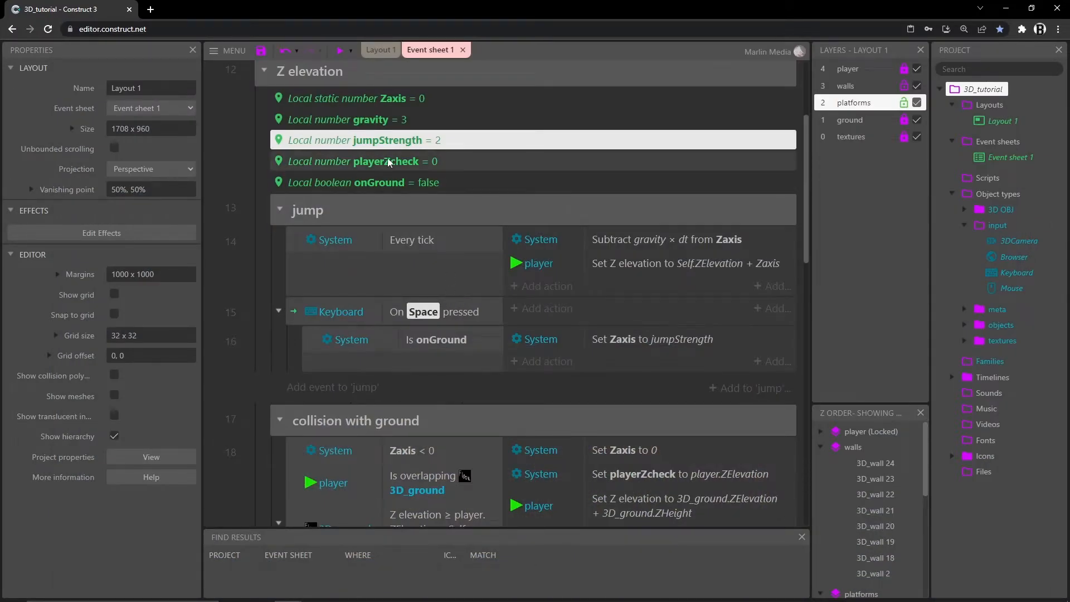
- Set the initial value of the local variable gravity to 4.5
click(377, 120)
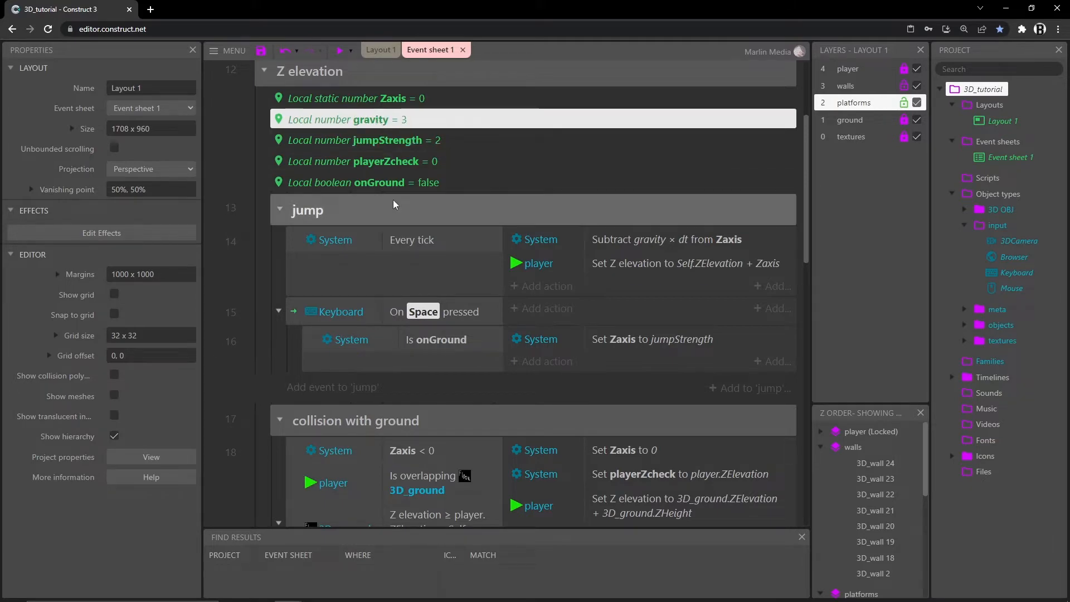
double_click(366, 121)
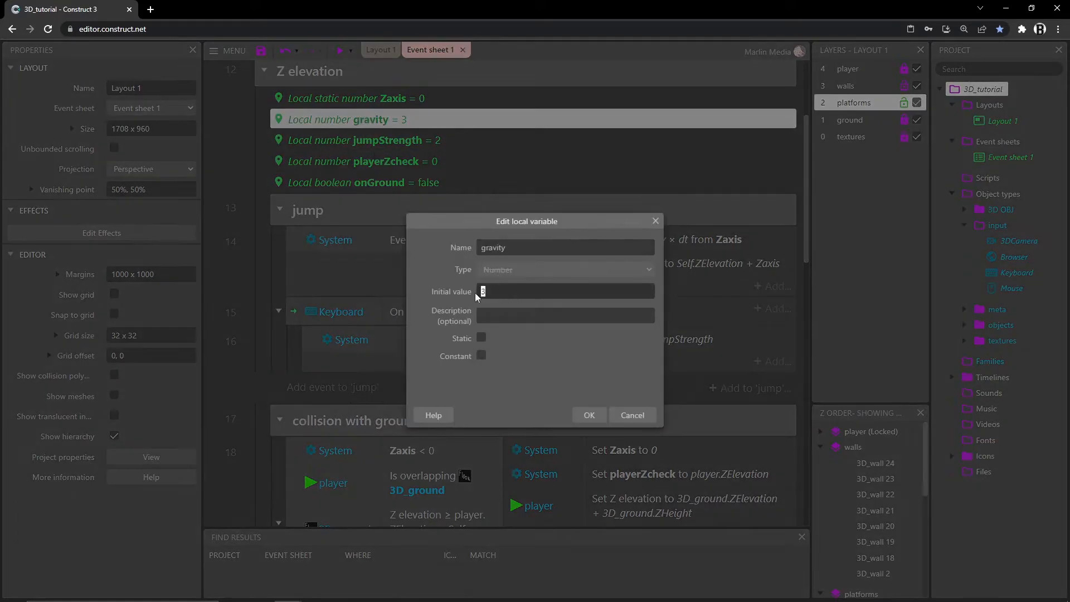
click(485, 292)
text(4.5)
key(Return)
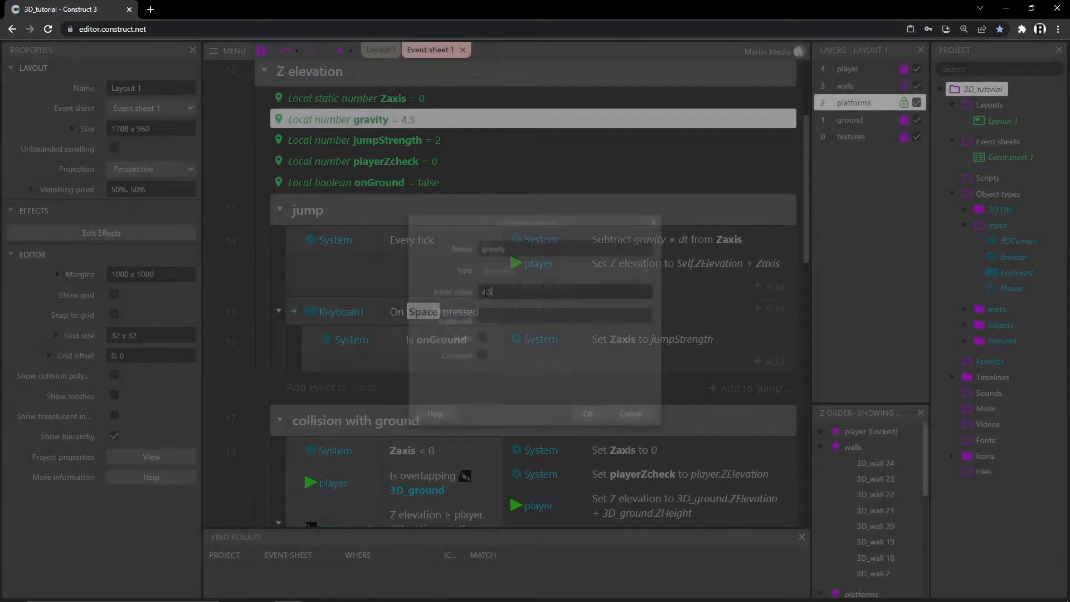
- Preview the layout, test jumping onto and off the raised platform from several positions, and close the preview
click(344, 51)
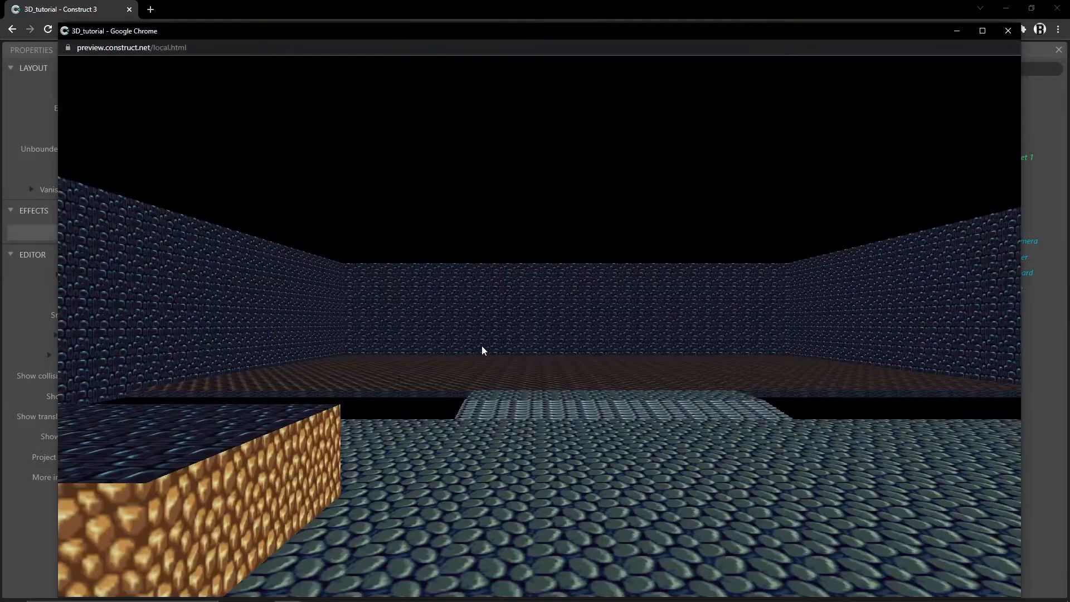
key(space)
key(a)
key(space)
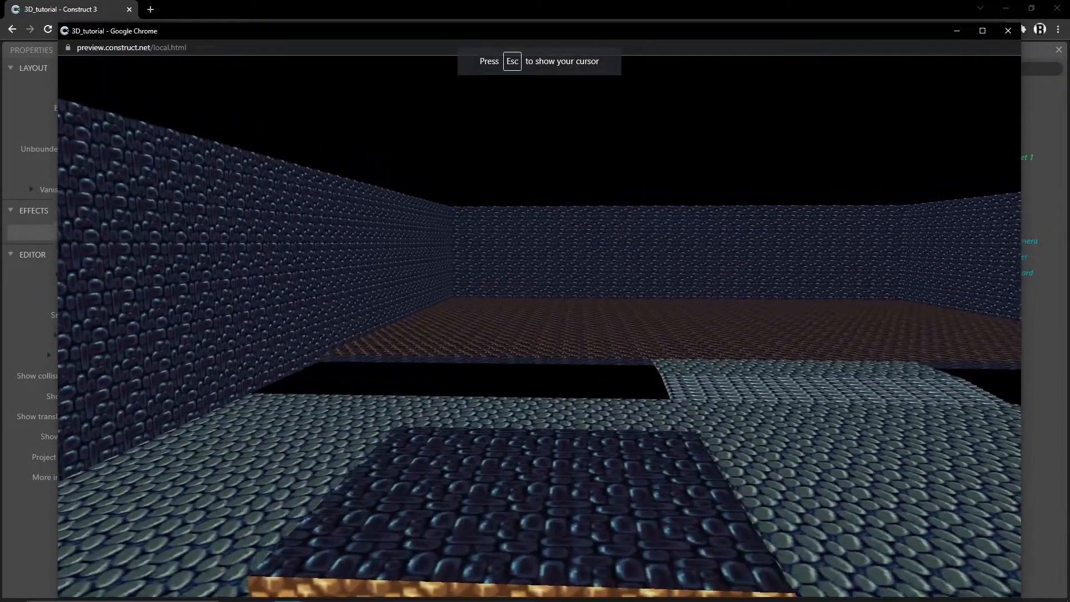
key(w)
key(space)
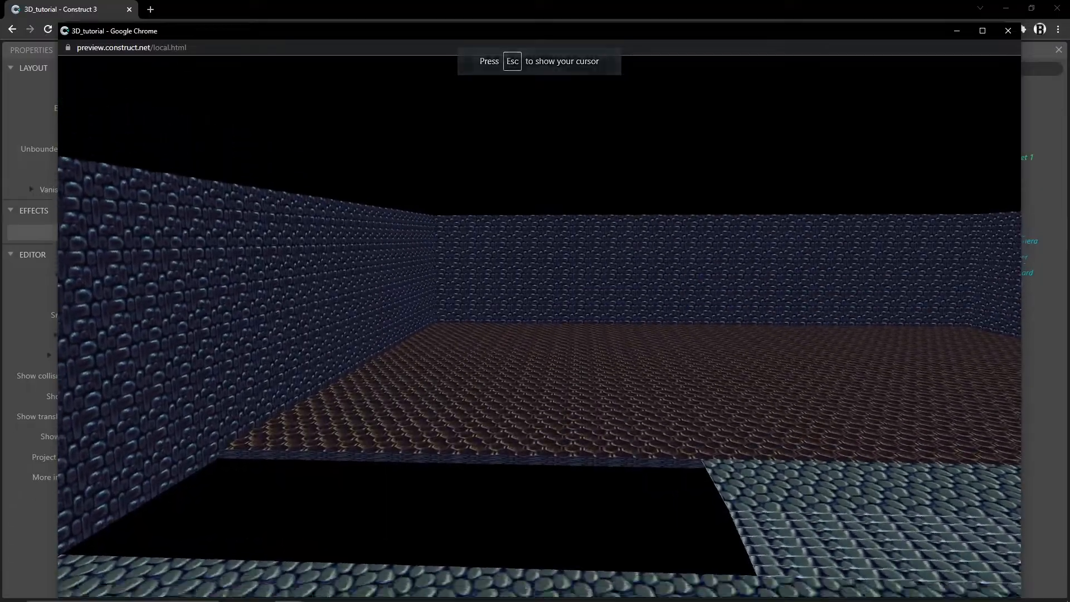
key(a)
key(w)
key(space)
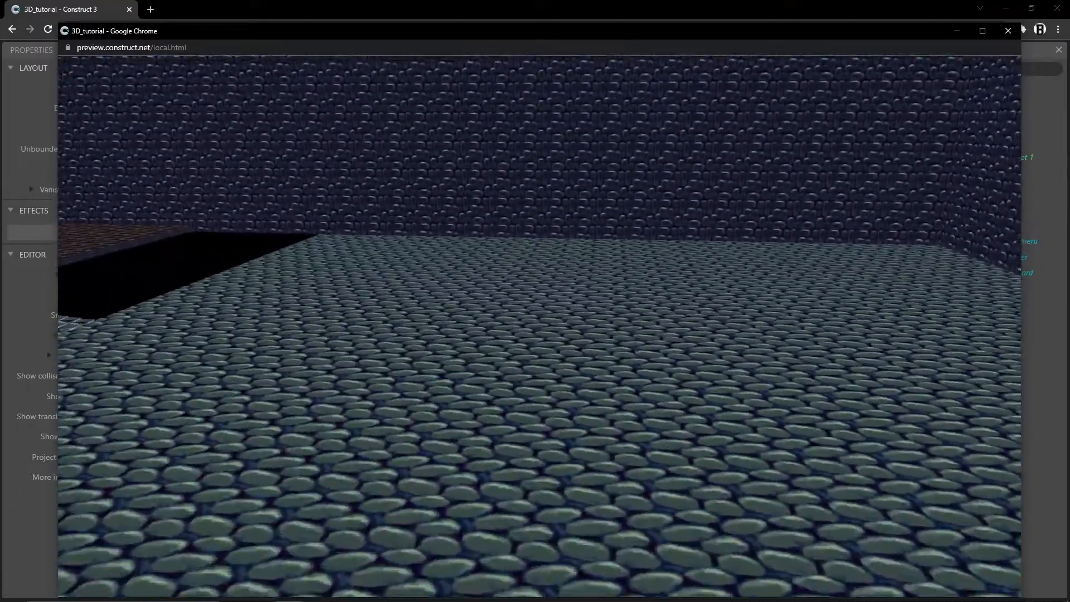
key(s)
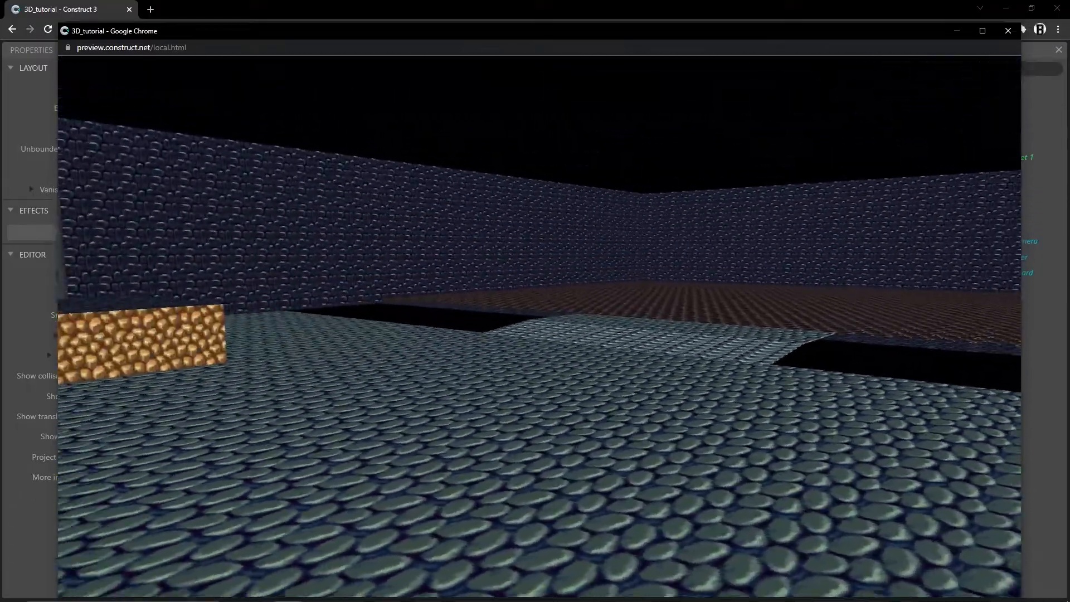
key(w)
key(space)
key(space)
key(s)
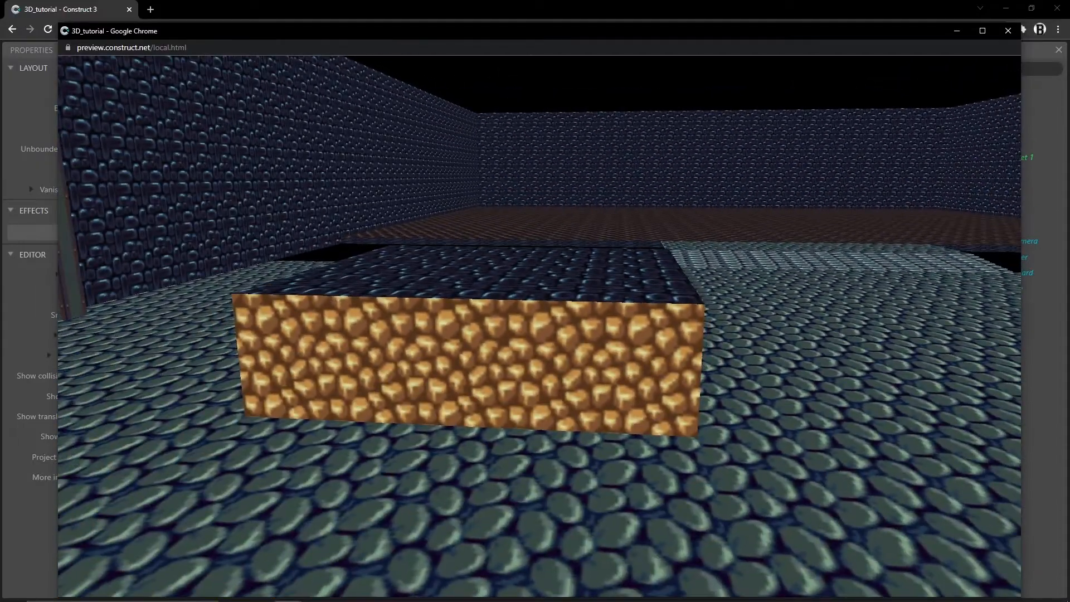
key(space)
key(space)
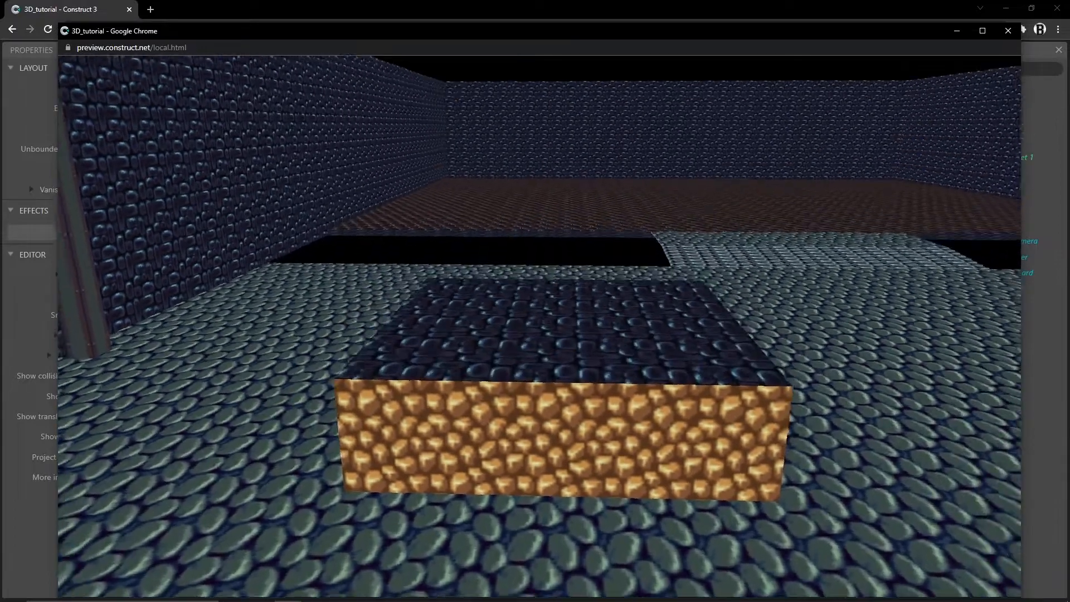
key(w)
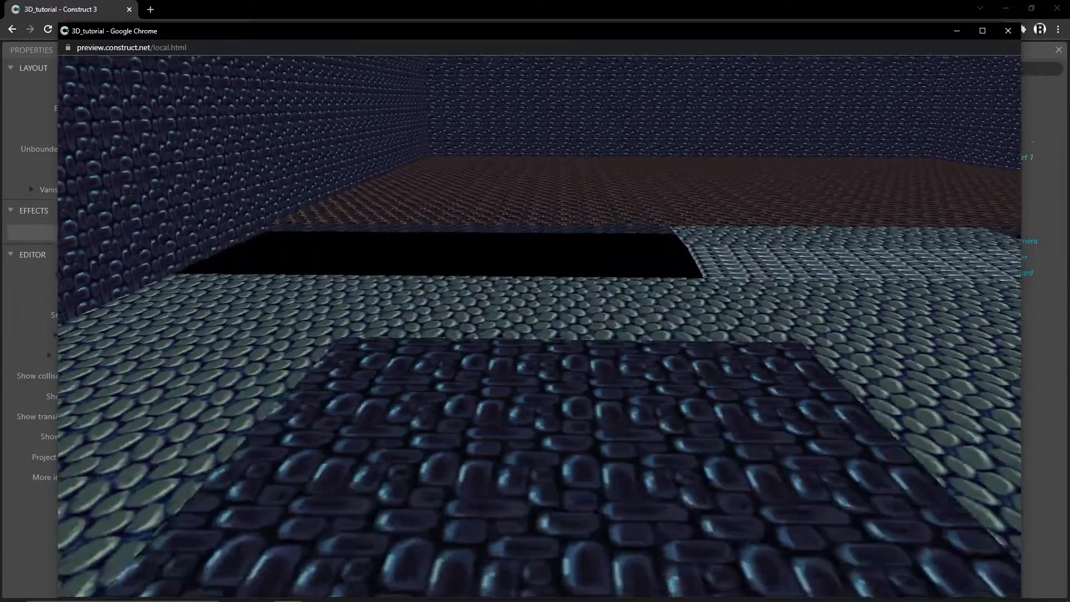
key(s)
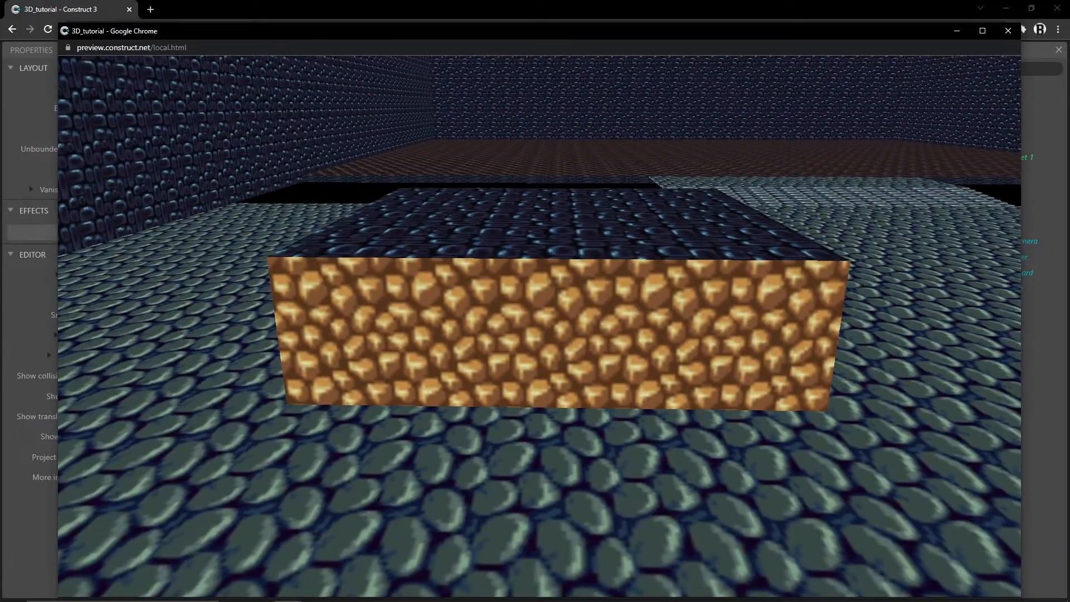
key(Escape)
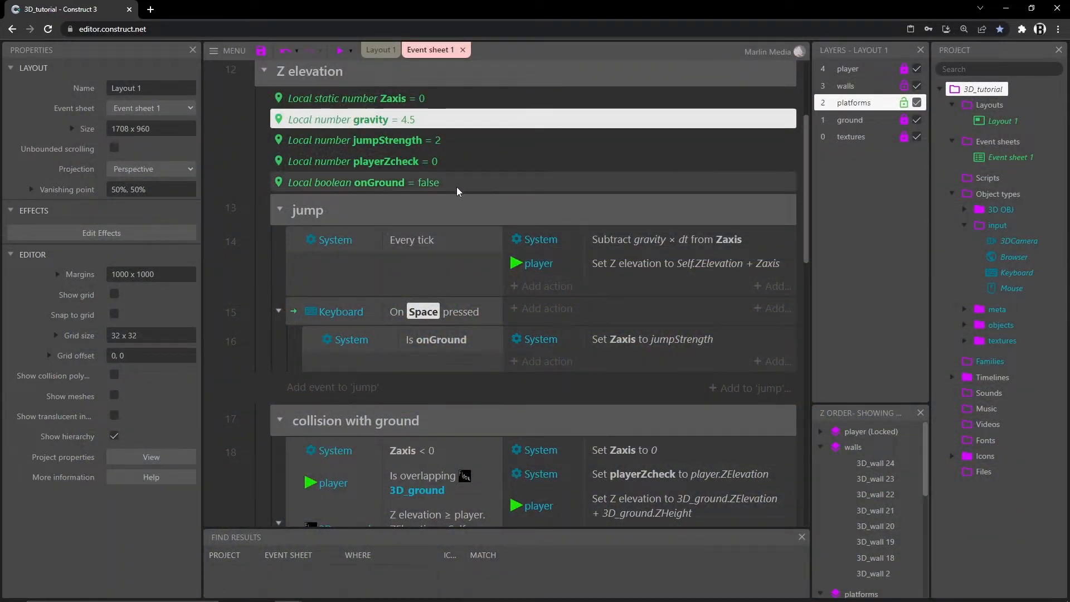
- Set the initial value of the local variable jumpStrength to 3.8
double_click(396, 139)
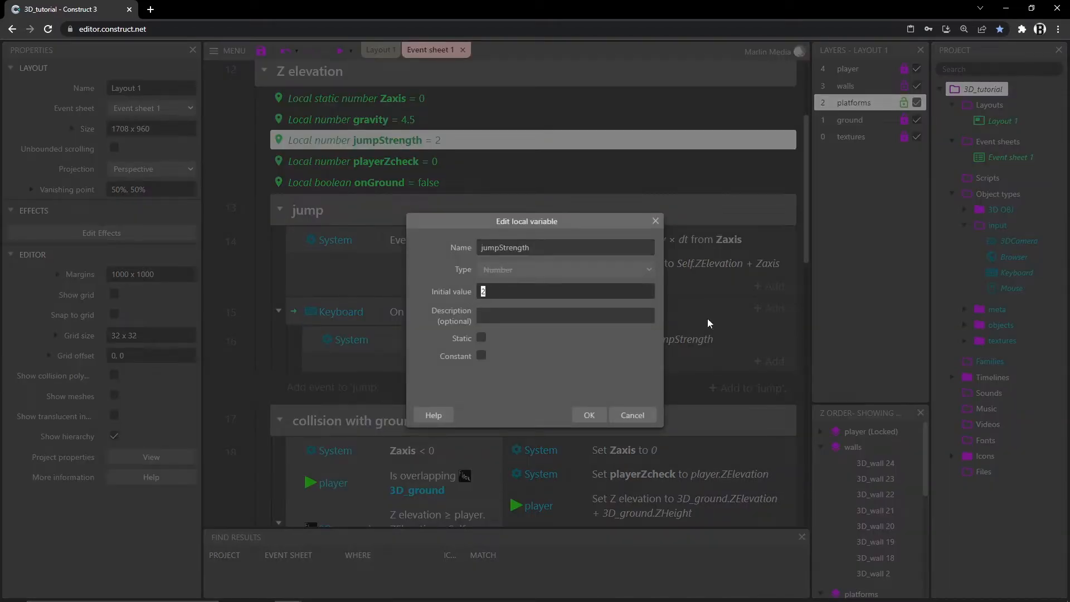
text(3.8)
key(Return)
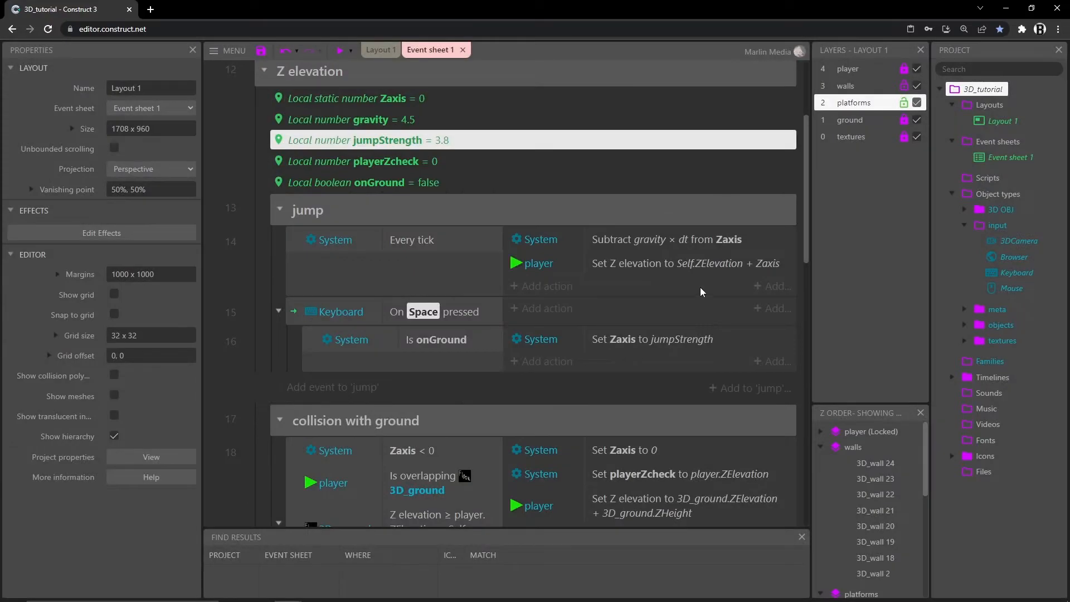
- Preview the layout, make several jumps beside the raised platform to test the jump height, and close the preview
click(340, 51)
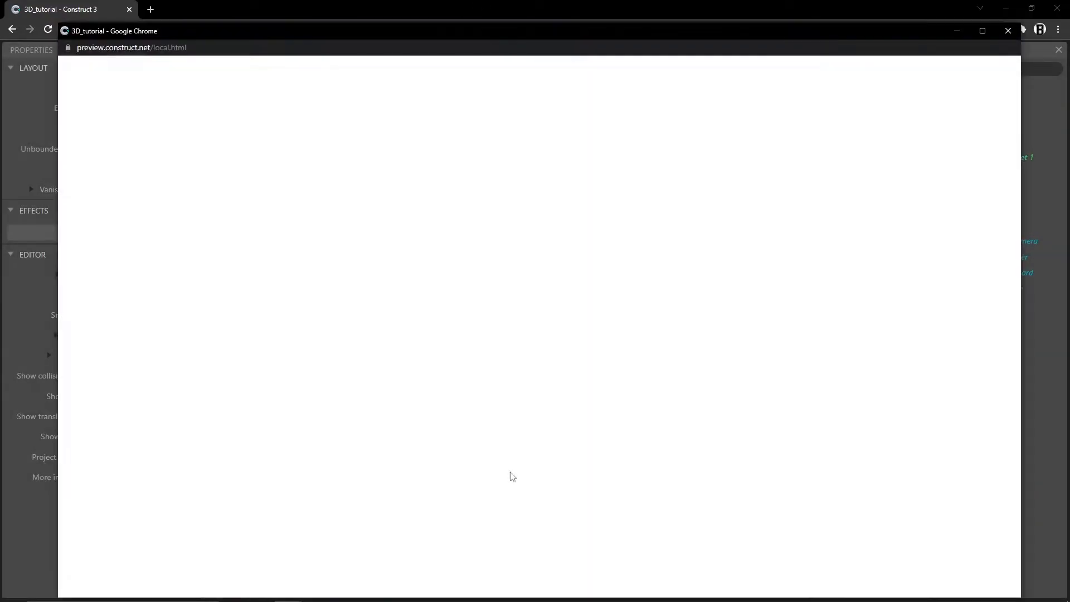
key(space)
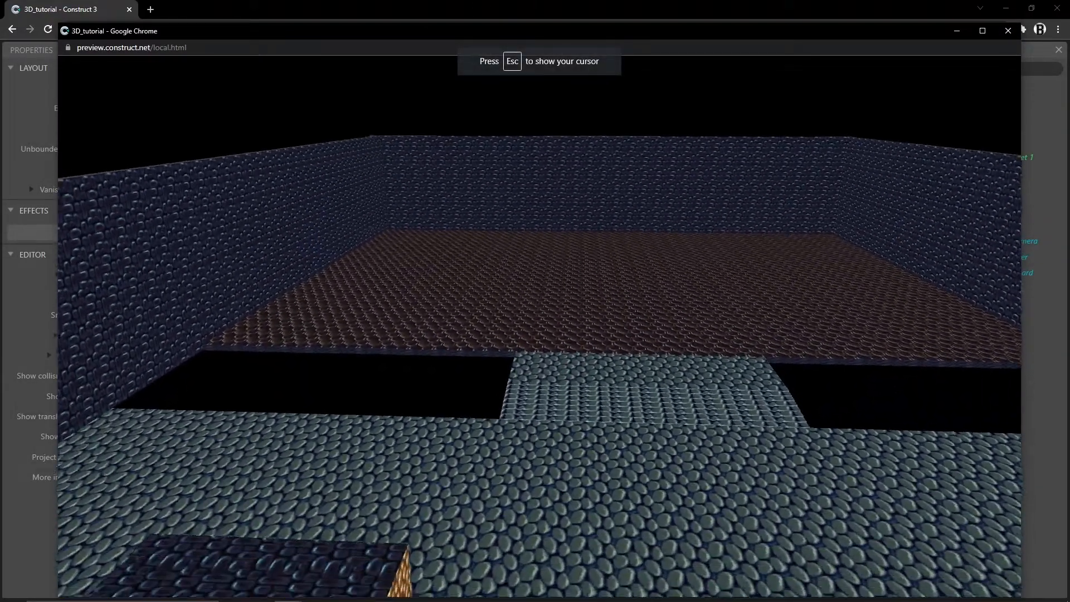
key(space)
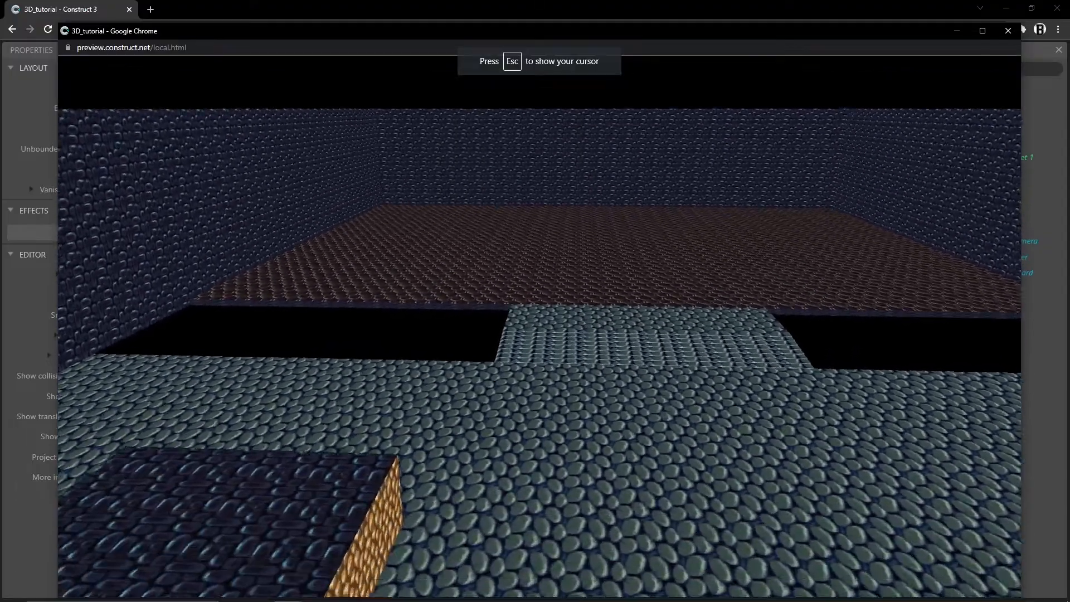
key(space)
key(space)
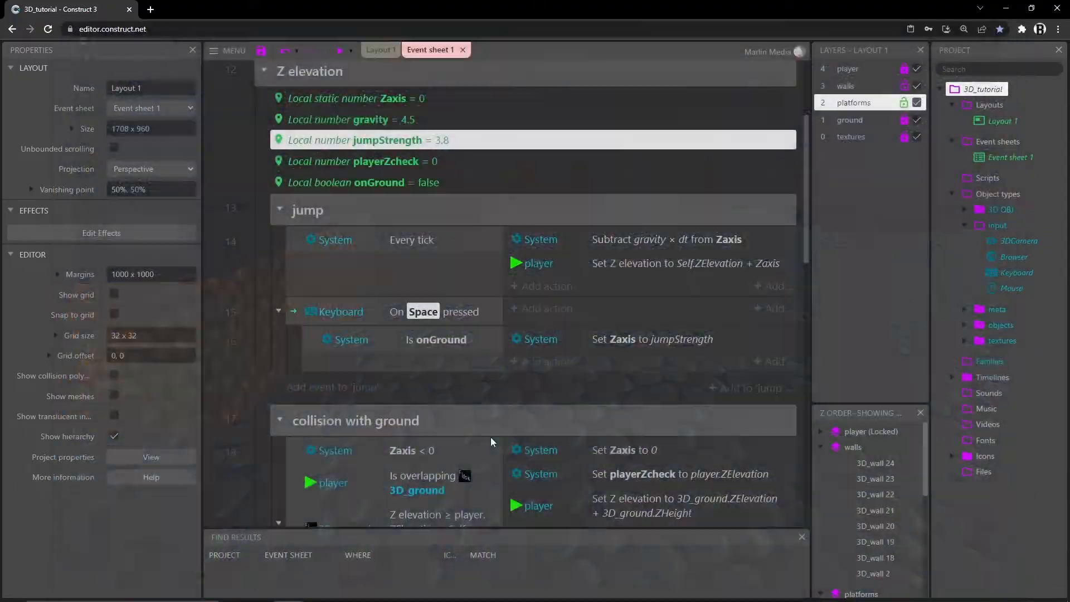
- Set the initial value of the local variable gravity to 12
double_click(368, 122)
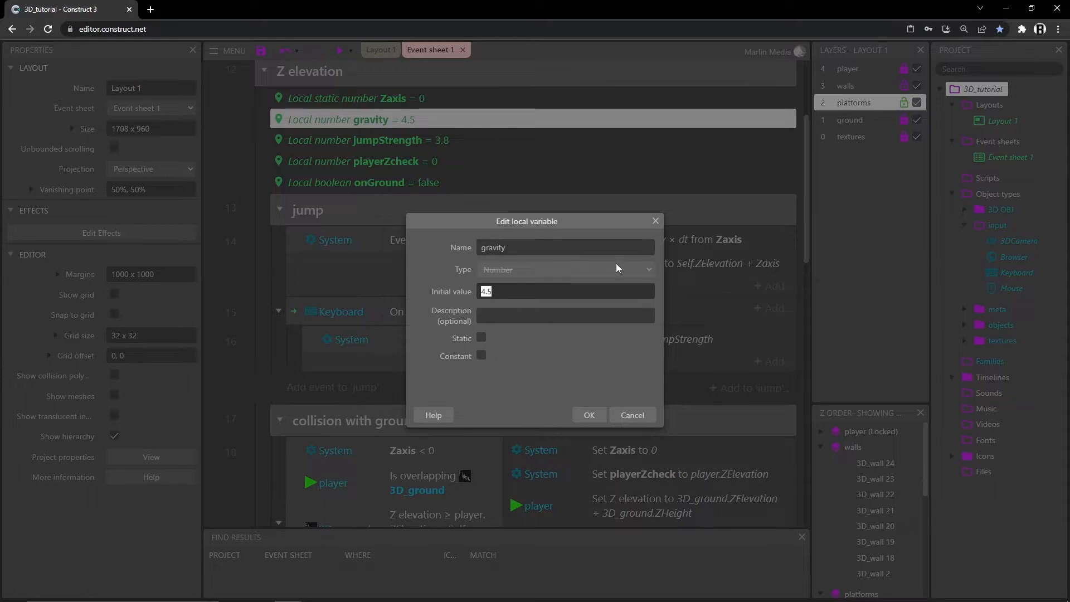
text(12)
key(Return)
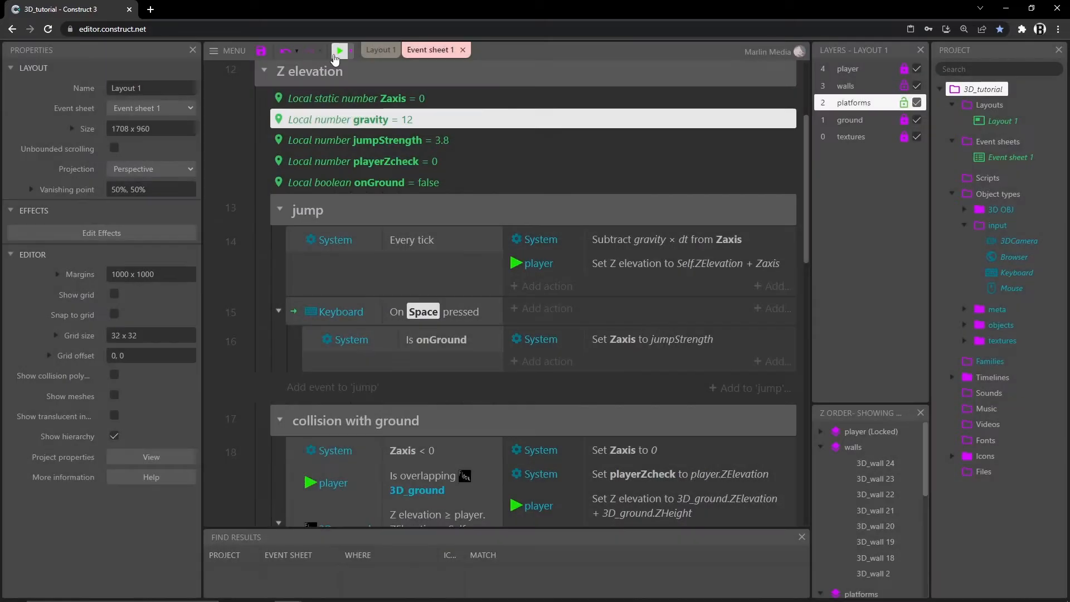
- Preview the layout, repeatedly jump on and around the raised platform to test the jump feel, and close the preview
click(339, 50)
click(412, 410)
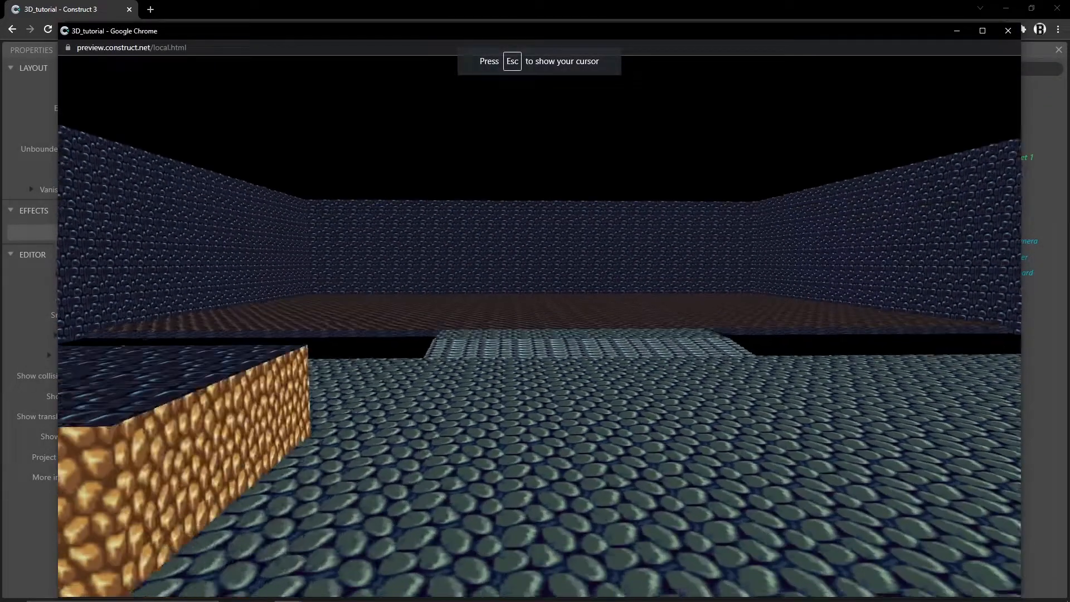
key(space)
key(space)
key(w)
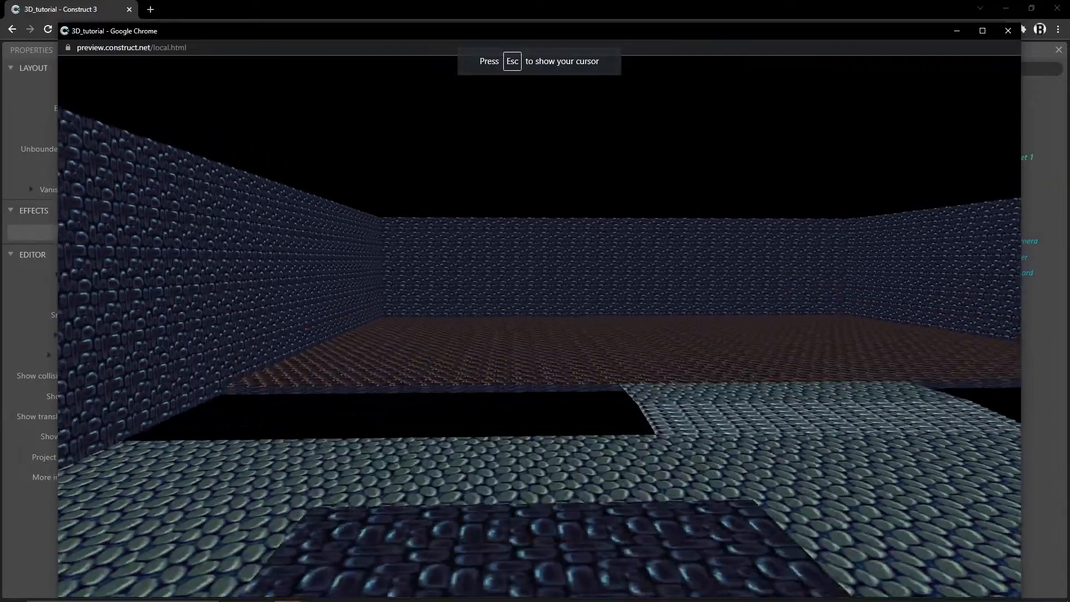
key(s)
key(space)
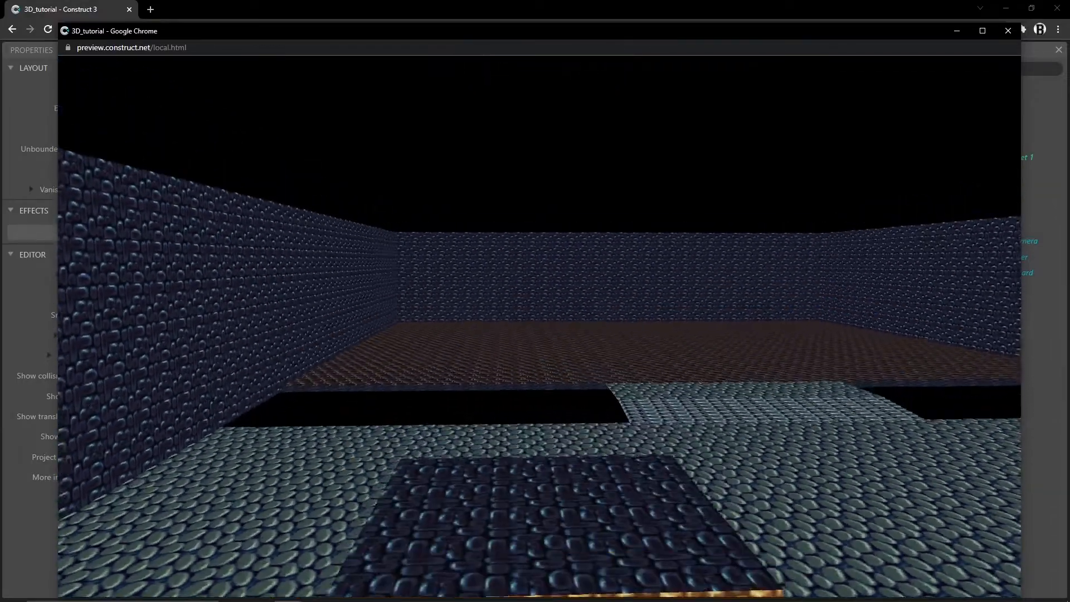
key(space)
key(space)
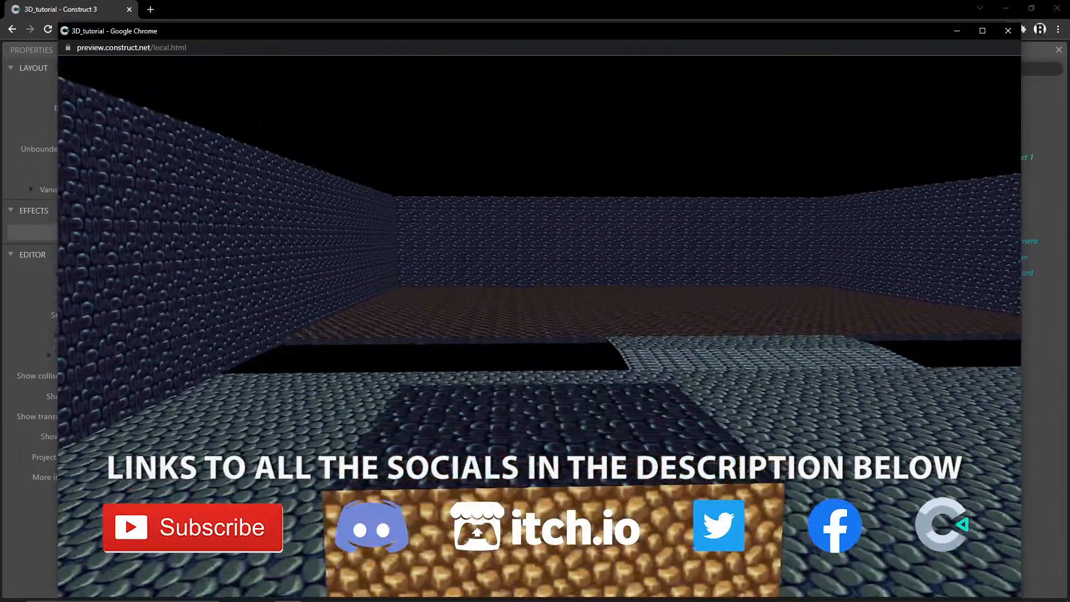
key(space)
key(w)
key(s)
key(space)
key(w)
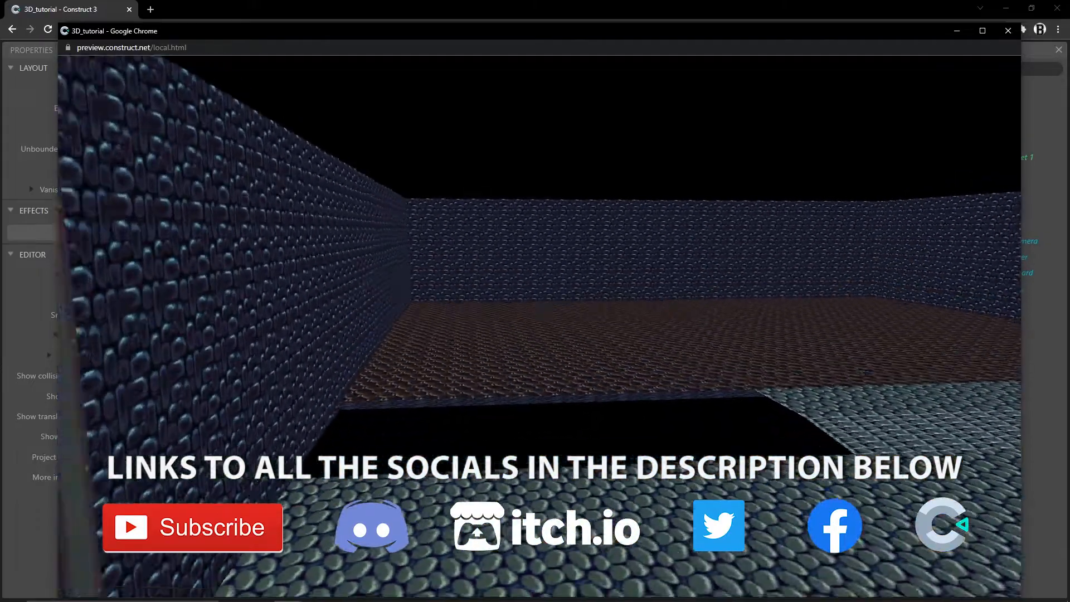
key(s)
key(d)
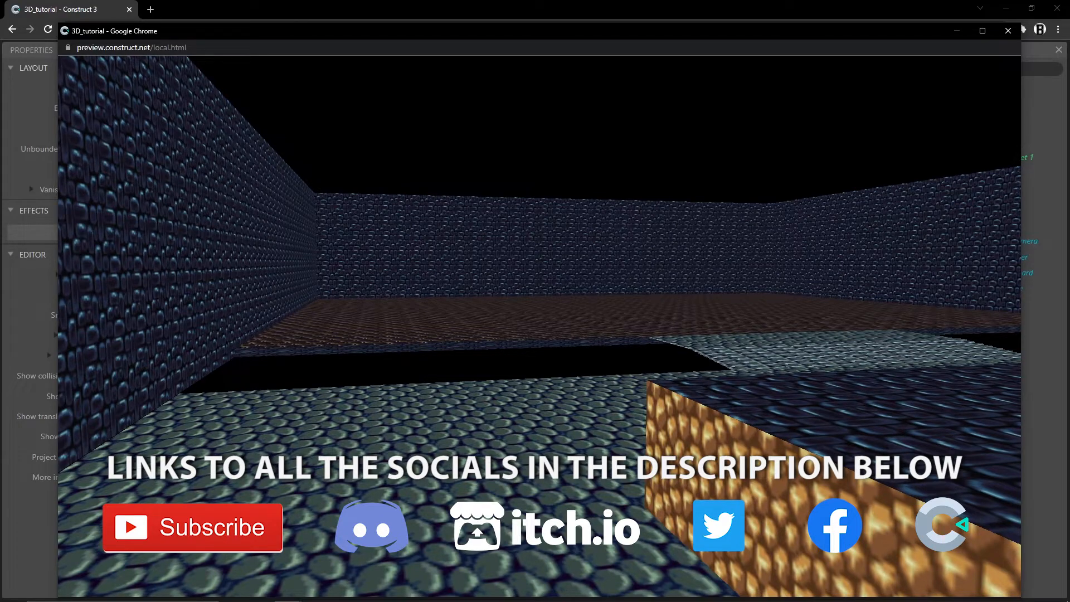
key(alt+F4)
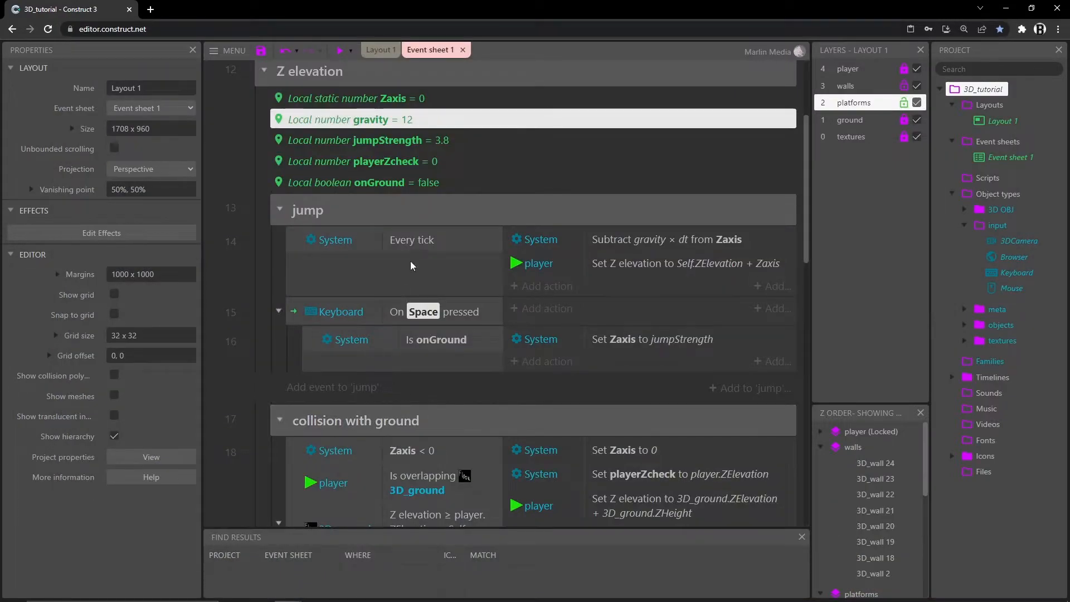
- Review the jumpStrength and gravity variables in the Z elevation group of the event sheet, leaving nothing selected
click(380, 143)
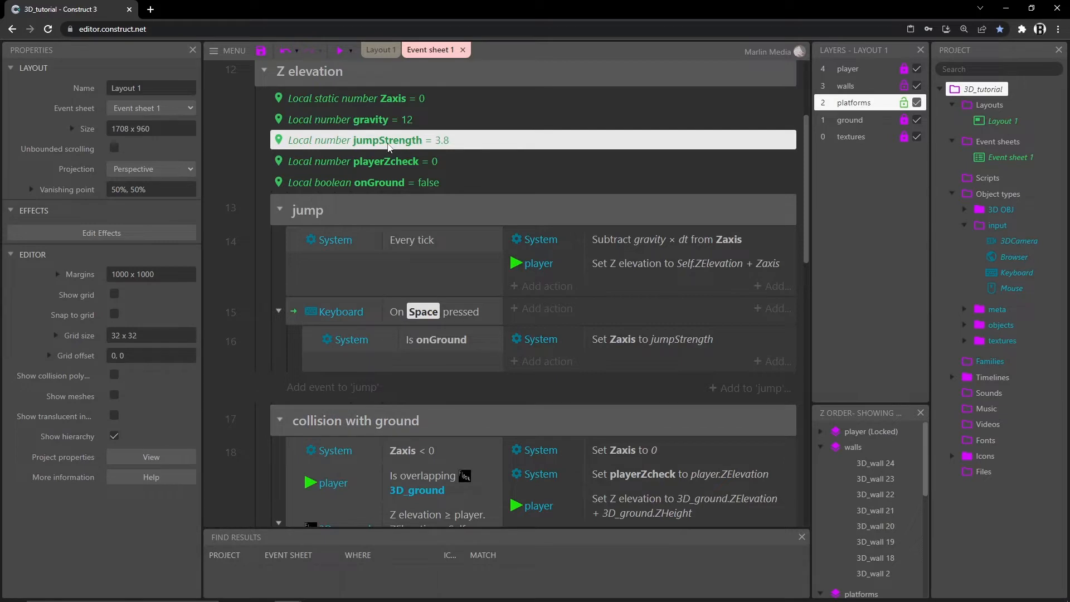
click(359, 124)
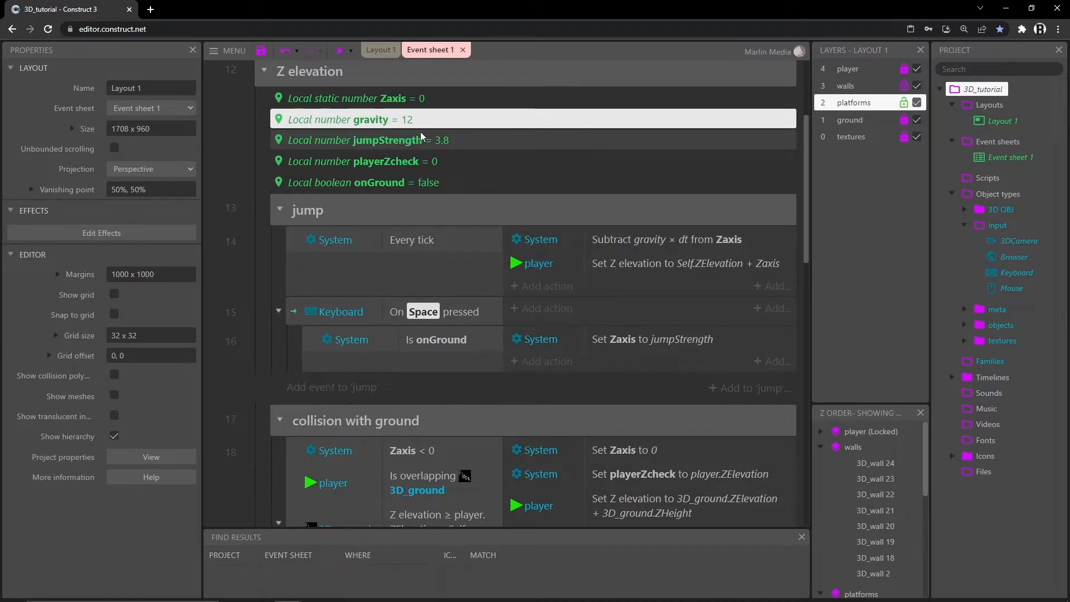
click(218, 125)
scroll(252, 160, up, 2)
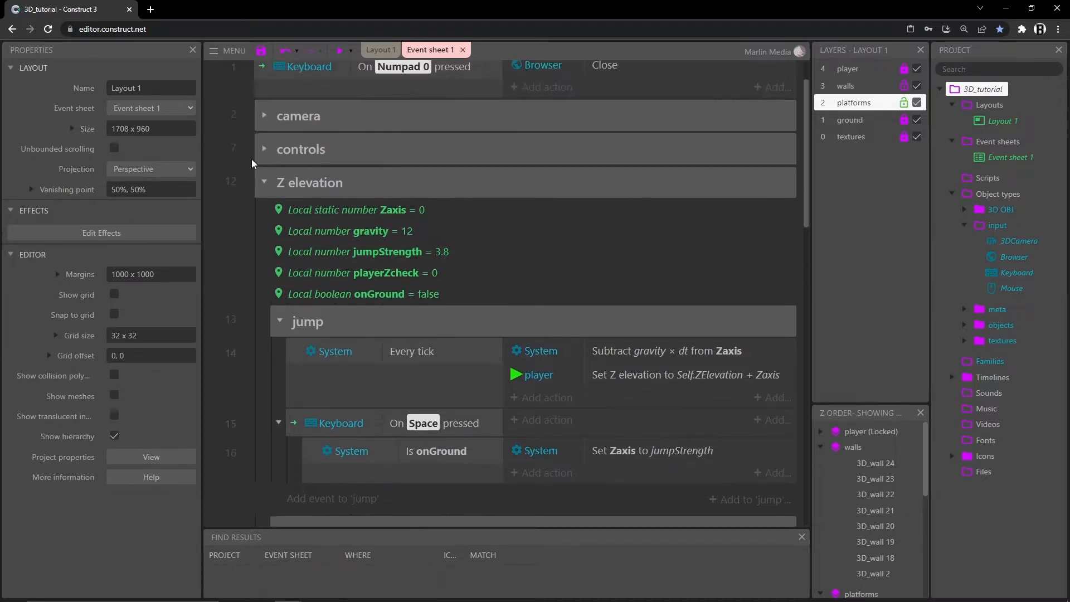
scroll(342, 186, down, 2)
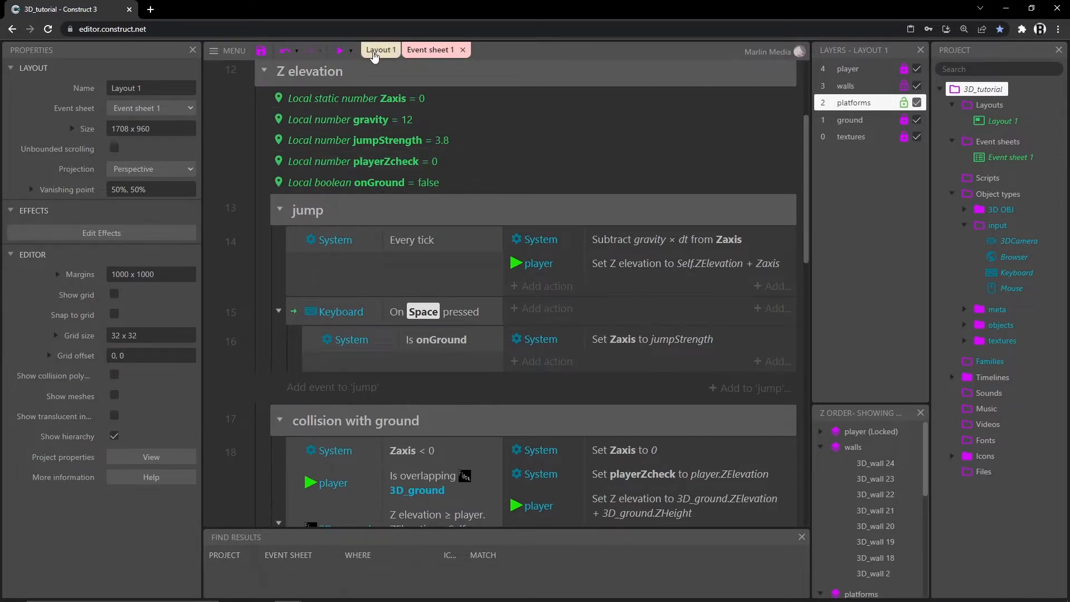
- Open Layout 1 and examine the raised platform, the gap and the crossing between the two ground areas
click(377, 50)
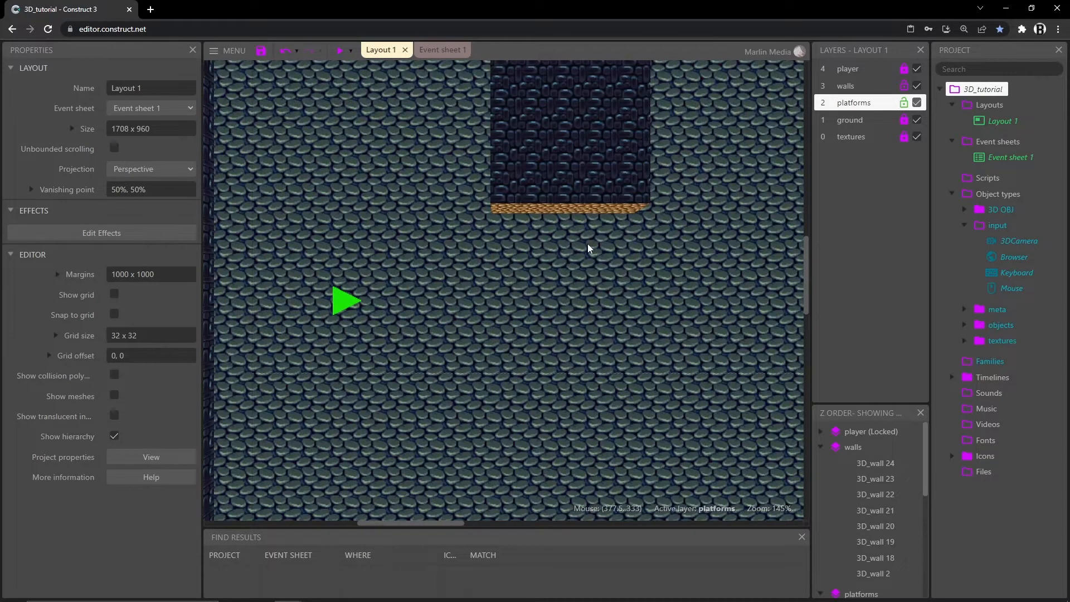
ctrl+scroll(588, 243, down, 3)
middle_drag(687, 292, 409, 349)
ctrl+scroll(552, 270, down, 2)
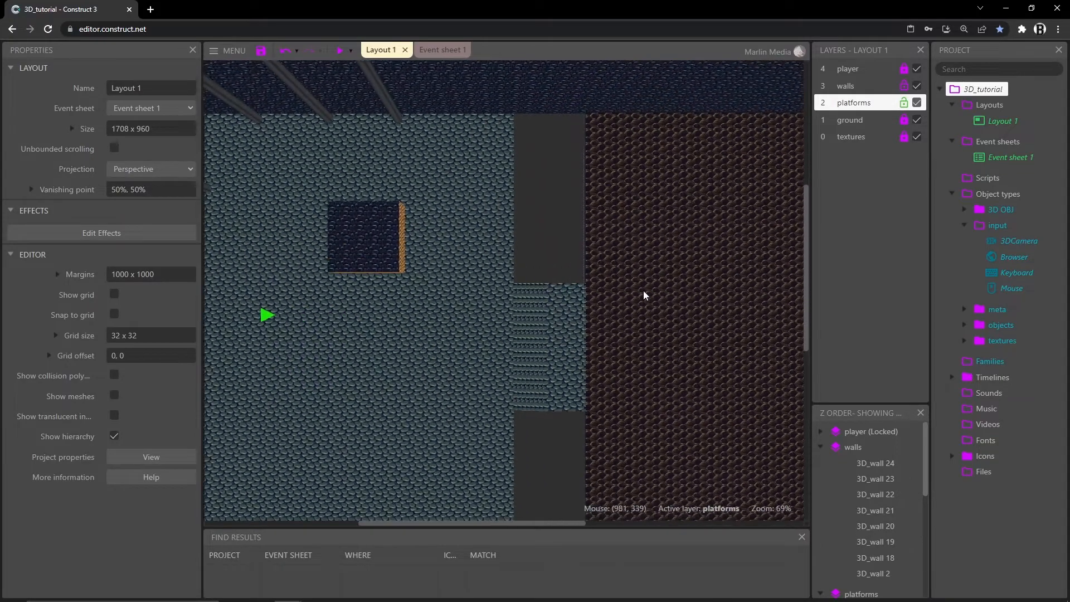
middle_drag(672, 302, 702, 303)
middle_drag(506, 342, 617, 285)
ctrl+scroll(656, 258, up, 5)
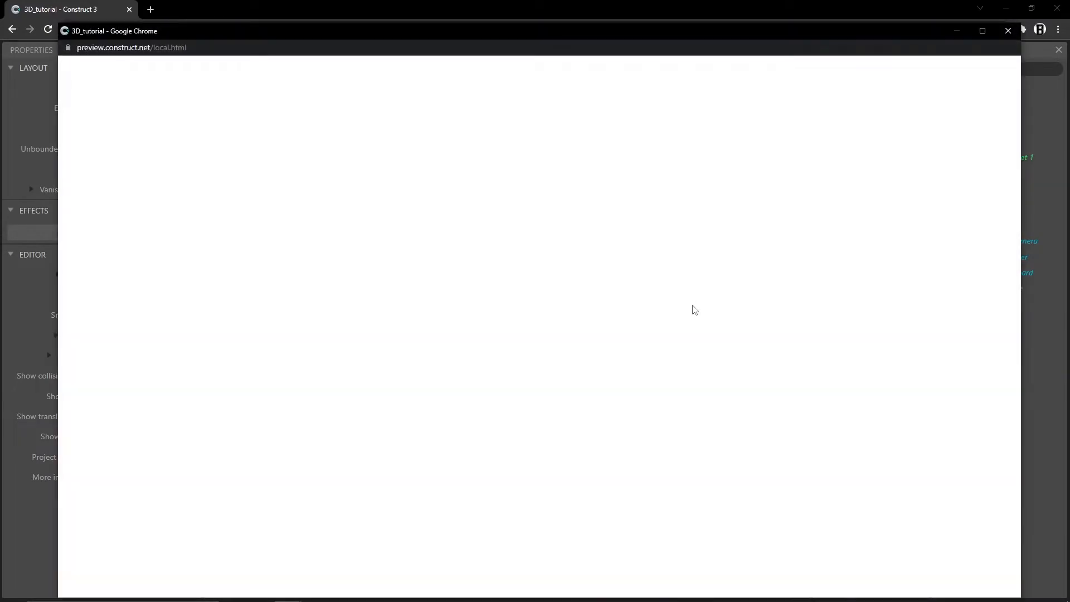
- Walk around the gap and the crossing in the preview, examining the ground edges from several angles, and close the preview
click(693, 309)
key(w)
key(a)
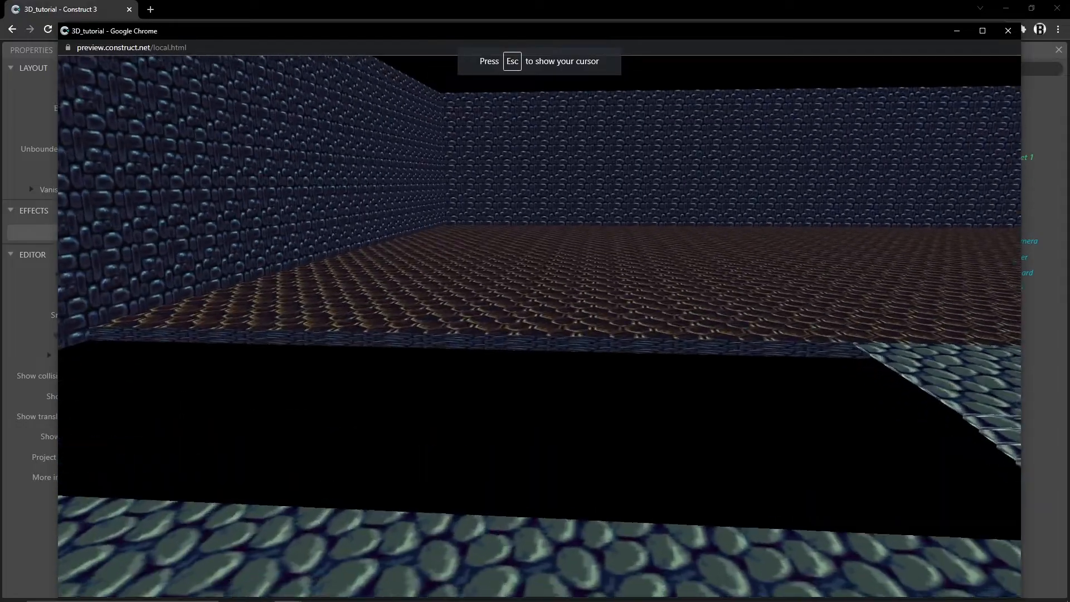
key(d)
key(w)
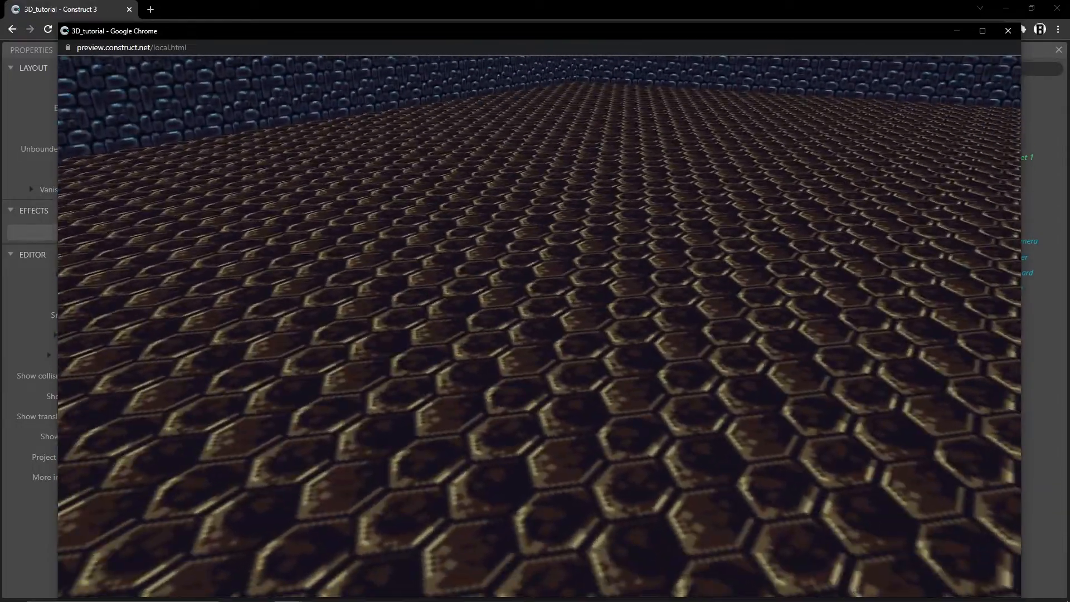
key(s)
key(a)
key(w)
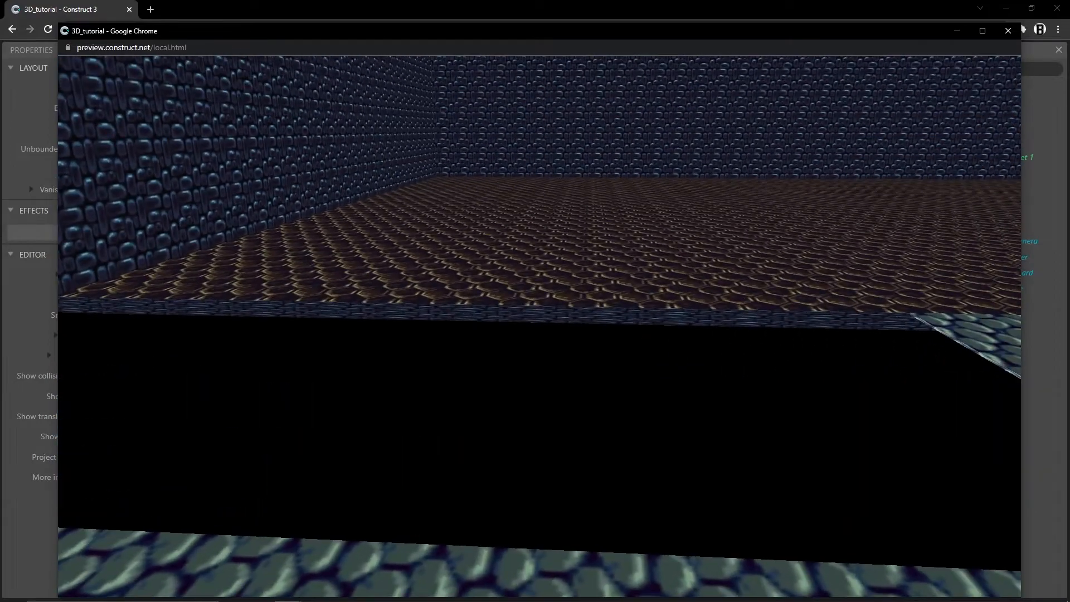
key(d)
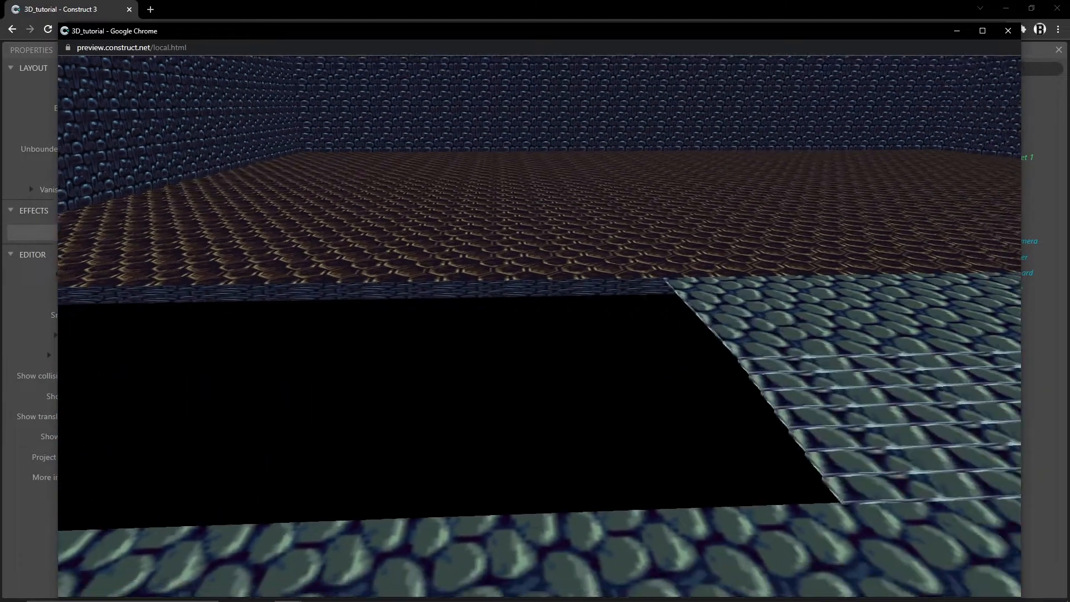
key(d)
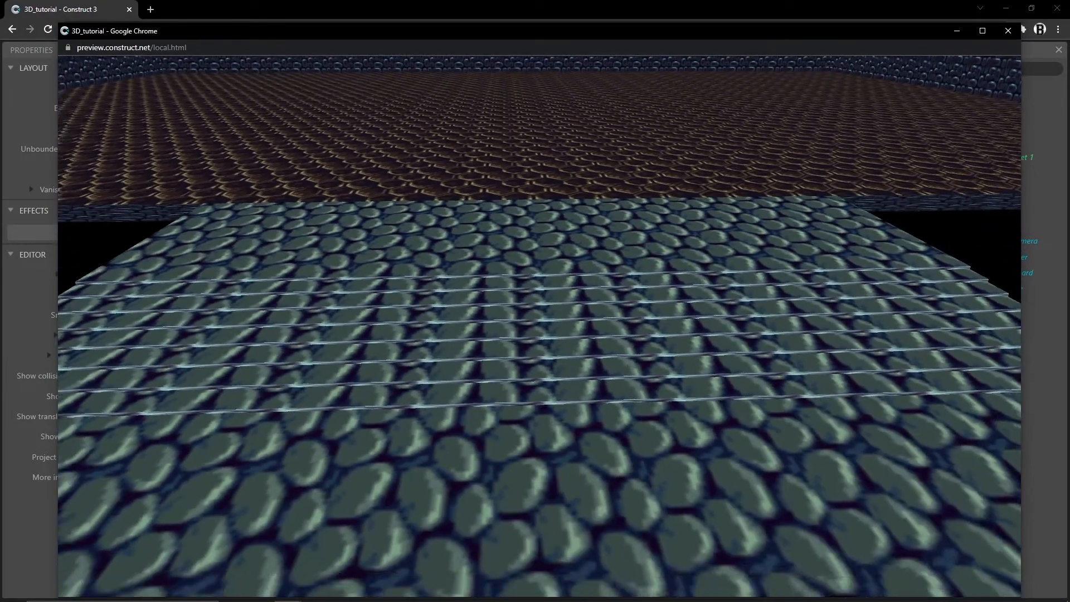
key(s)
key(d)
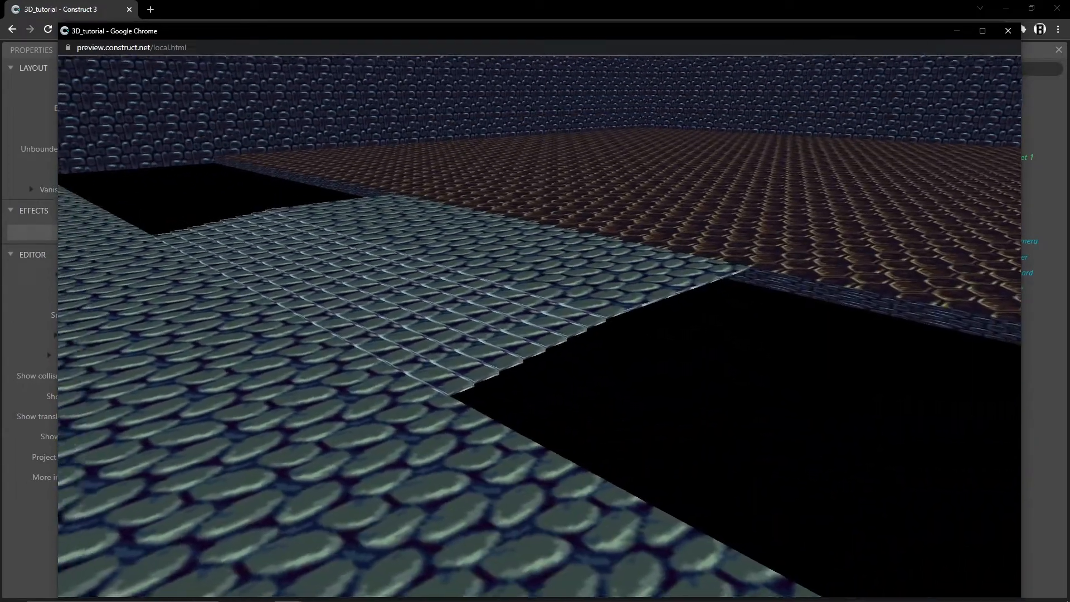
key(a)
key(Escape)
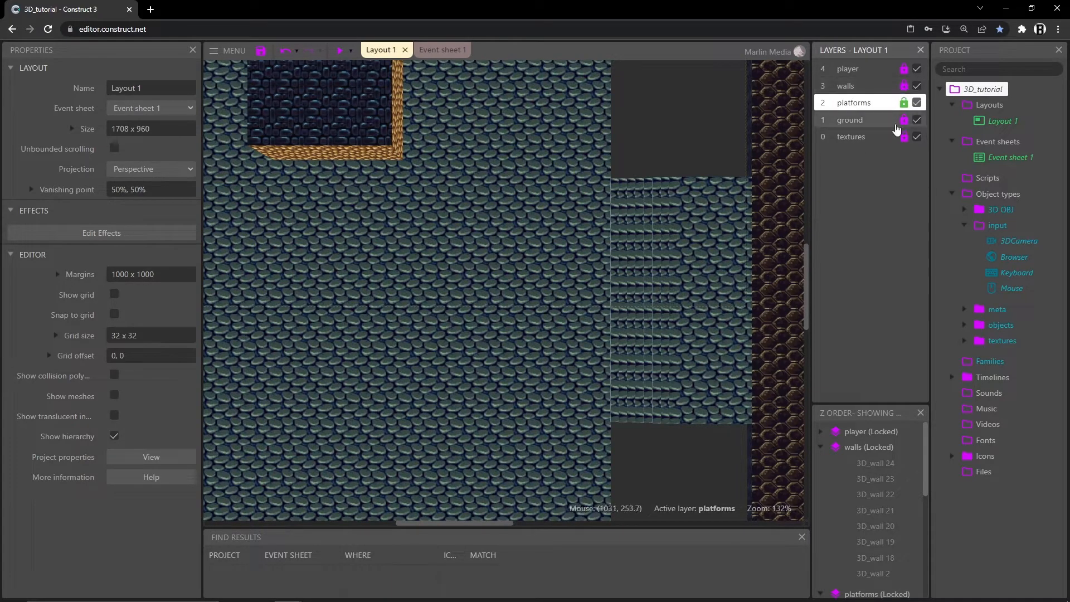
- Make the ground layer active, select all the 3D_ground pieces in the layout and set their Z tiling factor to 1
click(885, 122)
scroll(613, 306, down, 5)
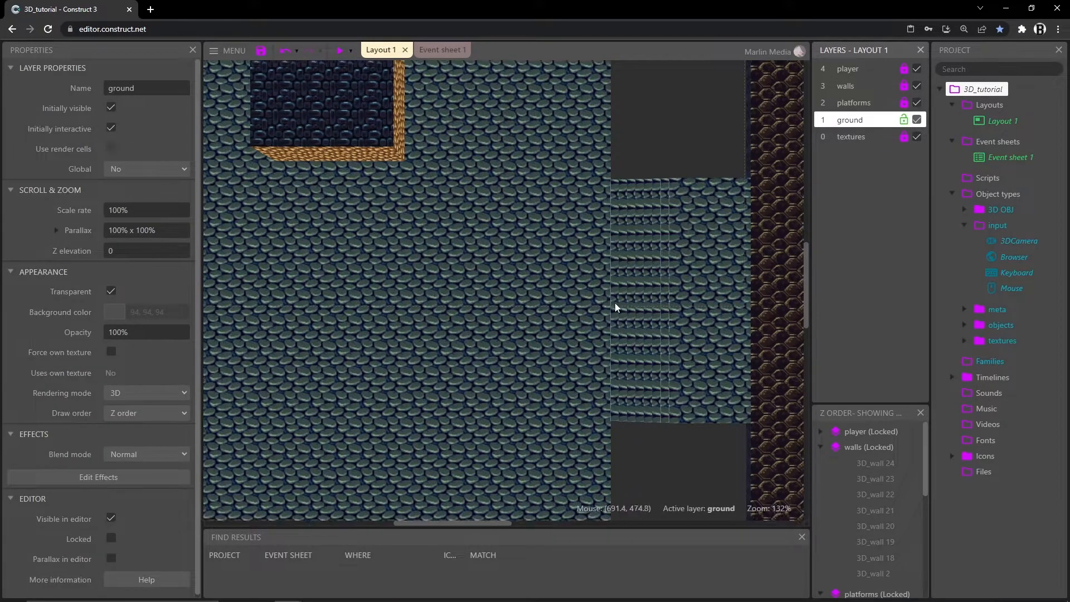
middle_drag(635, 338, 493, 303)
scroll(544, 290, down, 3)
drag(745, 408, 339, 120)
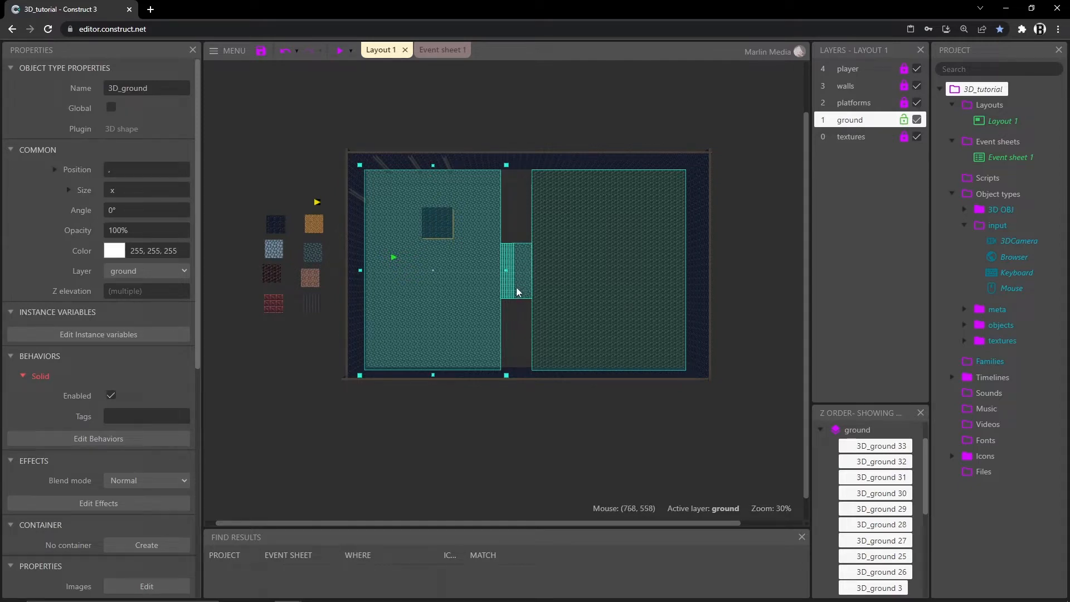
scroll(105, 276, down, 10)
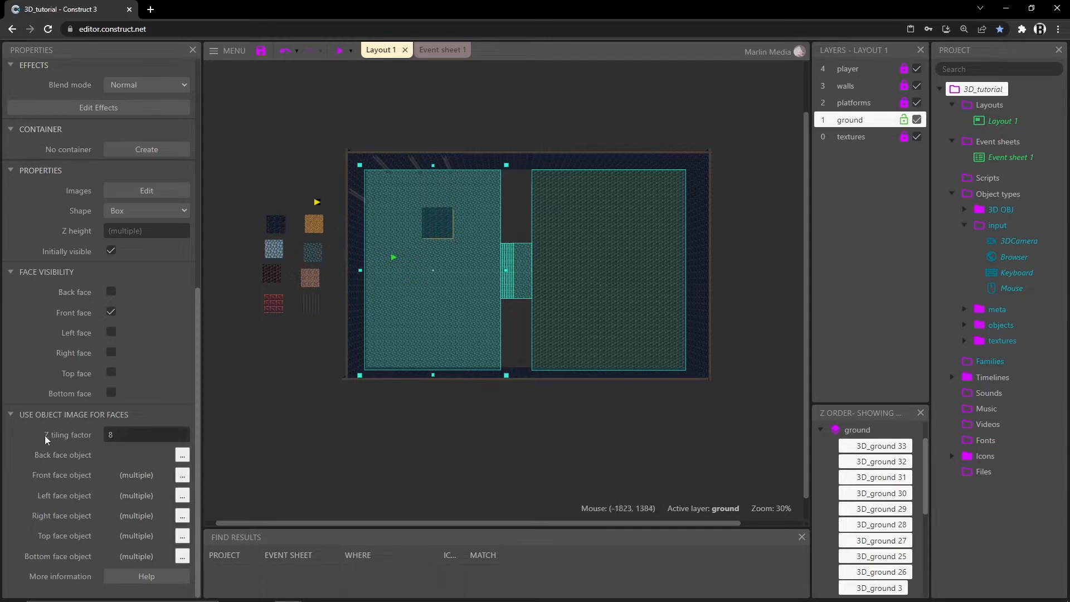
click(173, 435)
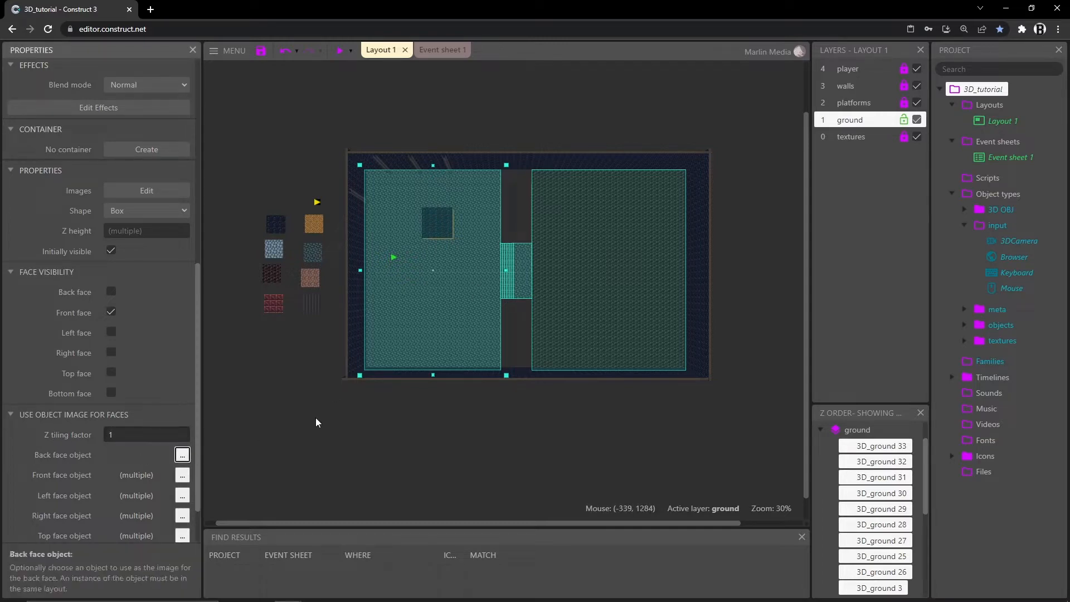
- Preview the layout, check the texture on the side faces of the ground across the gap, and close the preview
ctrl+scroll(578, 302, up, 5)
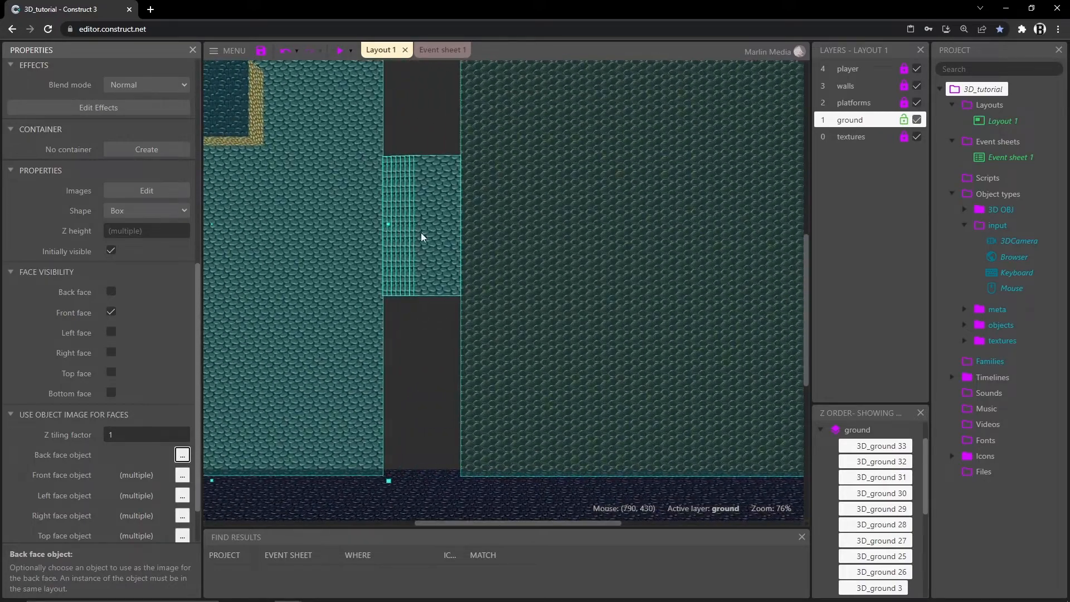
middle_drag(410, 241, 507, 334)
ctrl+scroll(507, 334, up, 5)
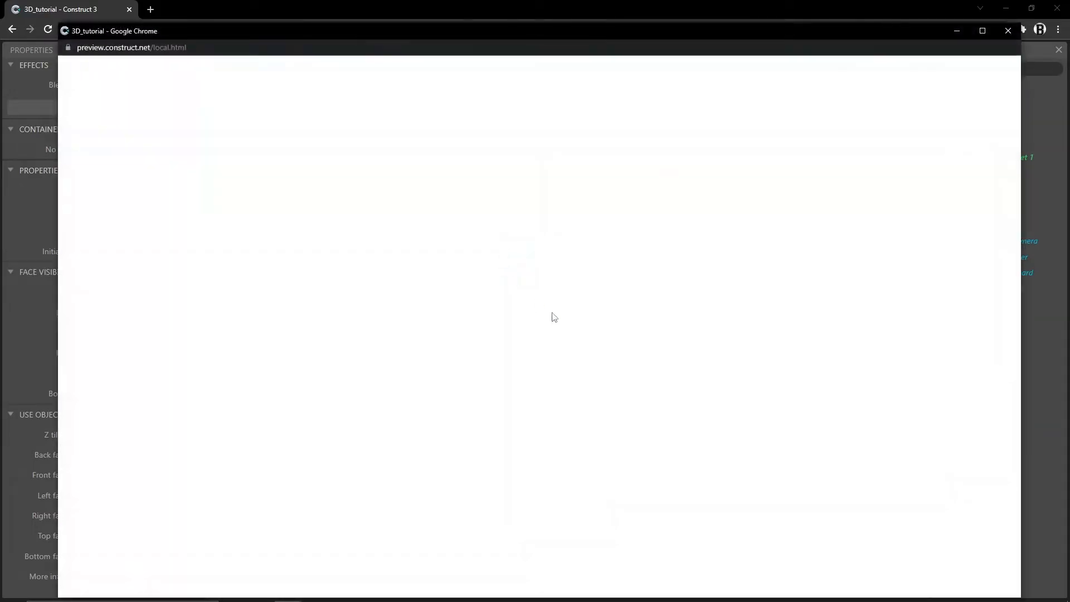
key(w)
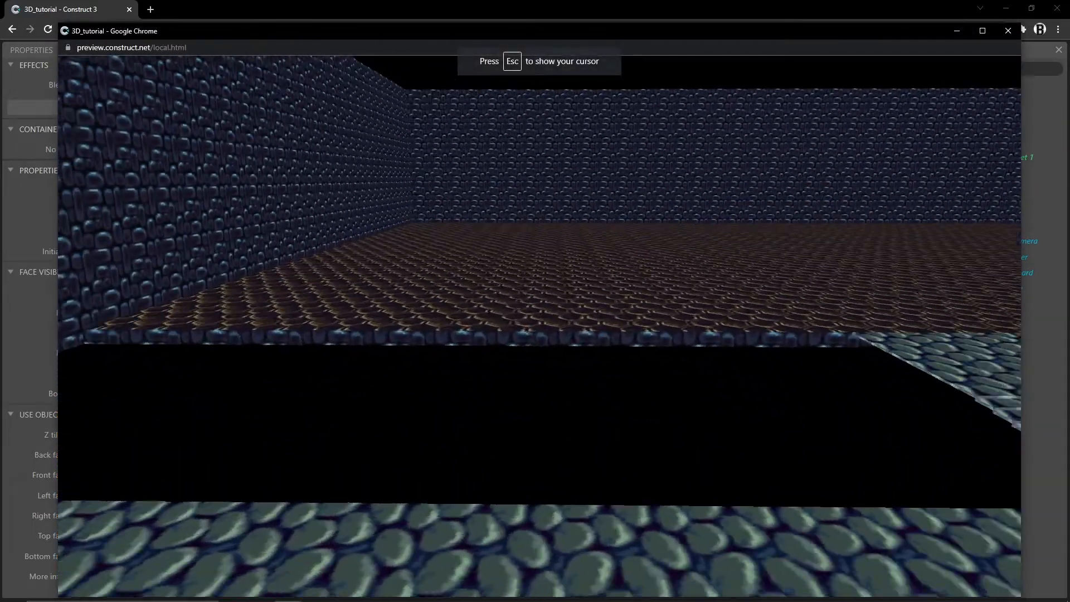
key(d)
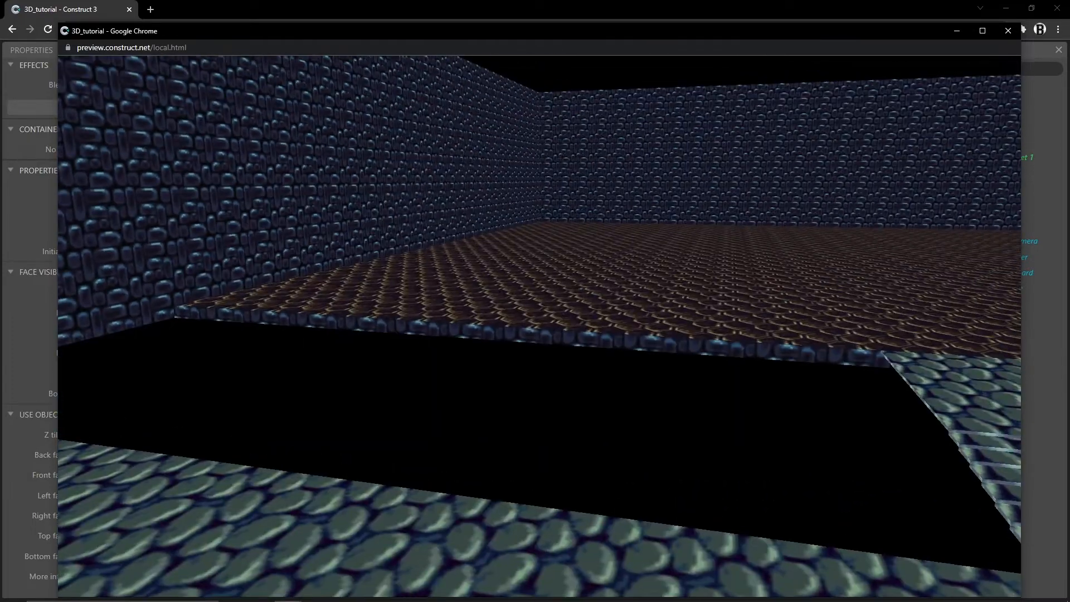
key(alt+F4)
- Set the Z height of the crossing's first 10 x 300 ground strip, next to the grey rock ground, to 5
ctrl+scroll(527, 251, down, 4)
click(530, 104)
scroll(533, 210, down, 3)
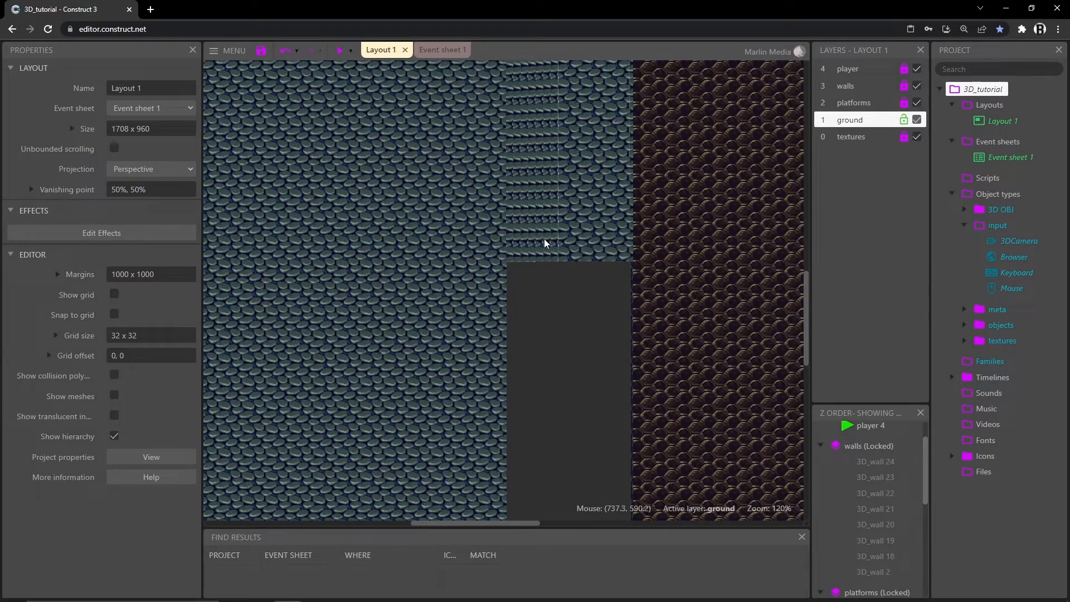
ctrl+scroll(515, 168, up, 6)
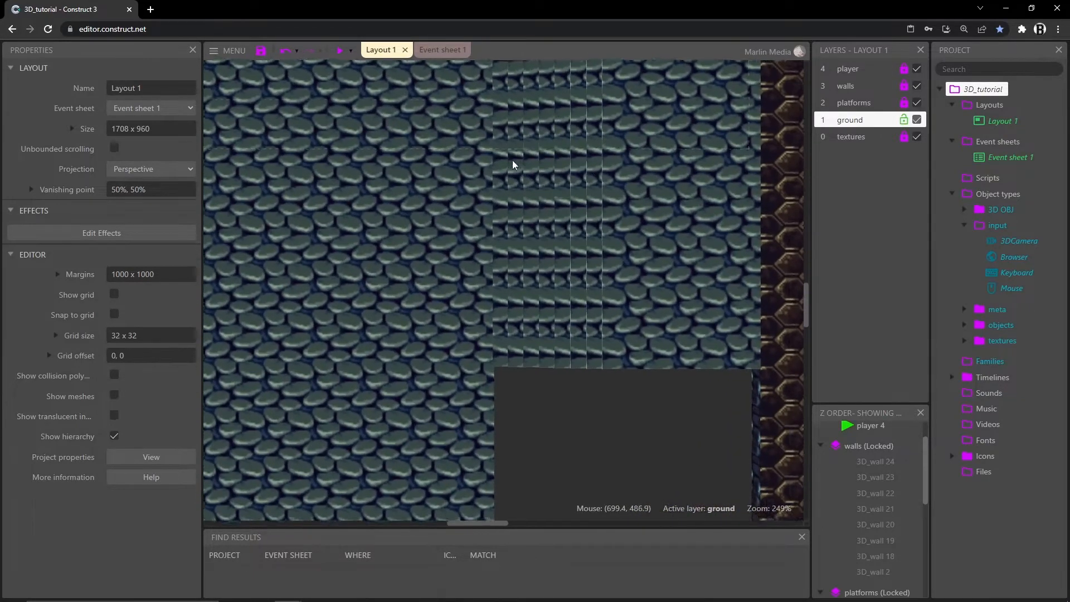
ctrl+scroll(560, 241, down, 1)
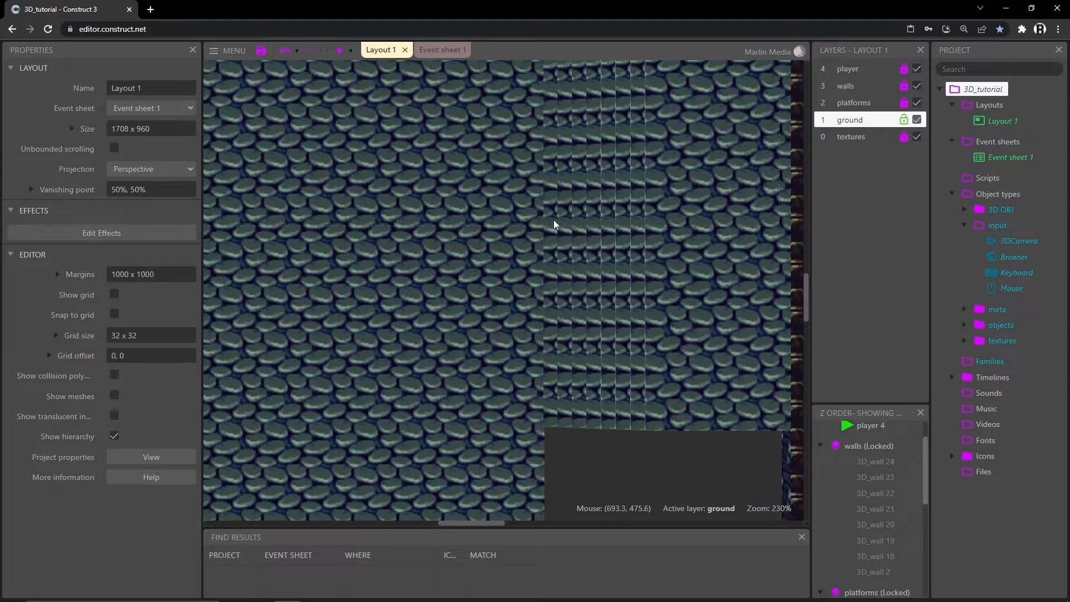
click(552, 217)
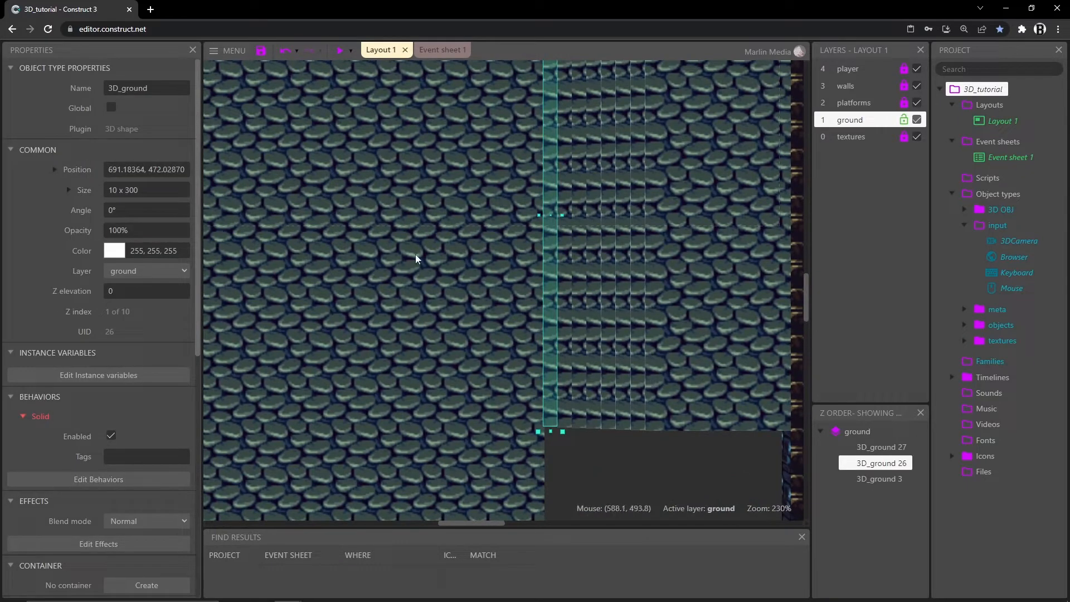
scroll(78, 315, down, 2)
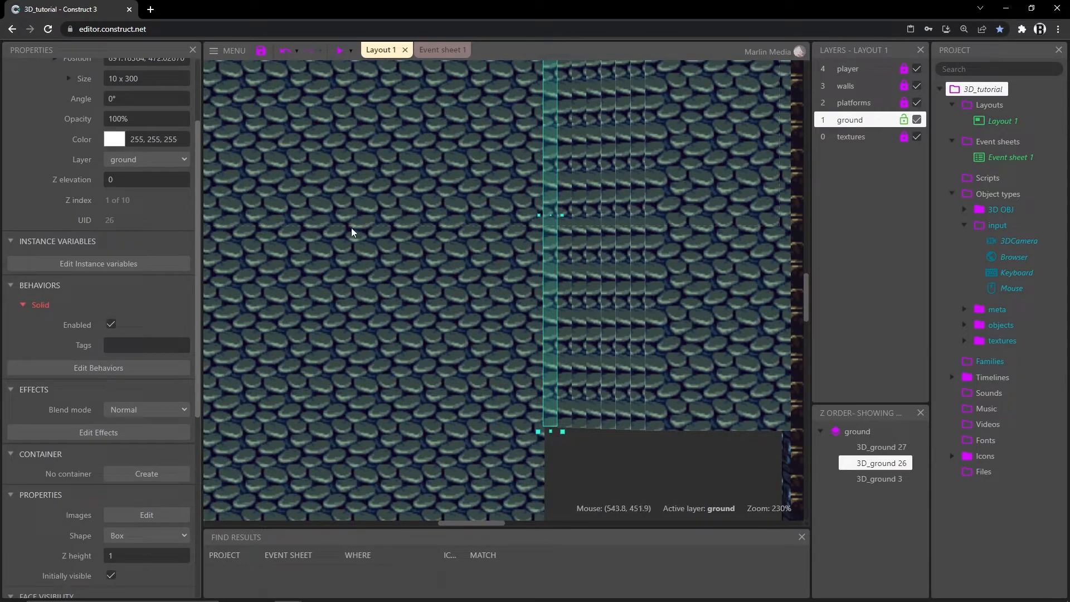
scroll(65, 359, down, 5)
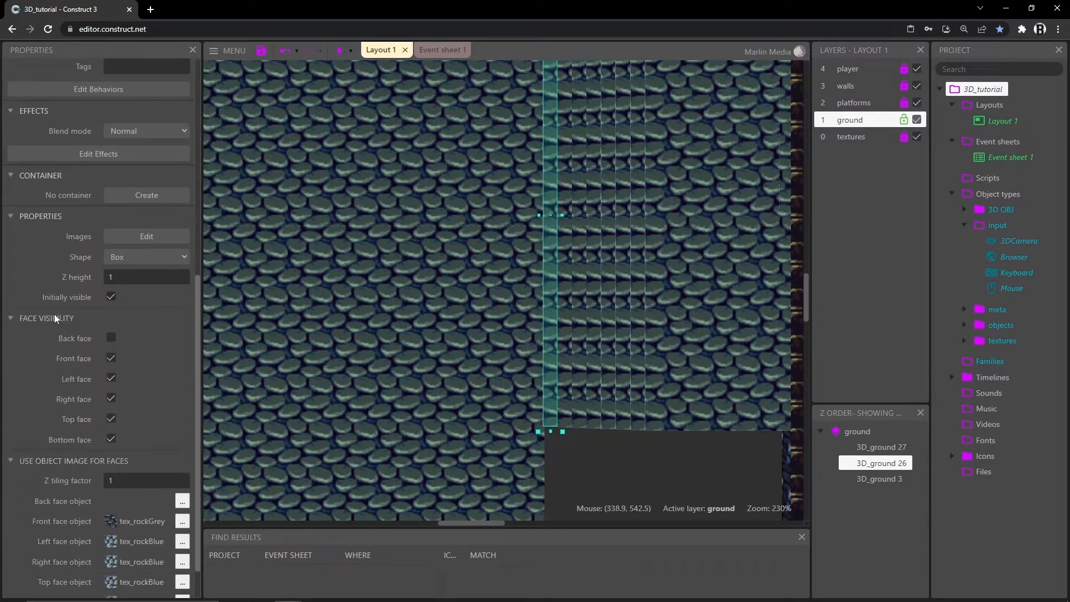
click(141, 281)
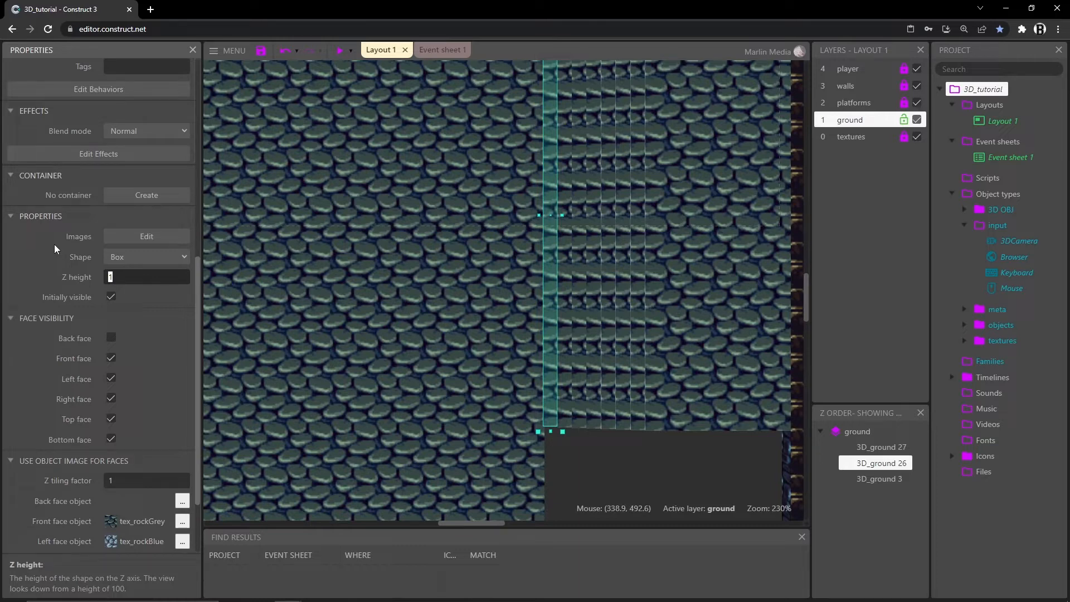
text(5)
key(Tab)
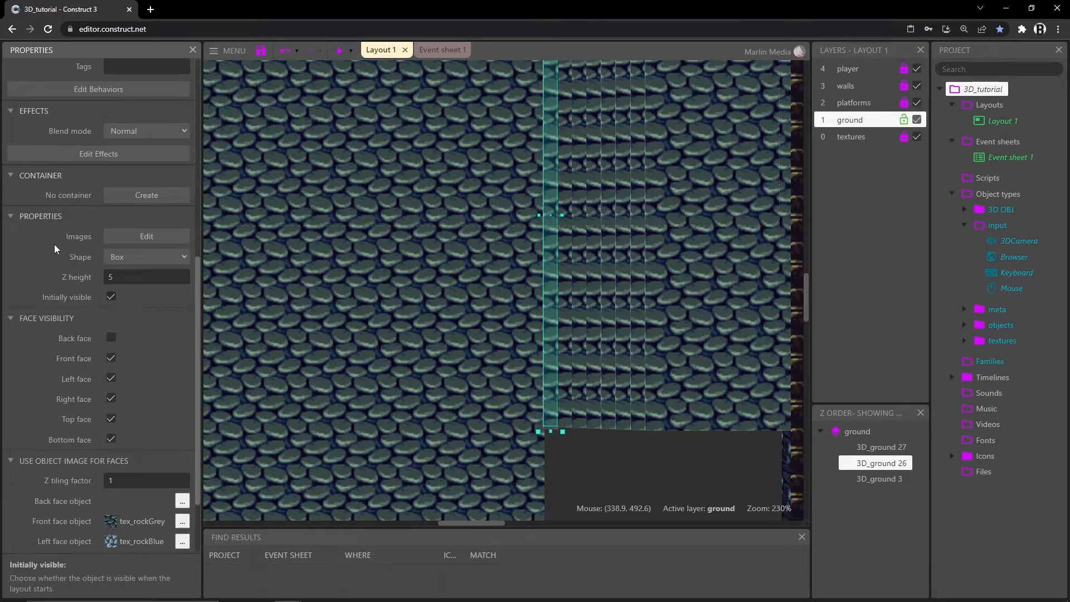
- Preview the layout, move around the crossing to inspect the raised first strip from several angles, and close the preview
click(341, 51)
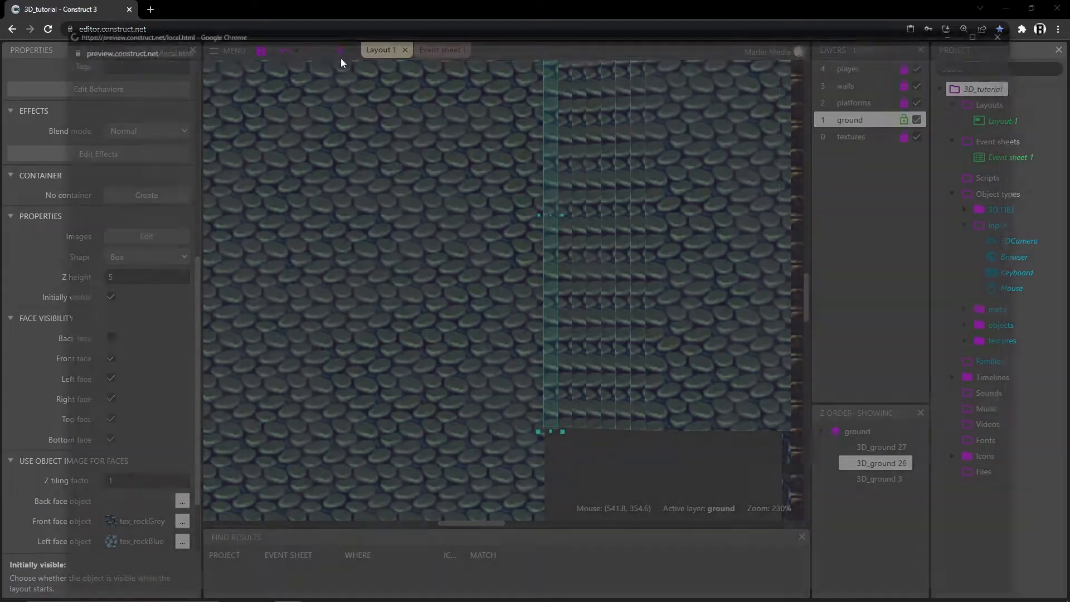
click(430, 291)
key(w)
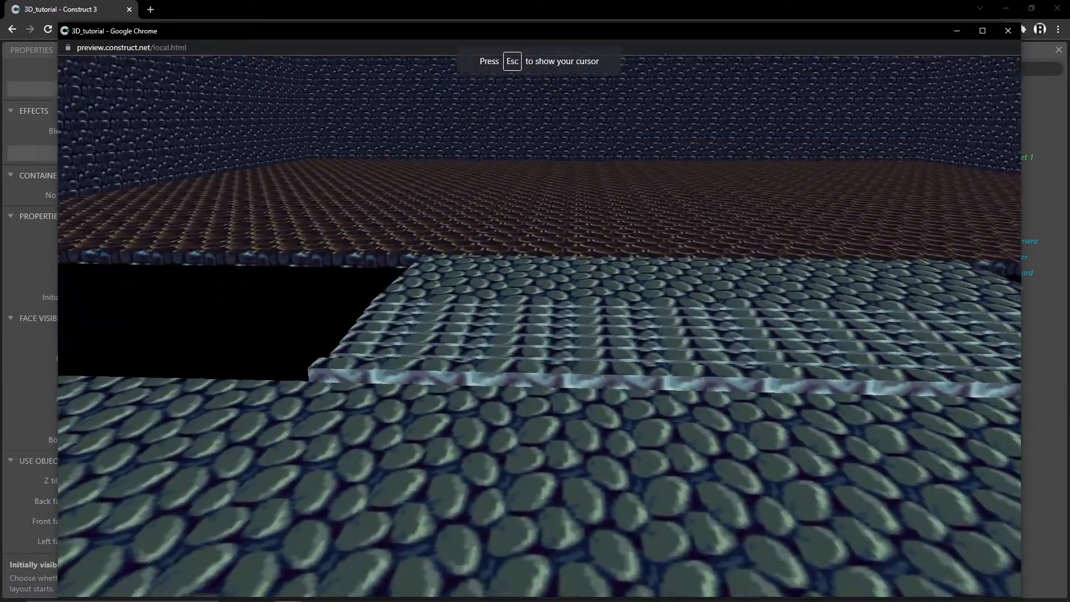
key(a)
key(d)
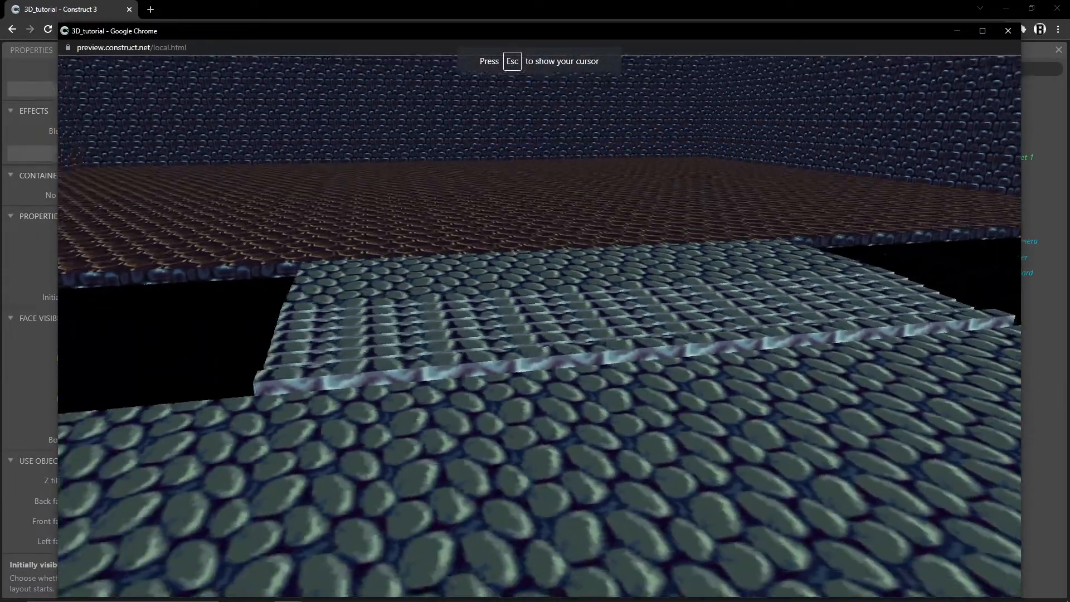
key(d)
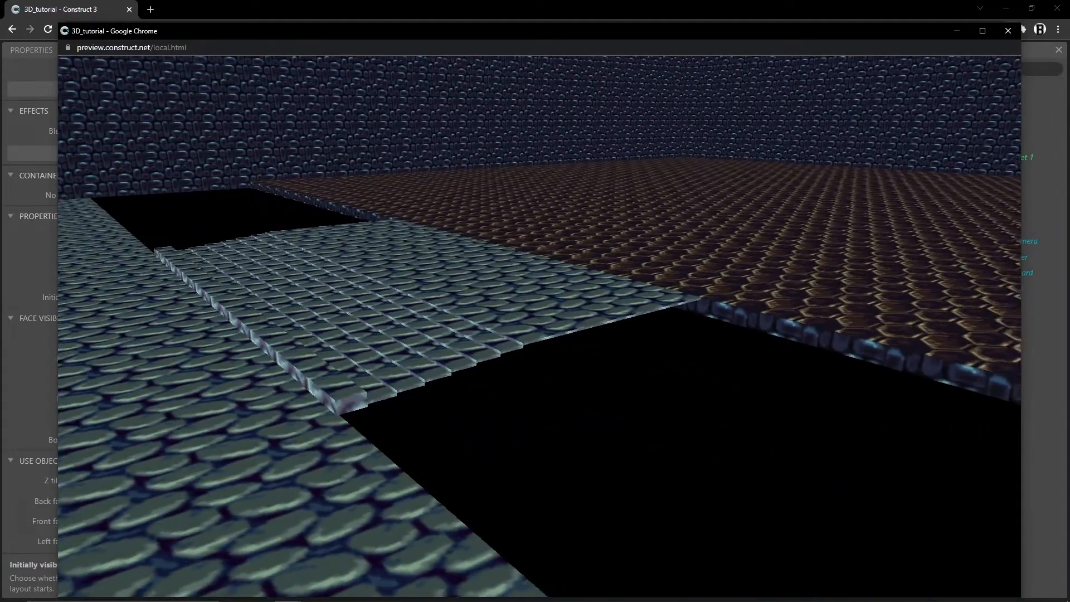
key(a)
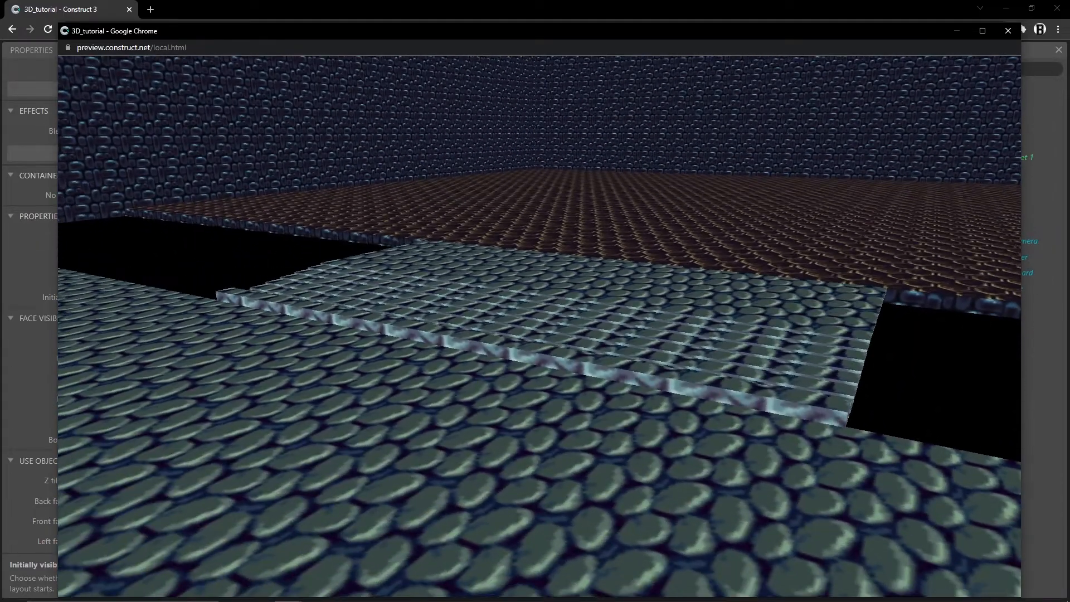
key(w)
key(a)
key(s)
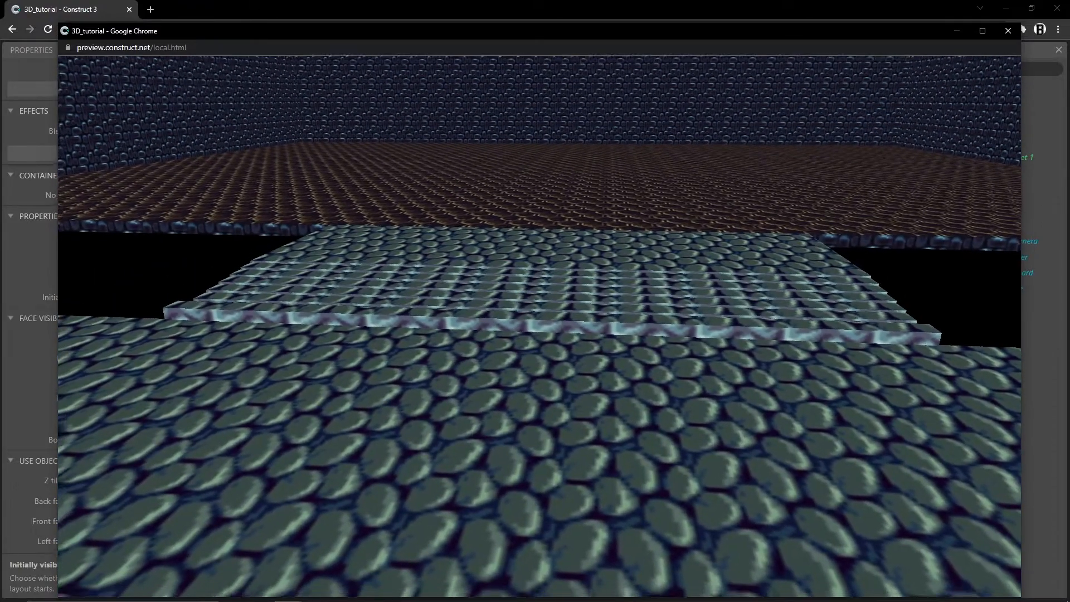
key(w)
key(Escape)
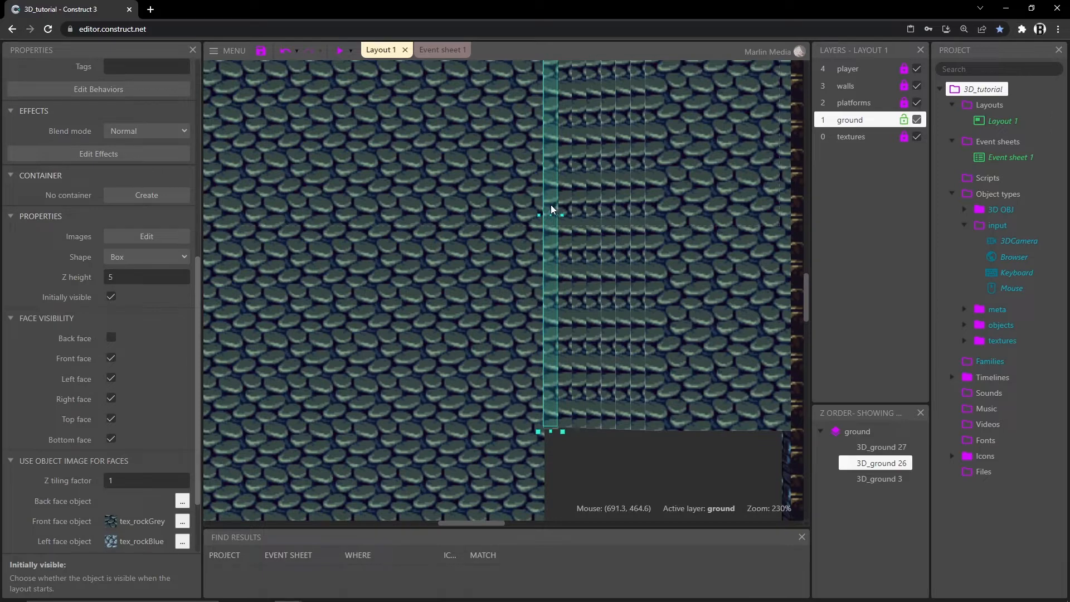
- Set the Z height of the large grey rock ground area around the player to 10
ctrl+scroll(568, 282, down, 8)
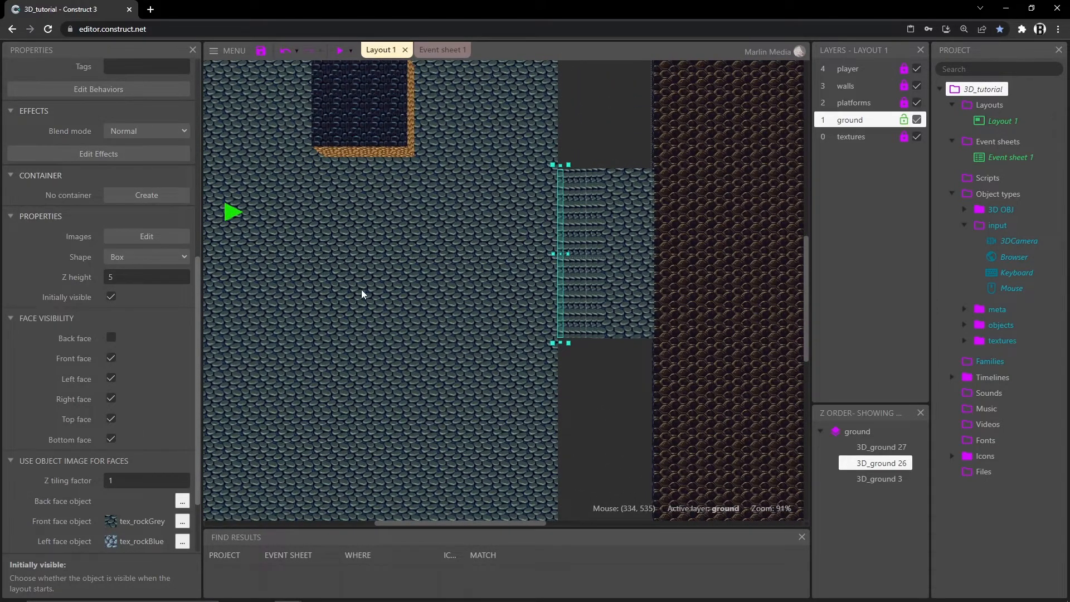
click(359, 289)
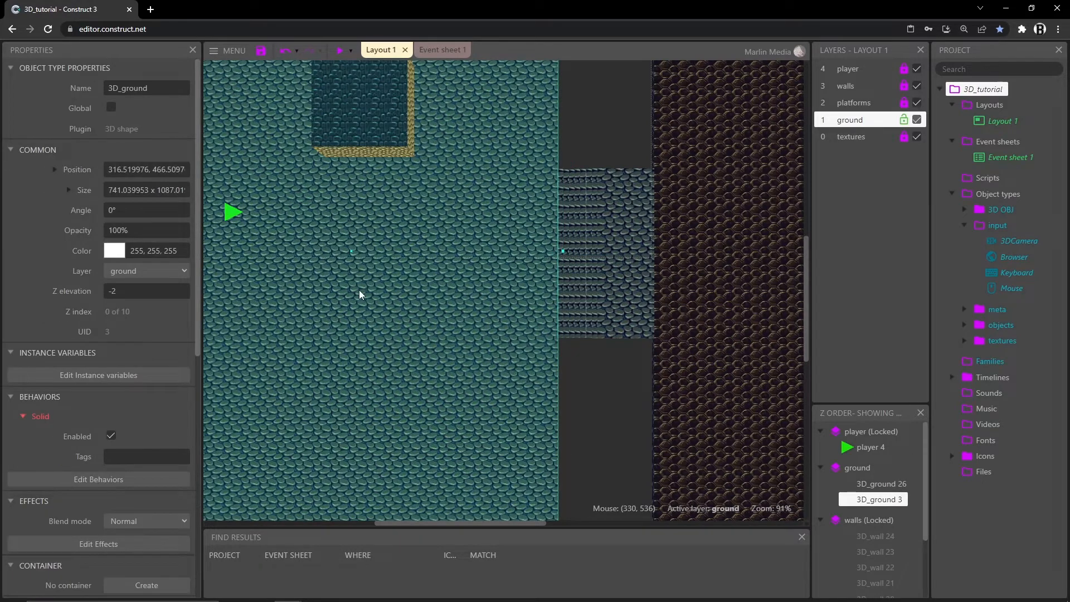
scroll(77, 340, down, 8)
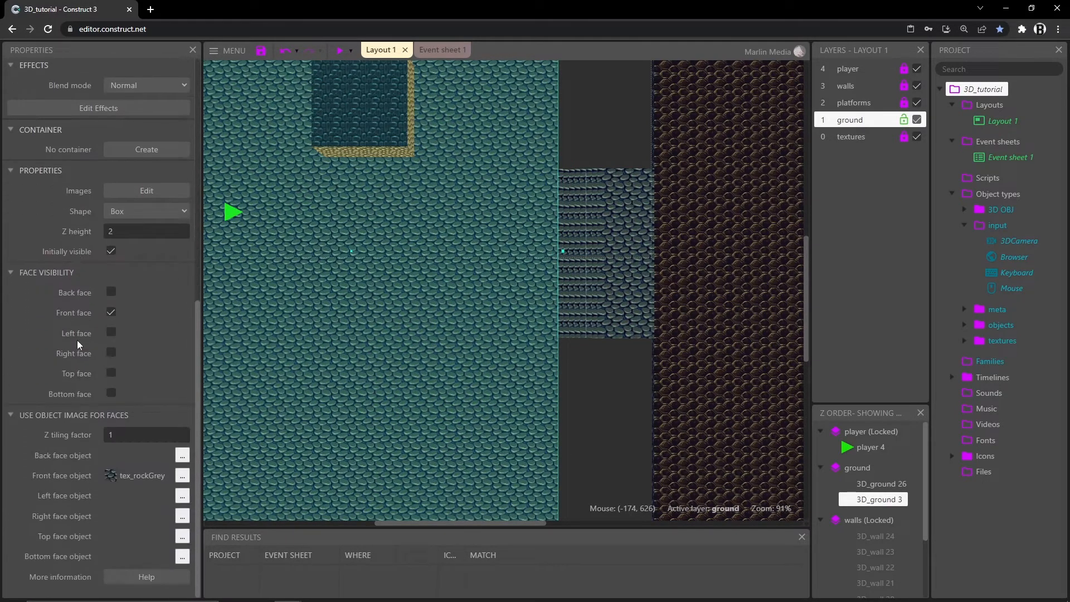
click(123, 231)
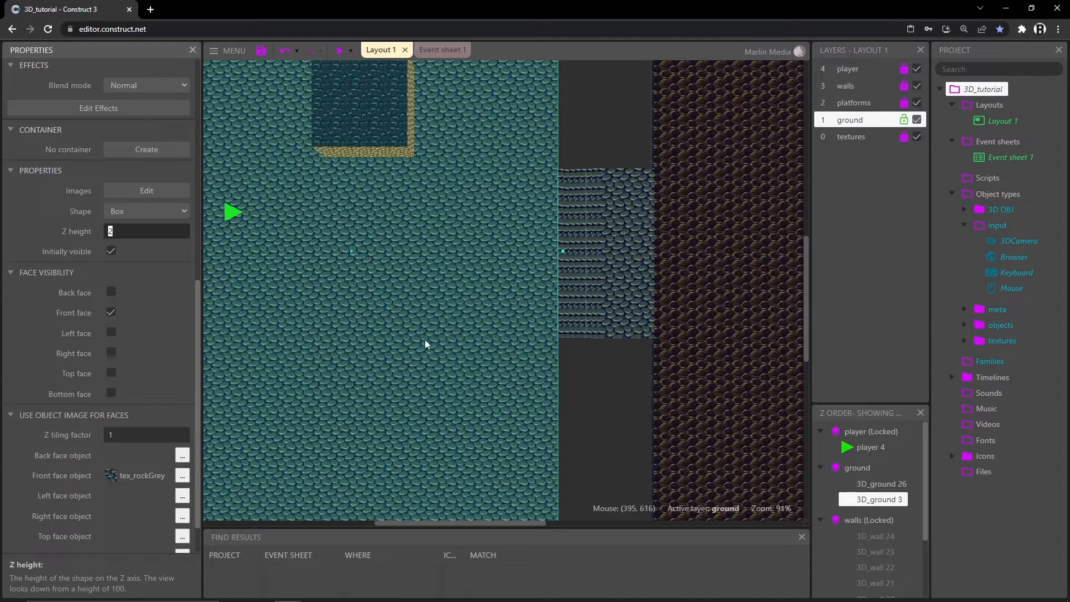
text(10)
key(Tab)
- Preview the layout to check the player's view over the thickened grey rock ground, and close the preview
click(340, 51)
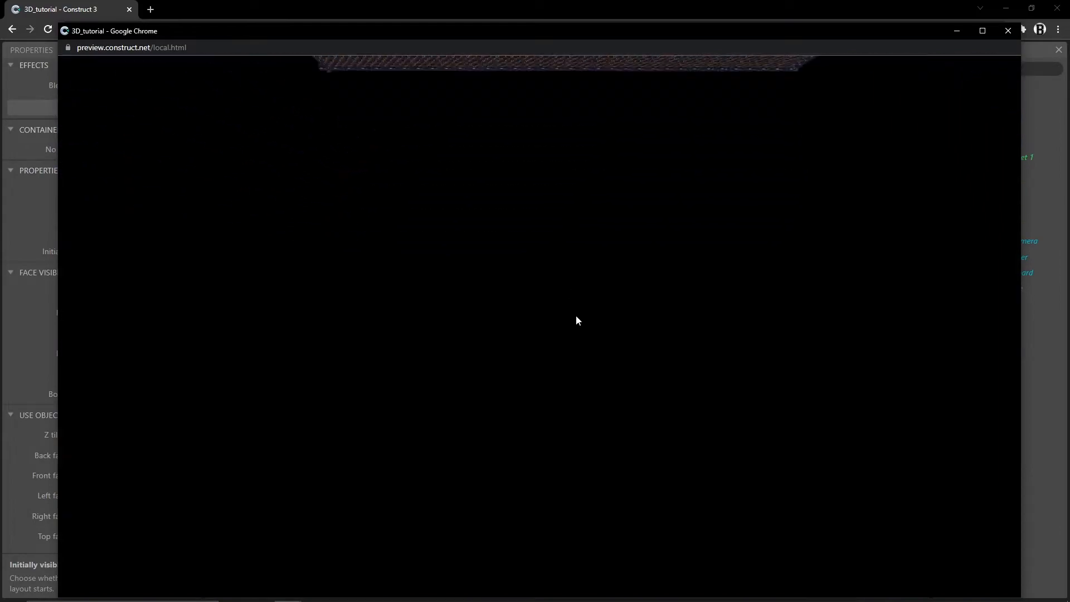
click(576, 316)
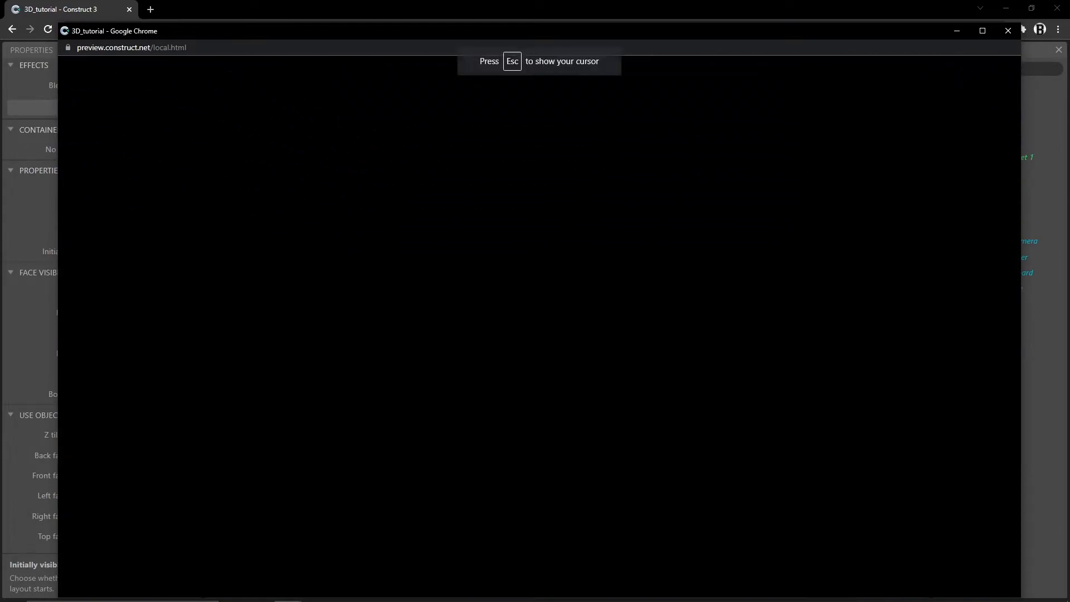
key(Escape)
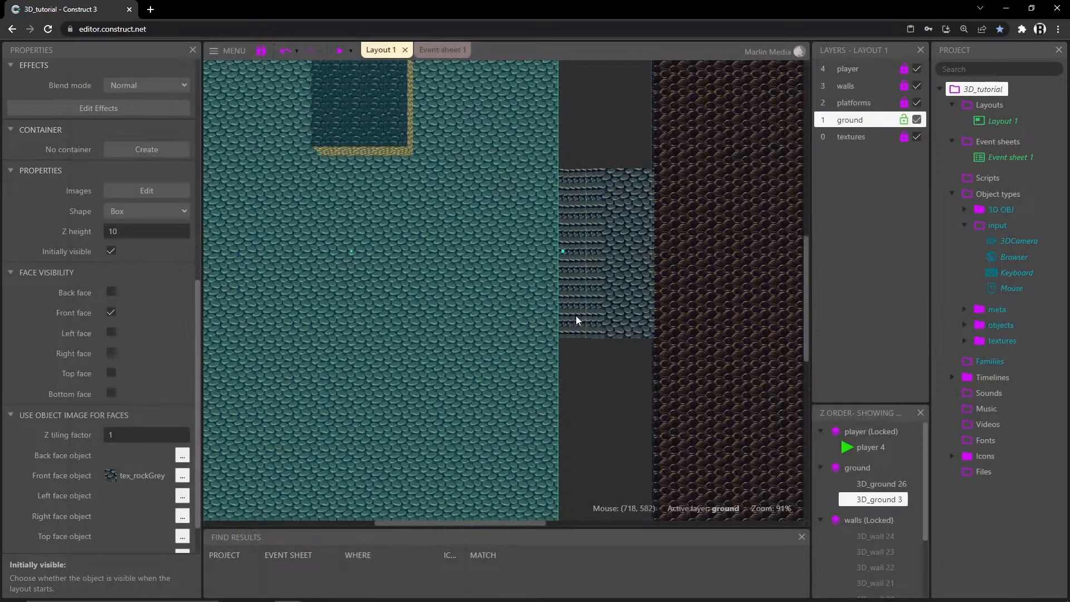
- Hide the ground layer to look at the area around the player, and show the layer again
middle_drag(340, 332, 516, 392)
scroll(500, 375, down, 4)
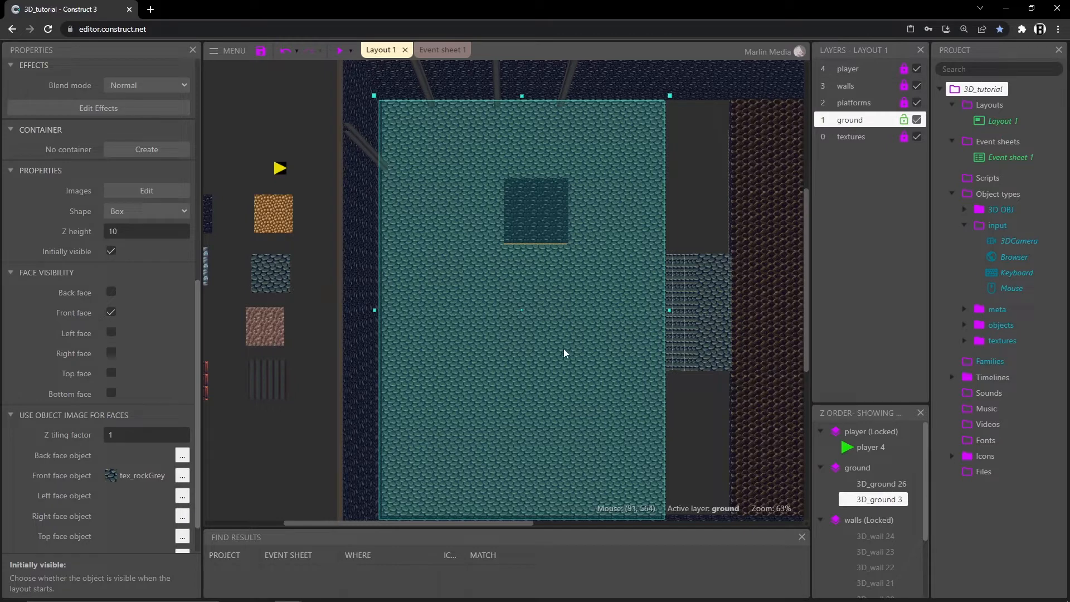
click(916, 121)
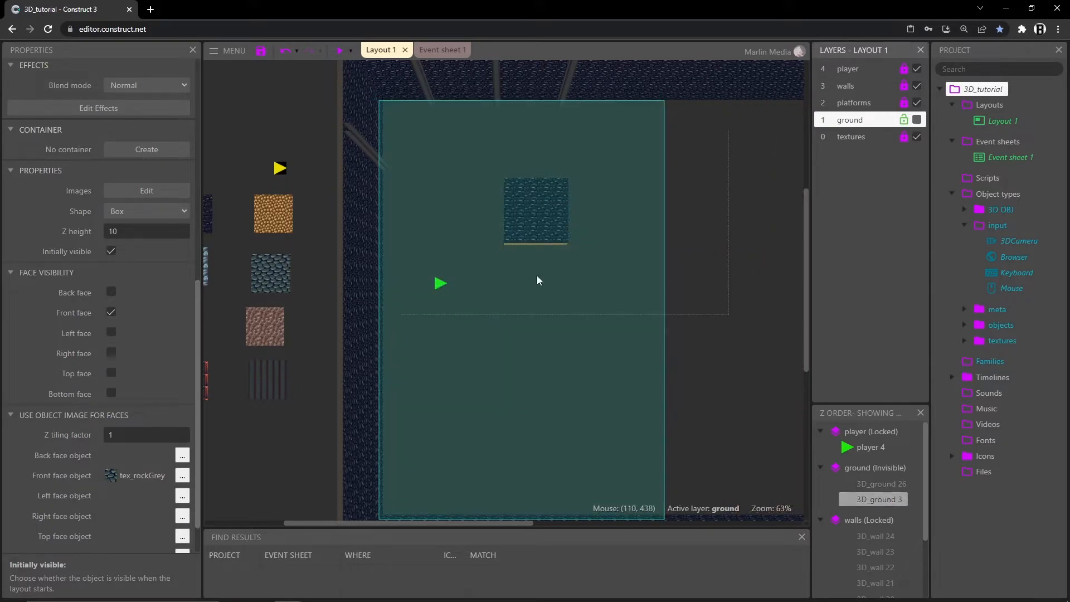
click(916, 120)
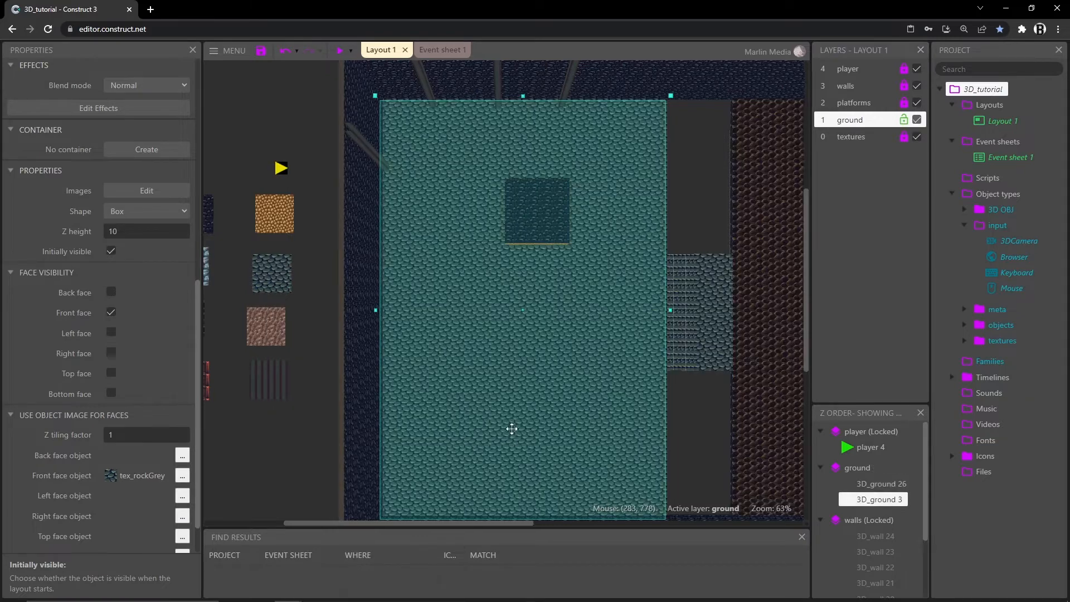
middle_drag(511, 430, 473, 374)
ctrl+scroll(530, 339, up, 3)
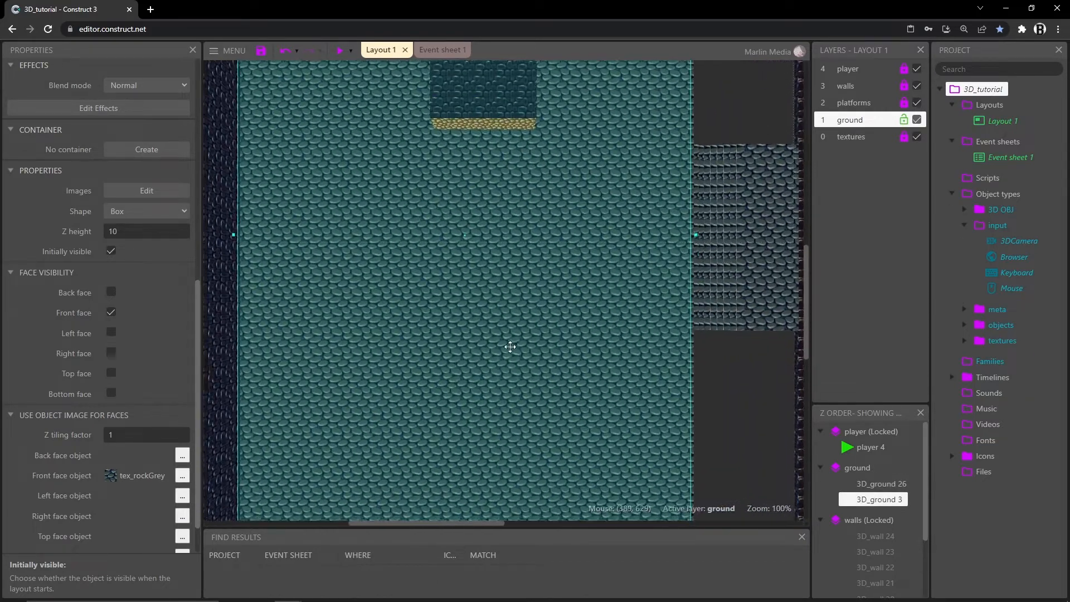
middle_drag(507, 333, 540, 444)
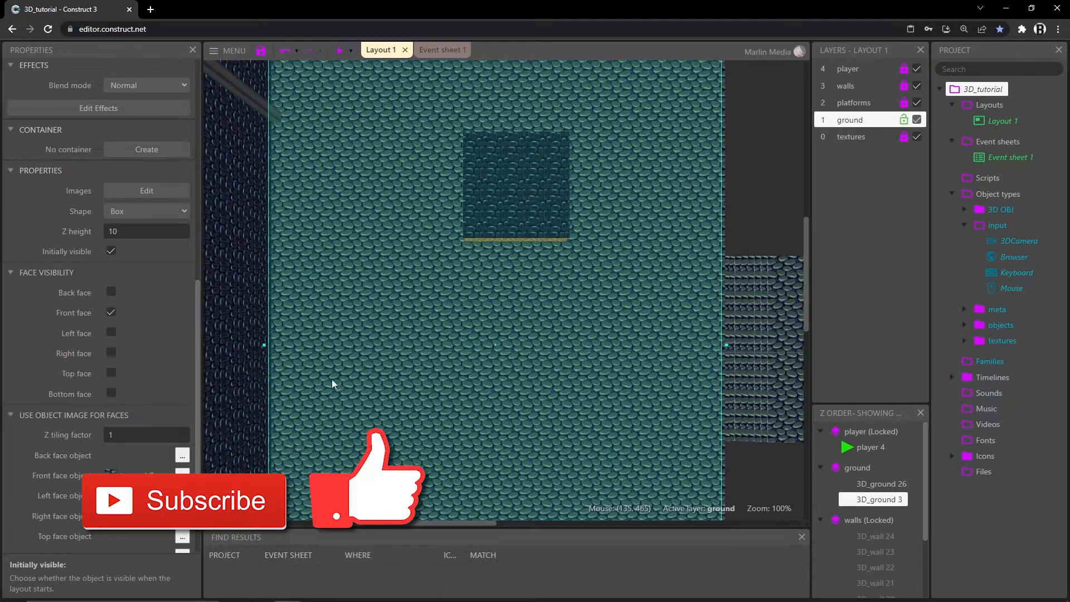
- Set the Z elevation of the large grey rock ground area to -10
scroll(69, 417, down, 2)
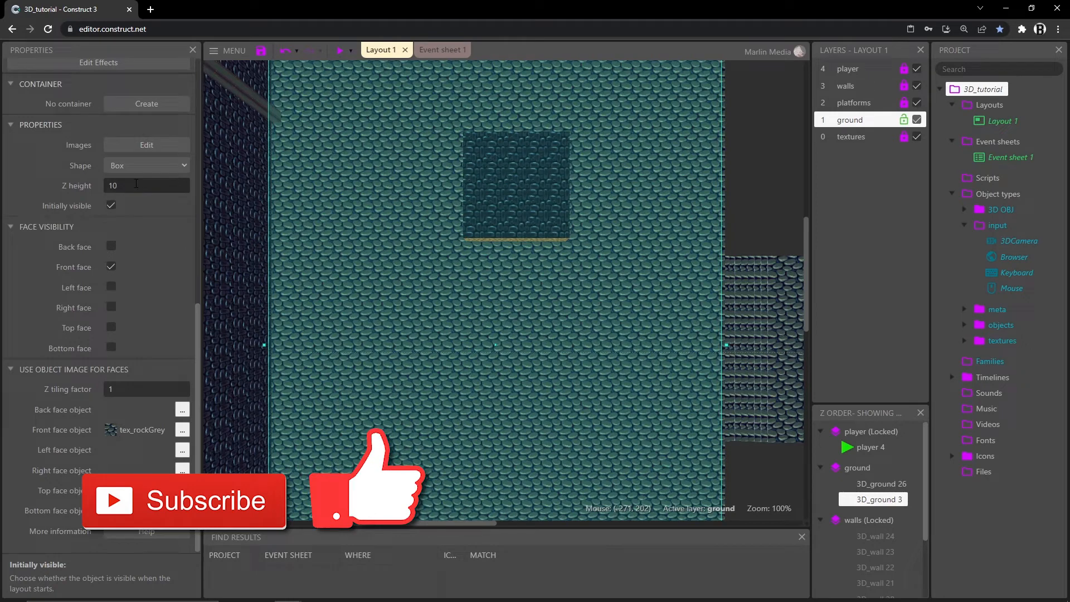
scroll(153, 306, up, 8)
scroll(156, 319, up, 2)
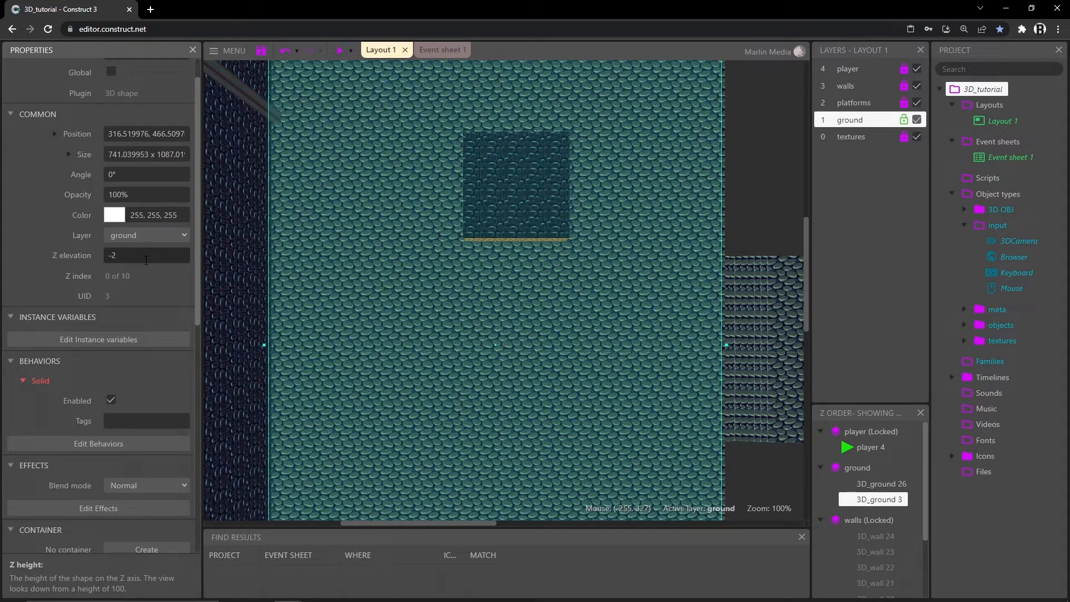
click(131, 258)
text(-10)
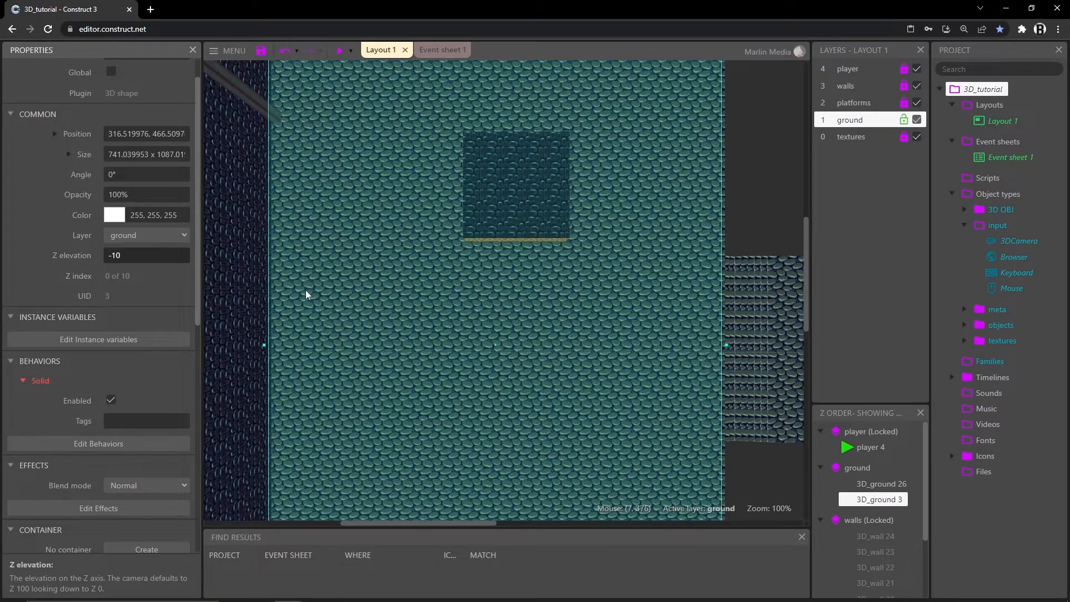
key(Tab)
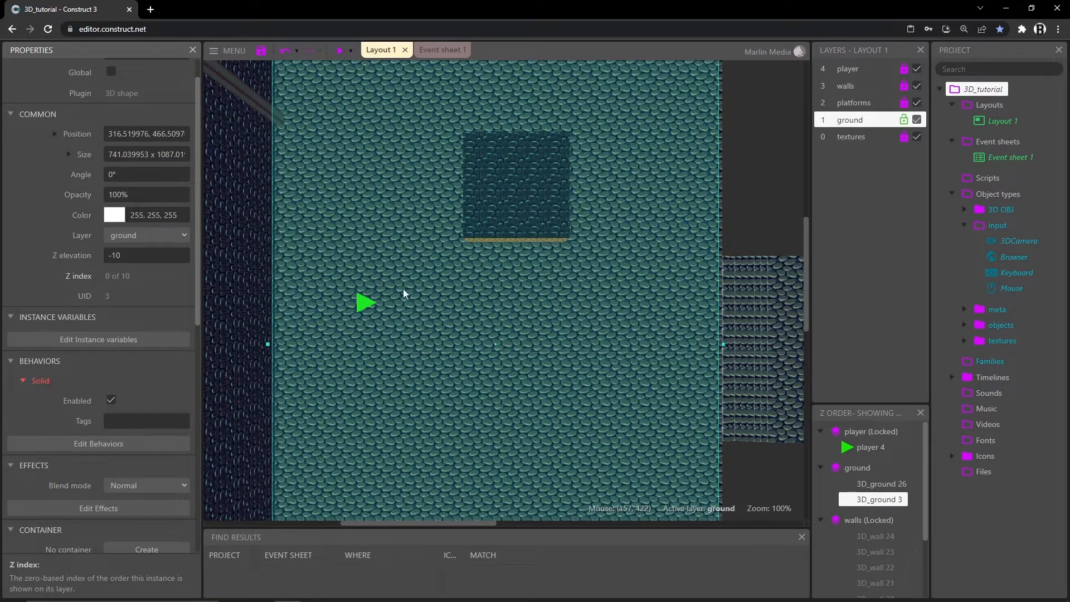
- Preview the layout, look at the lowered grey ground and the crossing while moving sideways, and close the preview
click(340, 50)
key(d)
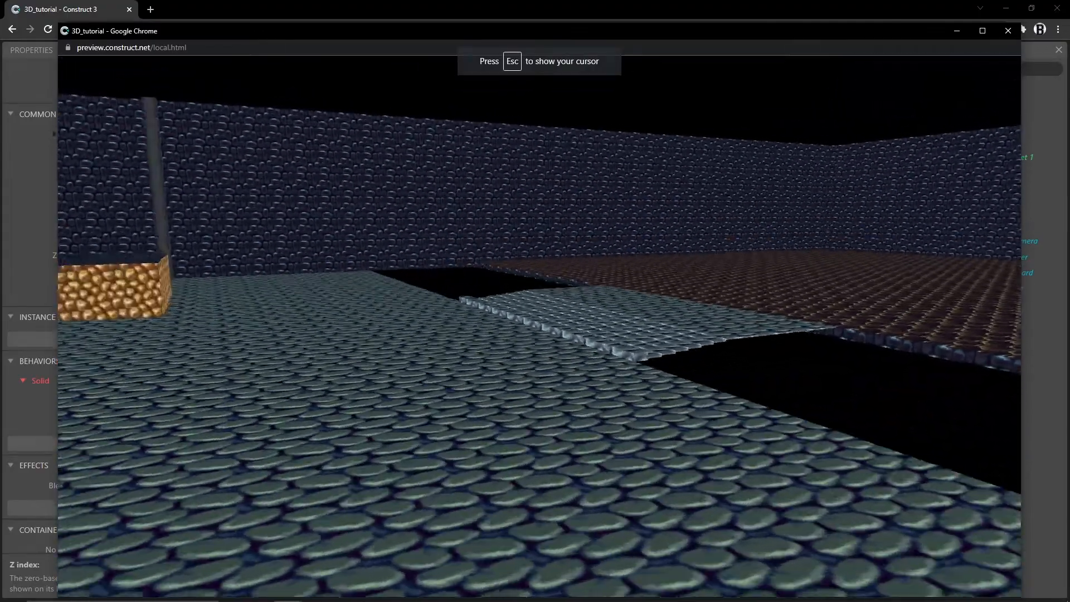
key(a)
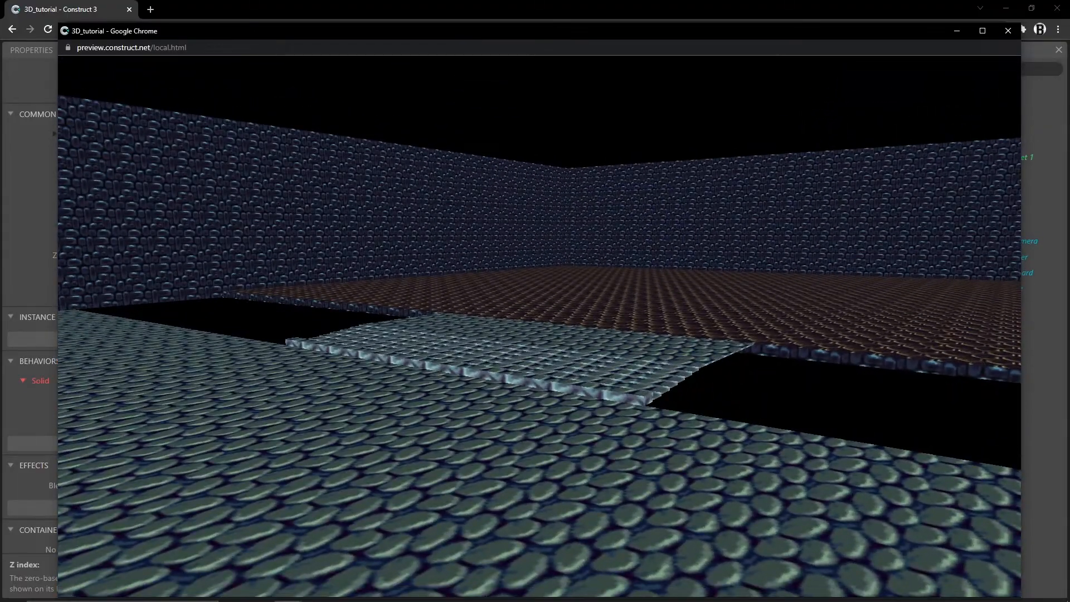
key(alt+F4)
- Set the Z height of the crossing's six 10 x 300 ground strips beyond the first one to 5
middle_drag(659, 351, 547, 275)
ctrl+scroll(544, 285, up, 4)
click(564, 244)
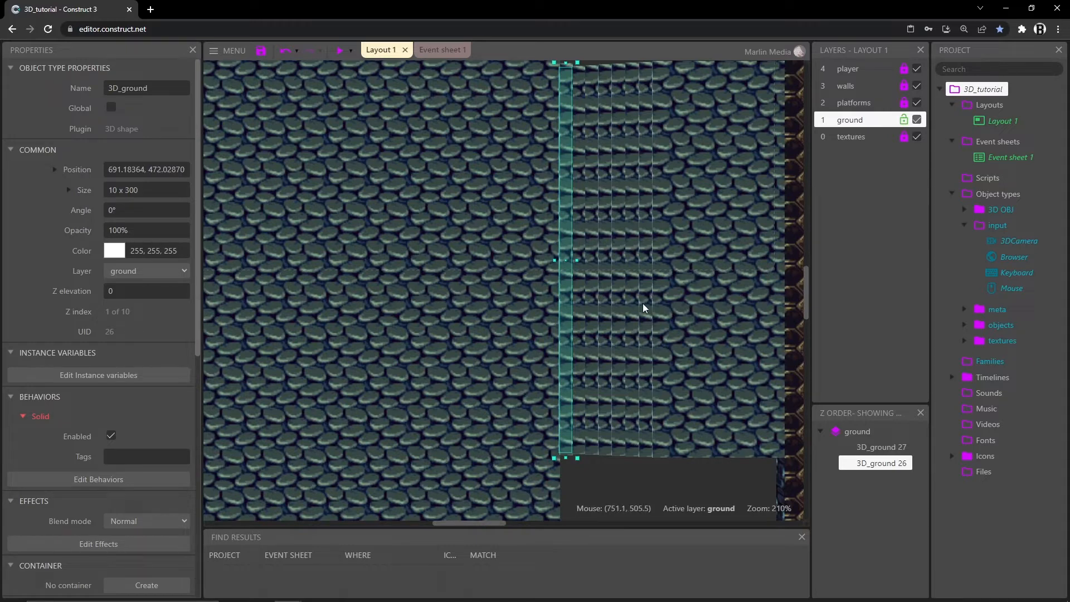
middle_drag(637, 289, 602, 372)
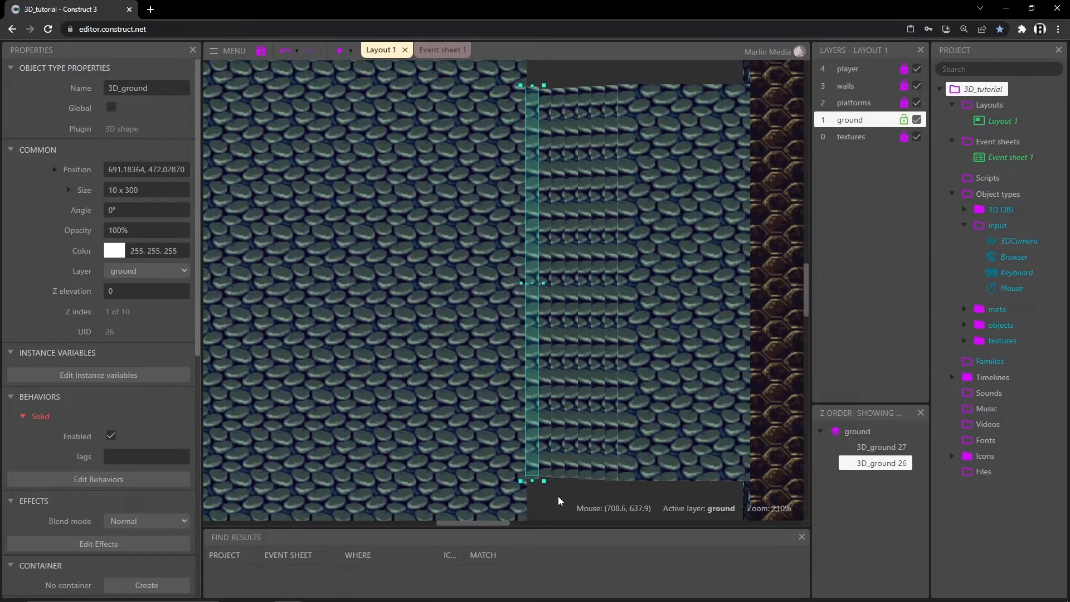
drag(630, 492, 534, 174)
scroll(567, 236, down, 3)
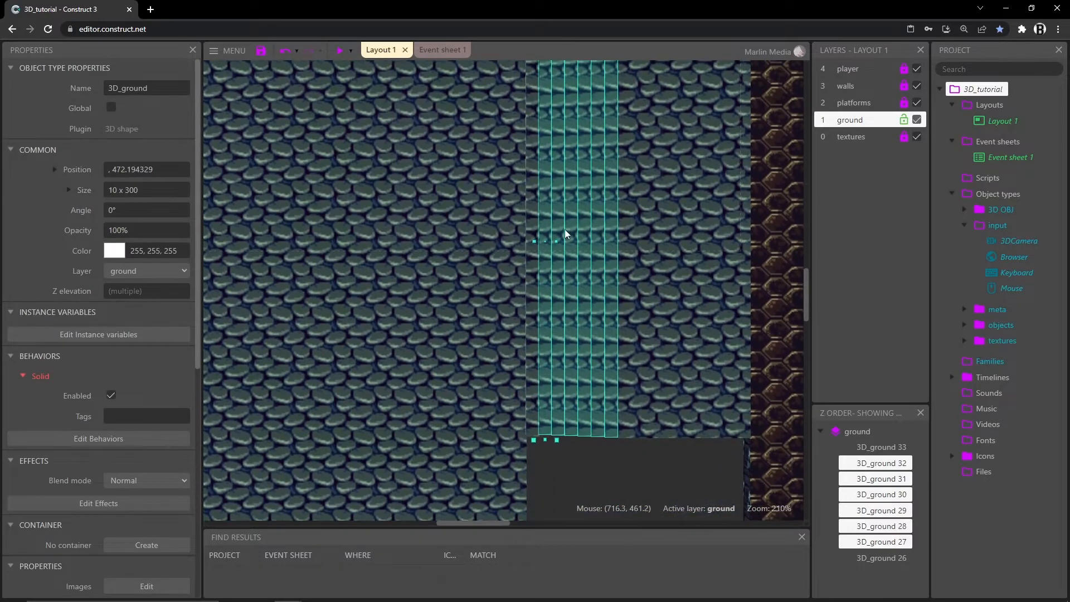
scroll(82, 340, down, 6)
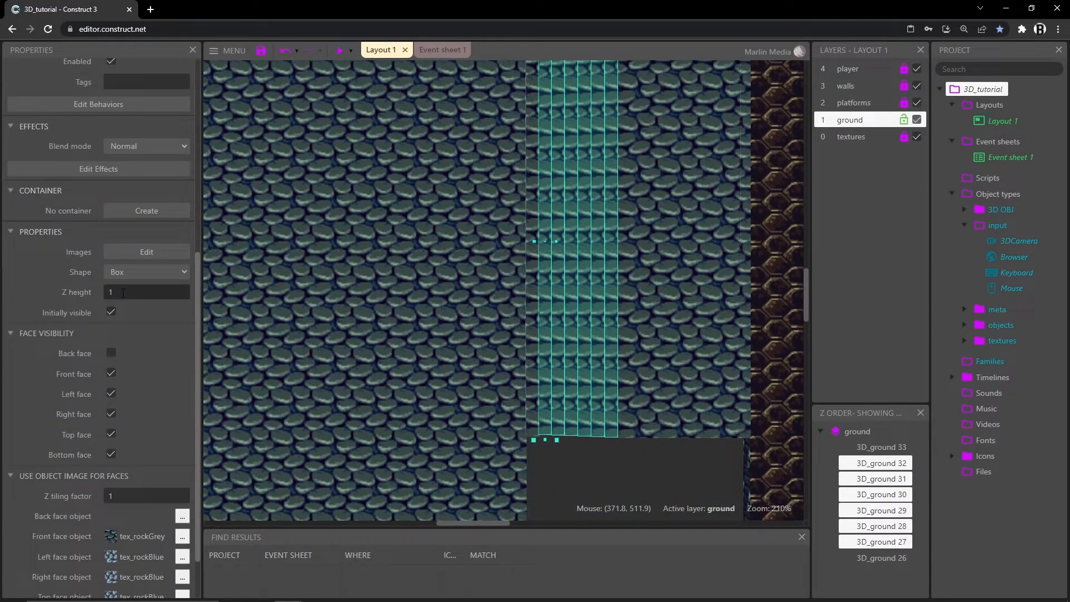
double_click(124, 293)
text(5)
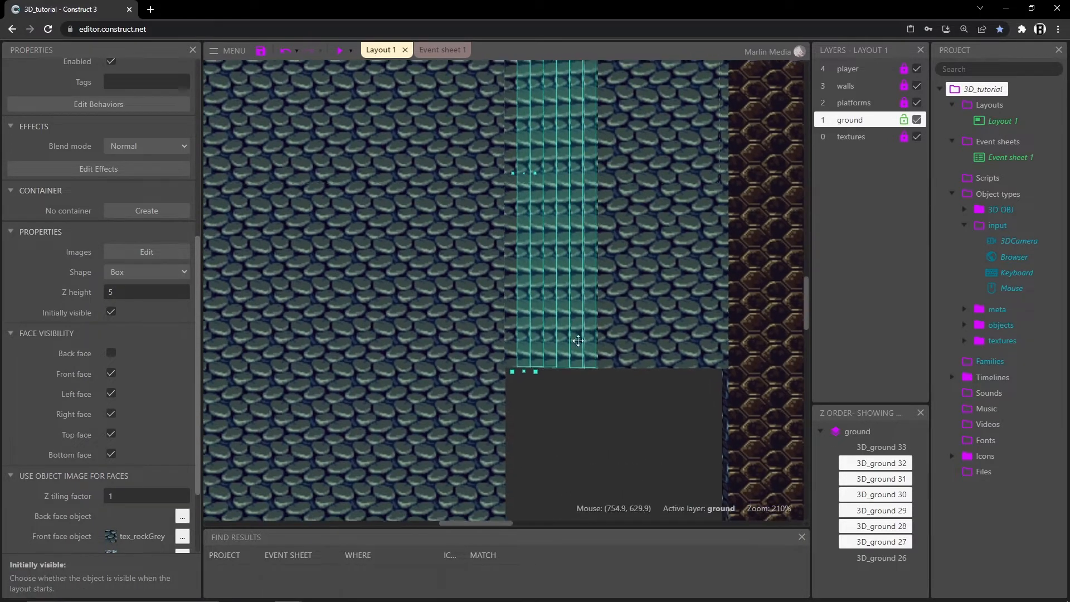
- Check the first strip's height and elevation, and set the Z elevation of the crossing's second strip to 5
click(519, 258)
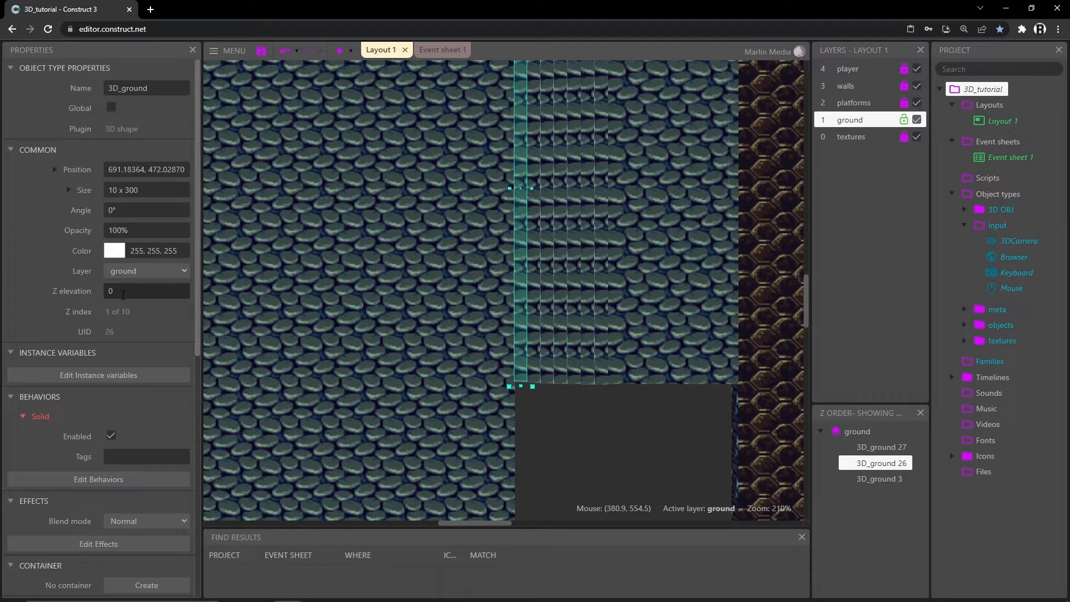
scroll(113, 370, down, 3)
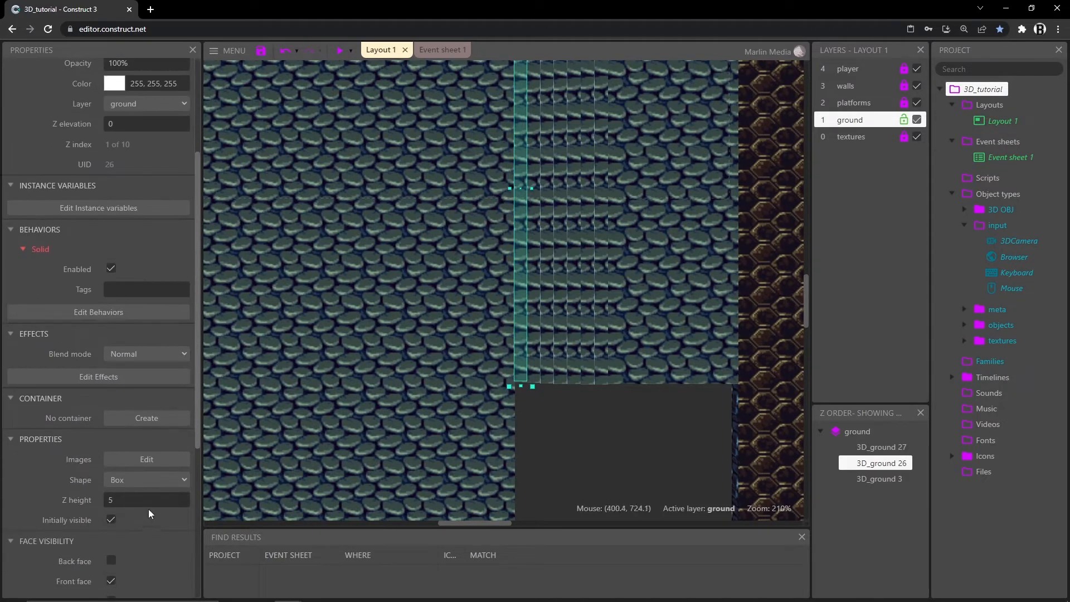
scroll(149, 486, up, 3)
click(535, 292)
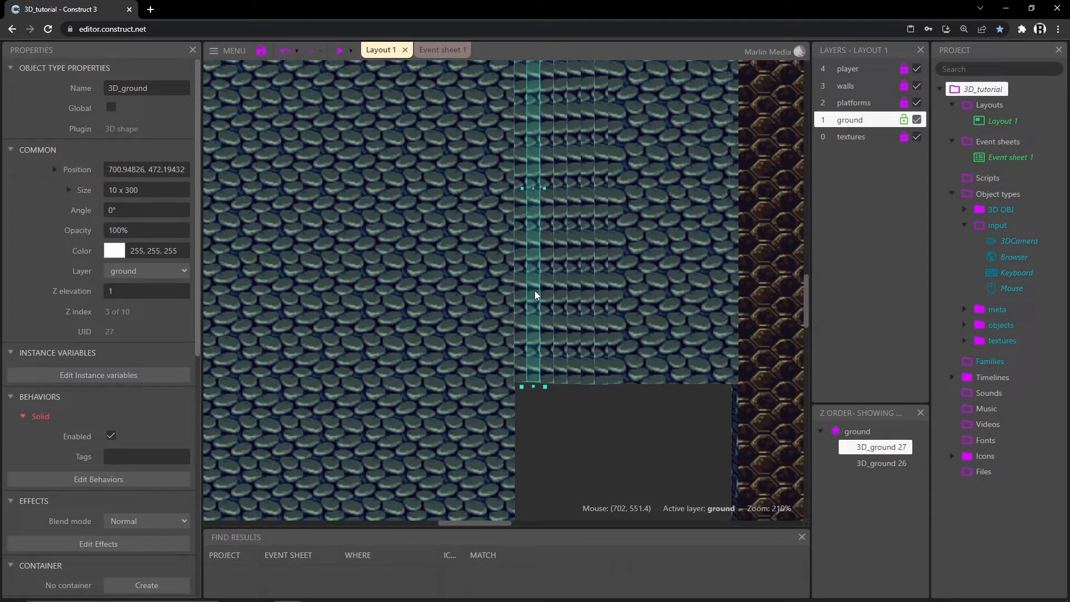
click(125, 290)
text(5)
key(Tab)
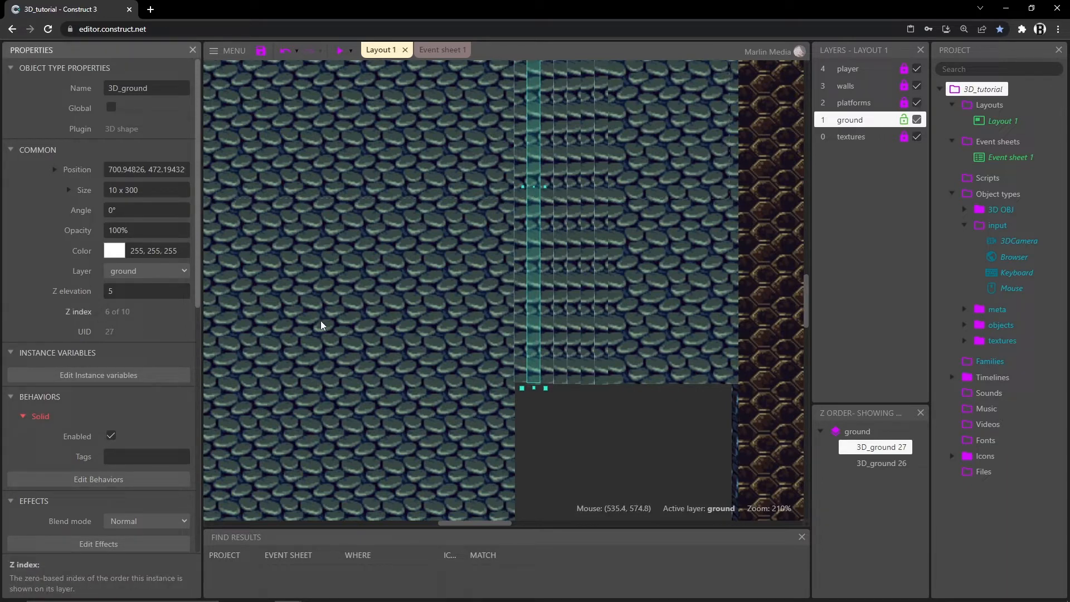
- Set the Z elevation of the crossing's third strip to 15 and of the fourth strip to 20
click(523, 266)
click(536, 270)
click(546, 273)
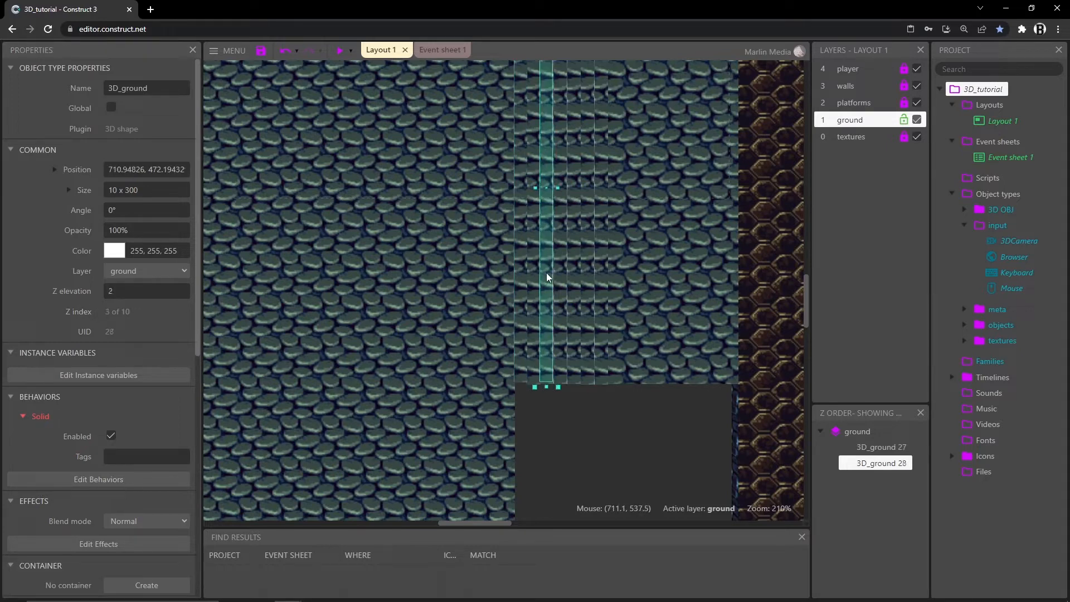
double_click(146, 290)
text(15)
click(560, 258)
double_click(155, 291)
text(20)
key(Tab)
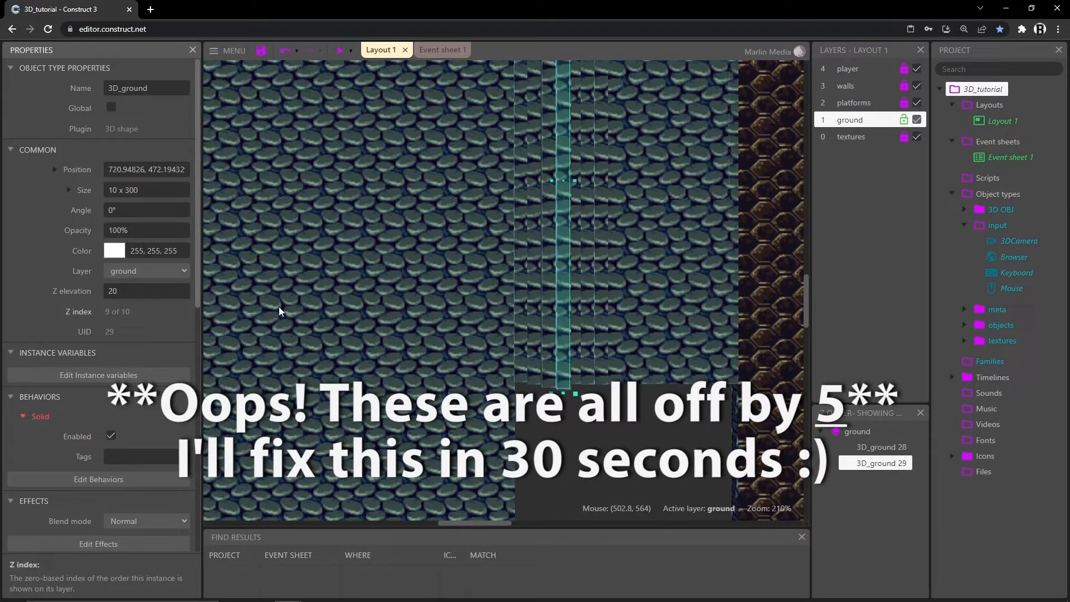
- Set the Z elevation of the crossing's fifth, sixth and seventh strips to 25, 30 and 35
click(576, 245)
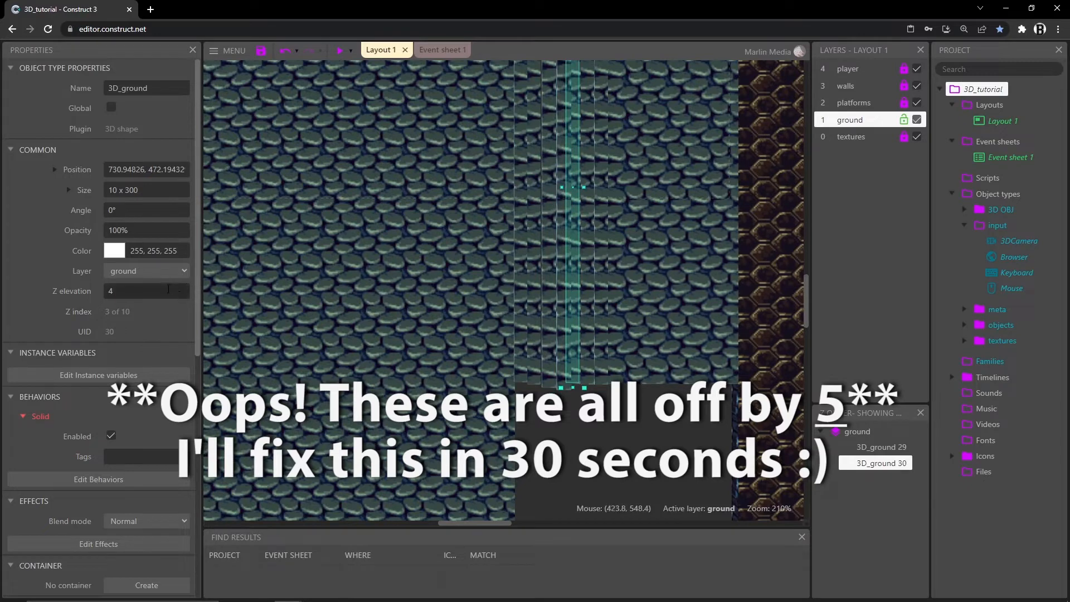
double_click(146, 291)
text(25)
key(Tab)
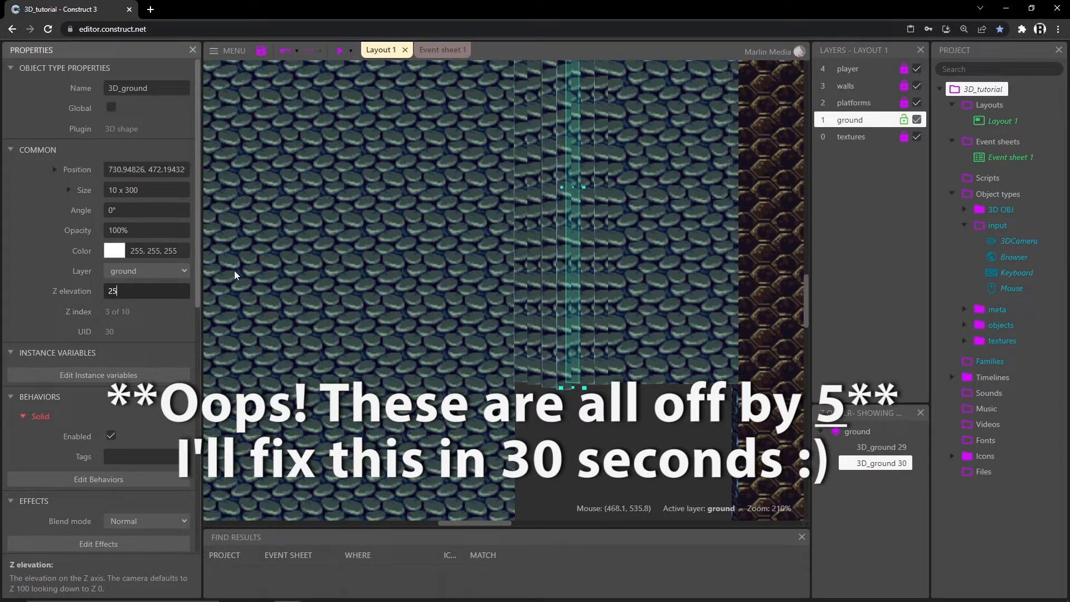
click(583, 251)
drag(159, 292, 146, 292)
text(30)
click(596, 253)
click(162, 291)
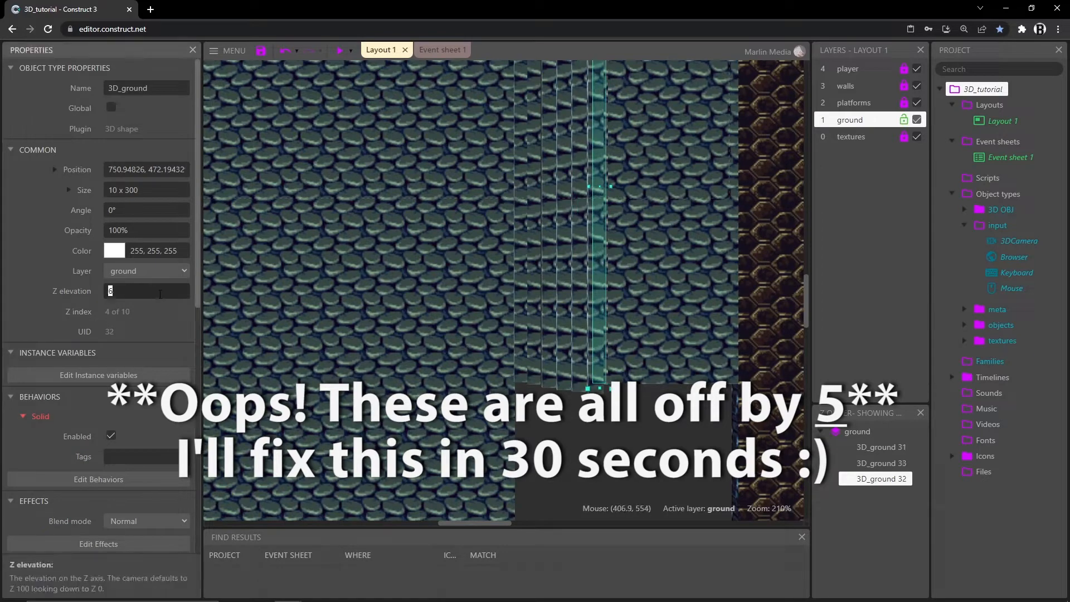
text(35)
- Set the Z elevation of the crossing's wide 100 x 300 ground piece, next to the brown ground, to 40
click(677, 242)
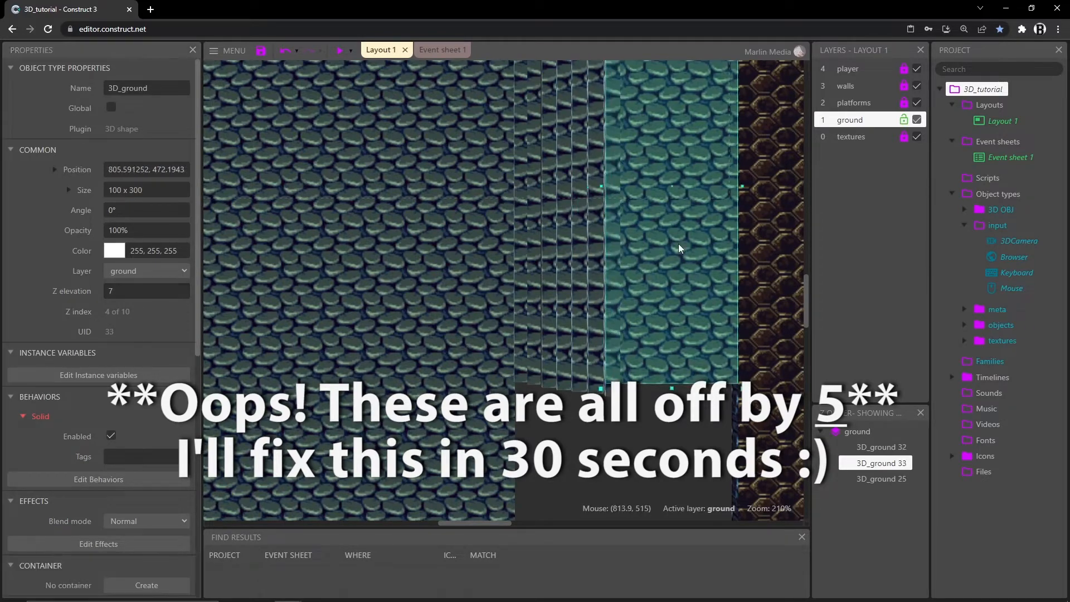
middle_drag(677, 243, 510, 219)
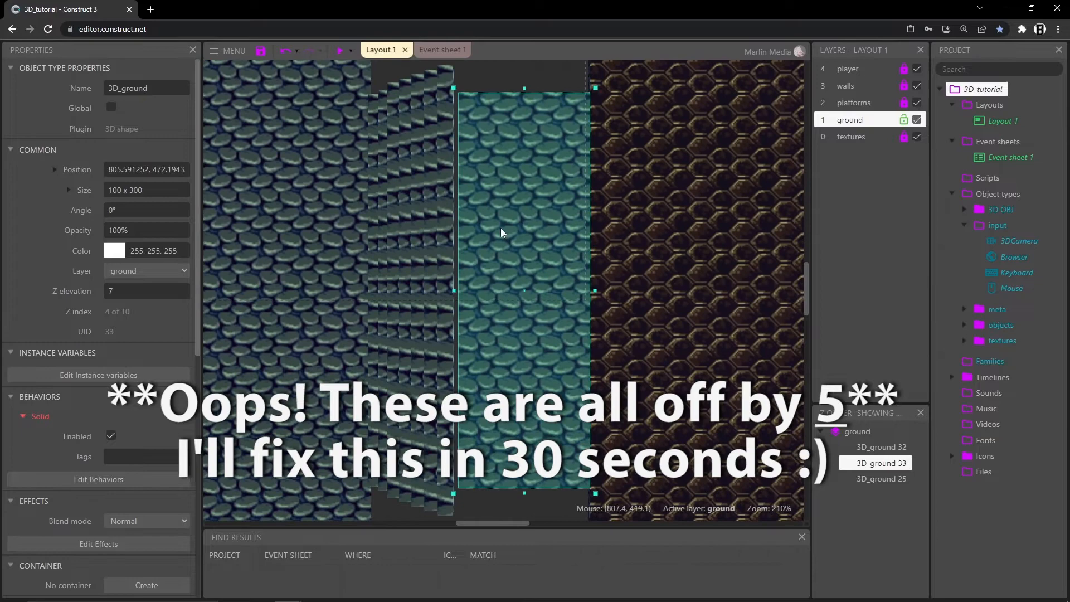
click(125, 291)
text(40)
key(Tab)
- Preview the layout, move around to inspect the spacing of the crossing's raised steps, and close the preview
click(339, 50)
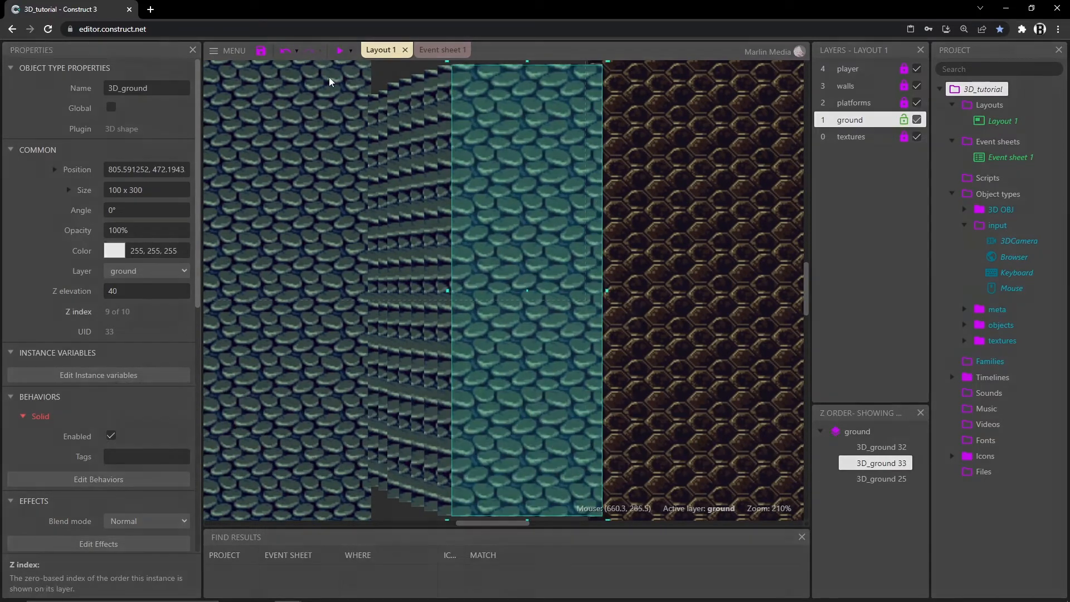
key(w)
key(d)
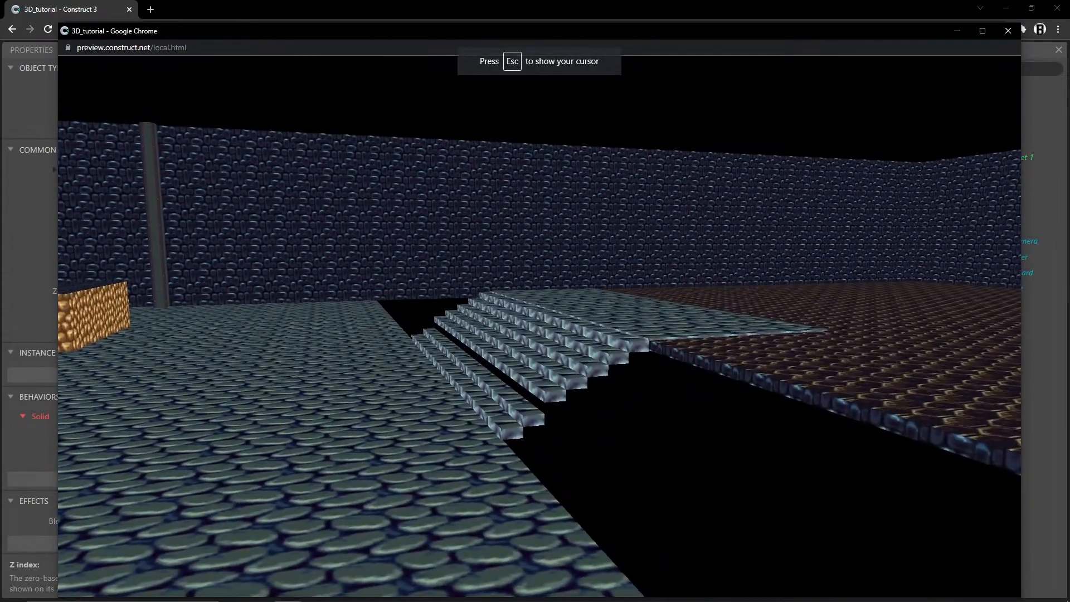
key(a)
key(alt+F4)
- Set the Z elevation of the crossing's third 10 x 300 strip to 10
middle_drag(446, 317, 666, 107)
click(606, 229)
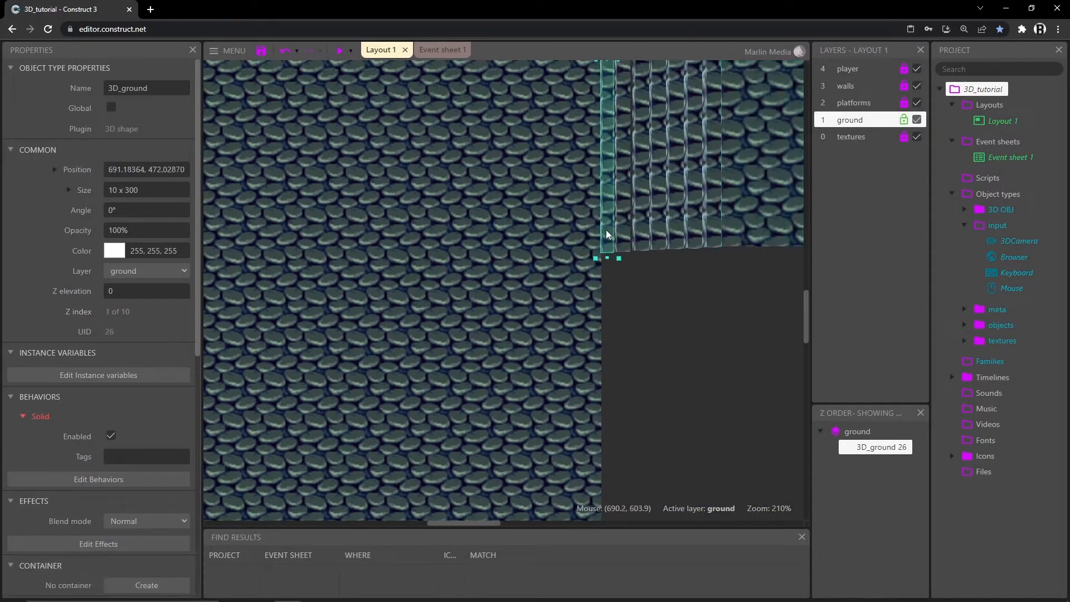
click(637, 215)
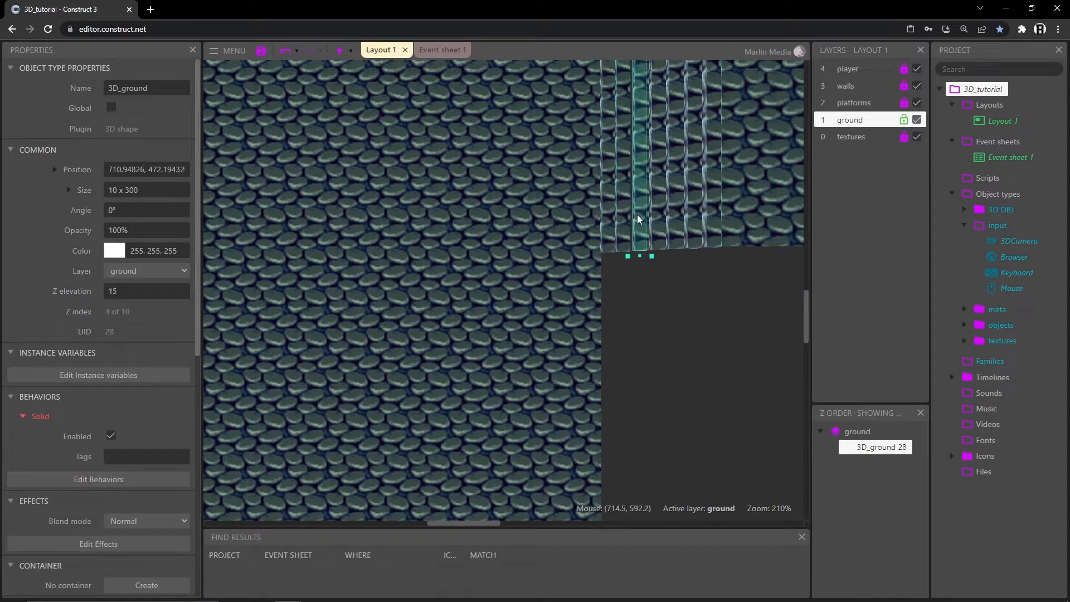
drag(107, 291, 204, 289)
text(10)
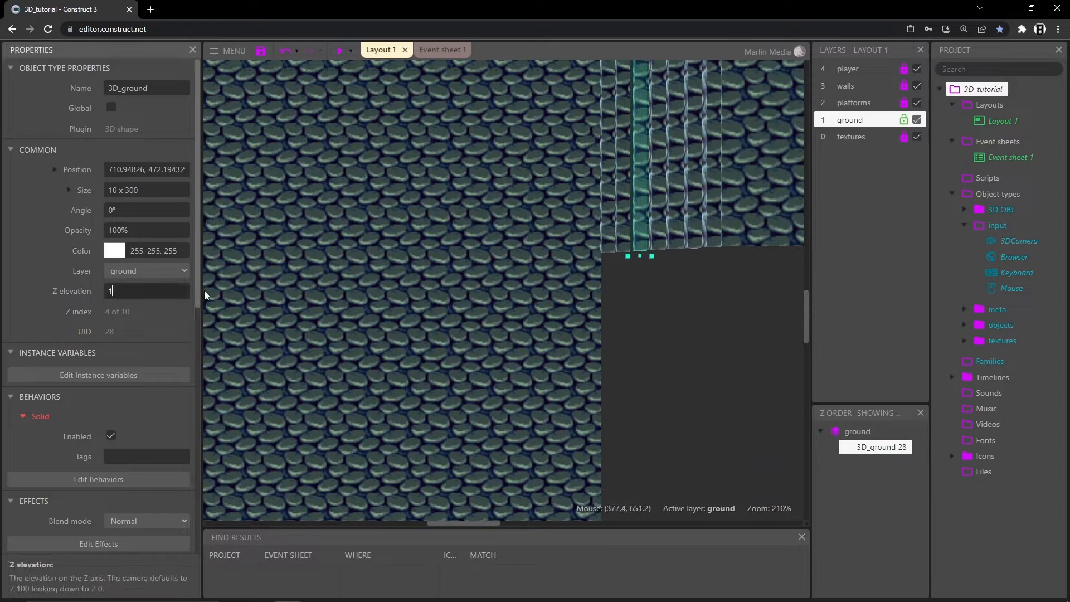
- Set the Z elevation of the crossing's fourth and fifth 10 x 300 strips to 15 and 20
click(657, 203)
click(175, 287)
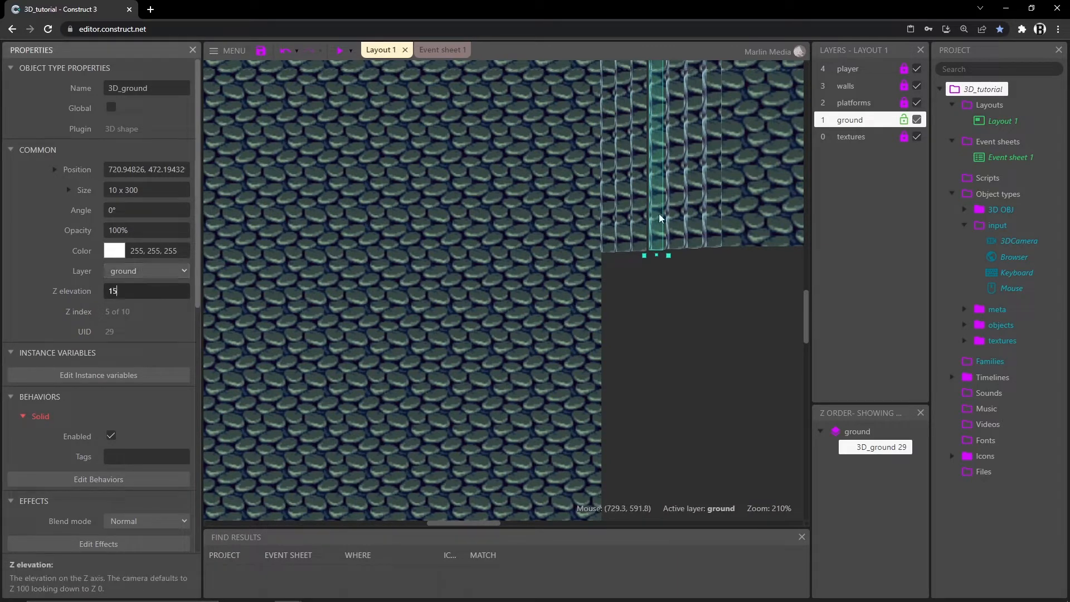
click(673, 206)
double_click(143, 290)
text(20)
- Set the Z elevation of the crossing's sixth and seventh 10 x 300 strips to 25 and 30
click(687, 146)
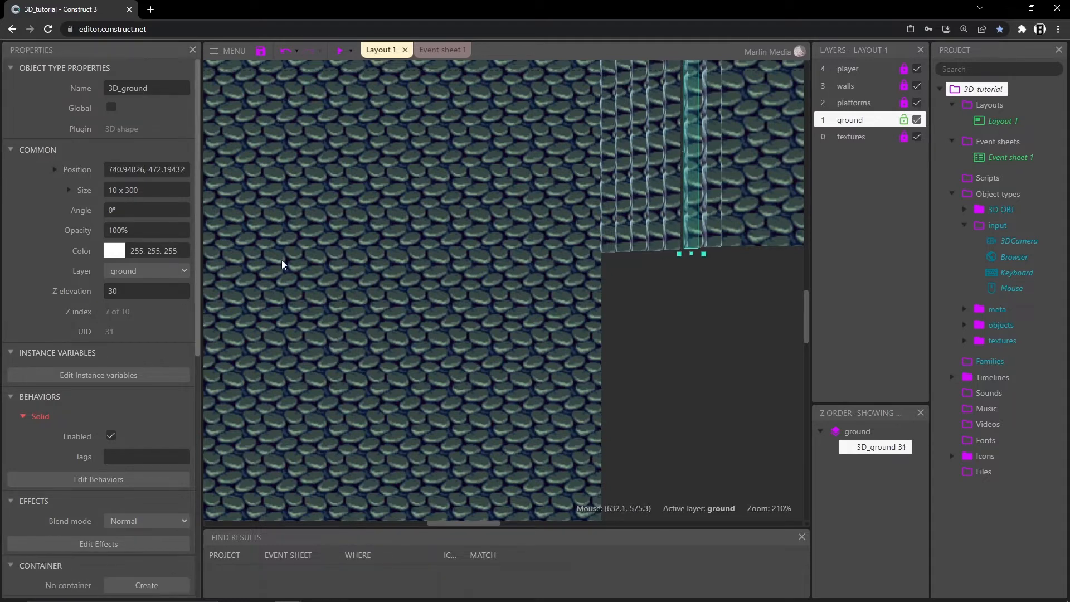
double_click(143, 291)
text(25)
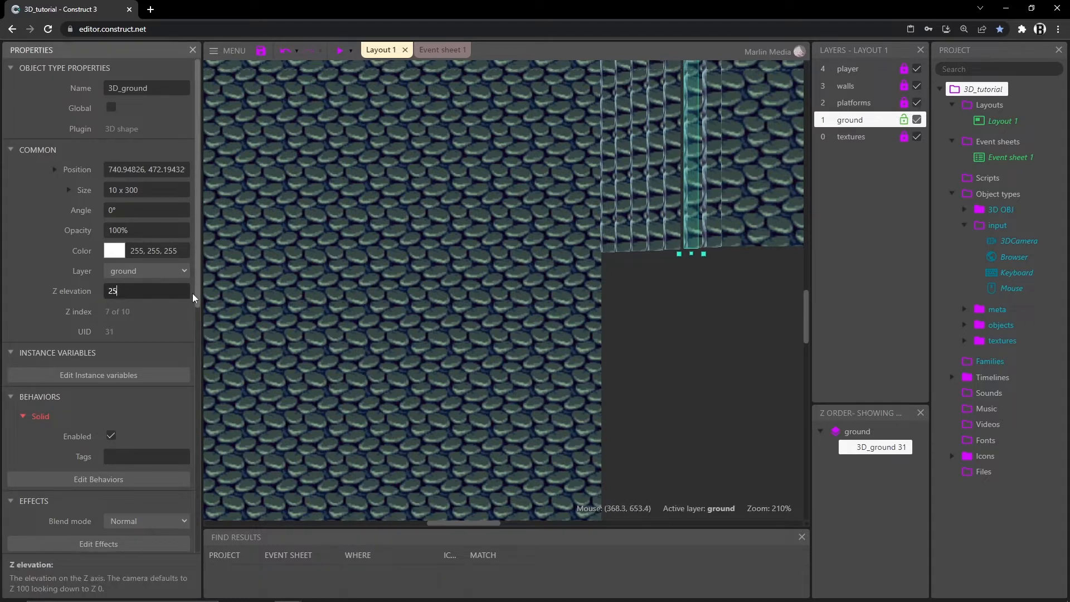
key(Tab)
click(711, 155)
double_click(140, 292)
text(30)
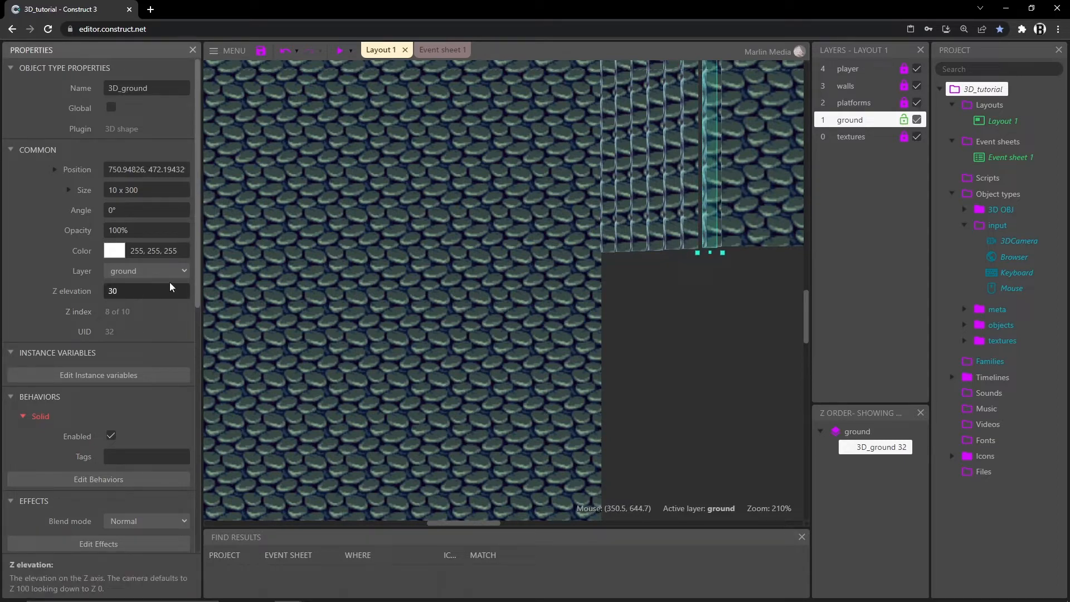
key(Tab)
- Set the Z elevation of the crossing's wide 100 x 300 ground piece to 35
click(744, 183)
middle_drag(664, 315, 394, 401)
double_click(134, 293)
text(35)
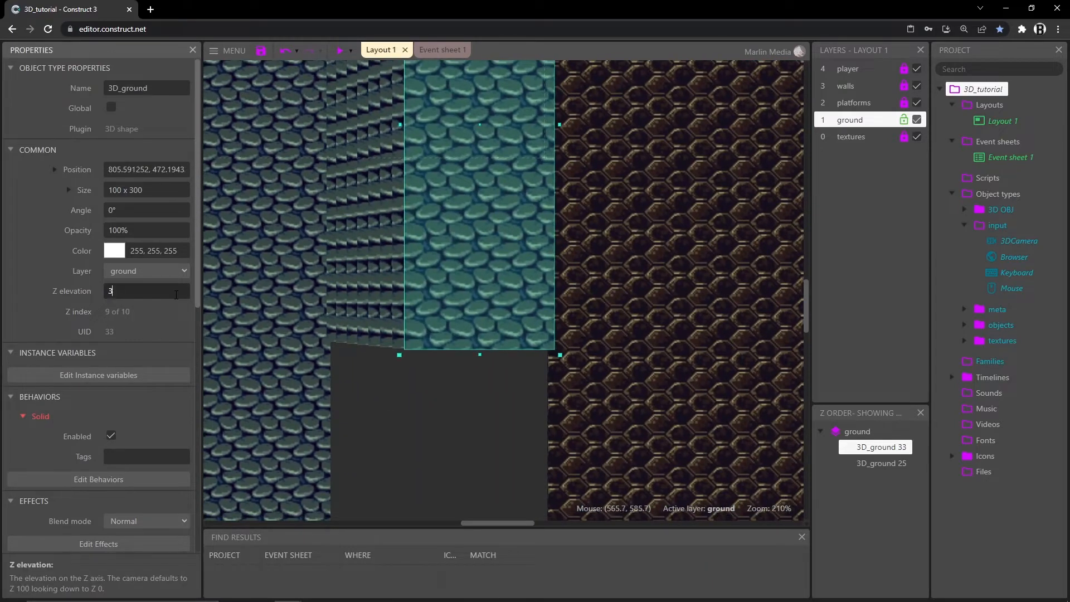
key(Tab)
- Check the large brown ground's Z elevation and Z height against the elevation of the crossing's wide 100 x 300 piece
middle_drag(361, 248, 529, 294)
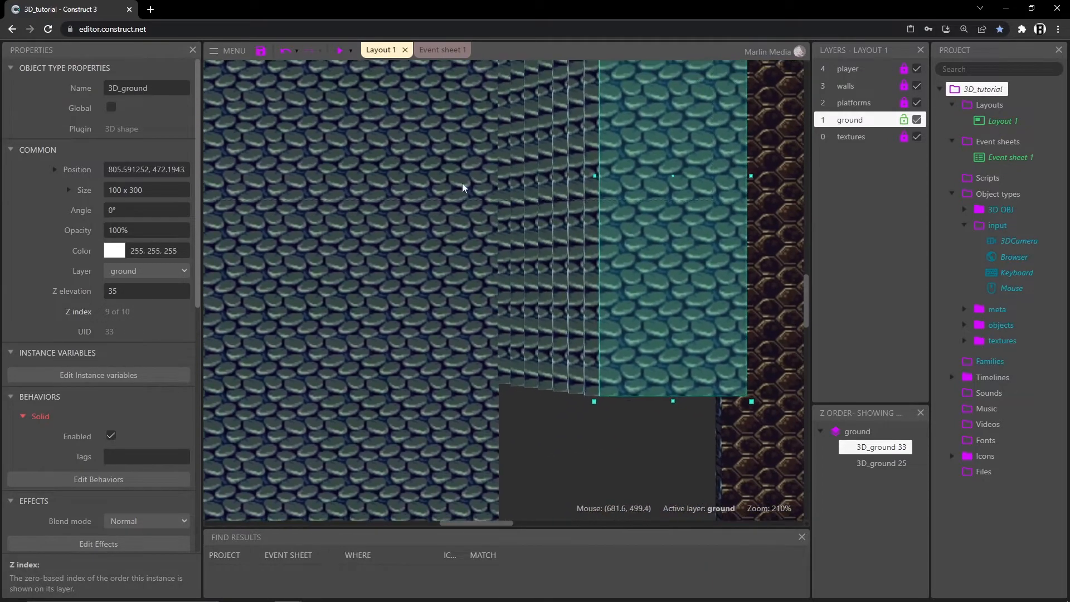
ctrl+scroll(633, 364, down, 9)
middle_drag(685, 423, 349, 251)
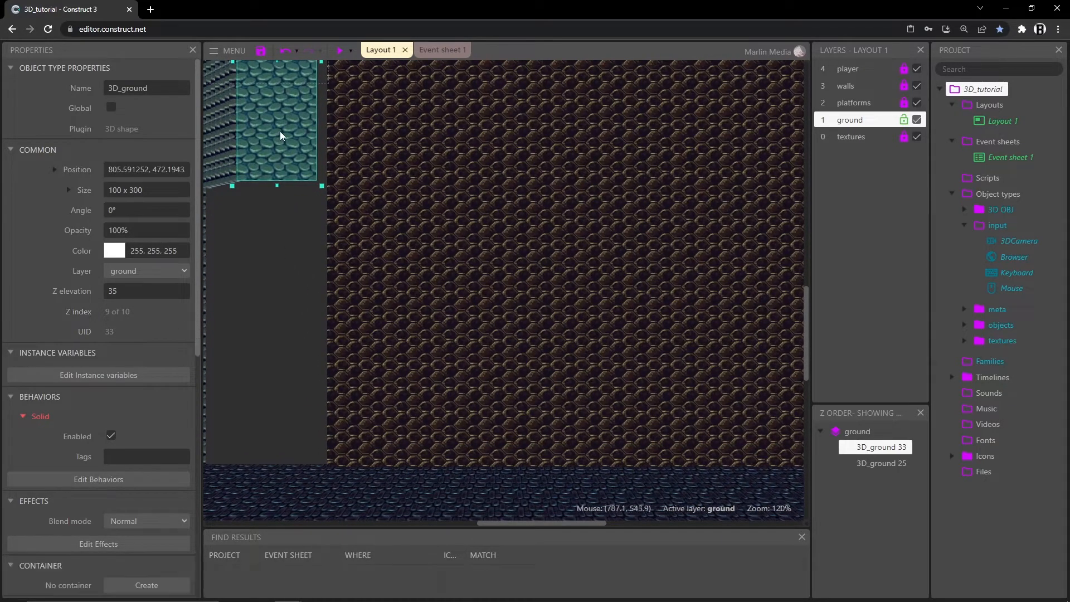
middle_drag(425, 172, 499, 182)
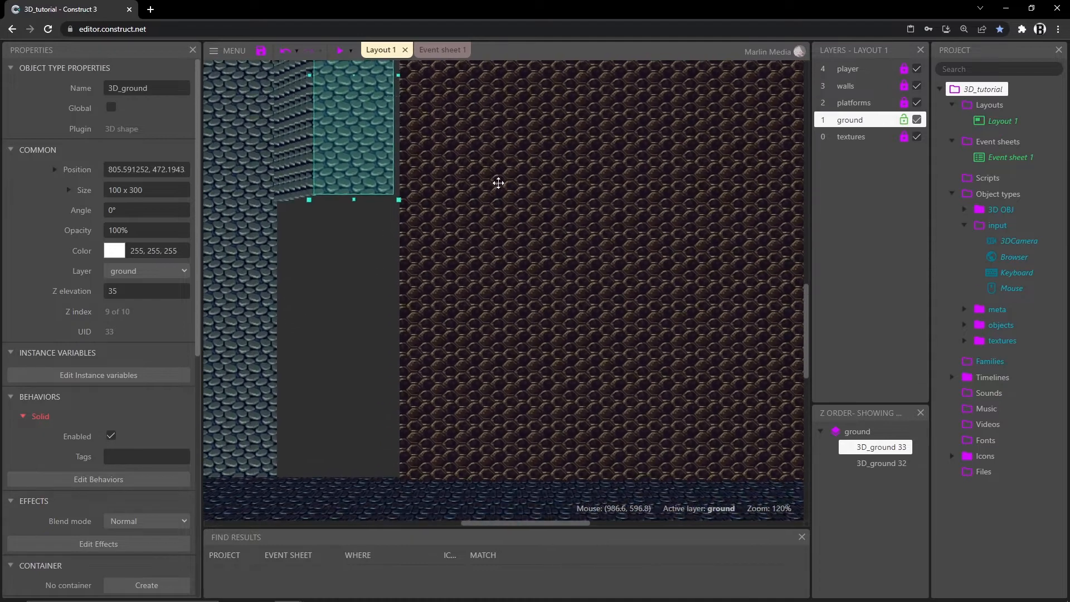
click(485, 279)
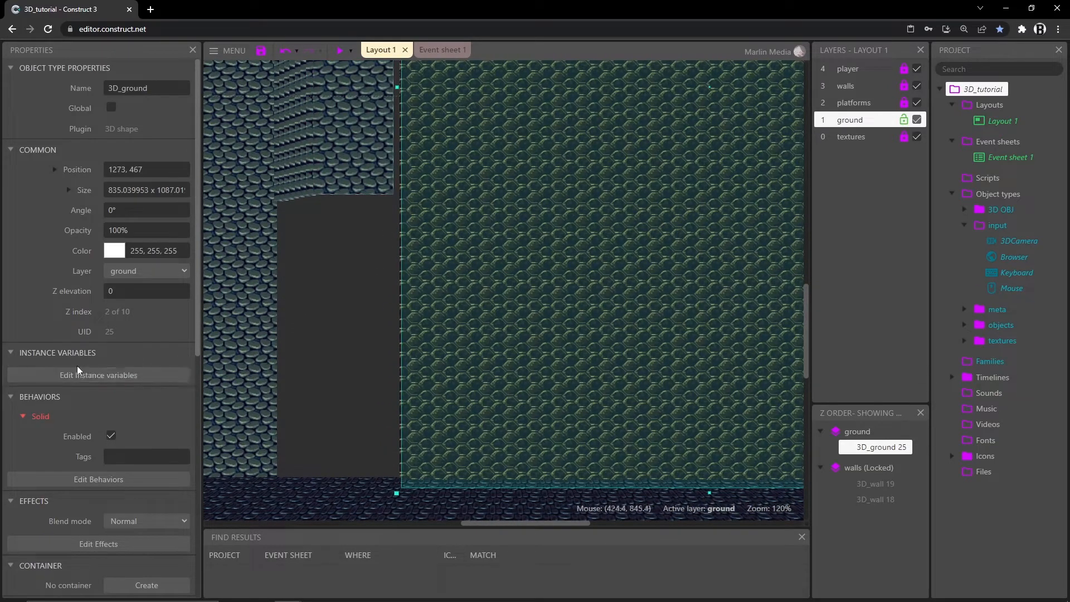
scroll(84, 364, down, 8)
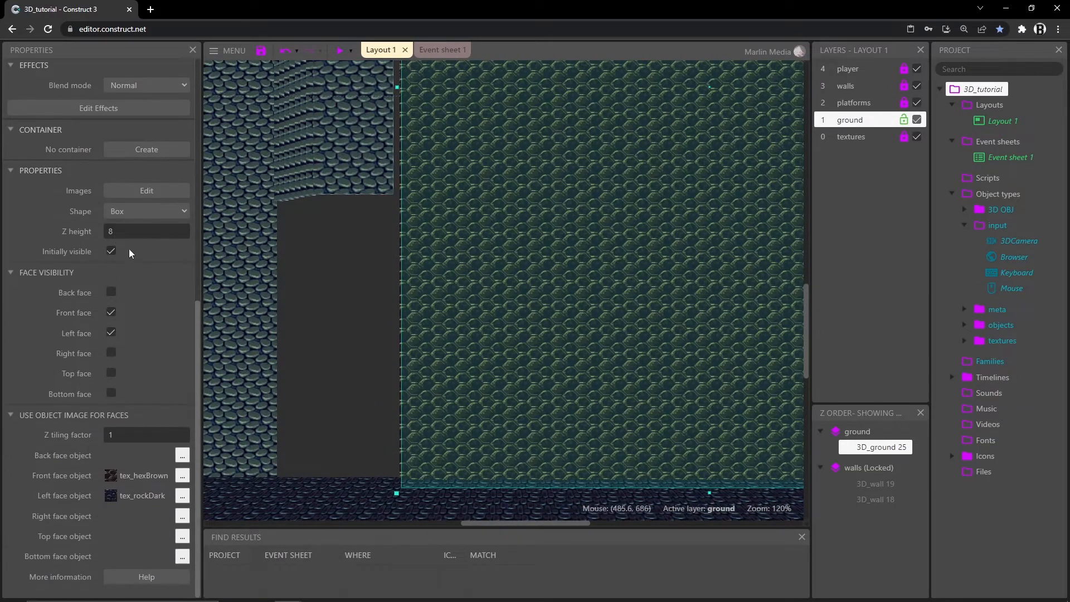
scroll(129, 279, up, 3)
scroll(131, 315, up, 3)
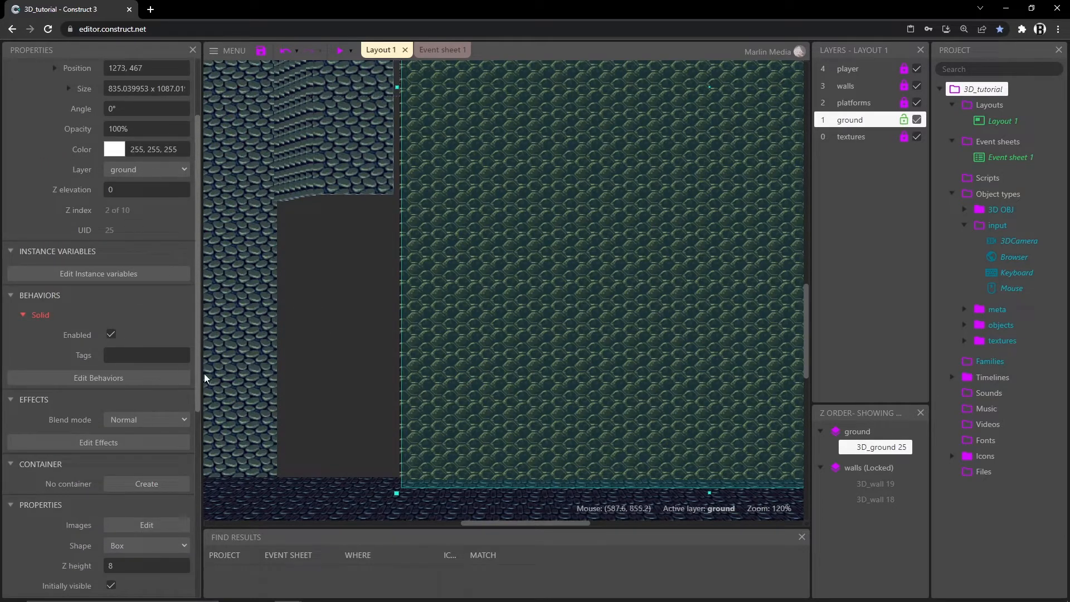
middle_drag(310, 390, 617, 436)
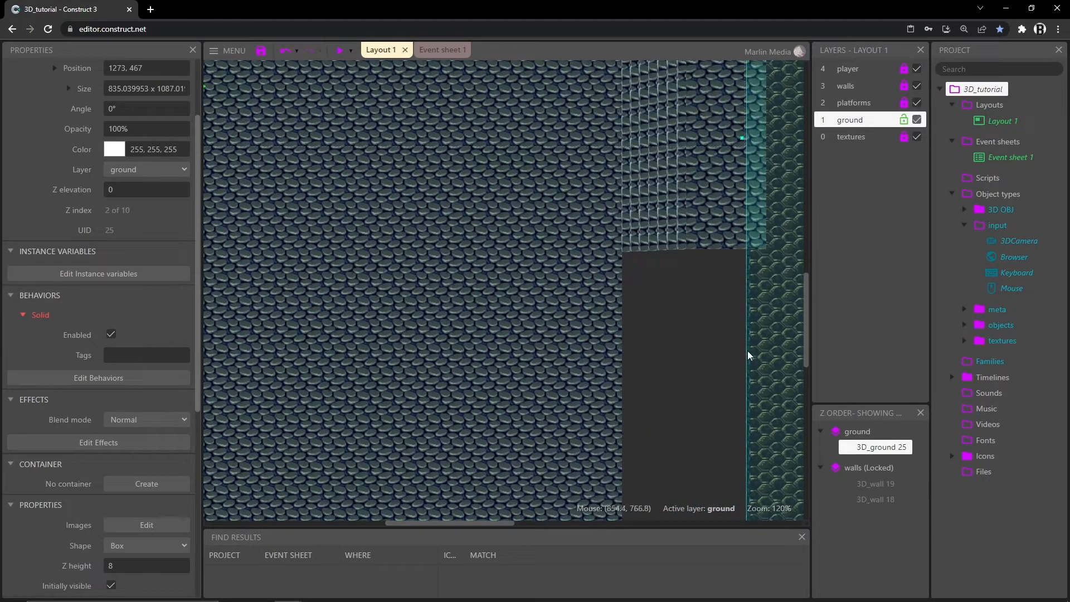
middle_drag(747, 376, 394, 316)
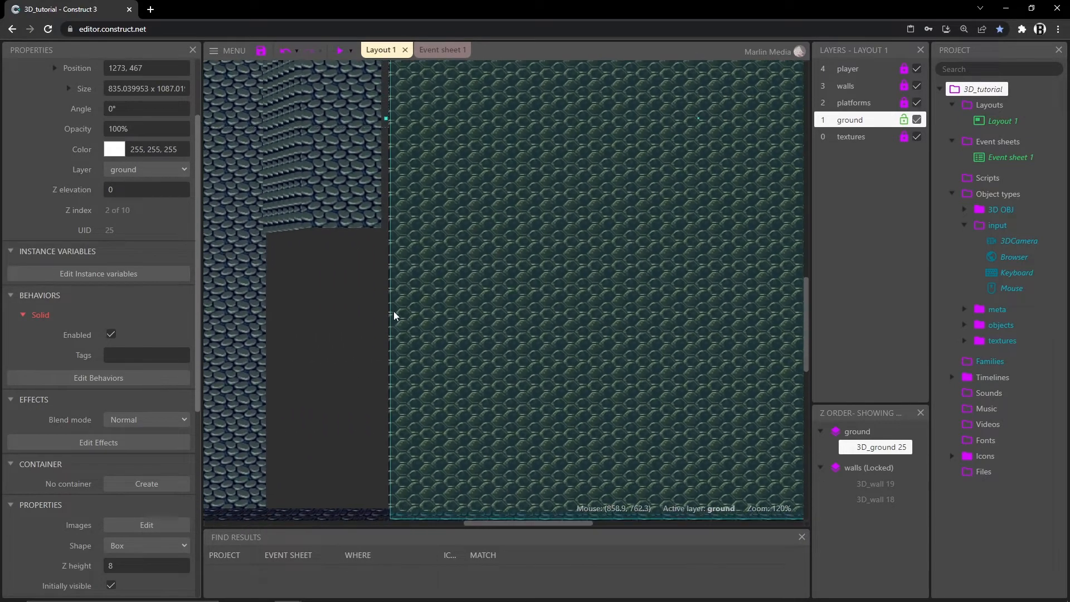
click(329, 171)
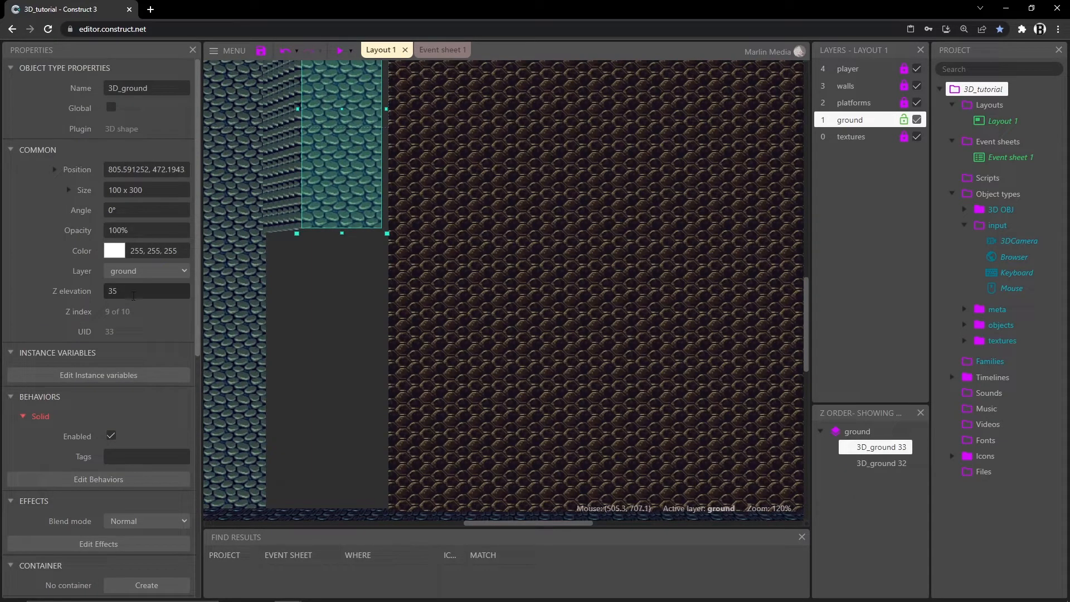
- Set the Z height of the large brown ground to 35
click(482, 273)
scroll(81, 353, down, 4)
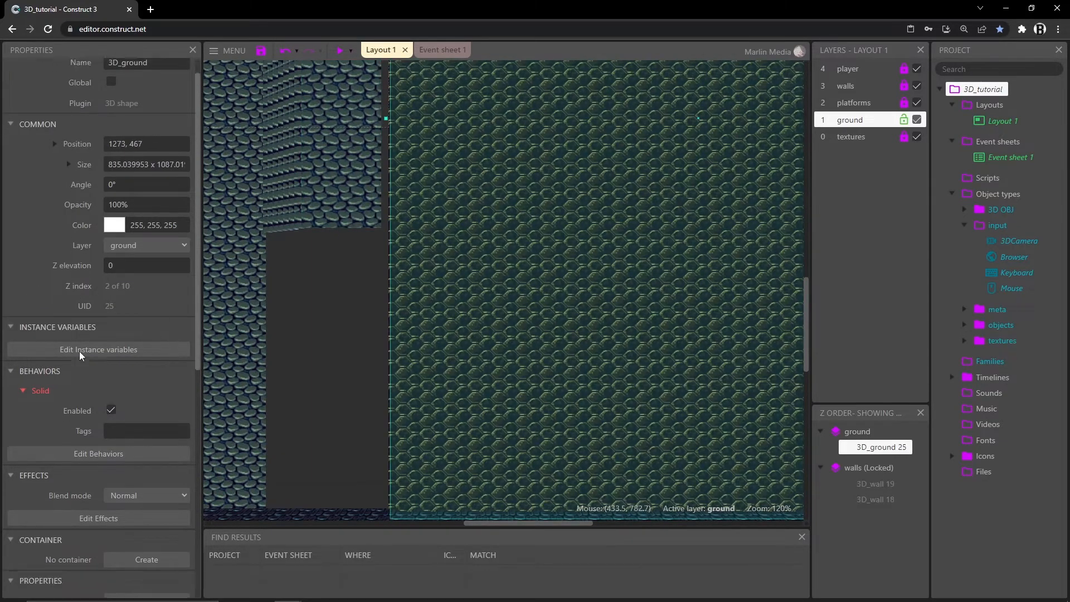
scroll(82, 350, down, 2)
click(147, 332)
text(35)
key(Tab)
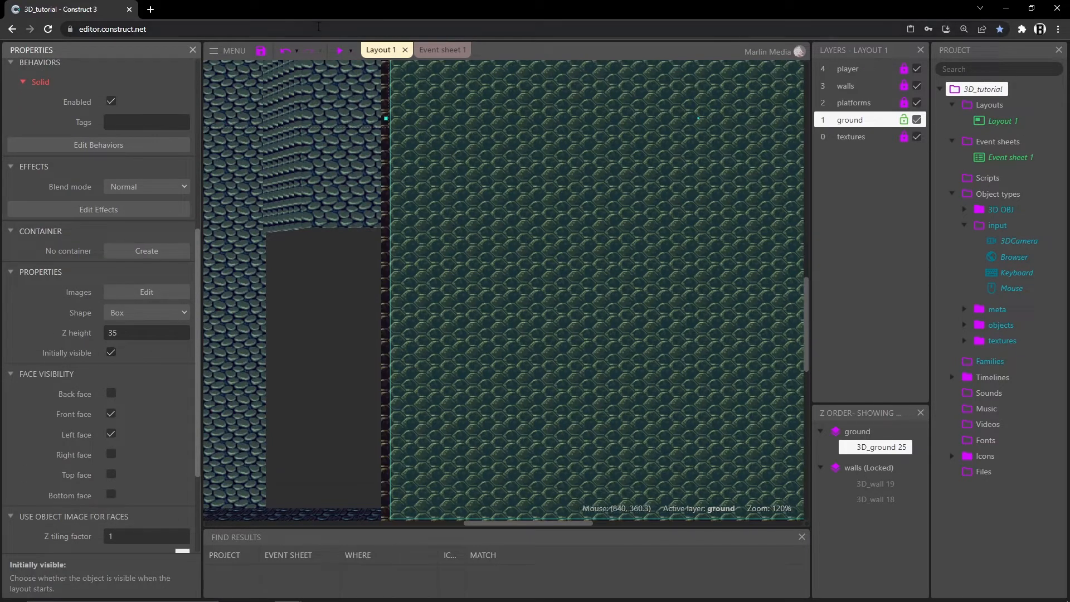
- Preview the layout, move around to inspect the stairway and its join with the brown ground, and close the preview
click(337, 51)
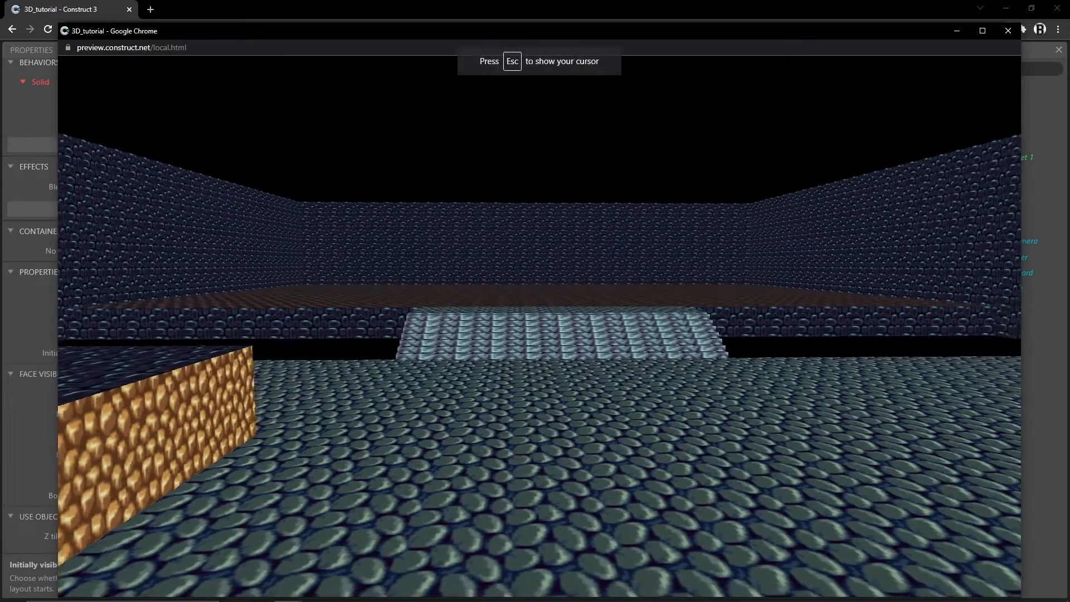
key(w)
key(d)
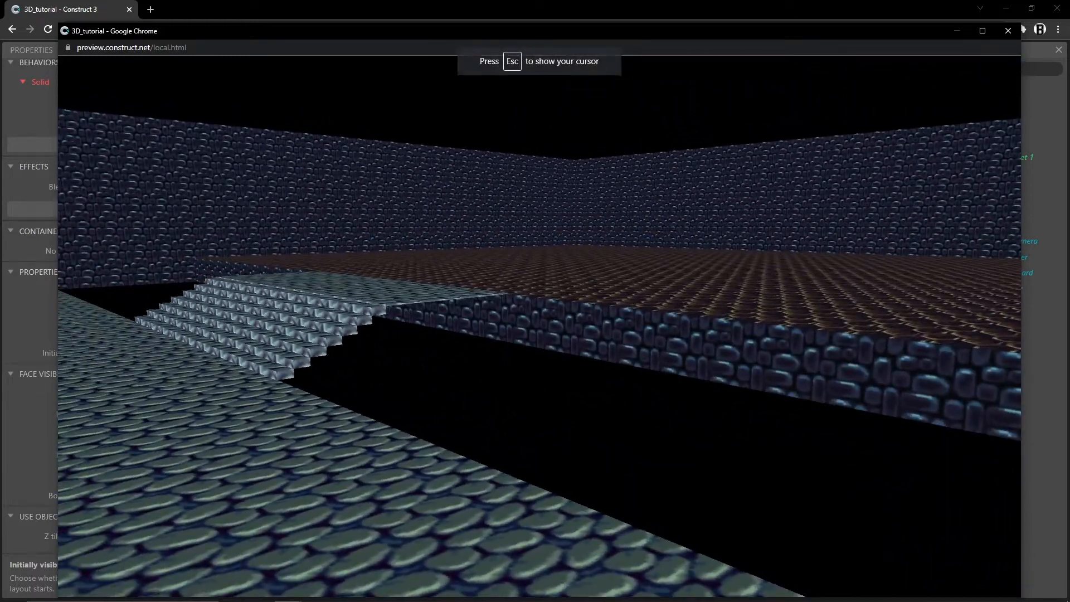
key(a)
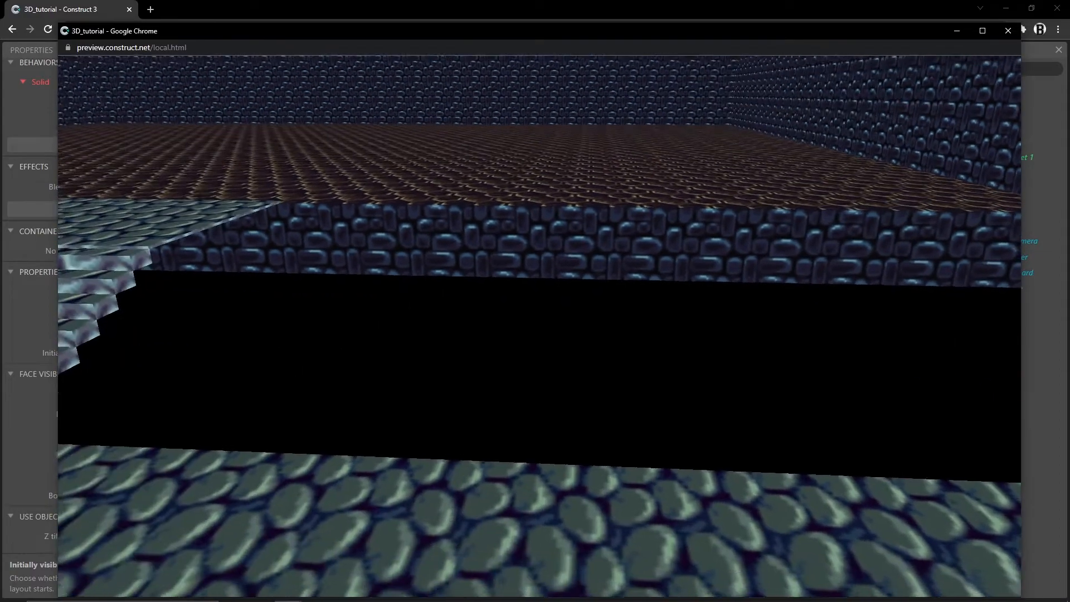
key(d)
key(w)
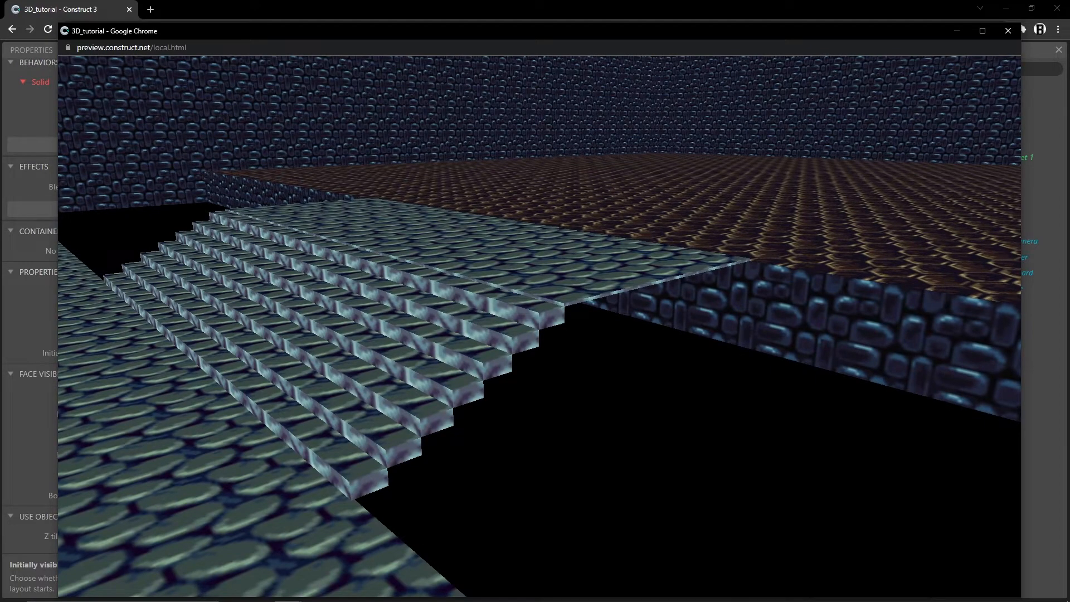
key(Escape)
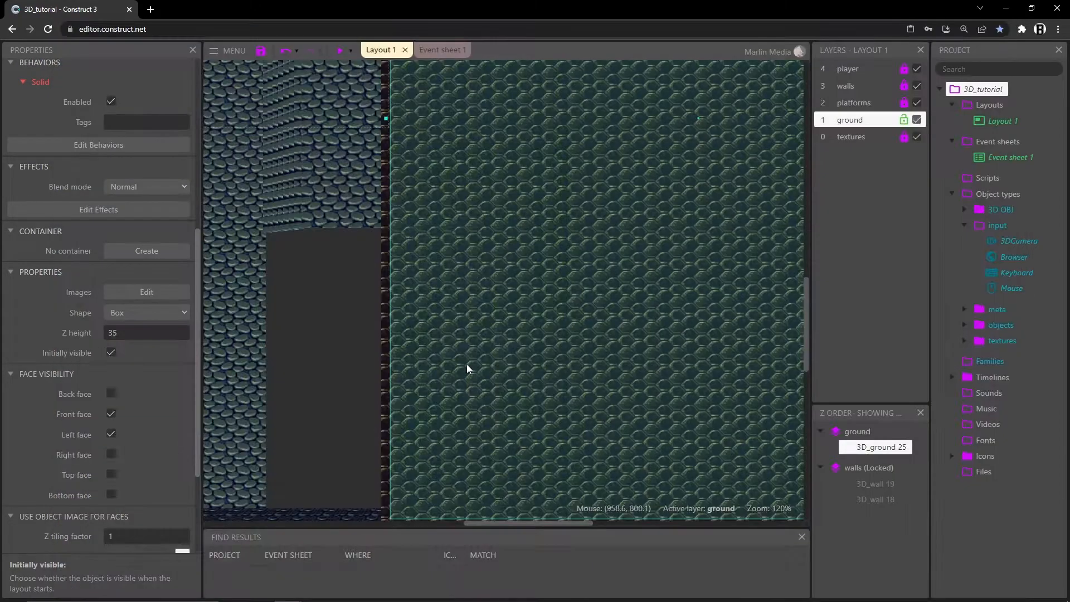
- Set the Z height of the crossing's wide 100 x 300 ground piece to 5
click(357, 172)
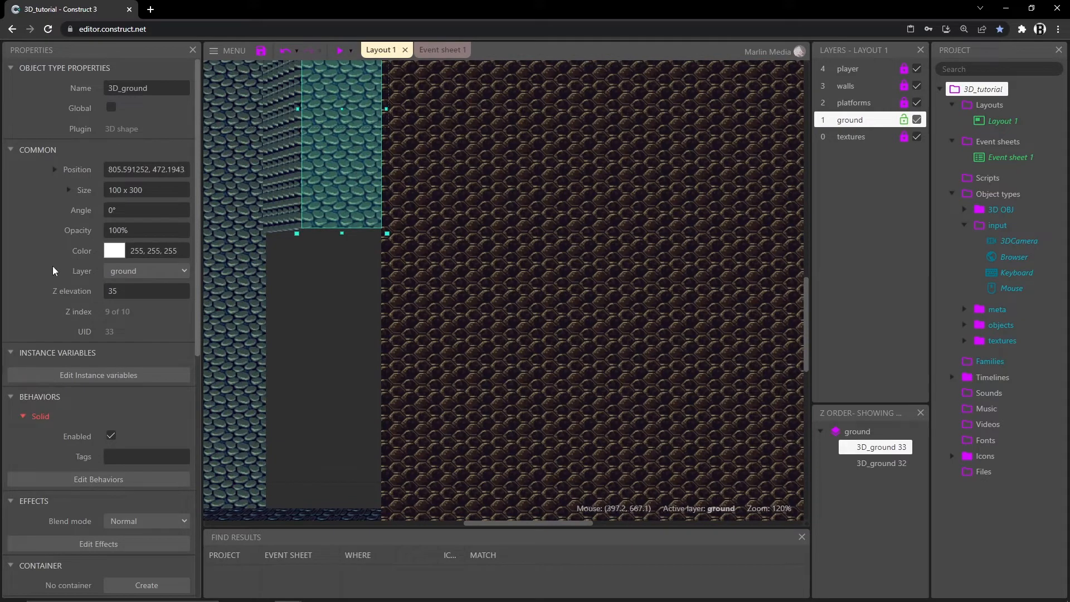
scroll(54, 271, down, 6)
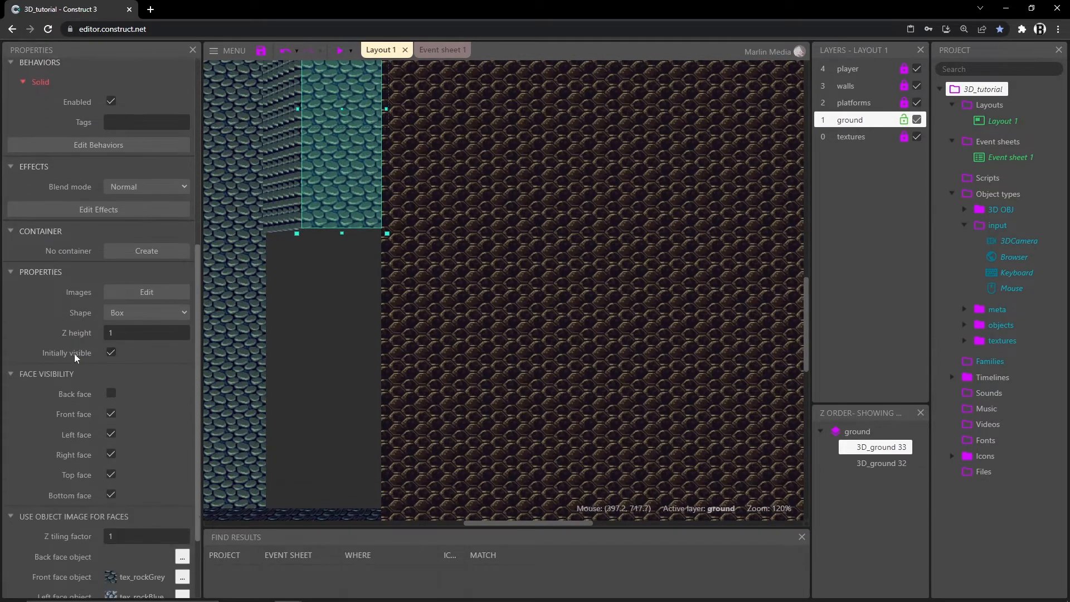
click(115, 332)
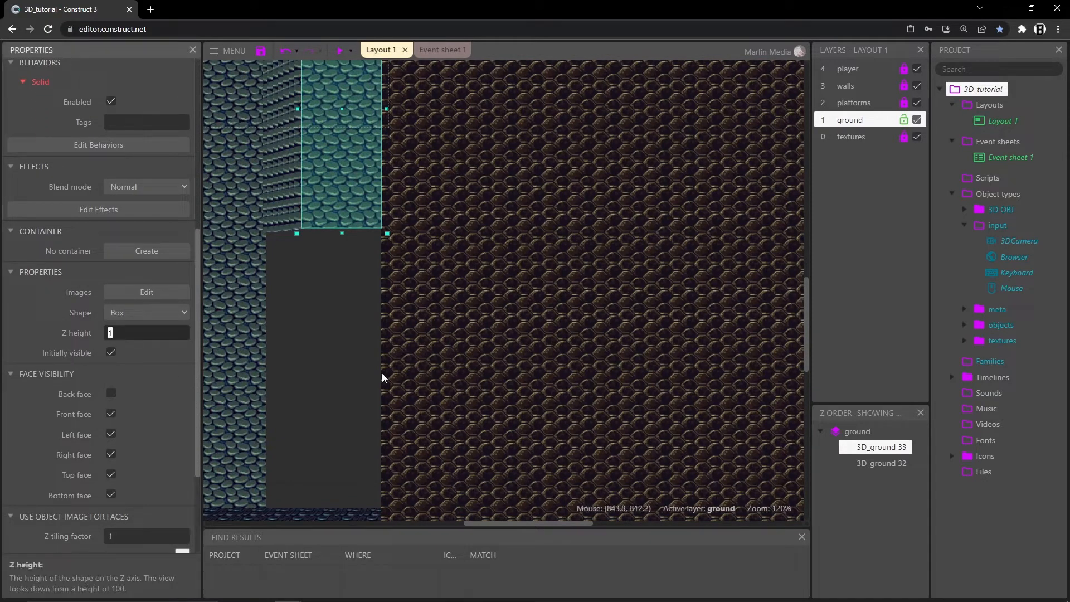
key(Tab)
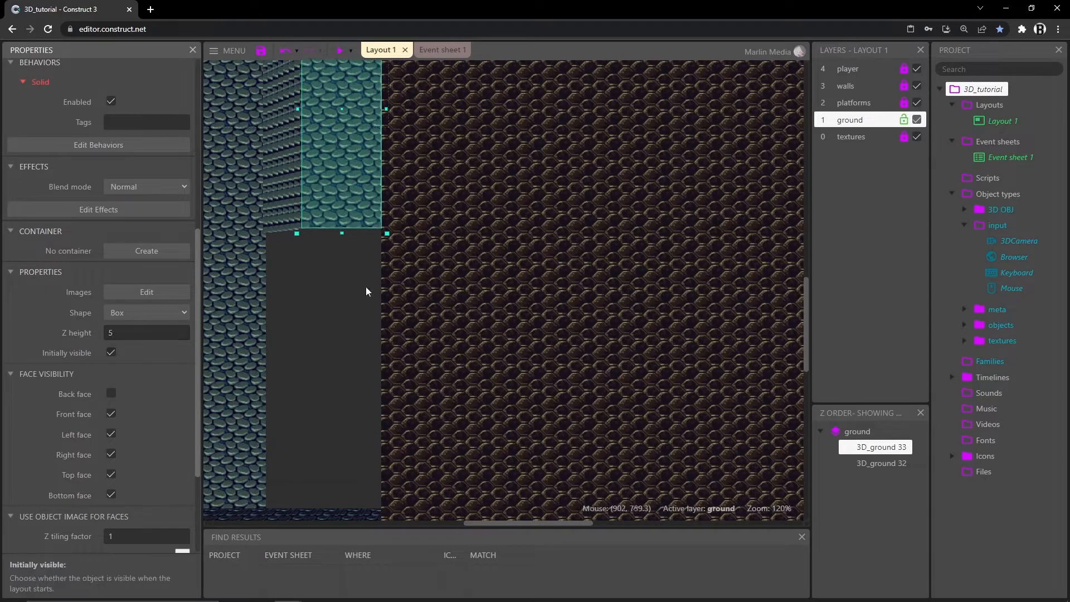
- Preview the layout, compare the thickened top landing with the brown ground's surface, and close the preview
click(340, 51)
click(791, 524)
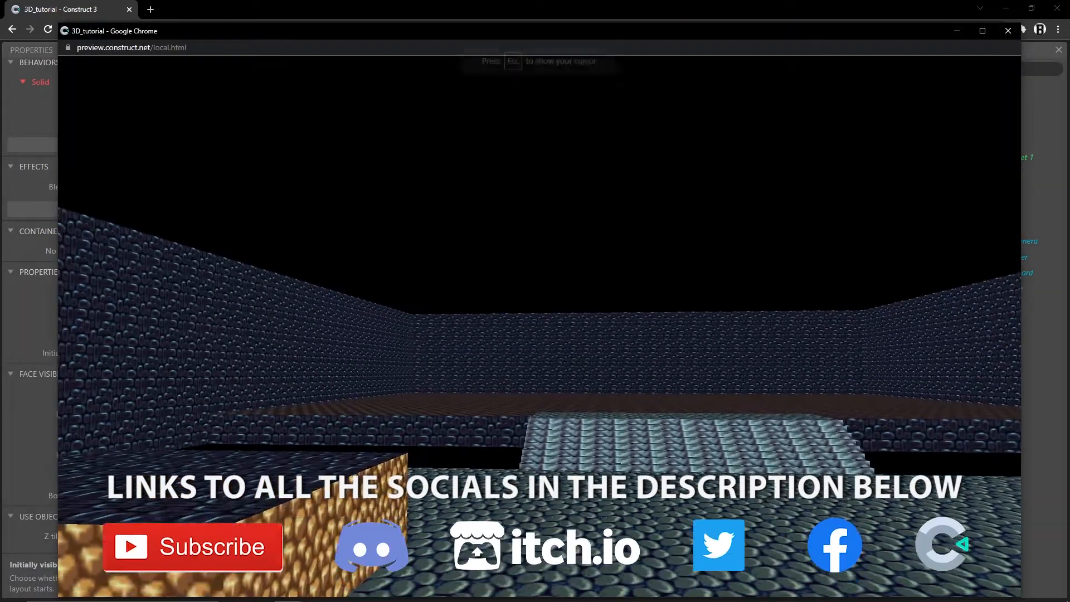
key(w)
key(d)
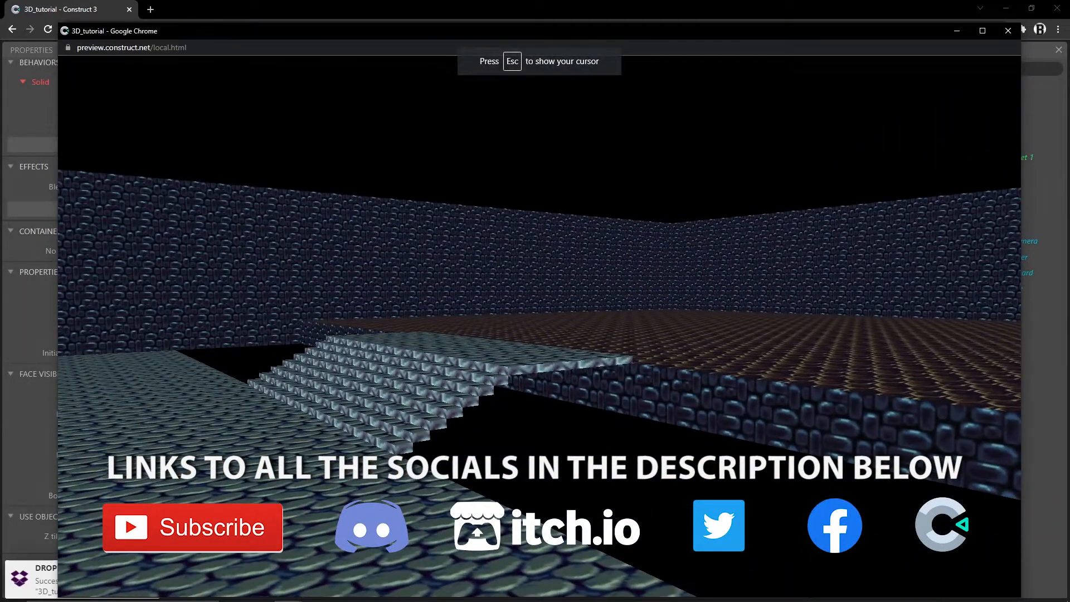
key(d)
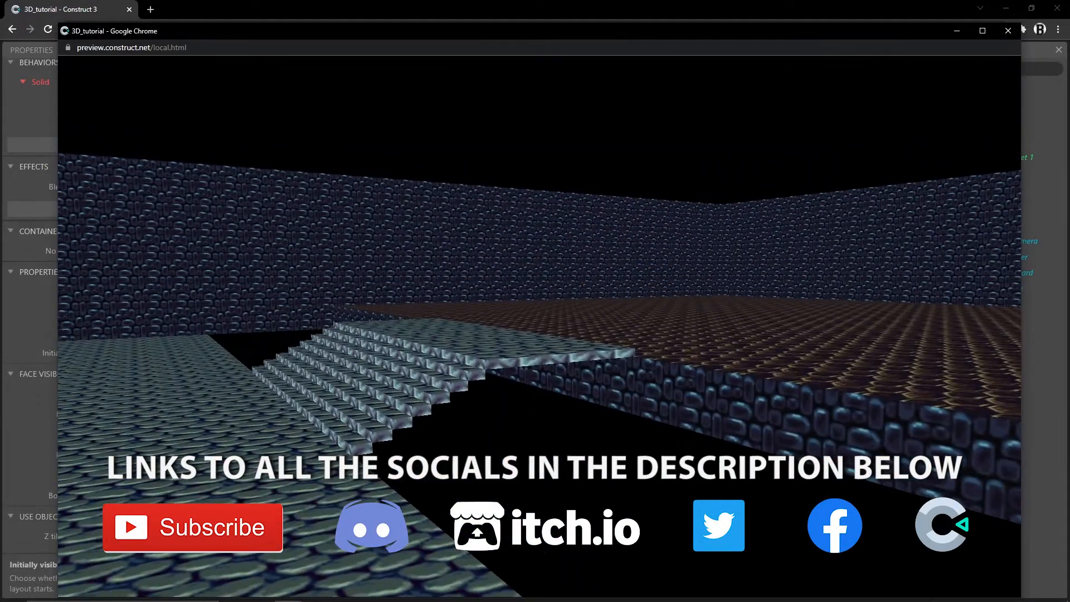
key(a)
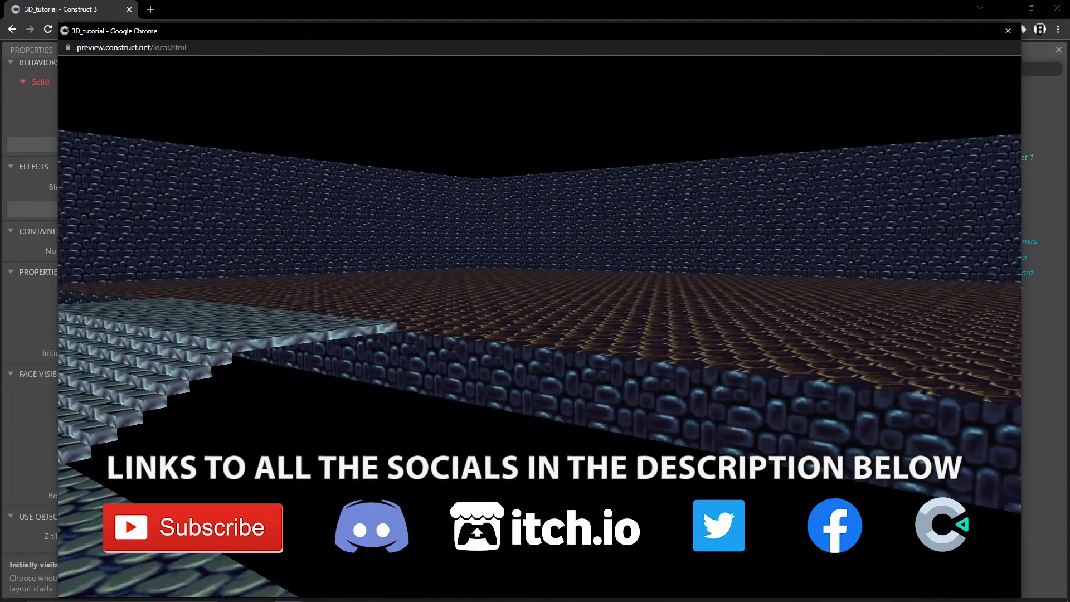
key(Escape)
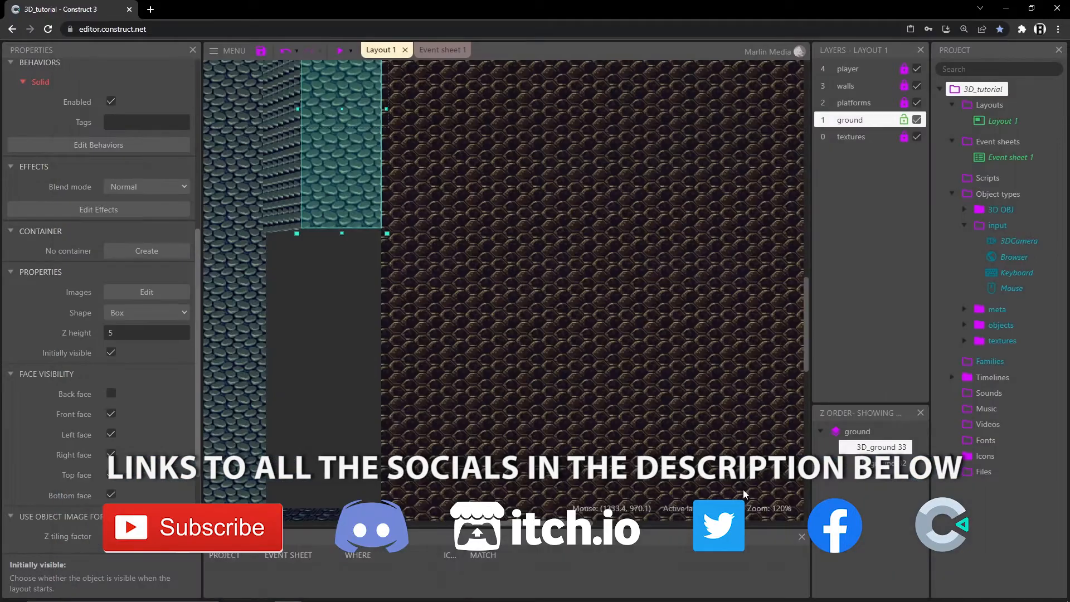
- Set the Z height of the large brown ground to 40
click(523, 271)
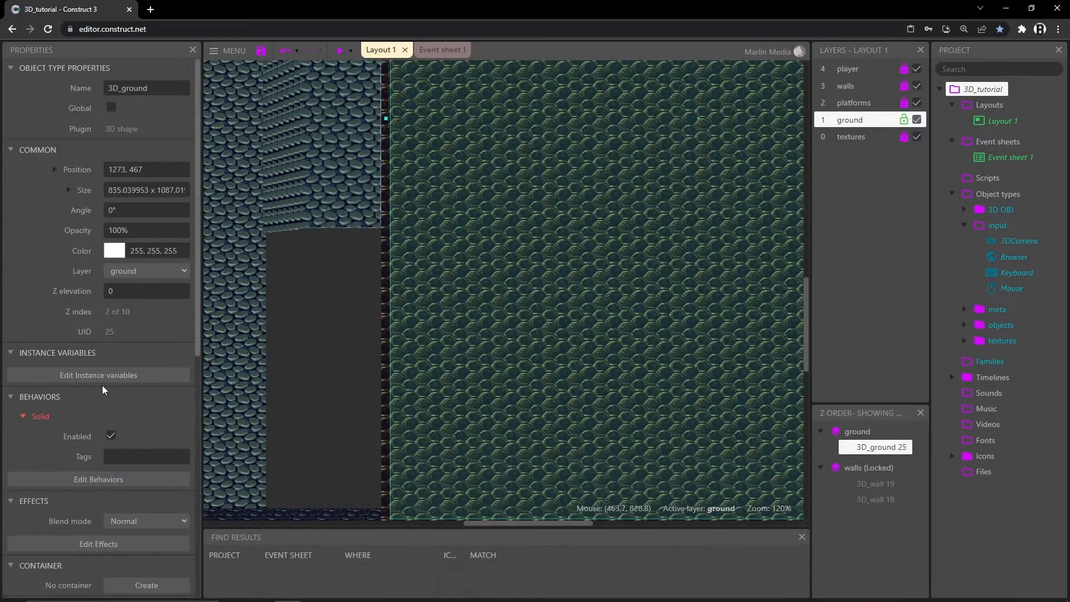
scroll(106, 384, down, 5)
click(131, 388)
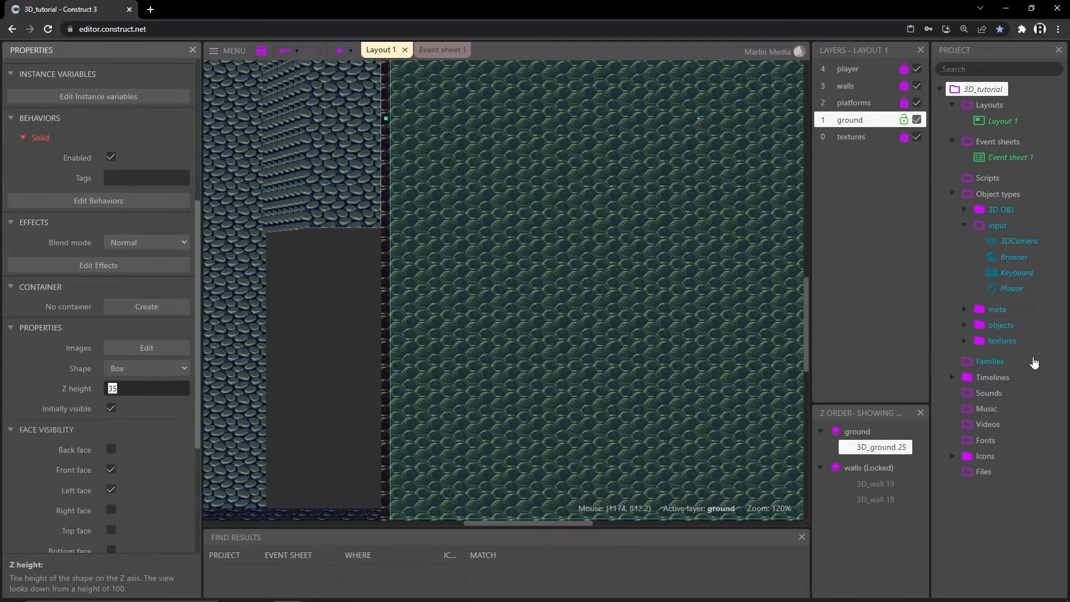
text(40)
key(Return)
- Preview the layout and look around the room at the stairway and its join with the brown ground
click(340, 51)
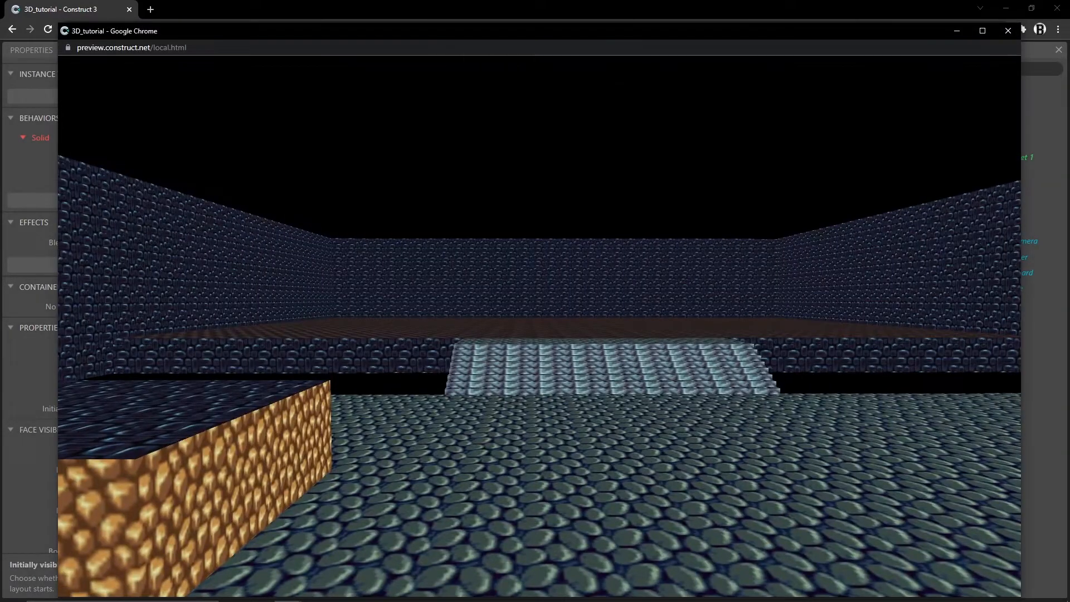
click(611, 318)
key(d)
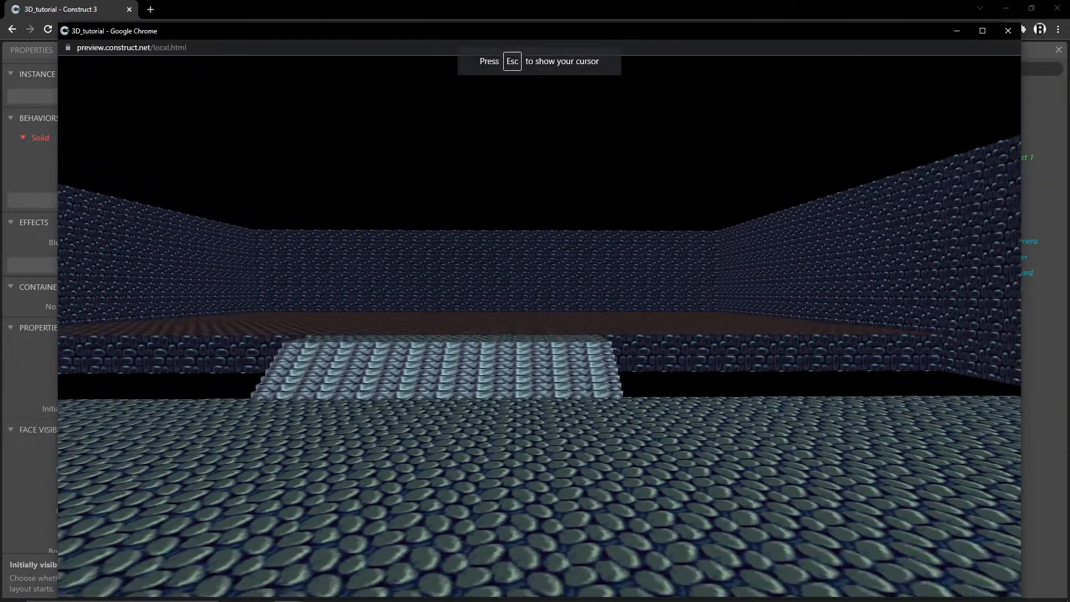
key(d)
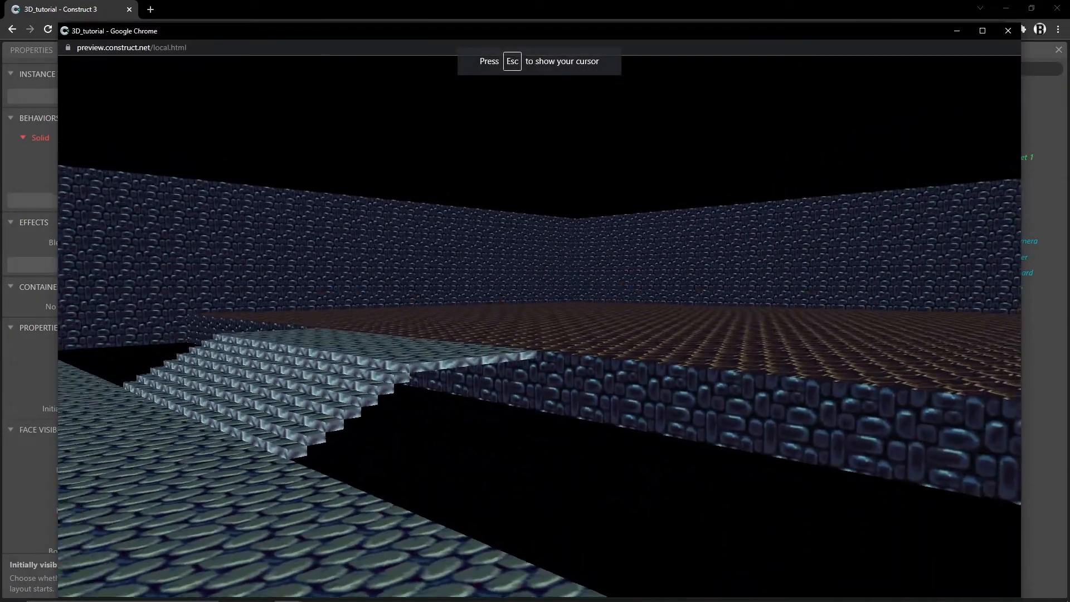
key(a)
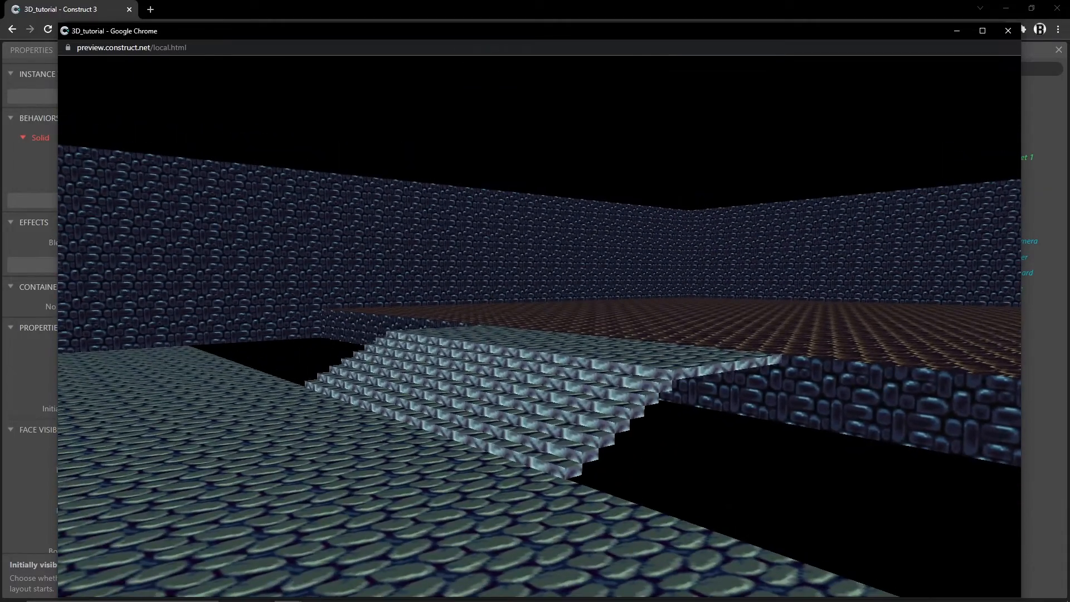
key(d)
key(a)
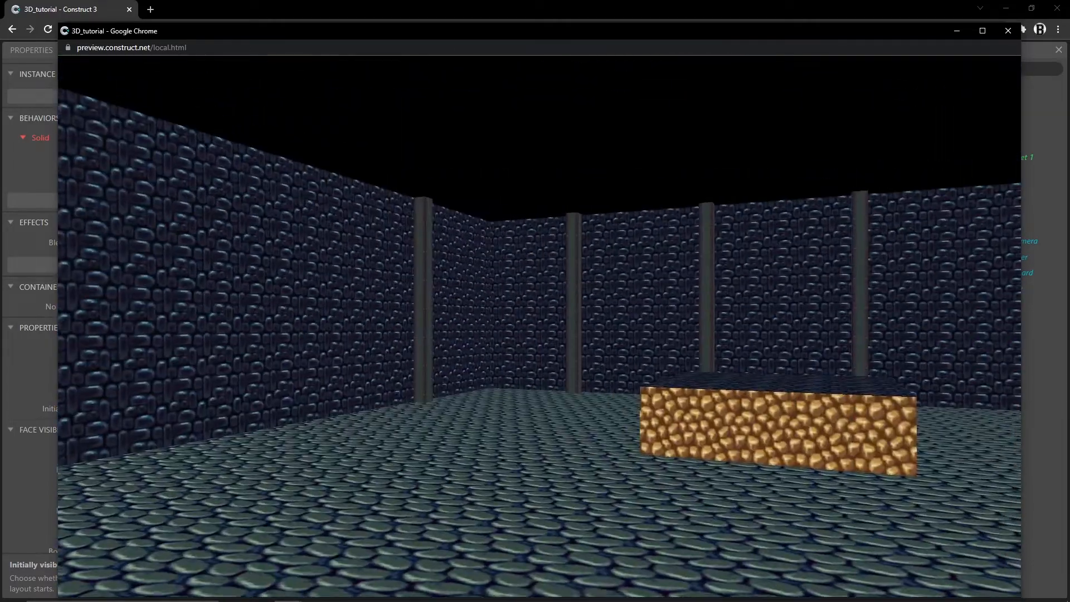
key(w)
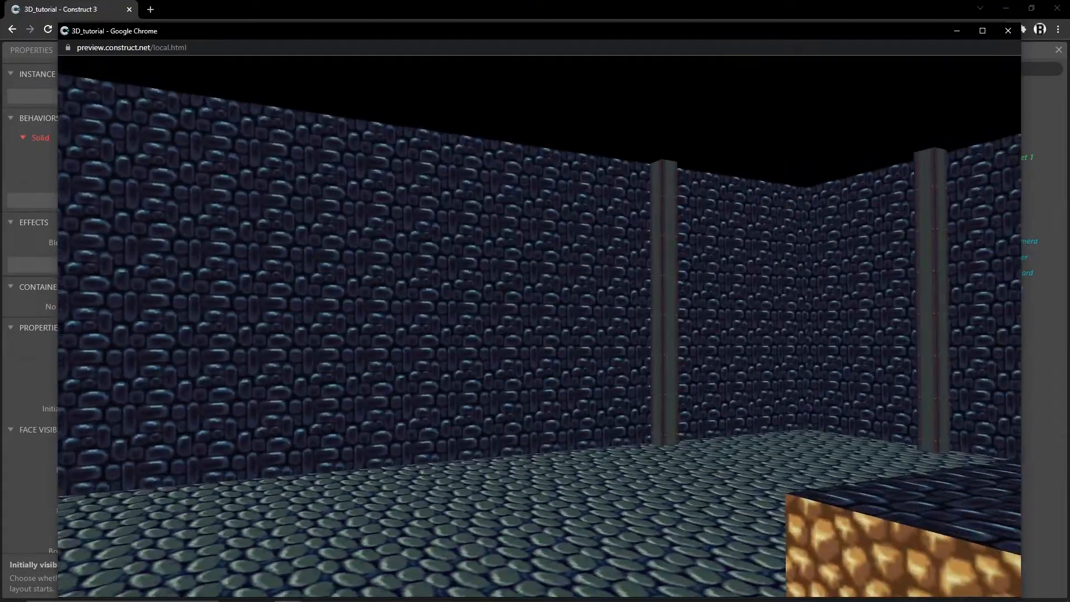
key(a)
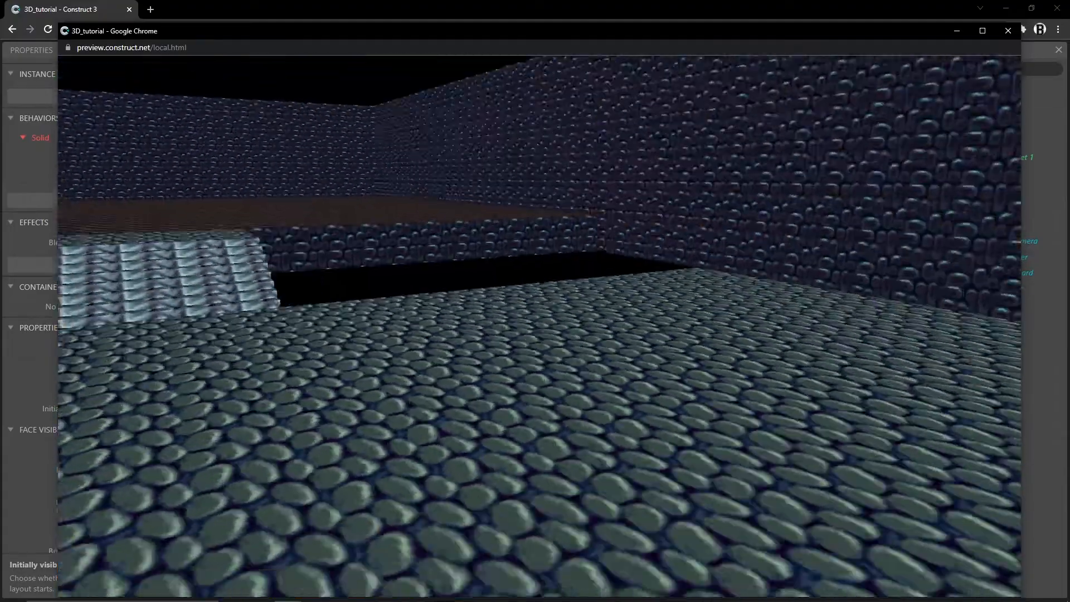
key(d)
key(d)
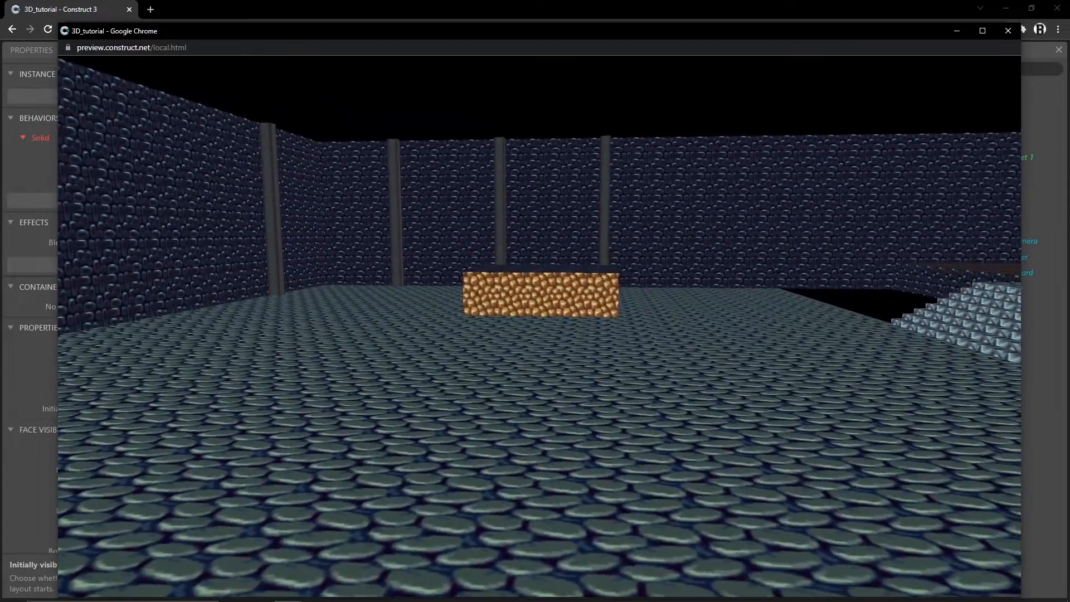
key(d)
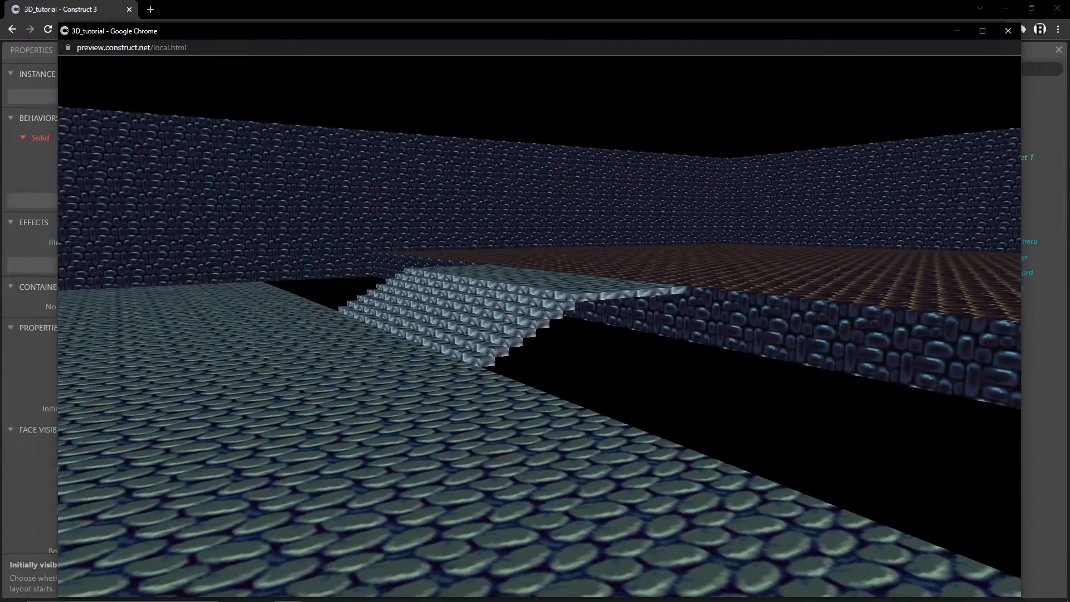
key(a)
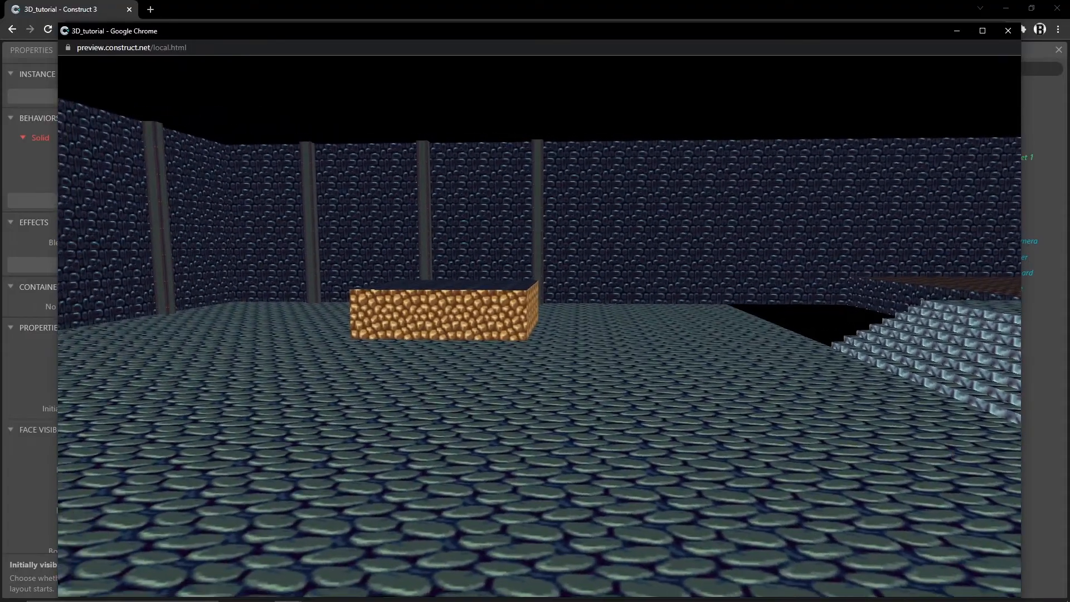
- Walk to the stairway in the preview, try to climb it, and end the preview
key(w)
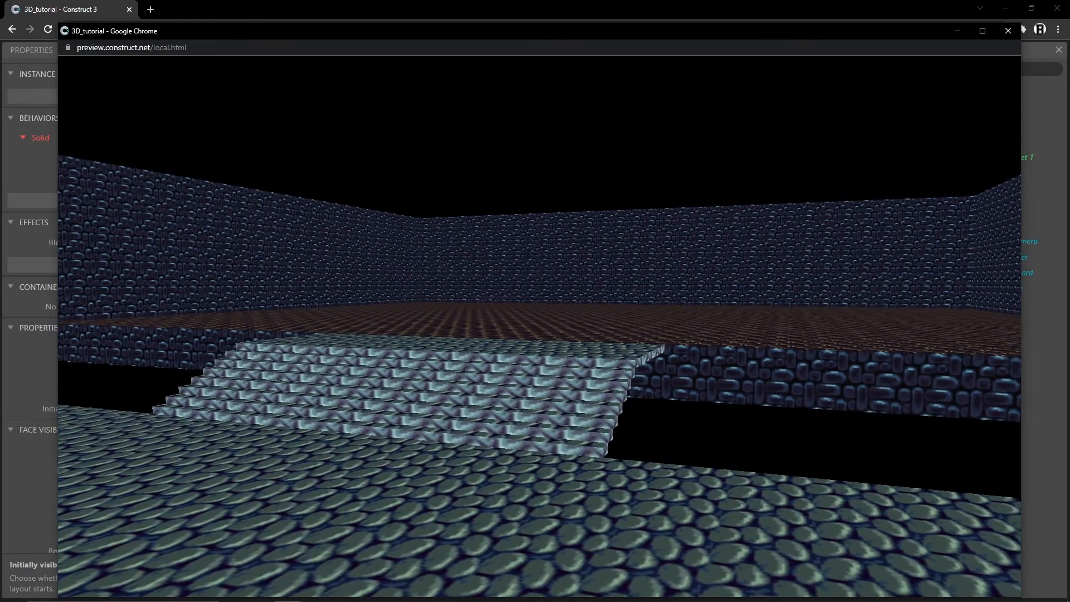
key(w)
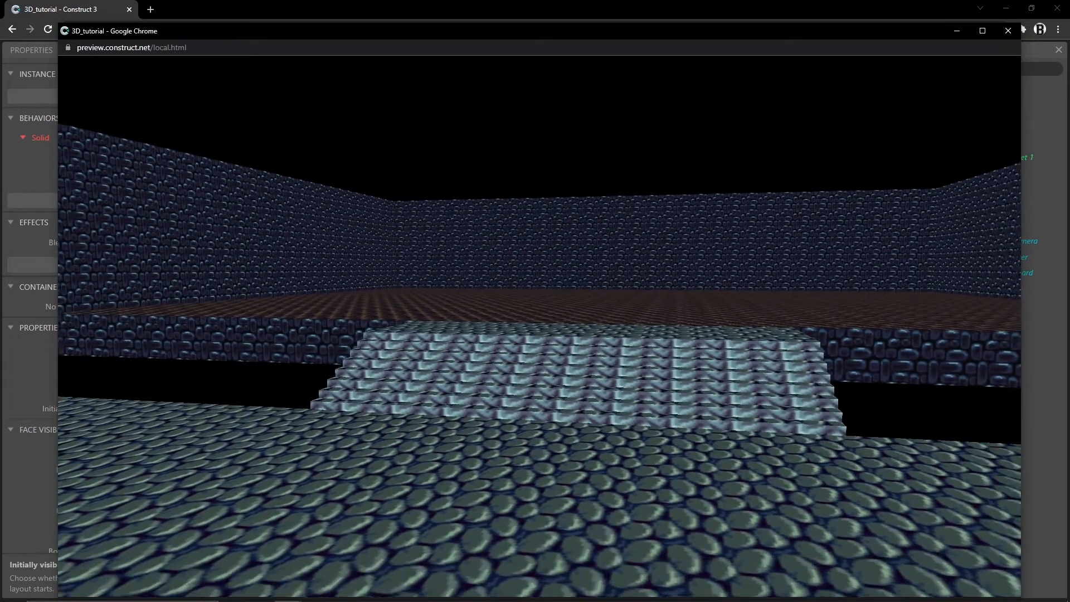
key(w)
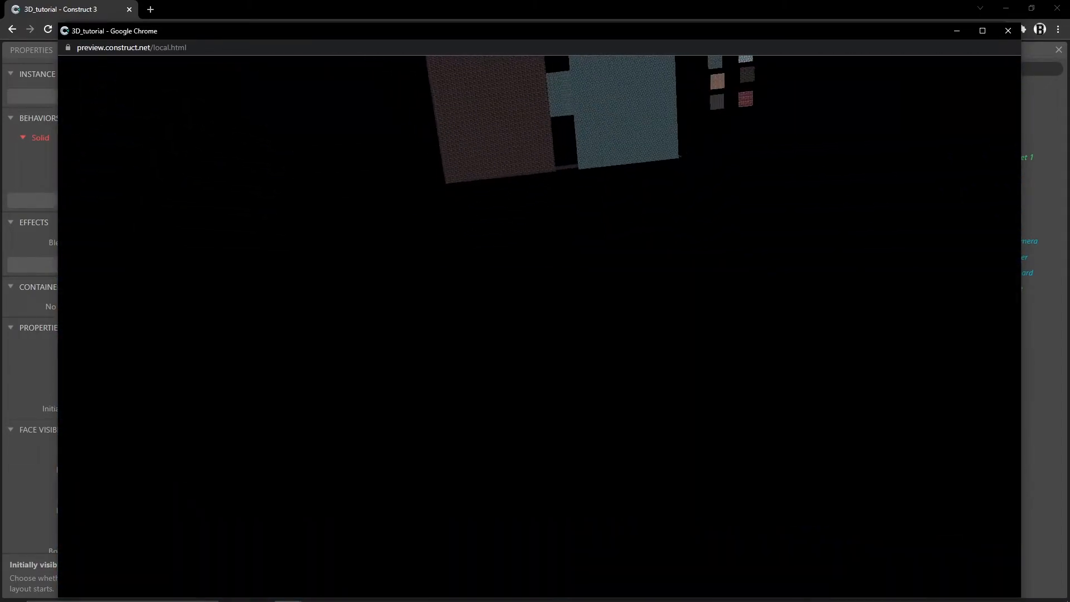
key(Escape)
- In the event sheet's "collision with ground" group, examine both 3D_ground Z elevation comparisons without changing them
middle_drag(351, 306, 523, 432)
click(443, 50)
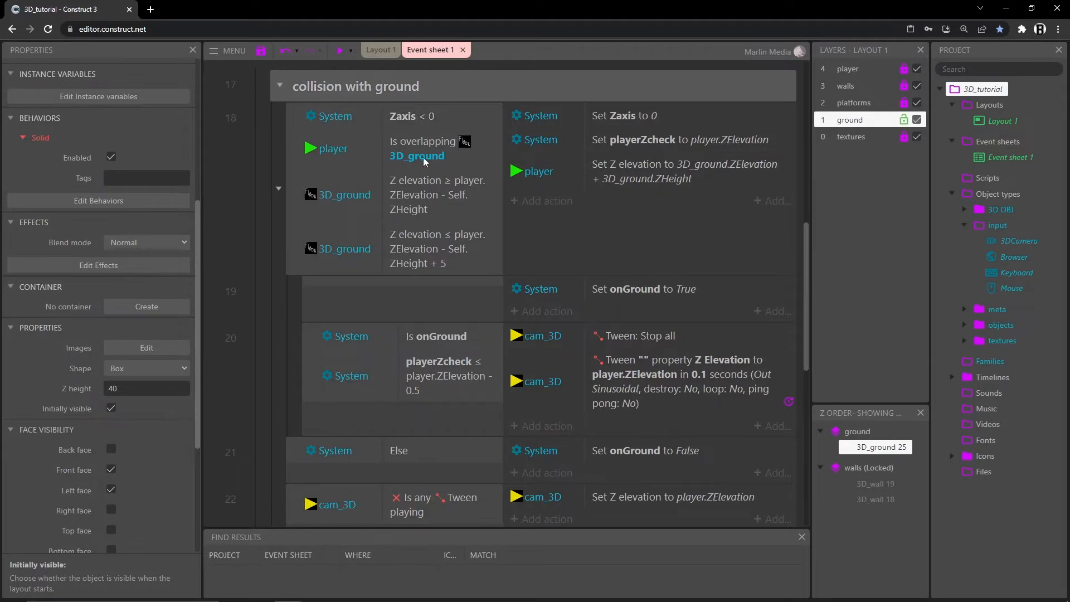
click(410, 210)
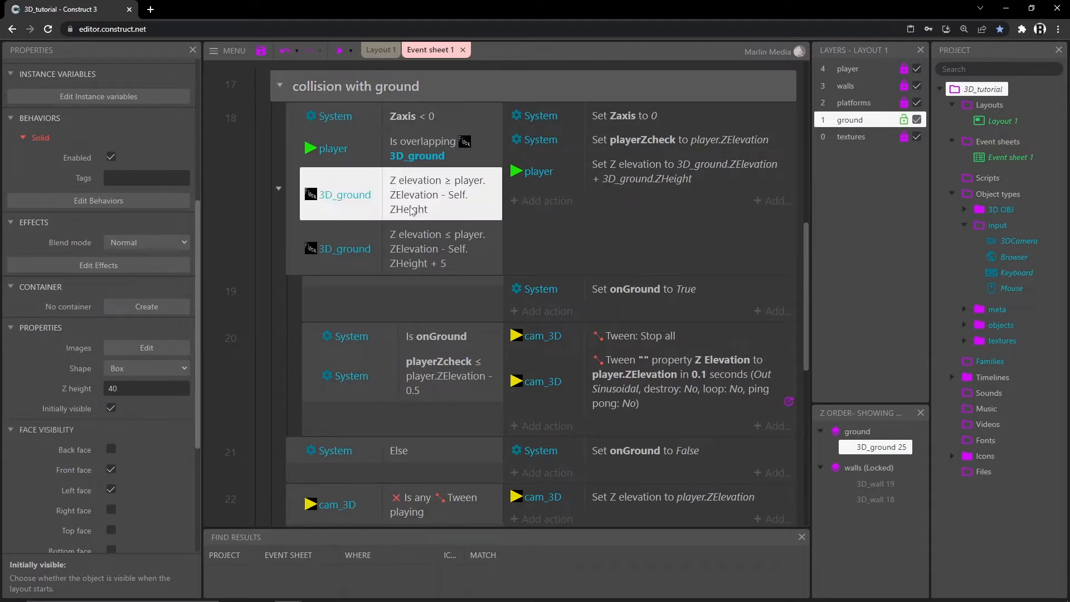
double_click(424, 207)
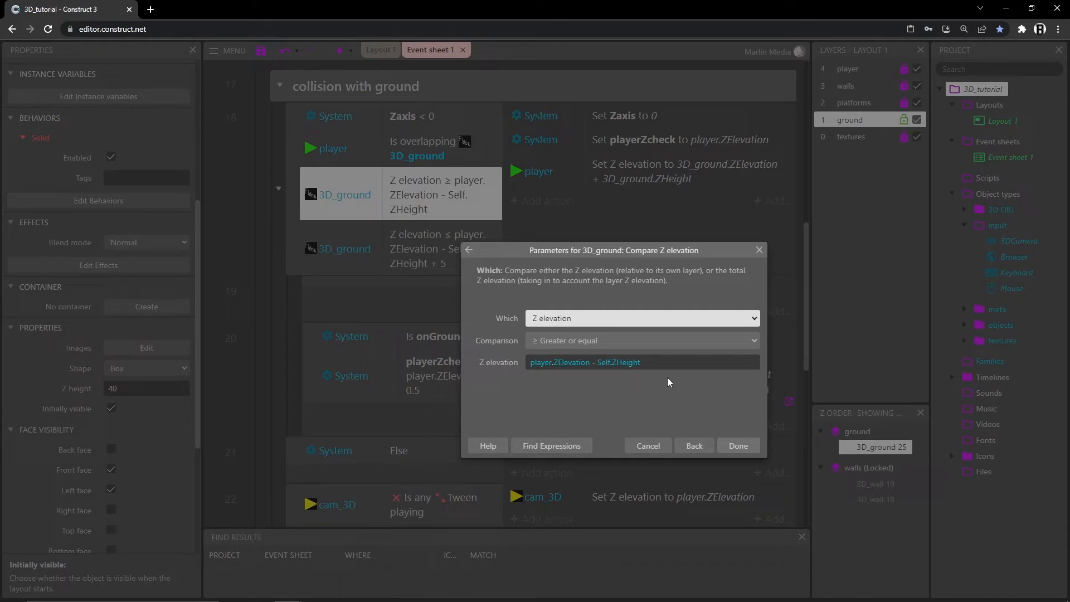
click(648, 446)
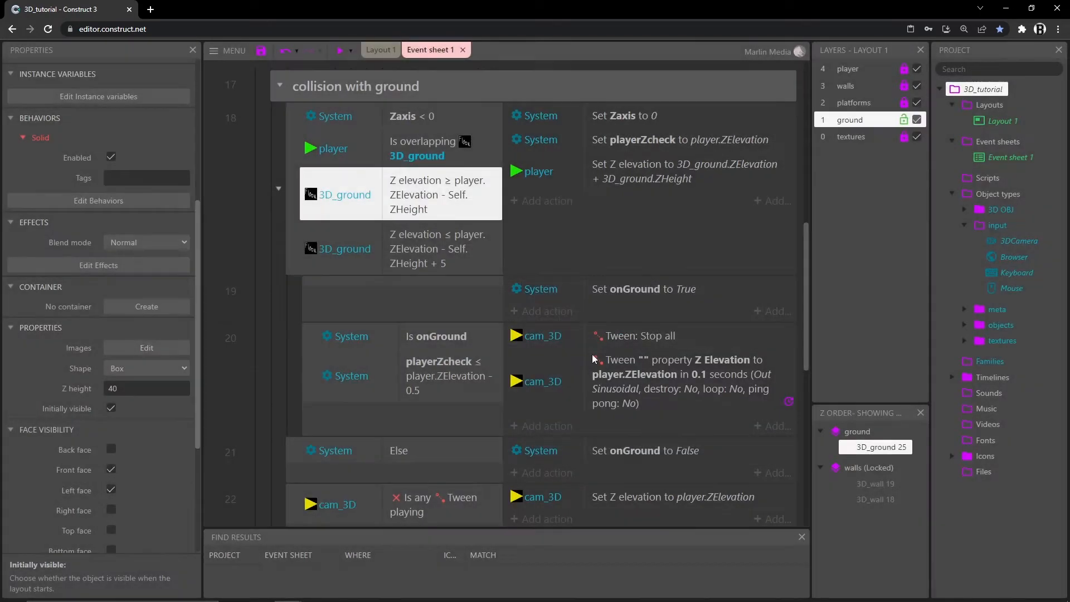
double_click(445, 264)
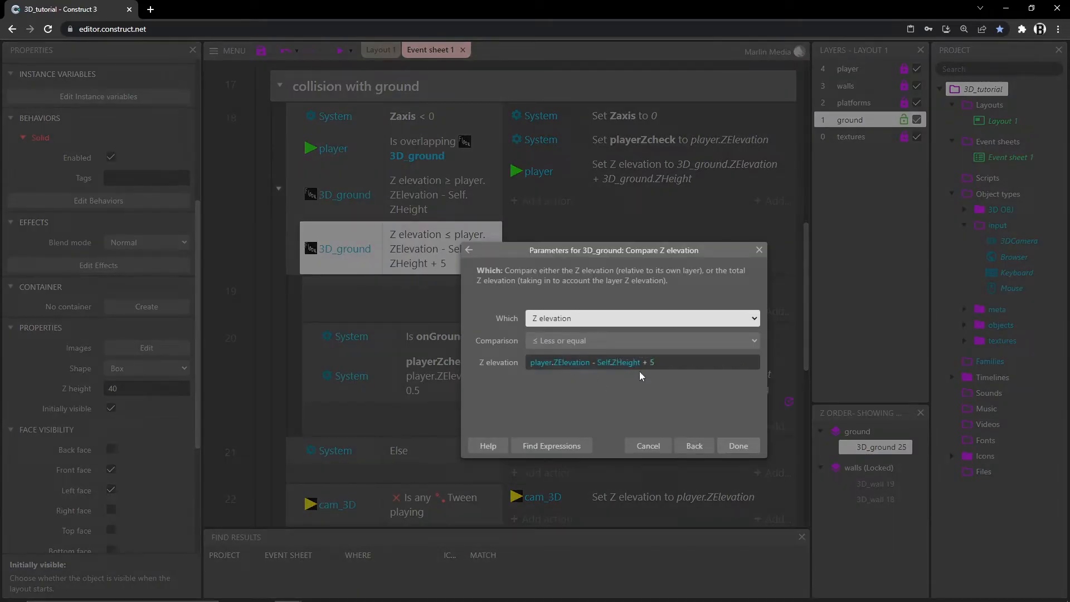
click(670, 366)
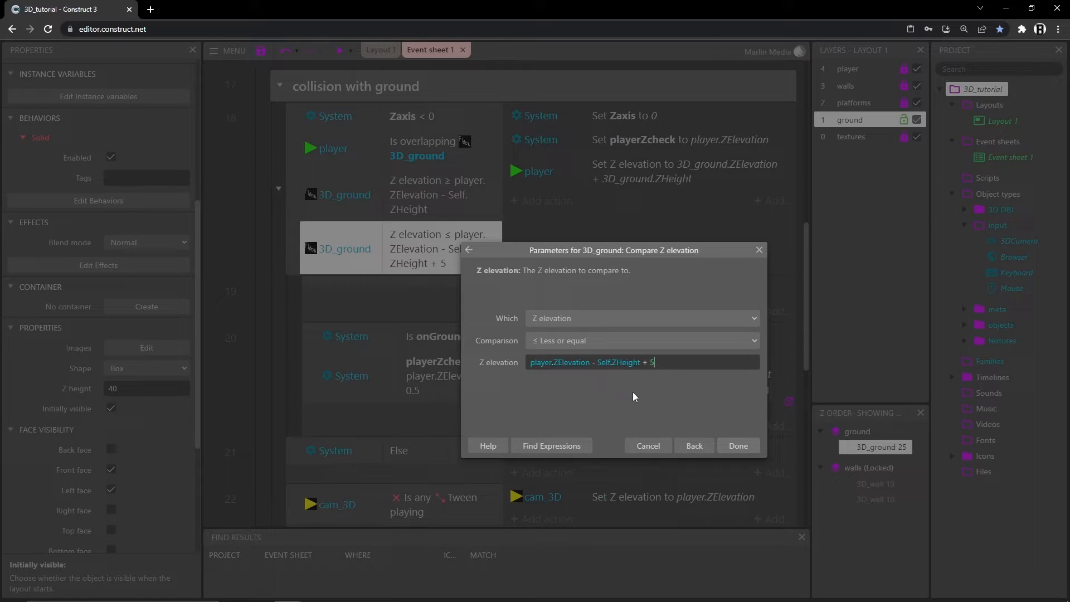
click(646, 445)
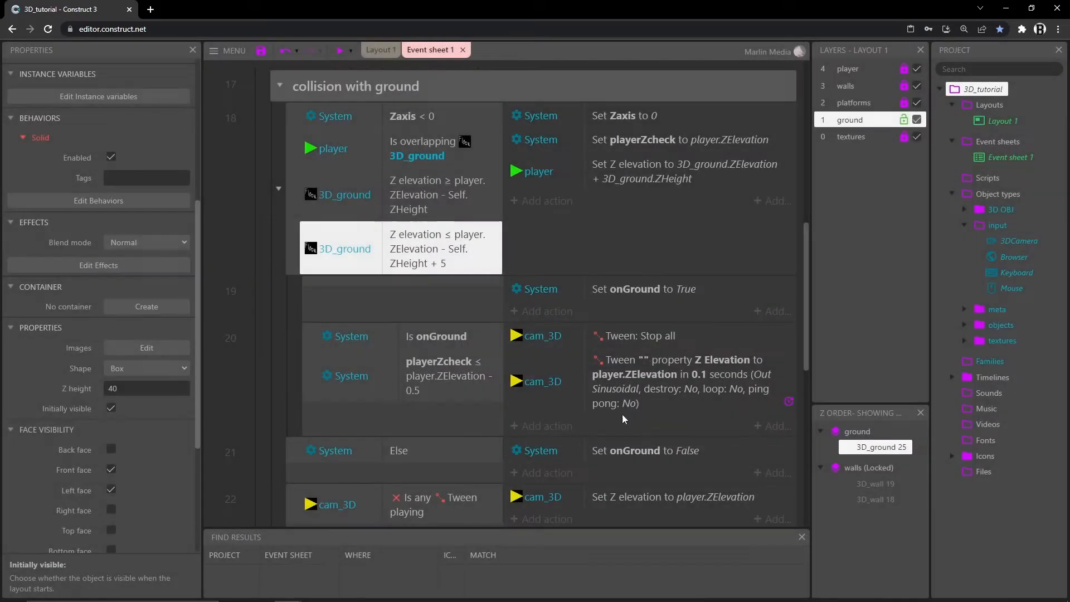
- In Layout 1, select the narrow 10 x 300 stair piece at Z elevation 10 and check its Z height
click(376, 50)
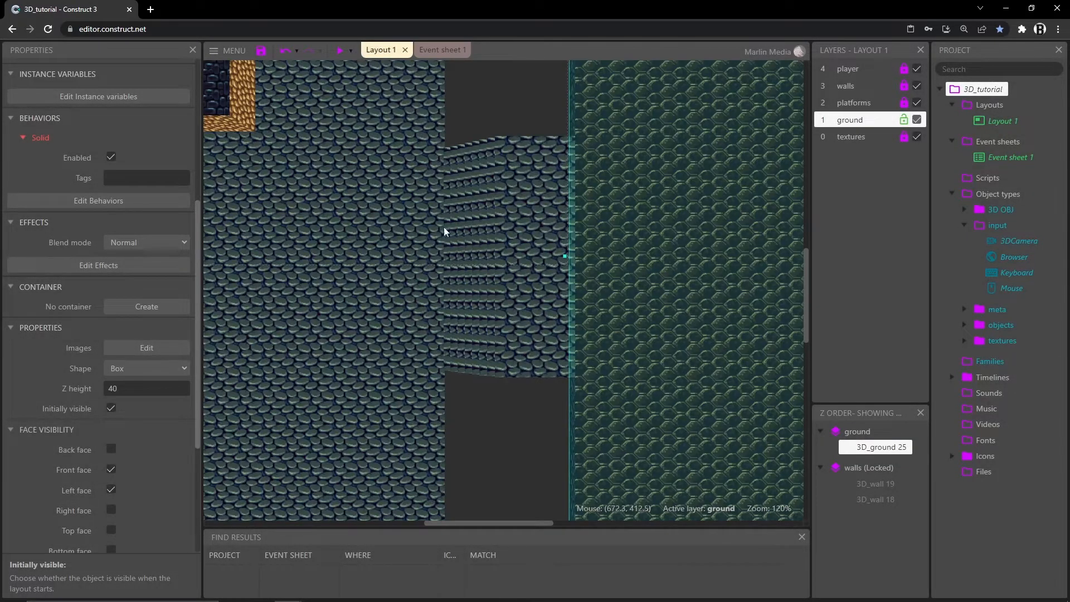
drag(449, 238, 464, 234)
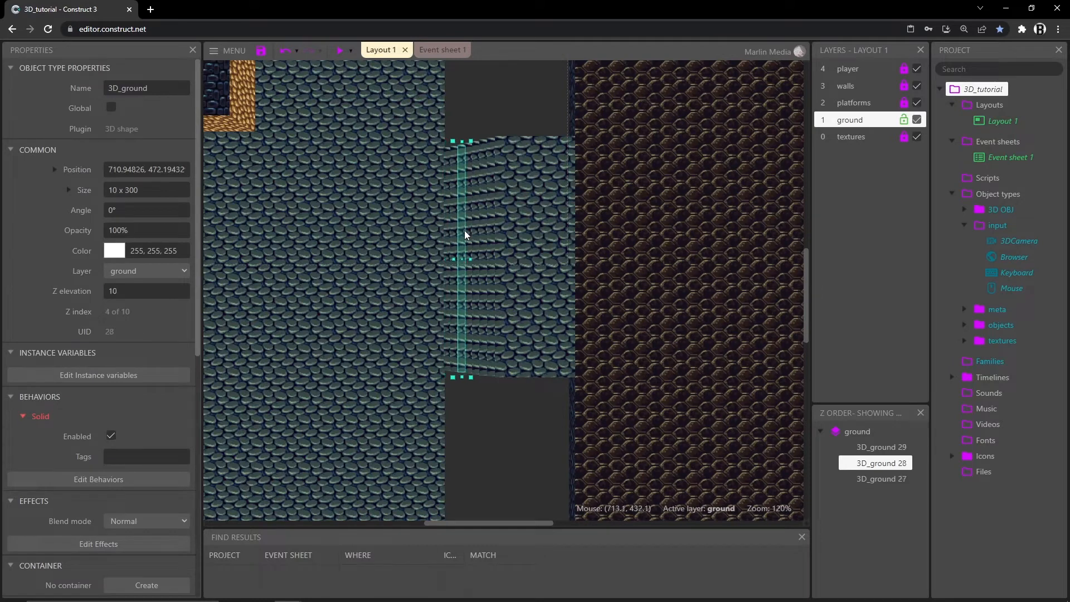
scroll(116, 412, down, 5)
click(120, 388)
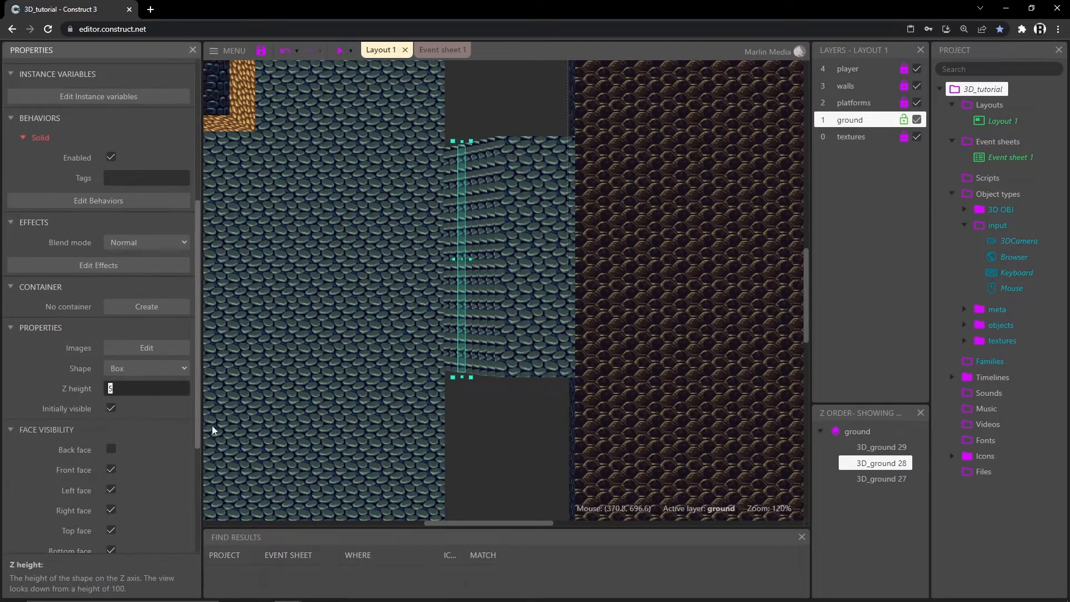
- Change the 3D_ground "less or equal" Z elevation comparison to player.ZElevation - Self.ZHeight + 5.5
click(440, 49)
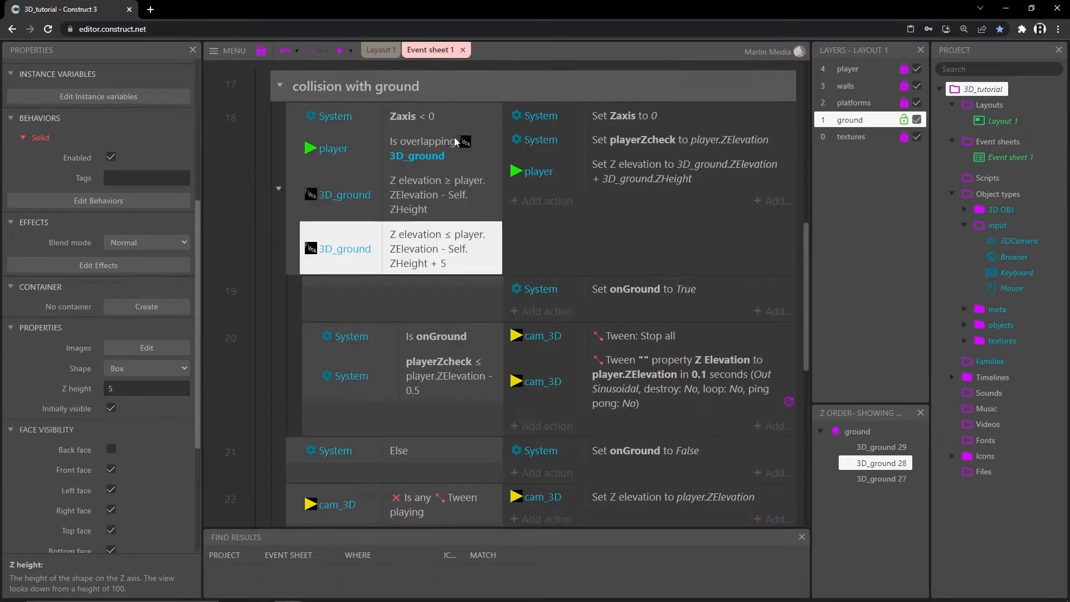
double_click(432, 256)
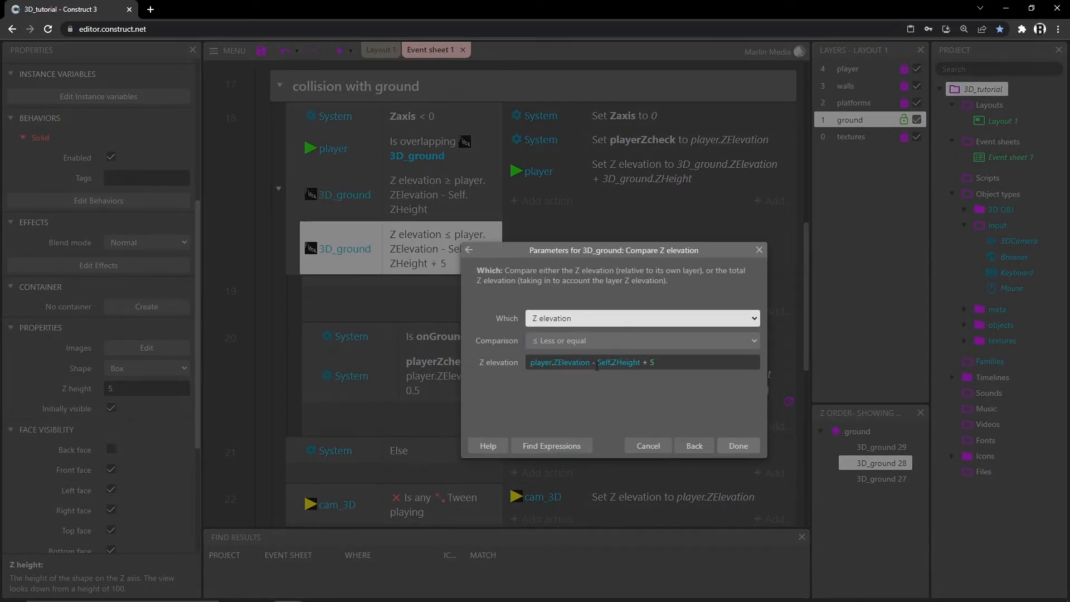
click(671, 362)
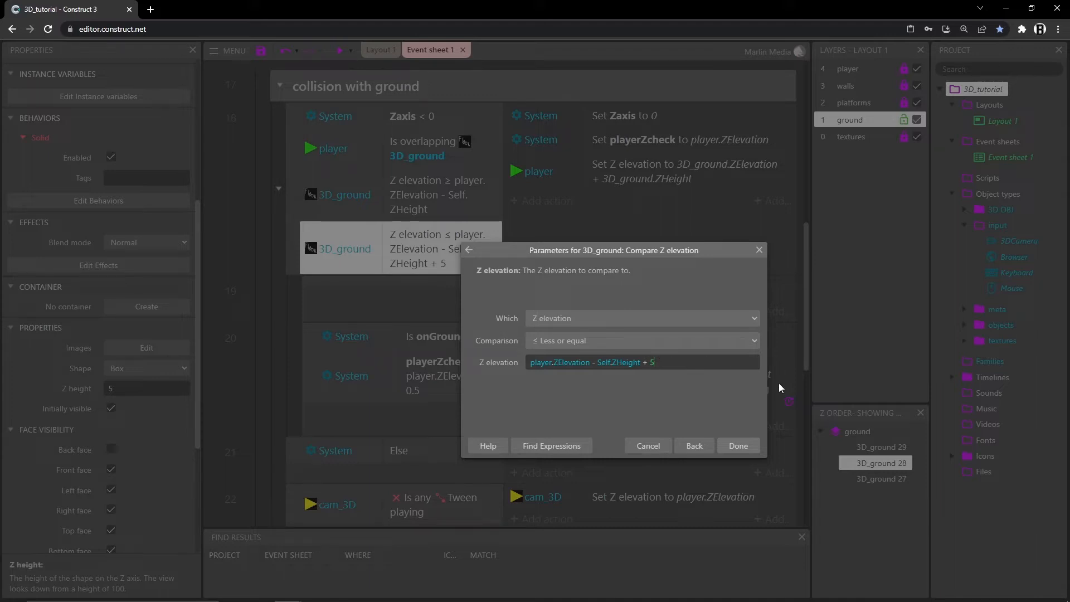
text(.5)
click(739, 448)
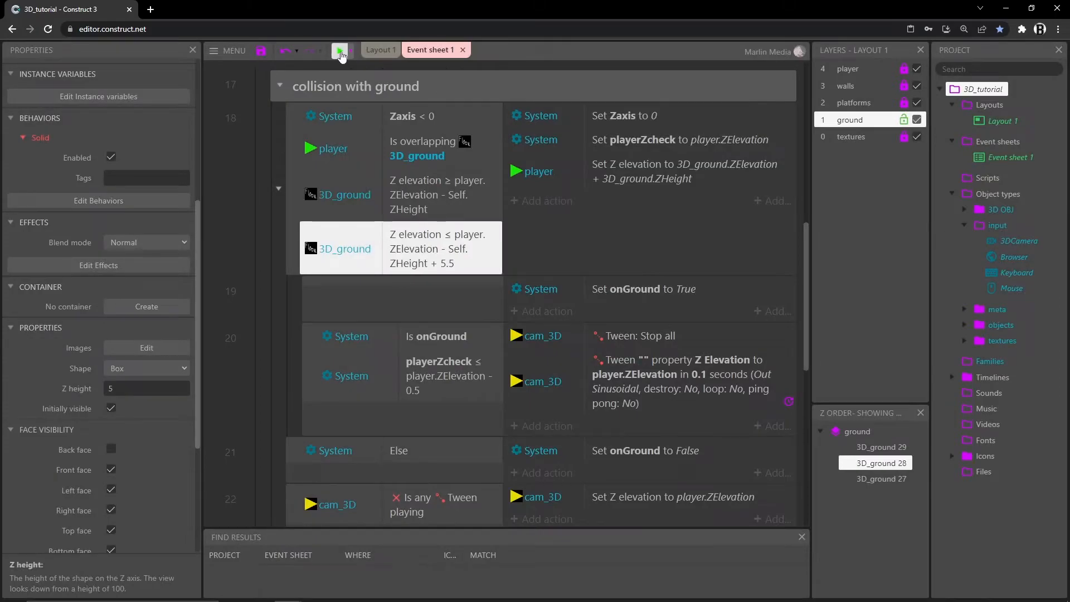
- Preview the layout, climb the stairway to the landing beside the brown ground, and walk back down
click(340, 50)
click(536, 447)
key(w)
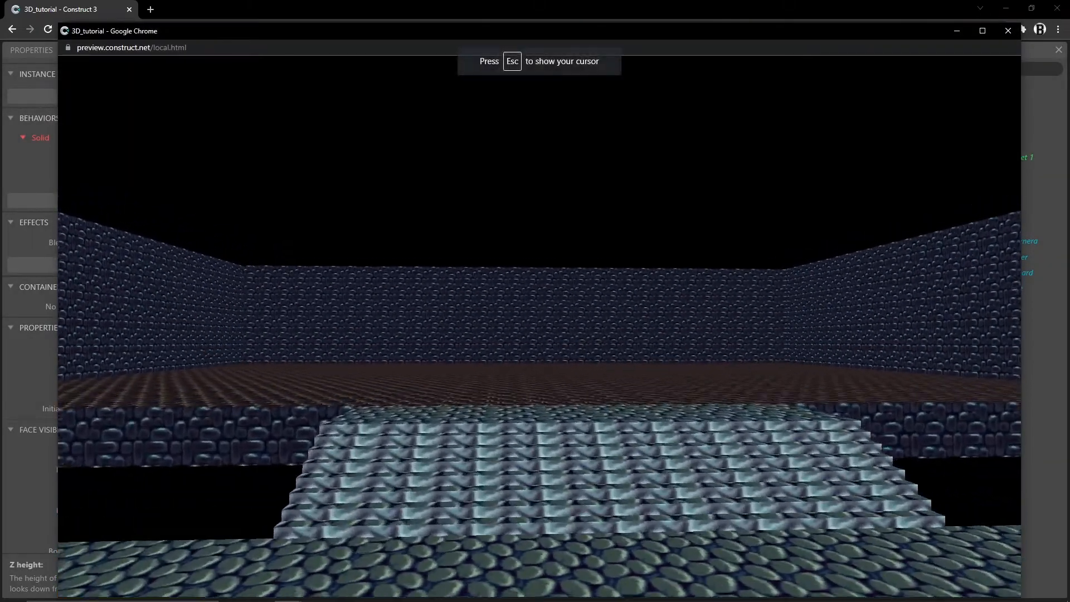
key(s)
key(w)
key(a)
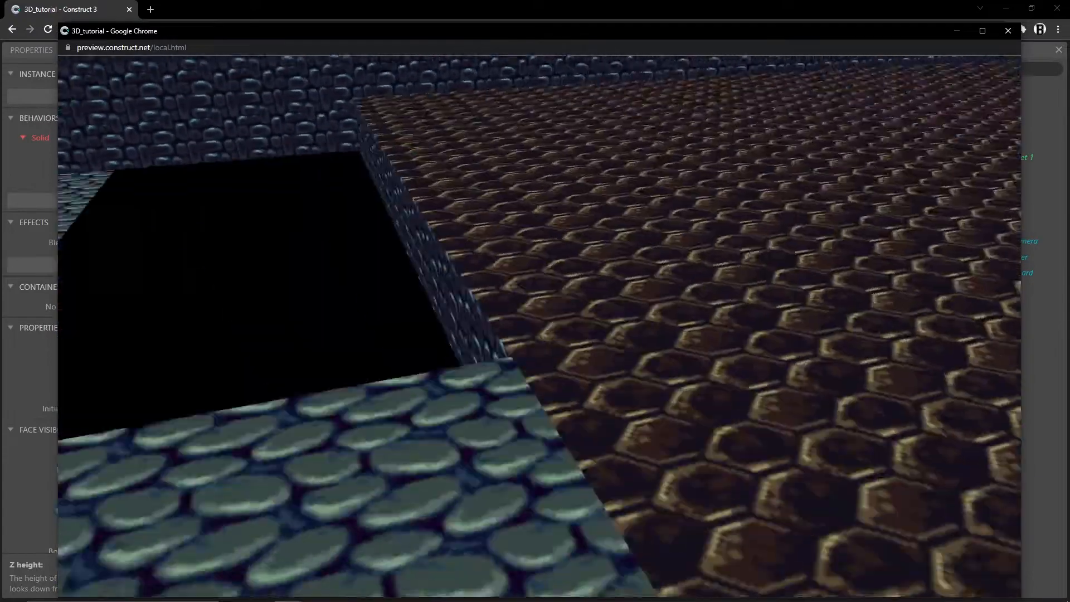
key(s)
key(a)
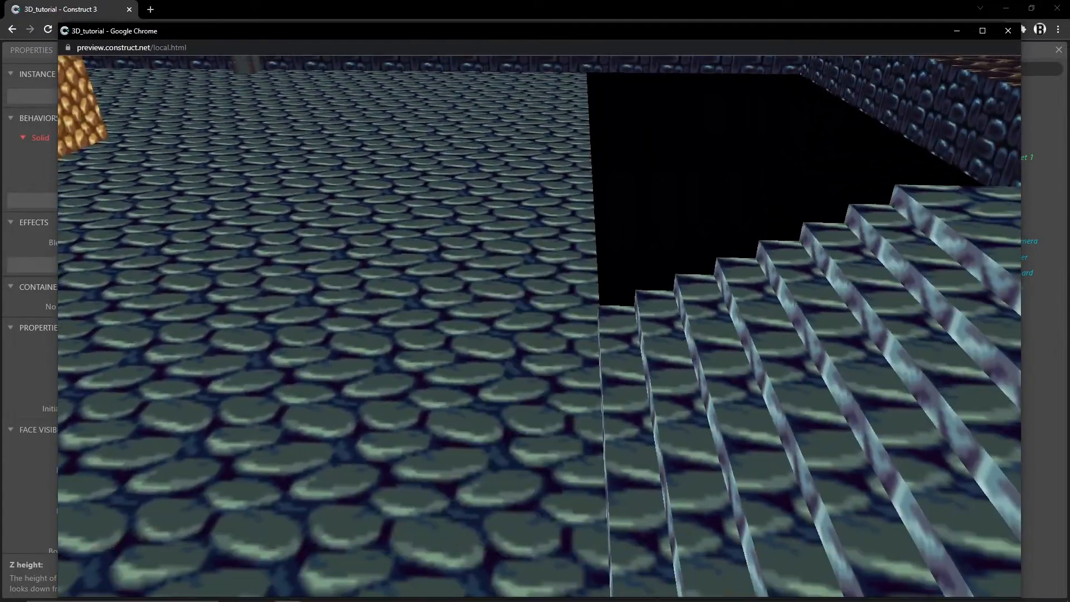
- Climb the stairway again in the preview, cross onto the brown ground, and return to the lower ground
key(d)
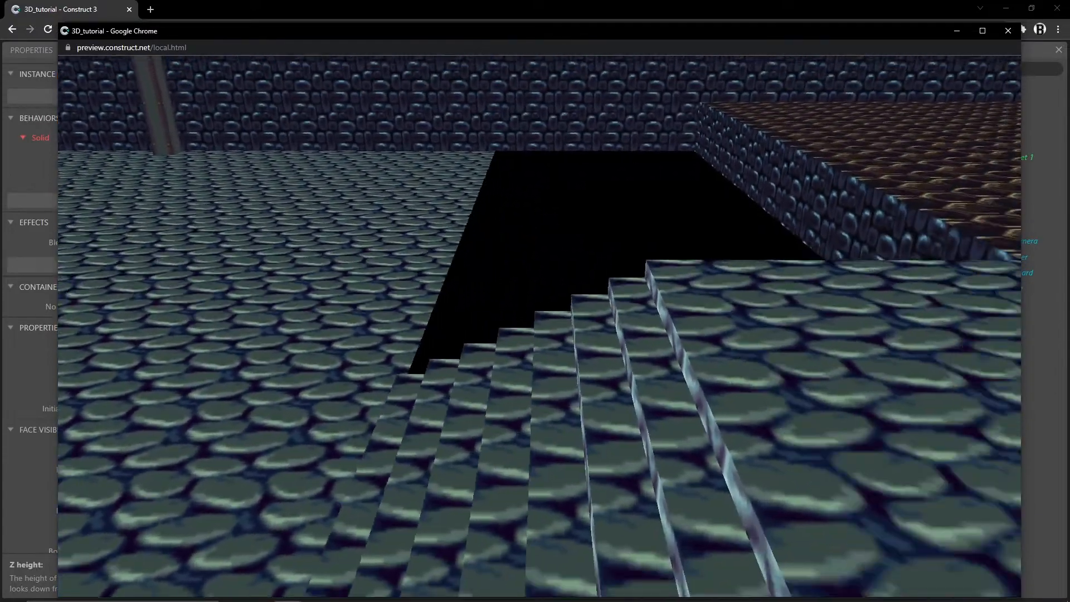
key(a)
key(s)
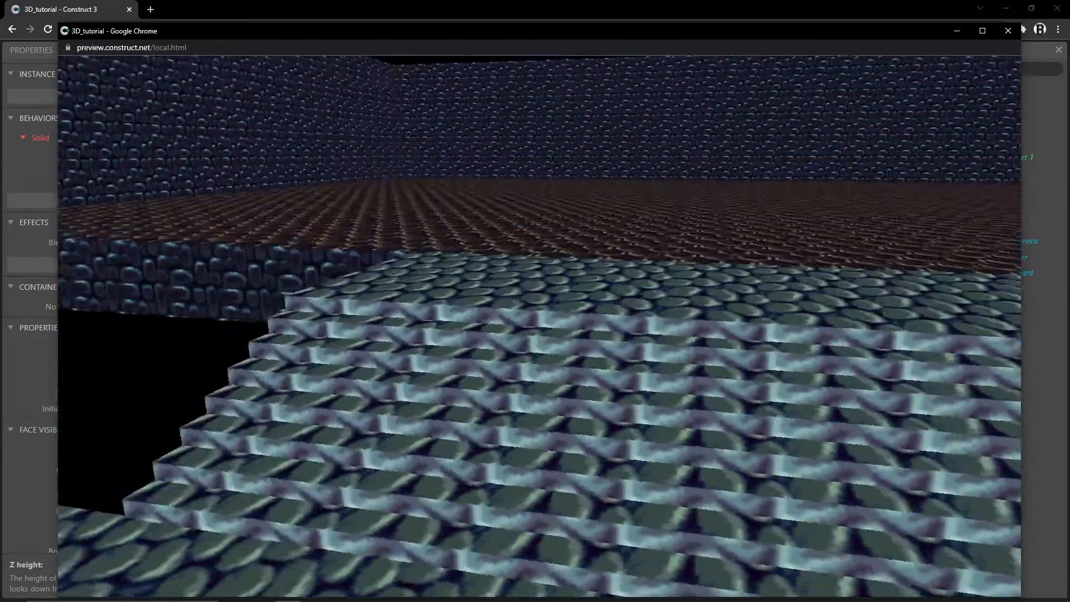
key(d)
key(w)
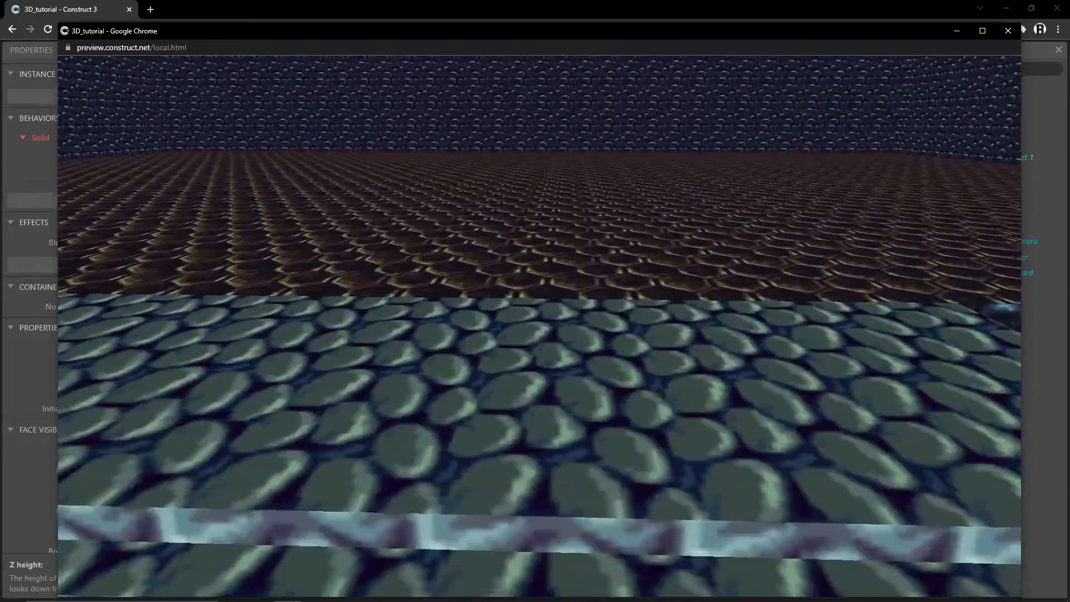
key(w)
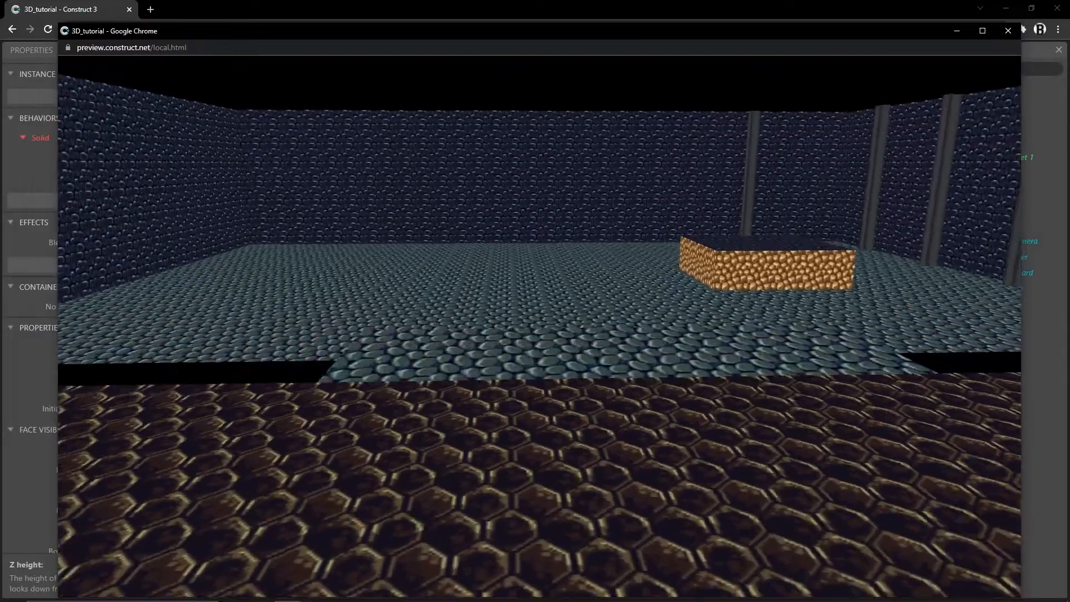
key(w)
key(s)
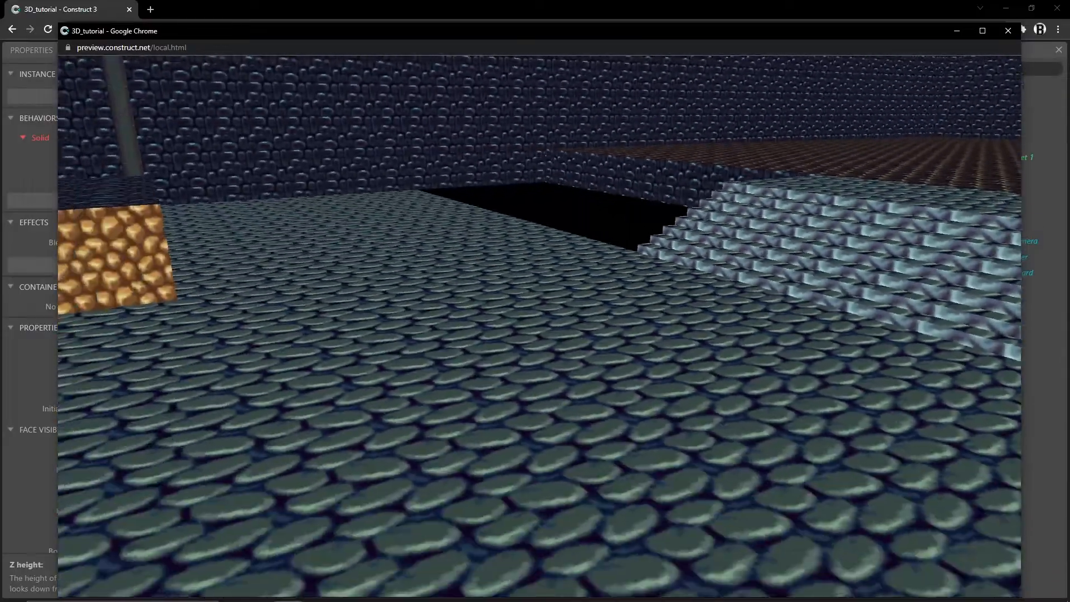
- Back away from the stairway in the preview until the whole room is in view, and end the preview
key(a)
key(s)
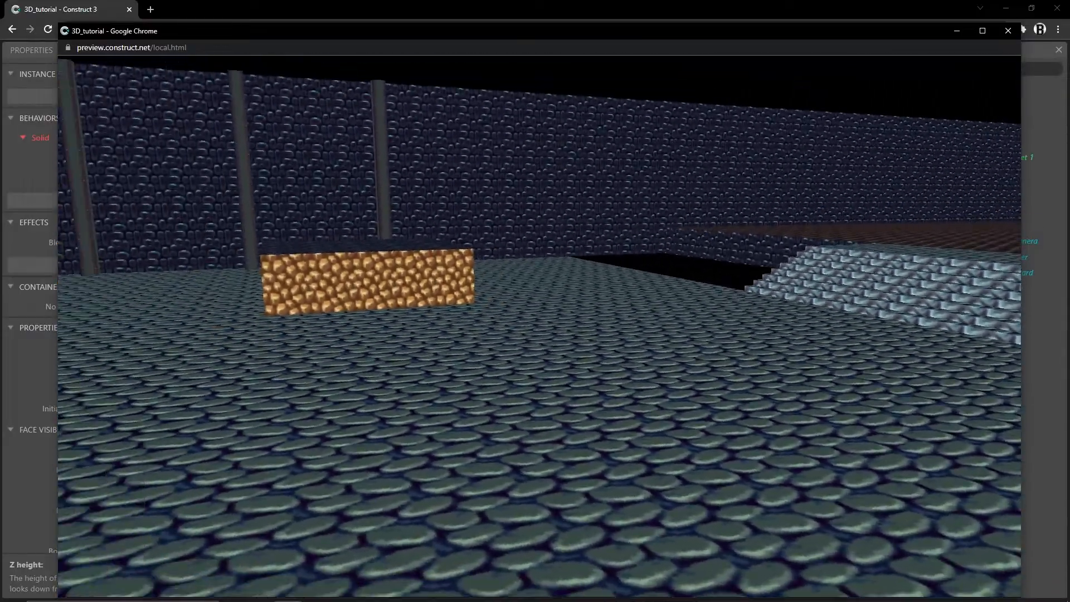
key(a)
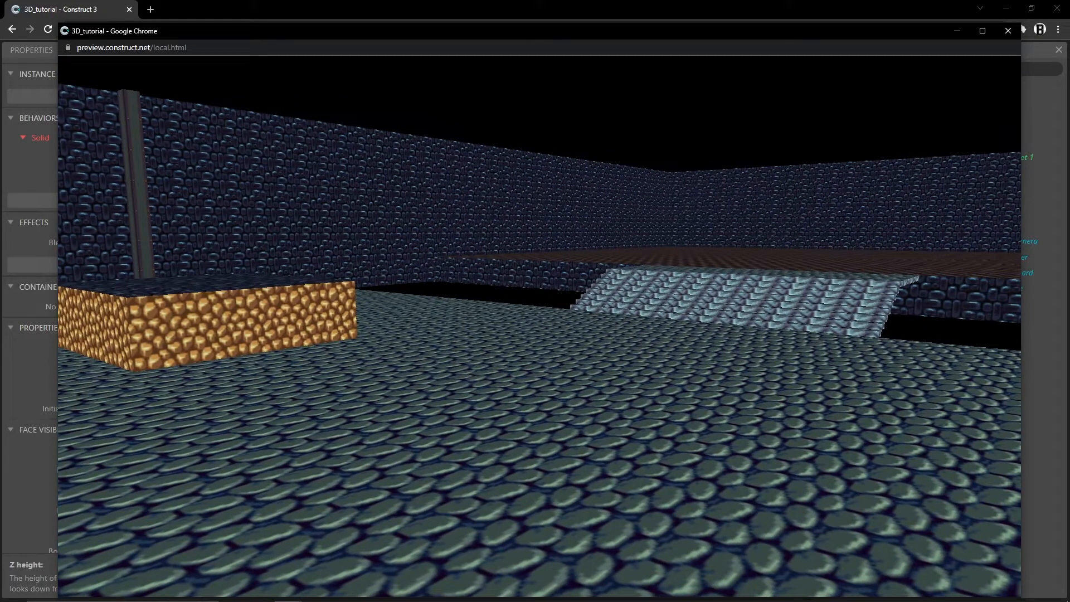
key(Escape)
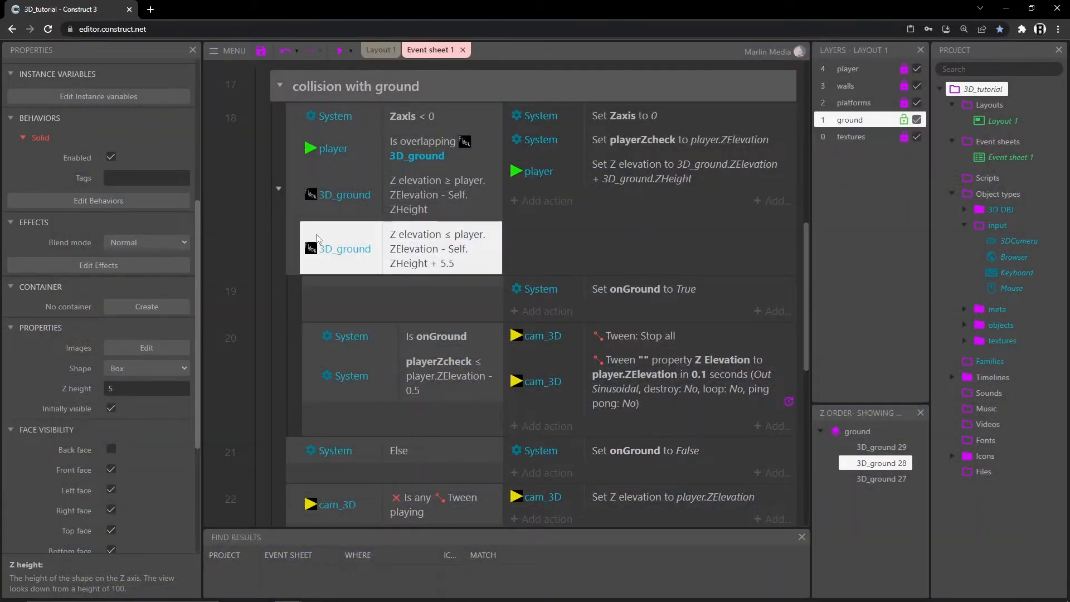
- In the 3D_tutorial project's display properties, set the Z axis scale to Normalized
scroll(286, 205, up, 10)
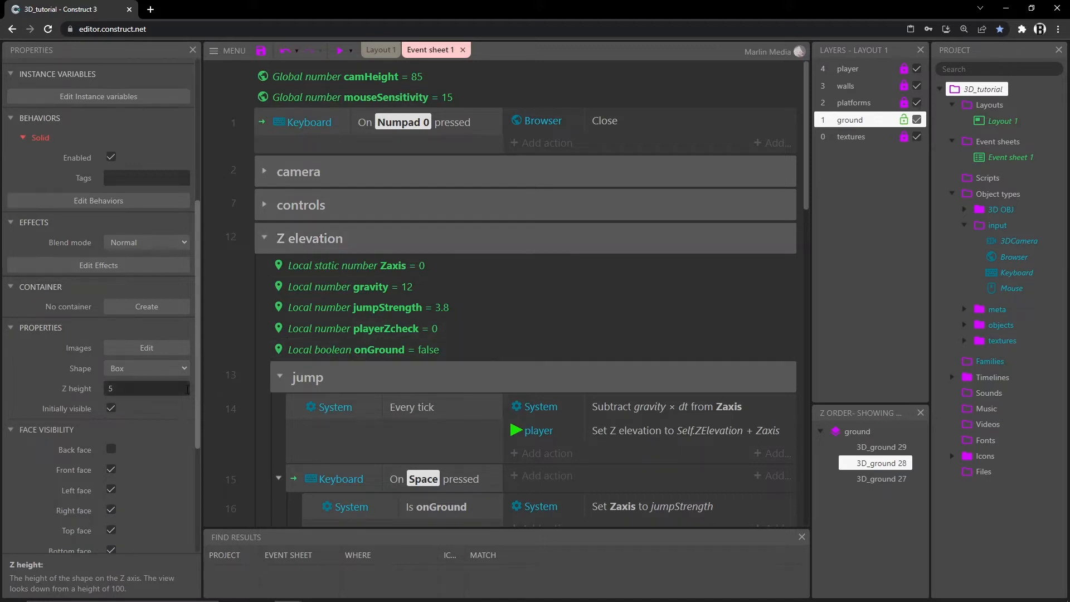
click(992, 245)
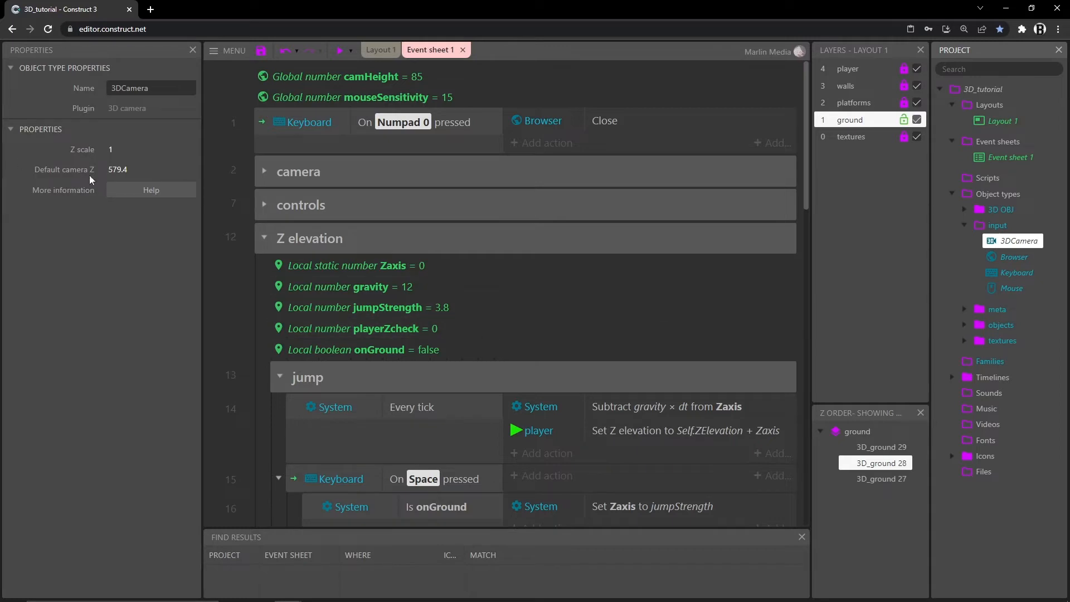
click(958, 91)
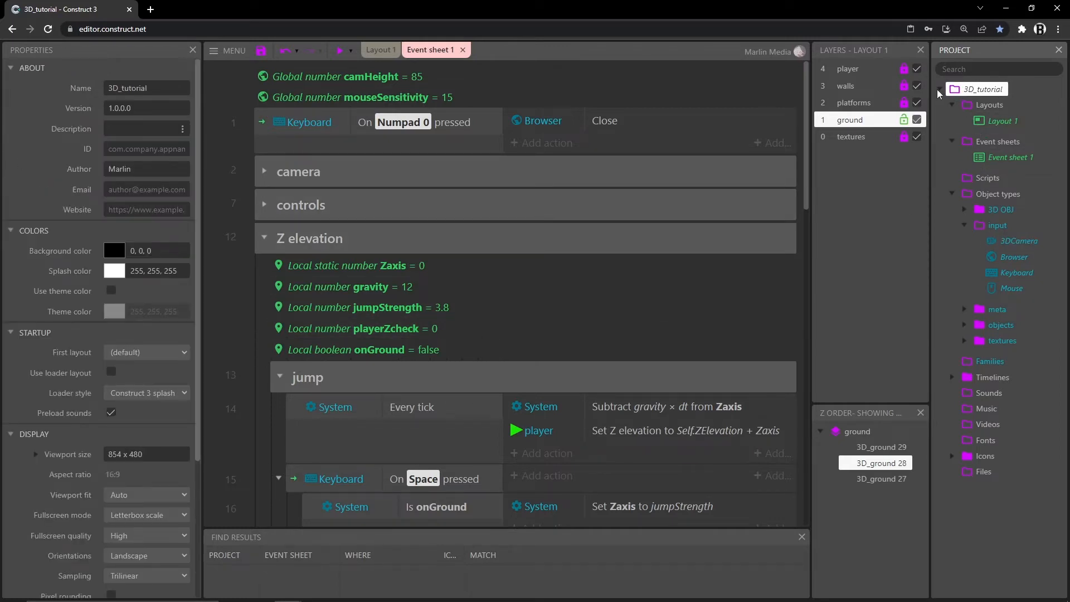
scroll(59, 307, down, 4)
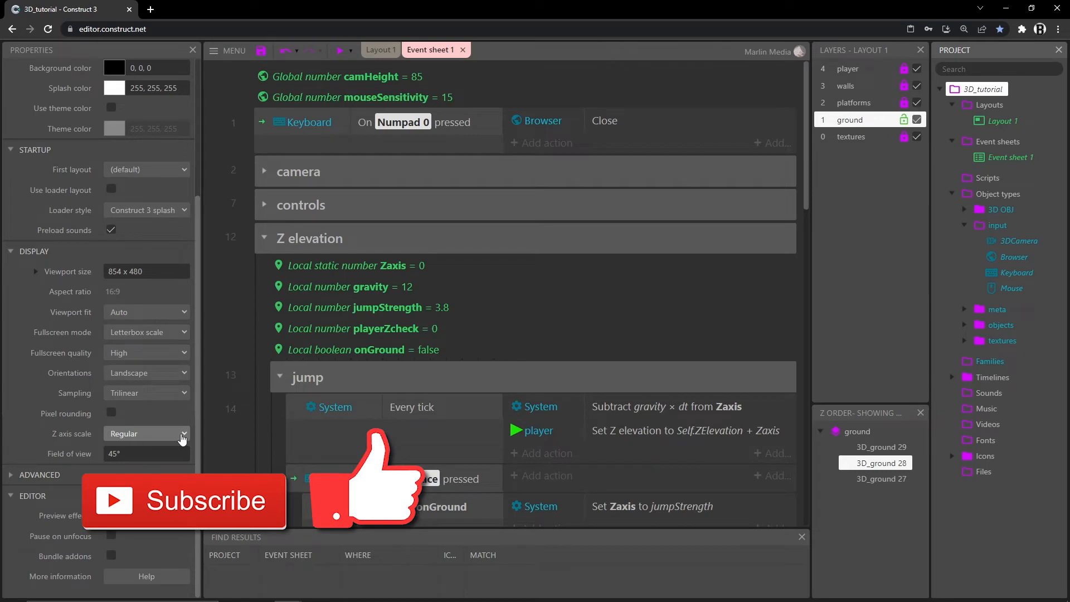
click(182, 439)
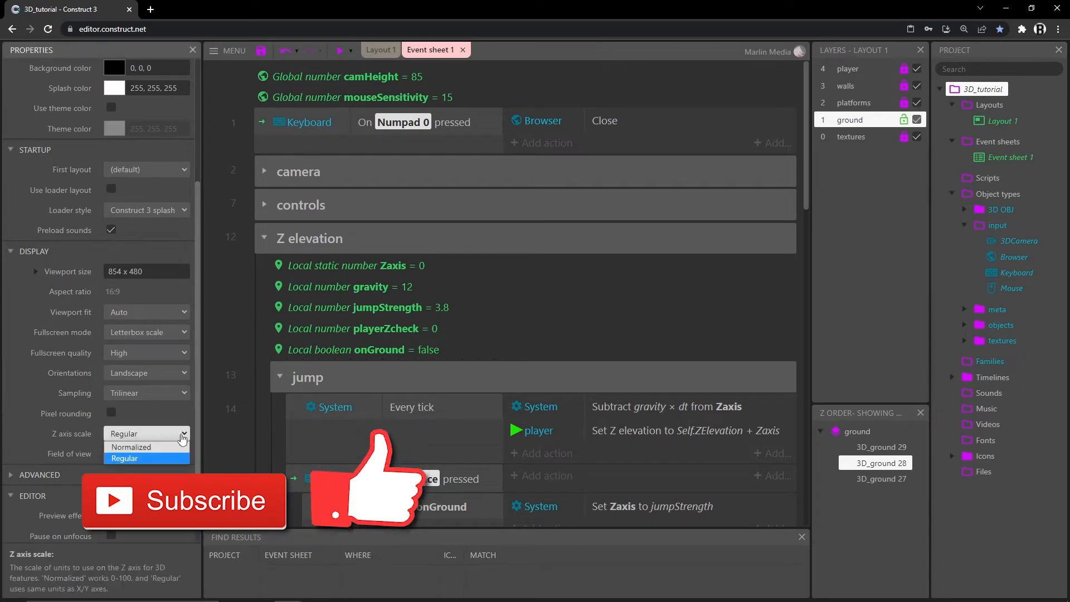
click(128, 448)
- Inspect the stairway in Layout 1, and preview the layout while walking between the brown ground and the lower ground
click(381, 49)
middle_drag(397, 312, 450, 265)
ctrl+scroll(612, 313, down, 2)
ctrl+scroll(611, 313, down, 1)
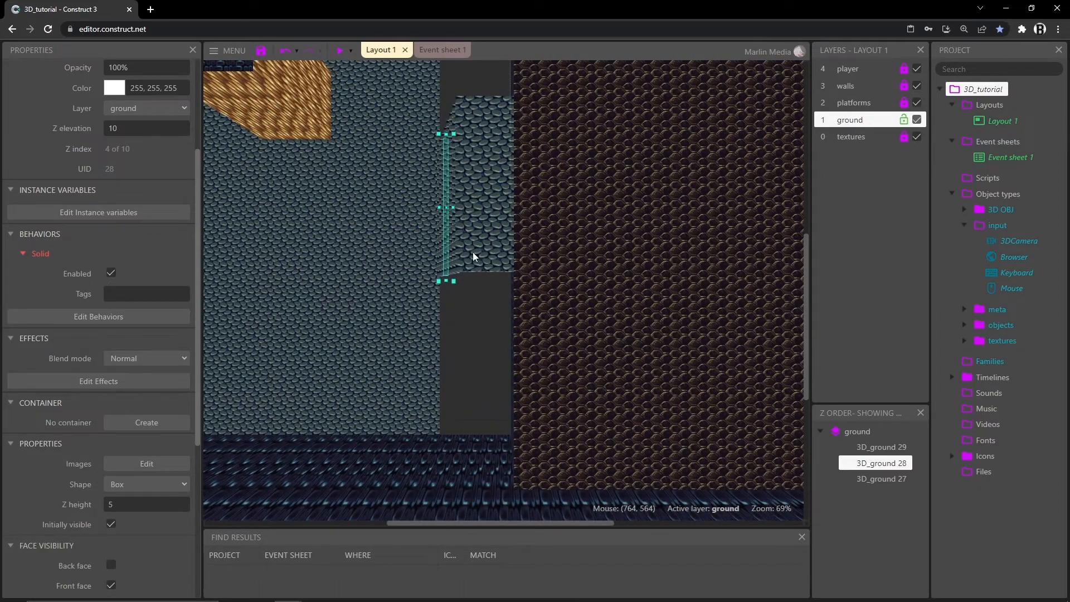
middle_drag(390, 227, 467, 294)
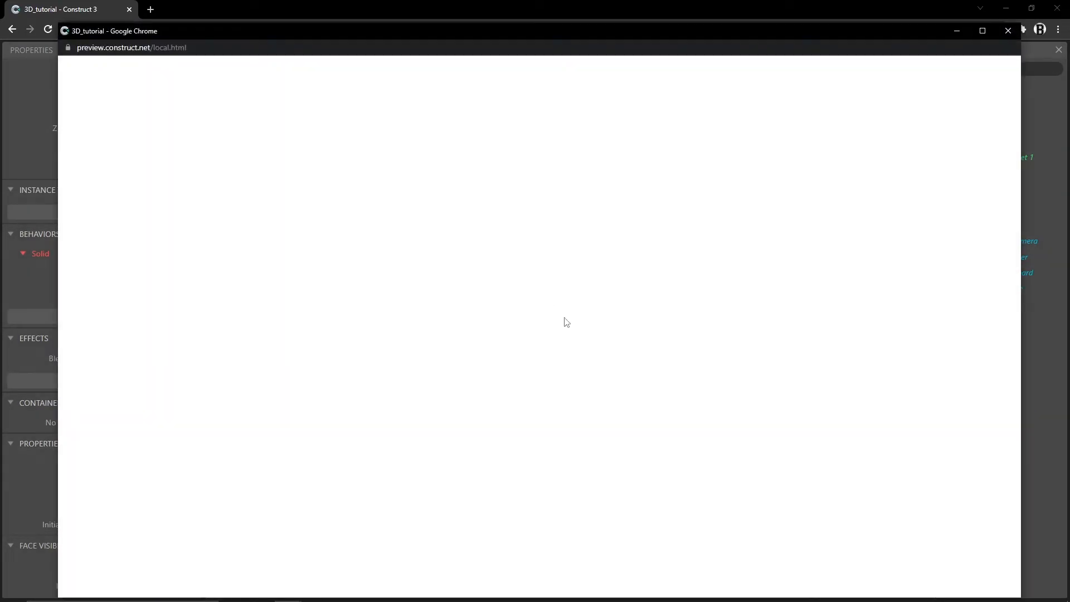
click(566, 320)
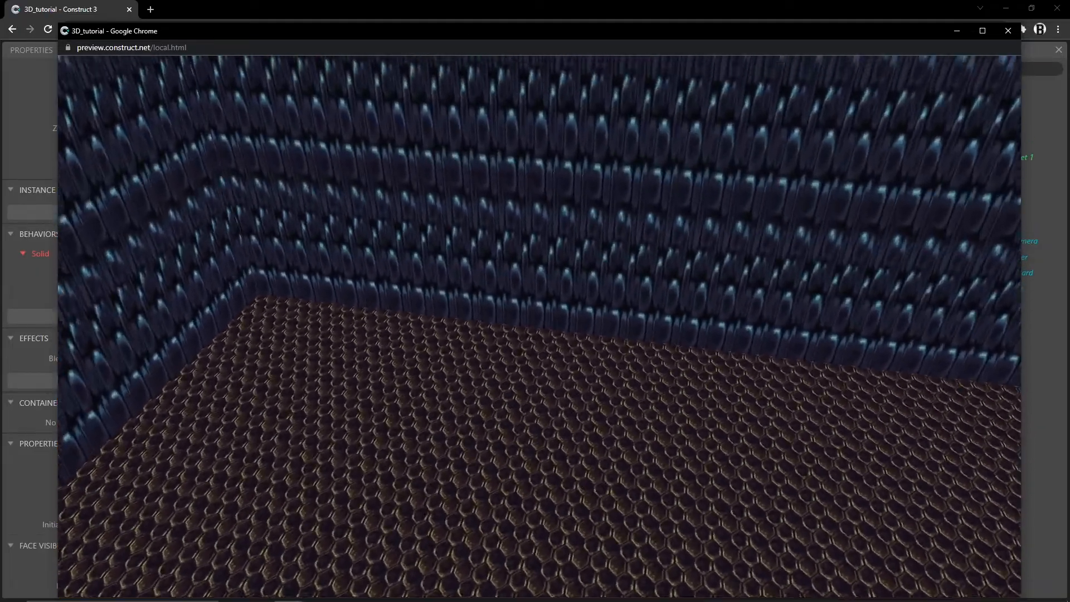
key(s)
key(w)
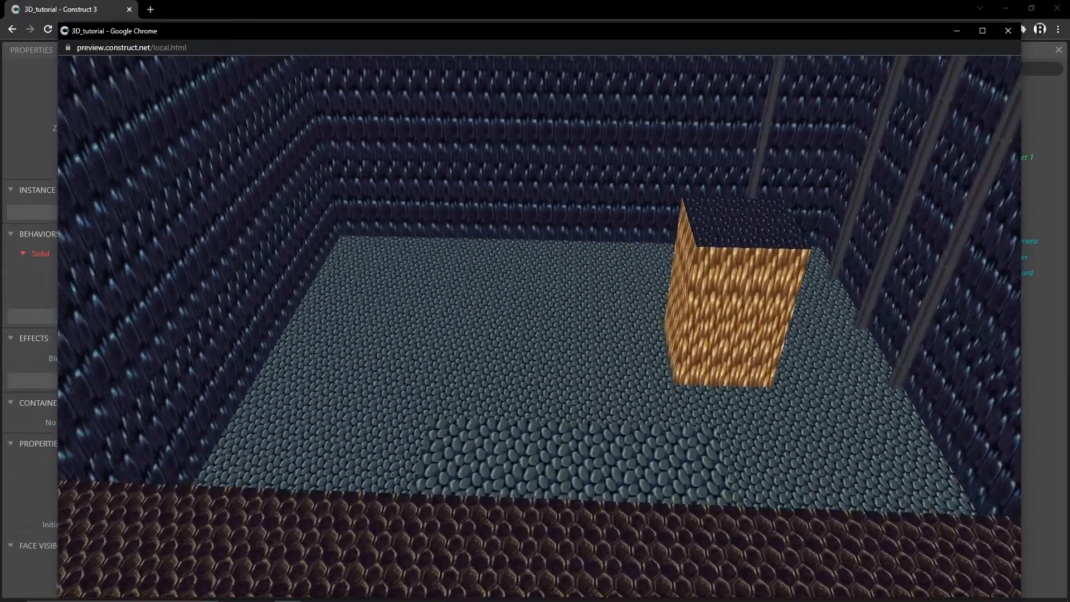
key(s)
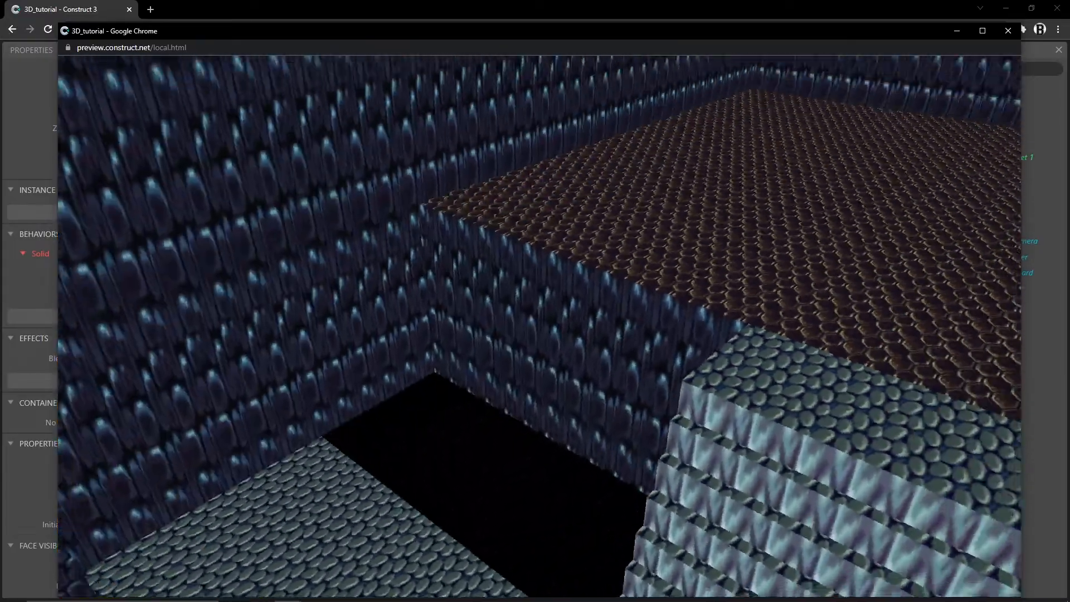
key(s)
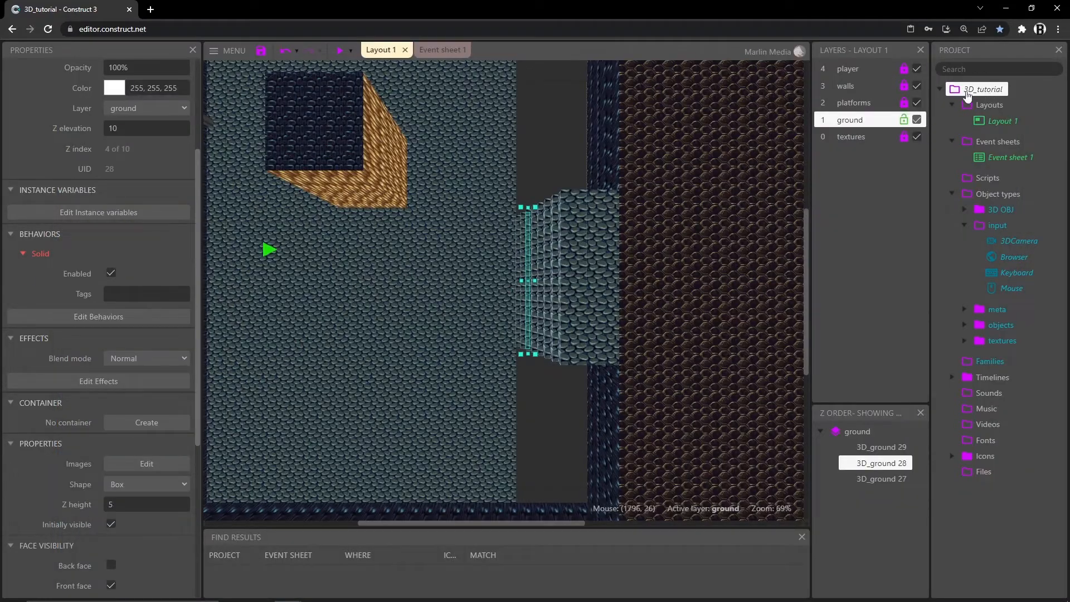
- Set the 3D_tutorial project's Z axis scale back to Regular
click(967, 92)
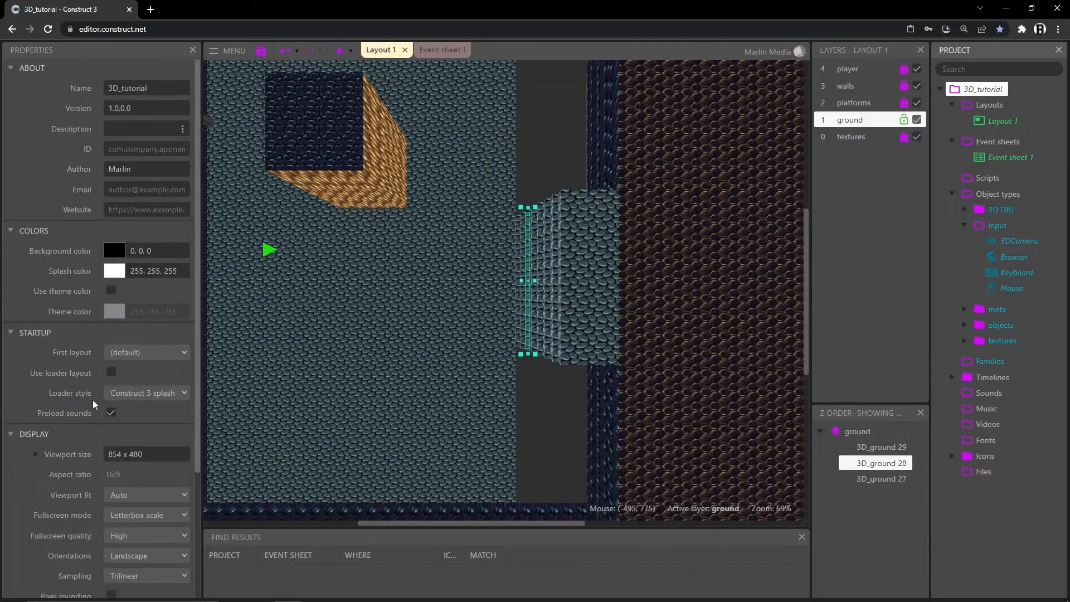
scroll(93, 407, down, 3)
click(128, 454)
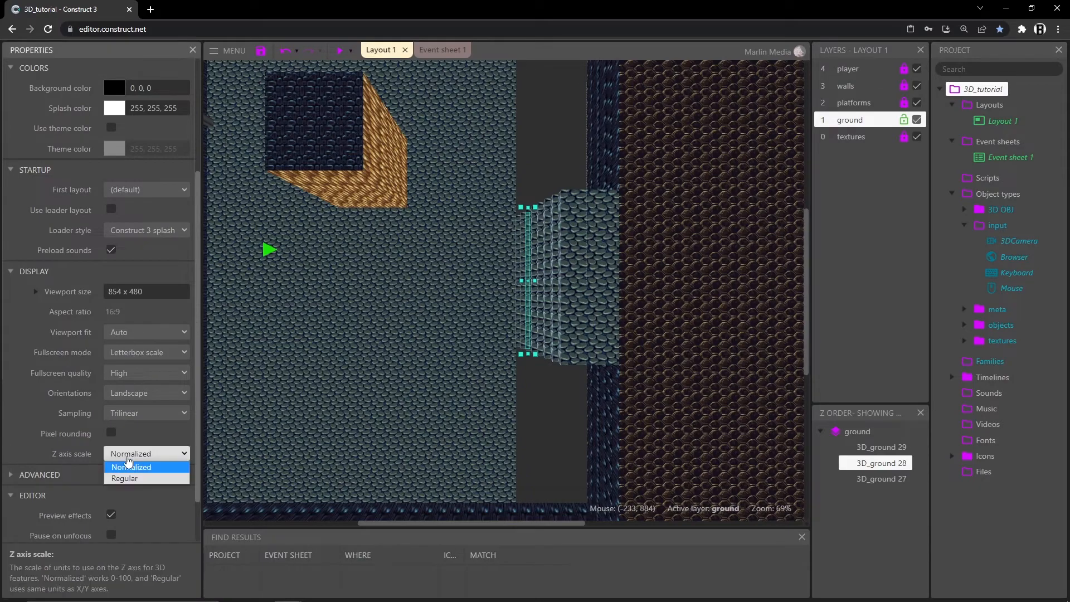
click(127, 480)
- Look over the whole room in Layout 1, preview it while backing away from the stairway, and end the preview
scroll(519, 288, up, 5)
scroll(524, 289, down, 1)
middle_drag(455, 379, 578, 427)
scroll(578, 421, down, 3)
scroll(527, 393, down, 2)
middle_drag(552, 387, 409, 316)
middle_drag(323, 237, 398, 276)
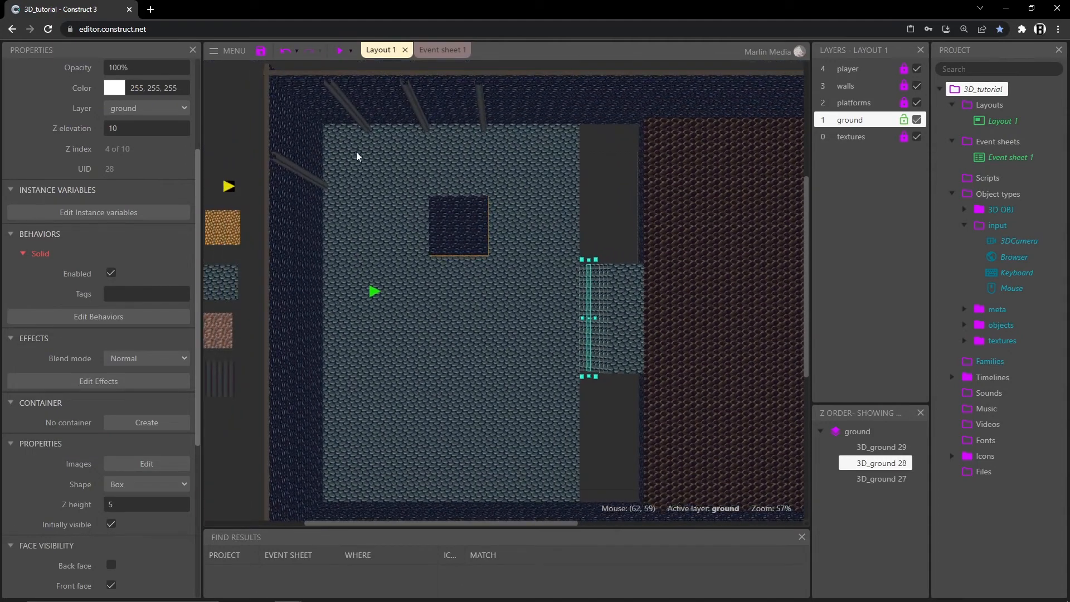
click(339, 50)
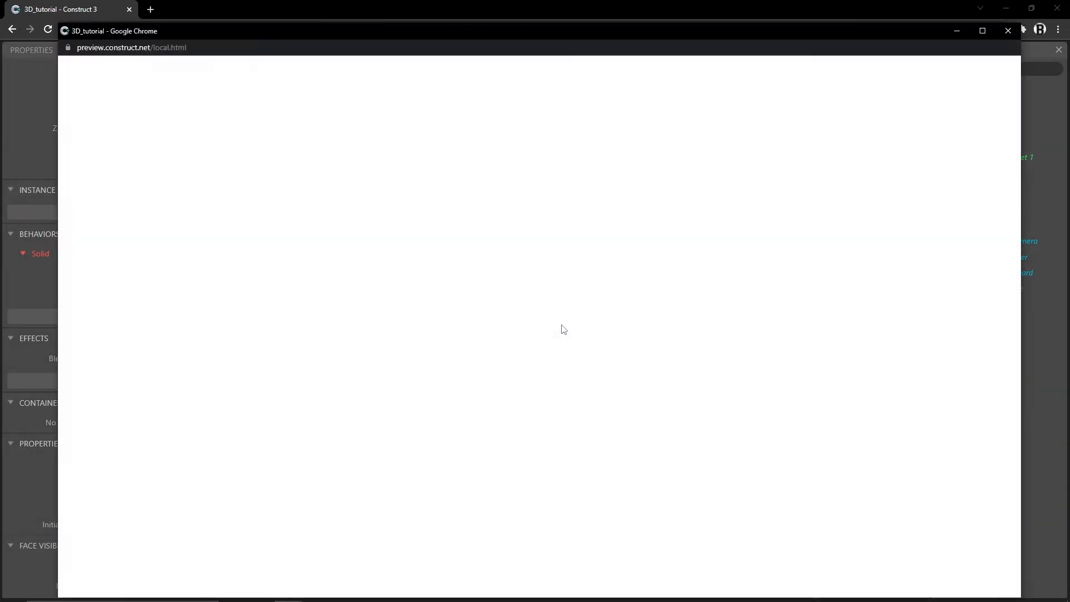
click(563, 353)
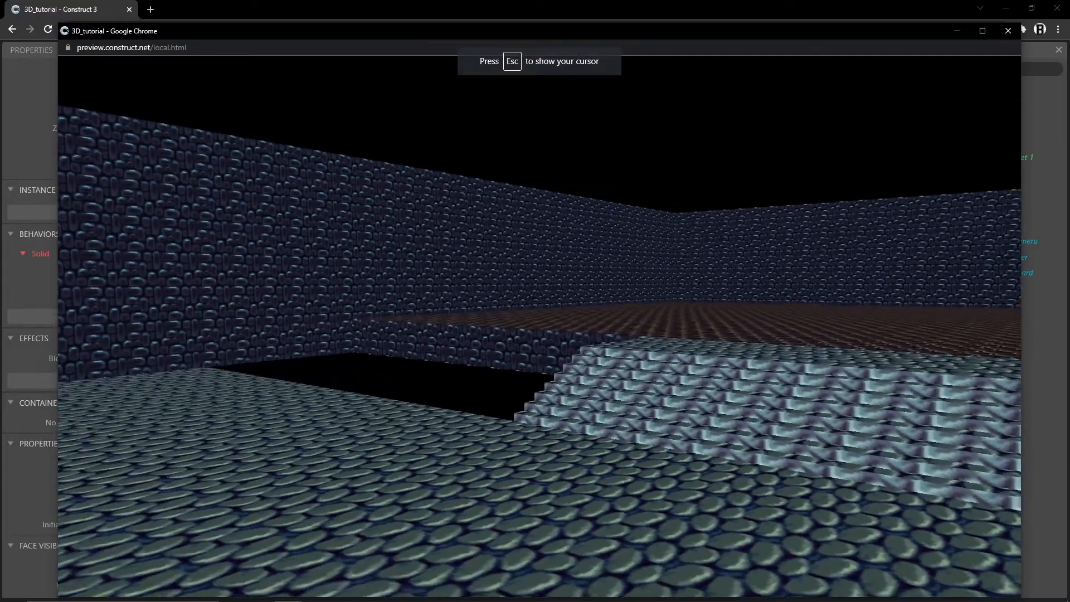
key(s)
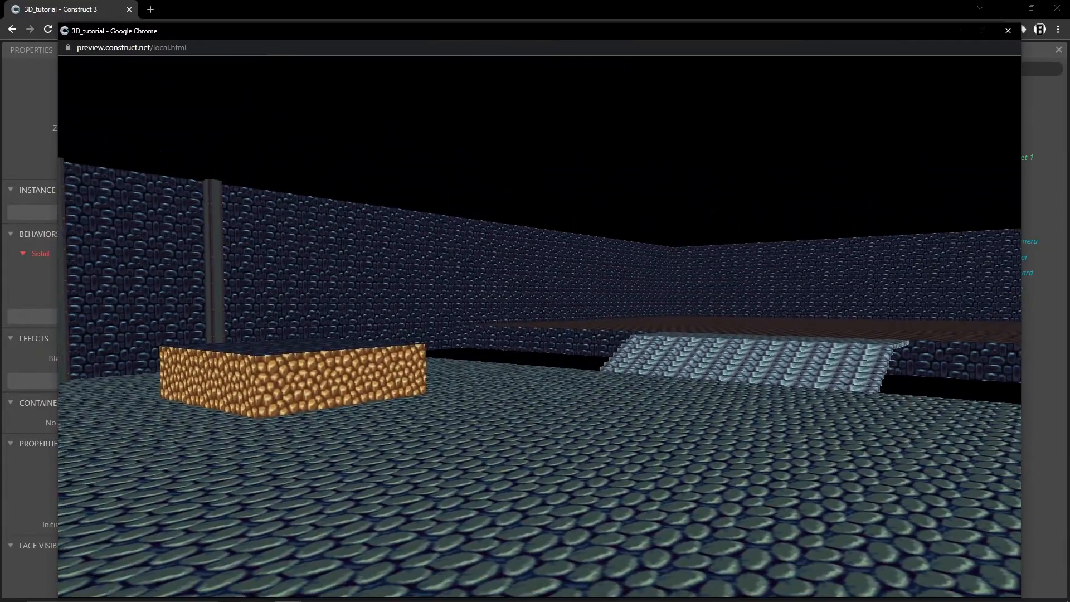
key(Escape)
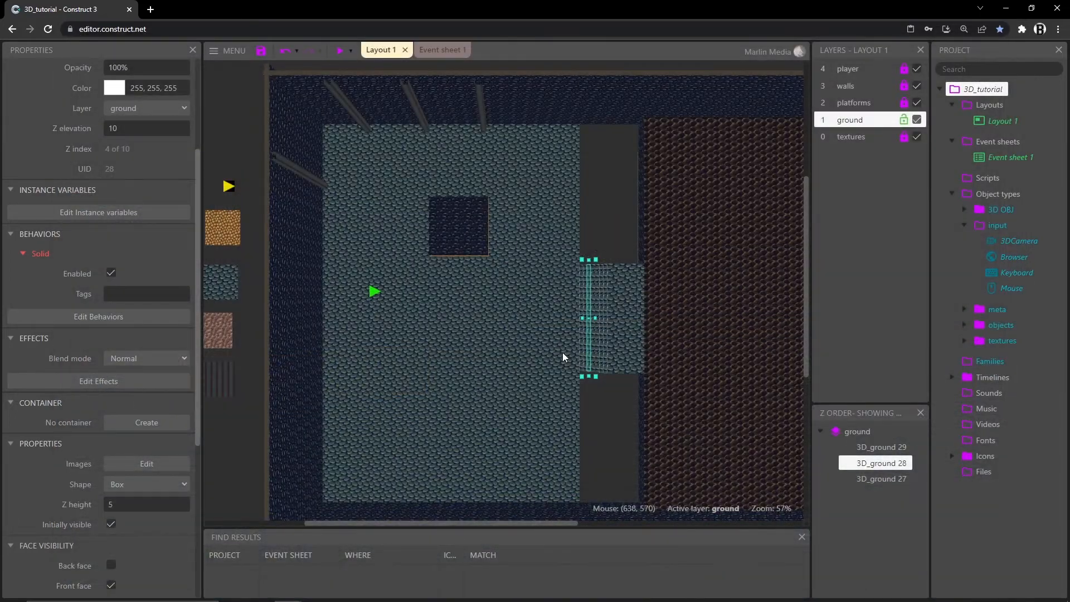